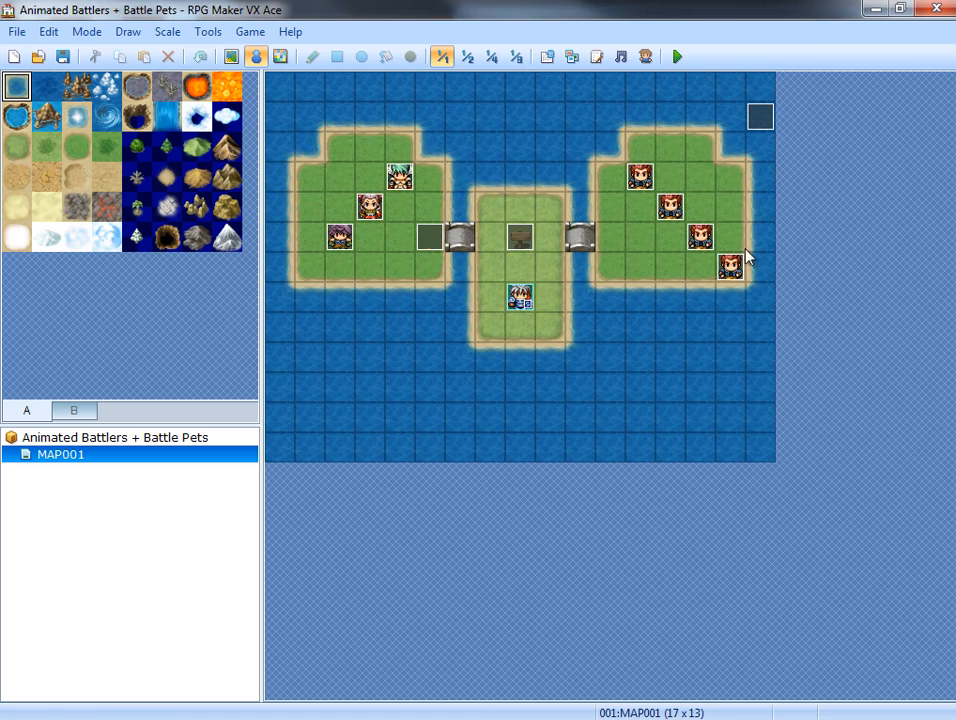
Copy the Galv's Animated Battlers script from the Animated Battlers + Battle Pets project and leave its script editor without changes.
left_click(596, 58)
left_click_drag(256, 210, 288, 580)
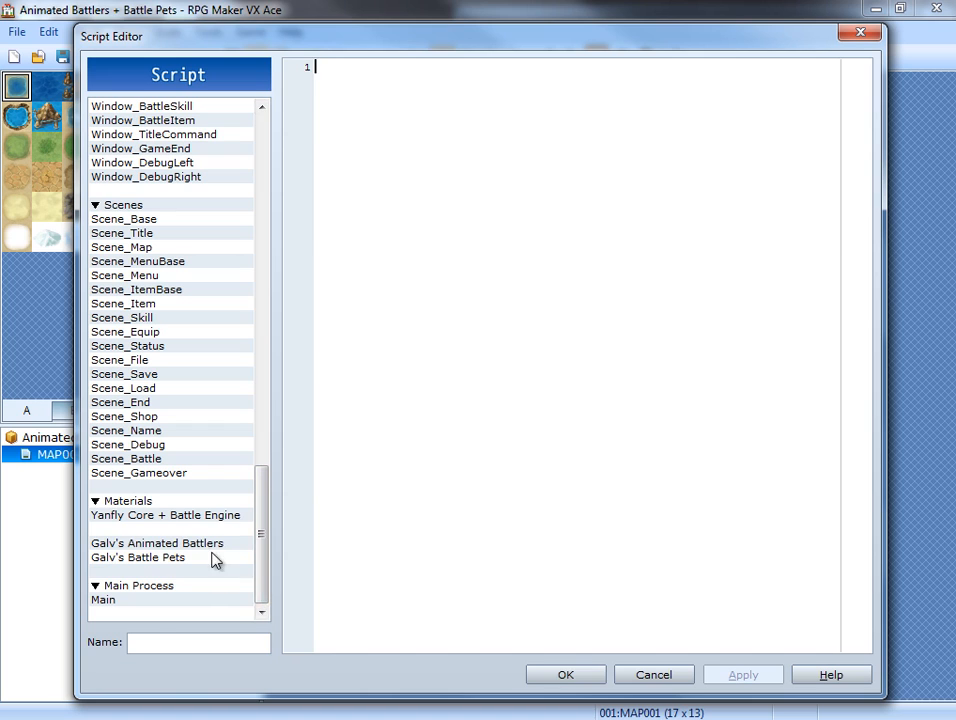
left_click(213, 545)
right_click(213, 546)
left_click(253, 597)
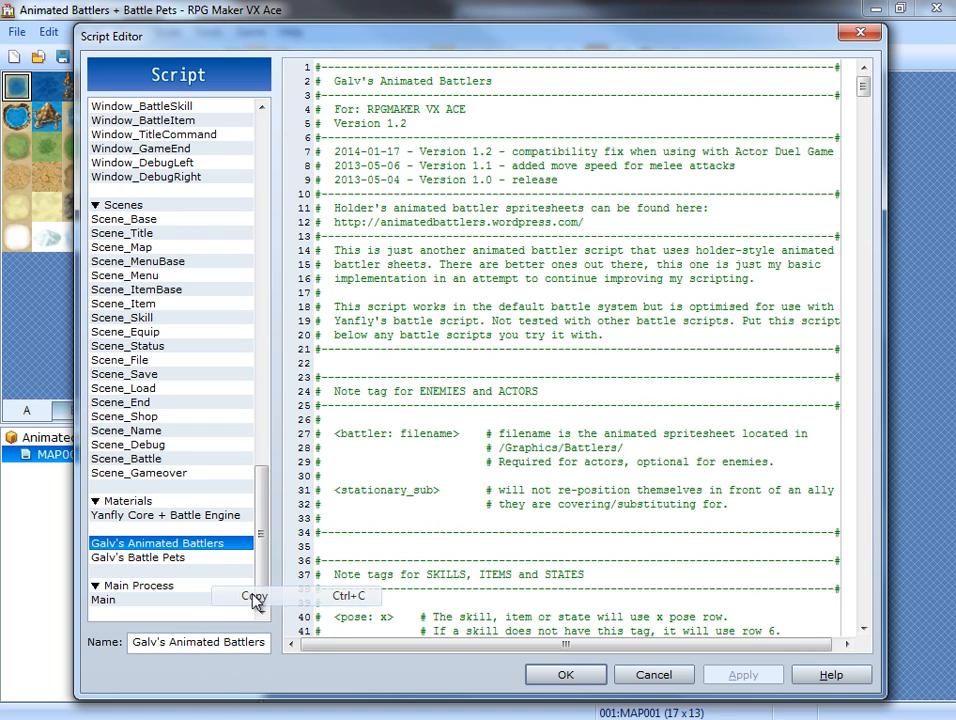
left_click(654, 676)
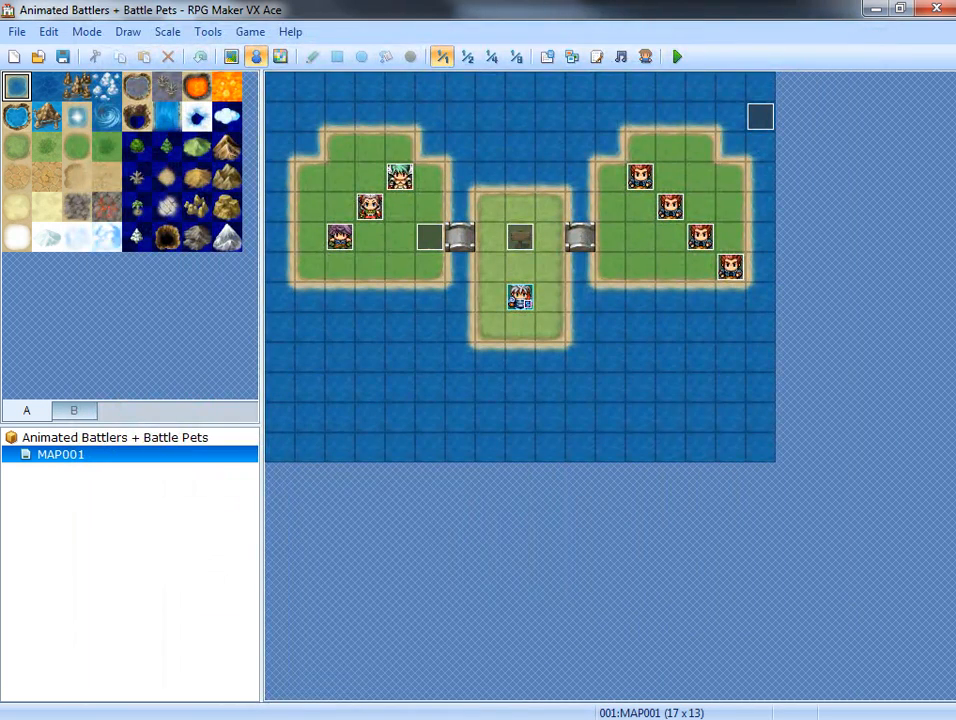
Switch to Project1, paste the Galv's Animated Battlers script under Materials and delete the ( Insert here ) entry.
key("alt+Tab")
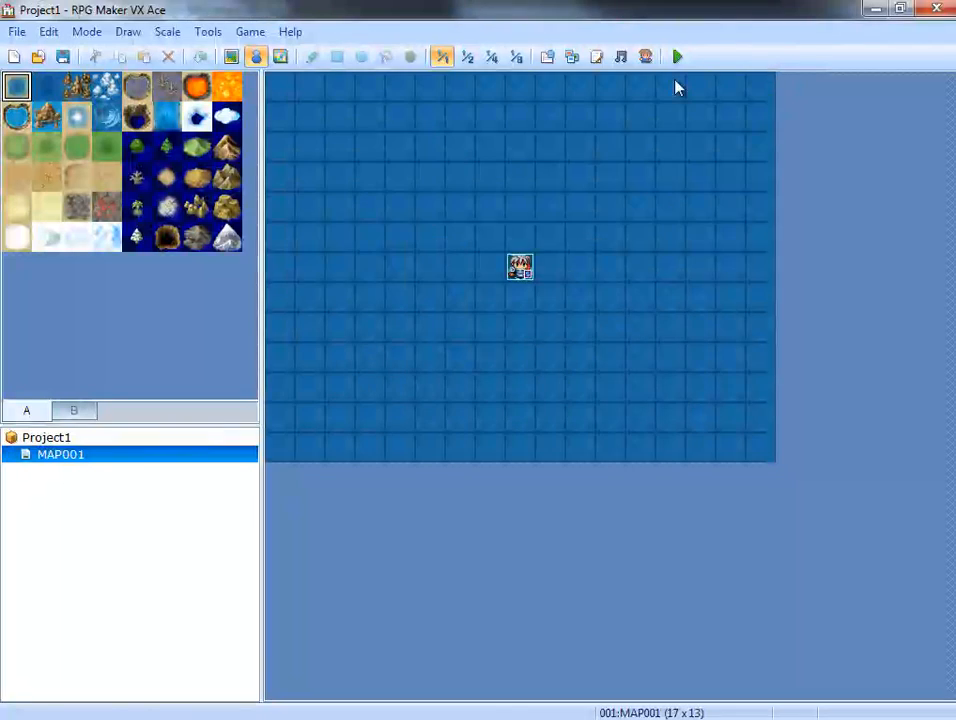
left_click(598, 58)
left_click_drag(271, 194, 163, 570)
left_click(158, 559)
right_click(178, 565)
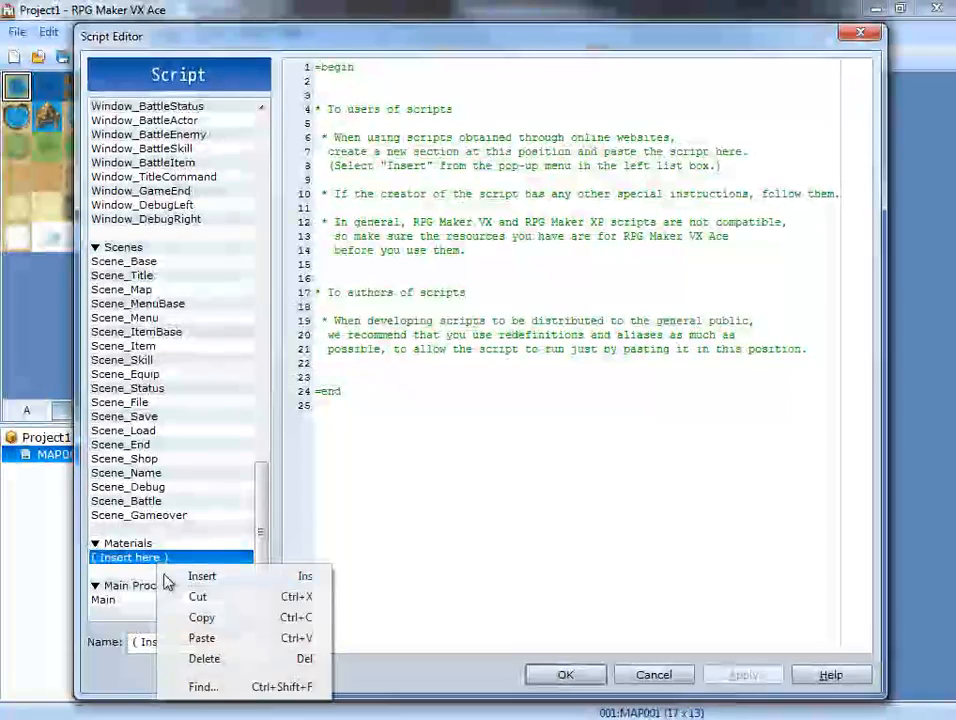
left_click(205, 636)
left_click(128, 571)
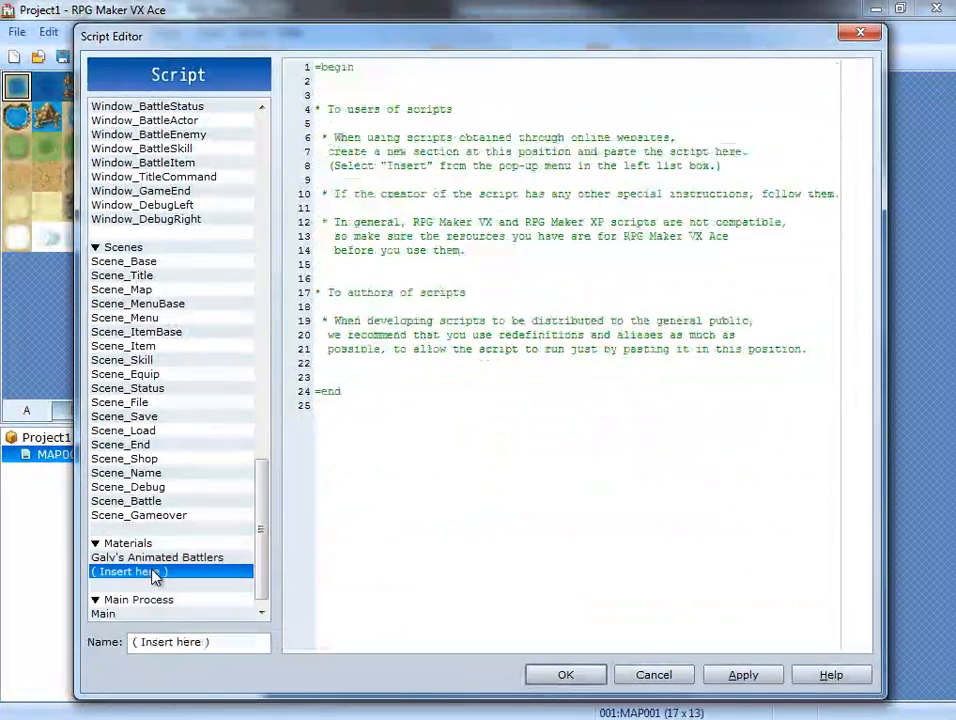
key("Delete")
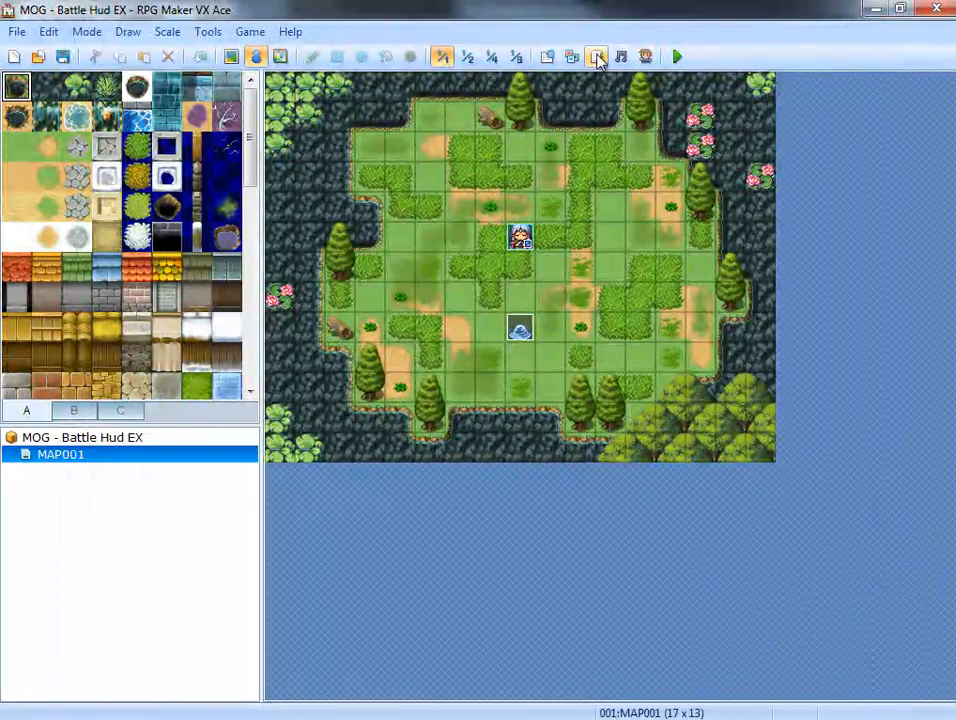
left_click(597, 58)
left_click_drag(262, 181, 273, 572)
left_click(451, 618)
left_click(665, 672)
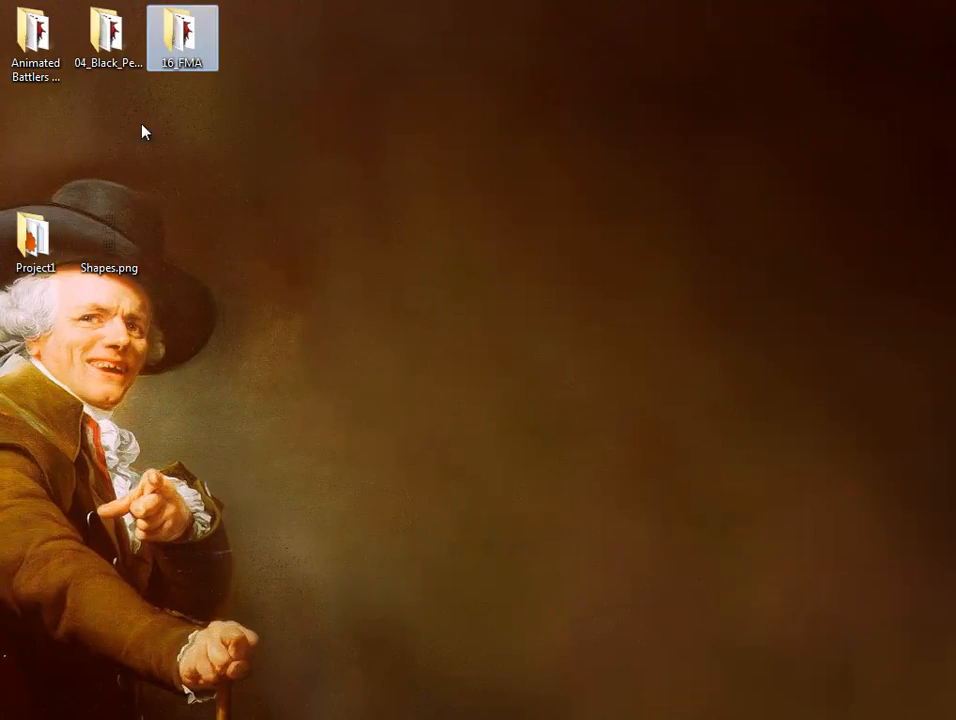
Open the 04_Black_Pearl project and copy the MOG_Battle_Hud_EX script from its script editor.
left_click(107, 35)
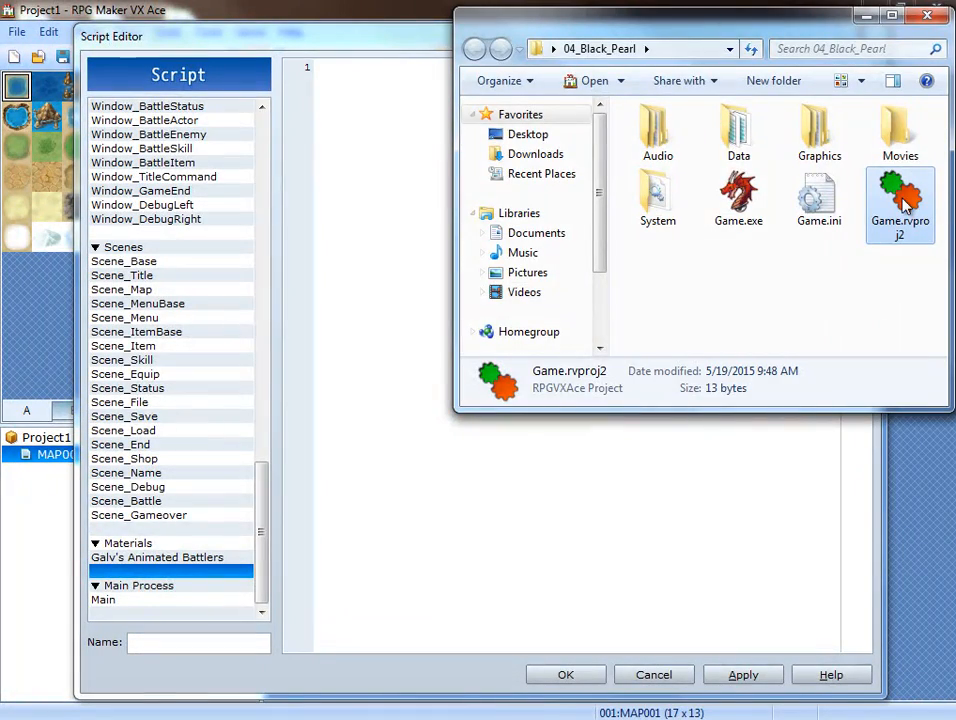
double_click(903, 203)
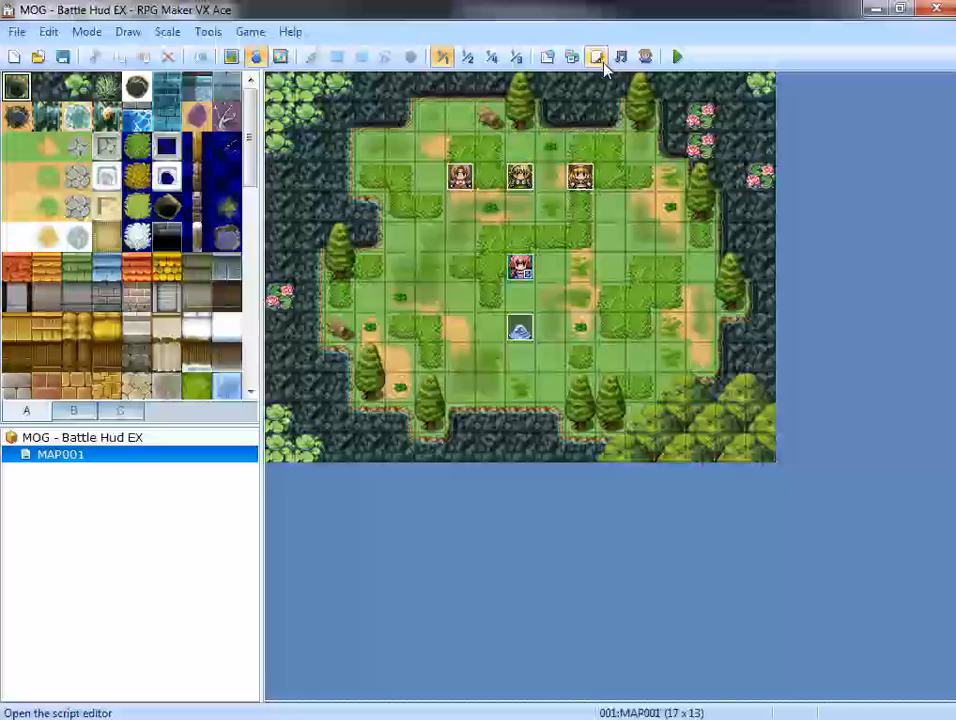
left_click(600, 60)
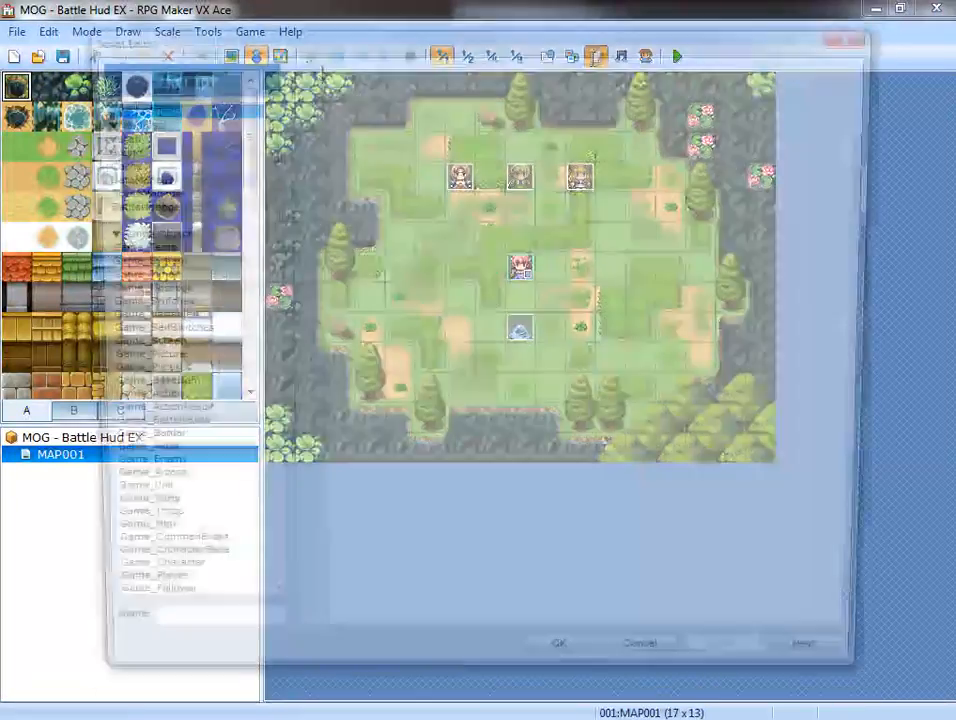
left_click_drag(262, 211, 265, 610)
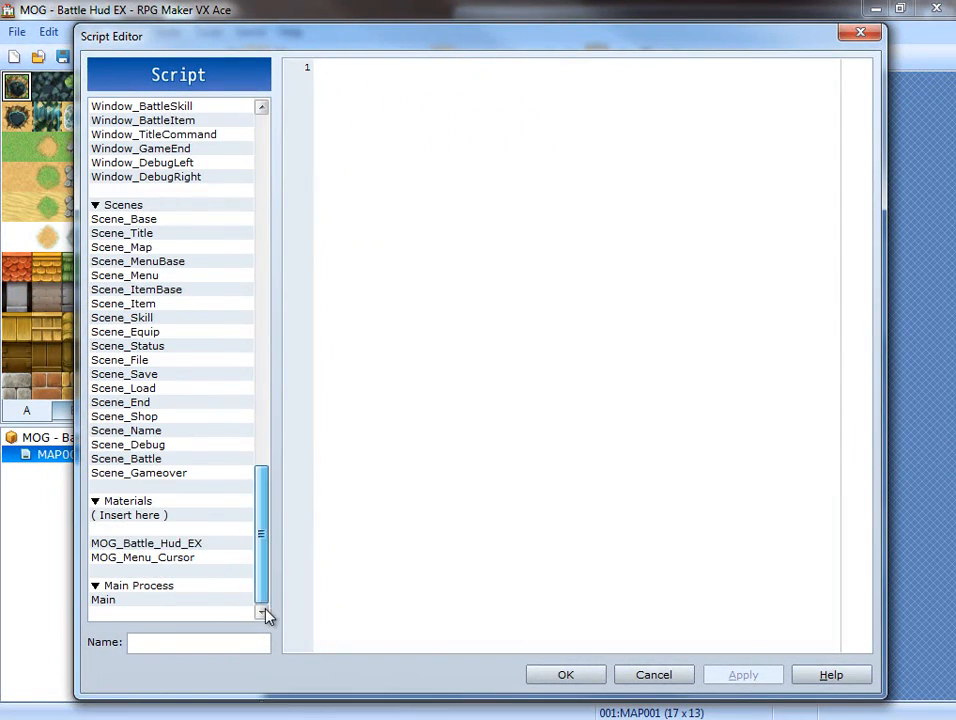
left_click(172, 546)
right_click(178, 550)
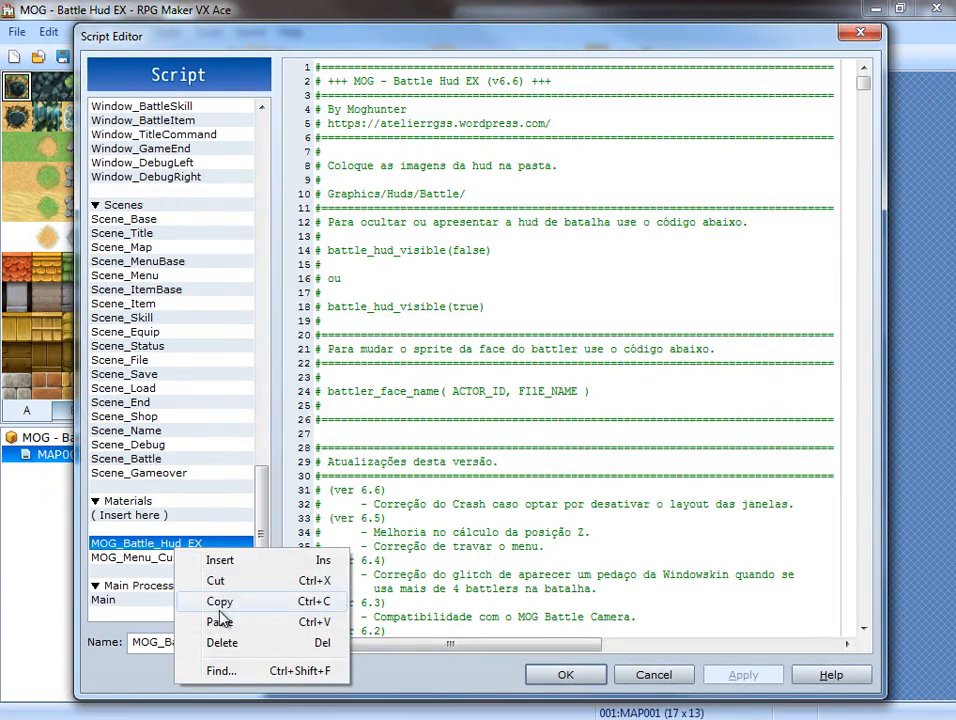
left_click(219, 602)
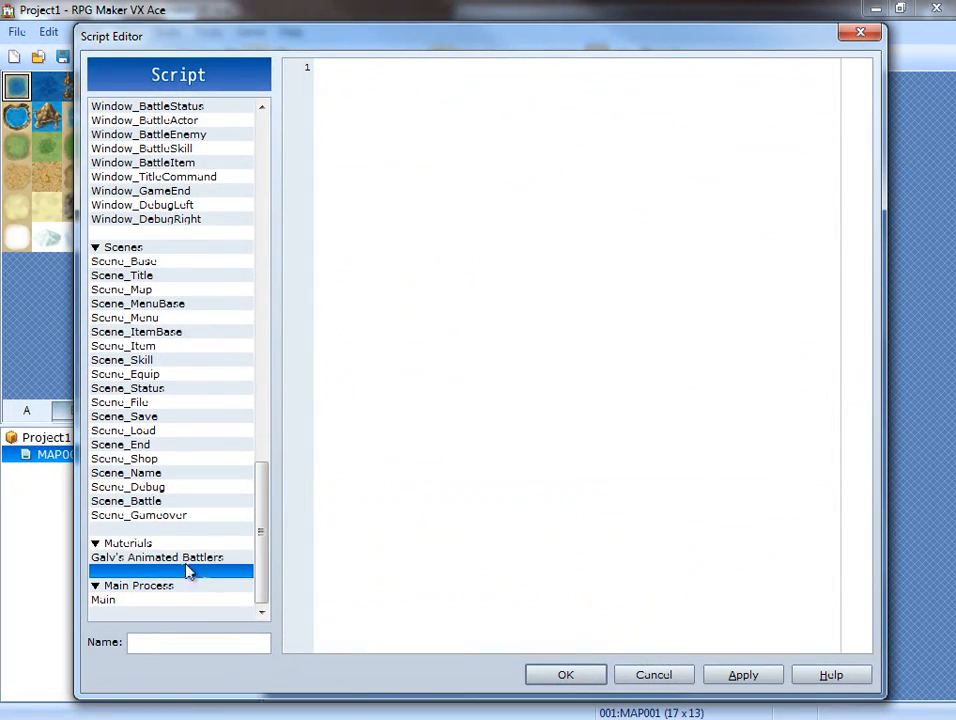
Paste the MOG_Battle_Hud_EX script into Project1's Materials section, above Galv's Animated Battlers.
left_click(188, 558)
right_click(185, 560)
left_click(250, 636)
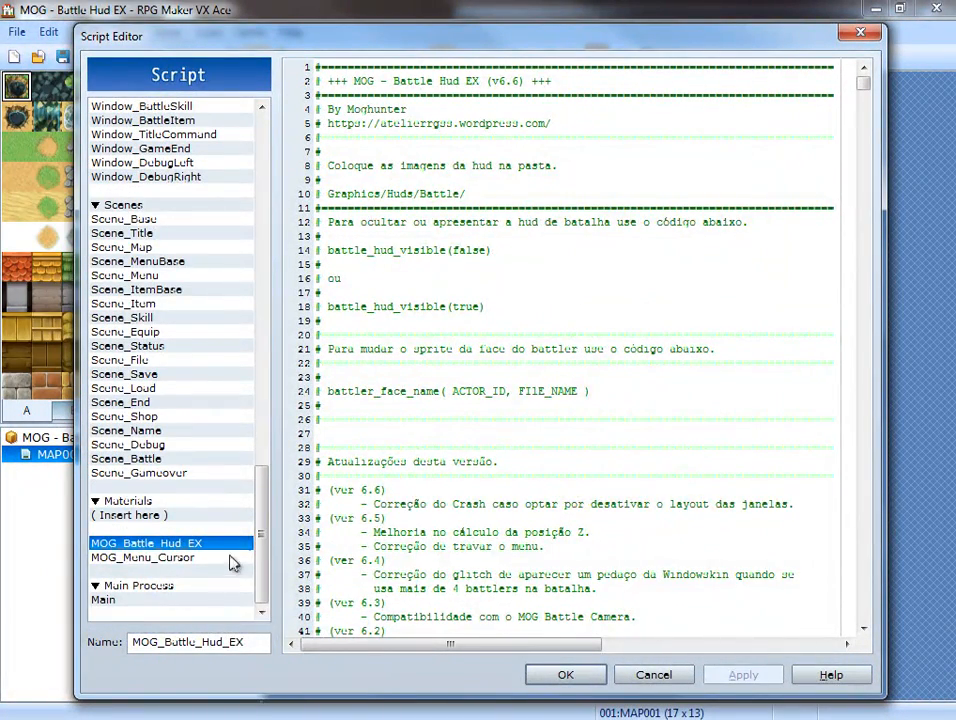
Copy MOG_Menu_Cursor from the Battle Hud EX project into Project1 directly above Galv's Animated Battlers, and apply the script changes.
left_click(228, 558)
right_click(194, 560)
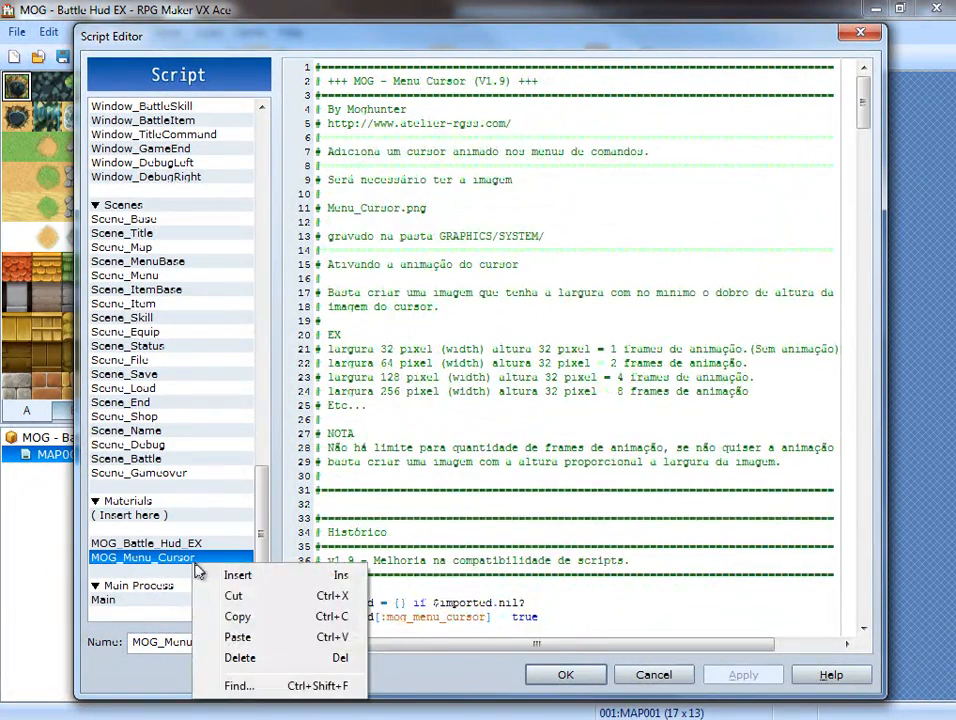
left_click(240, 617)
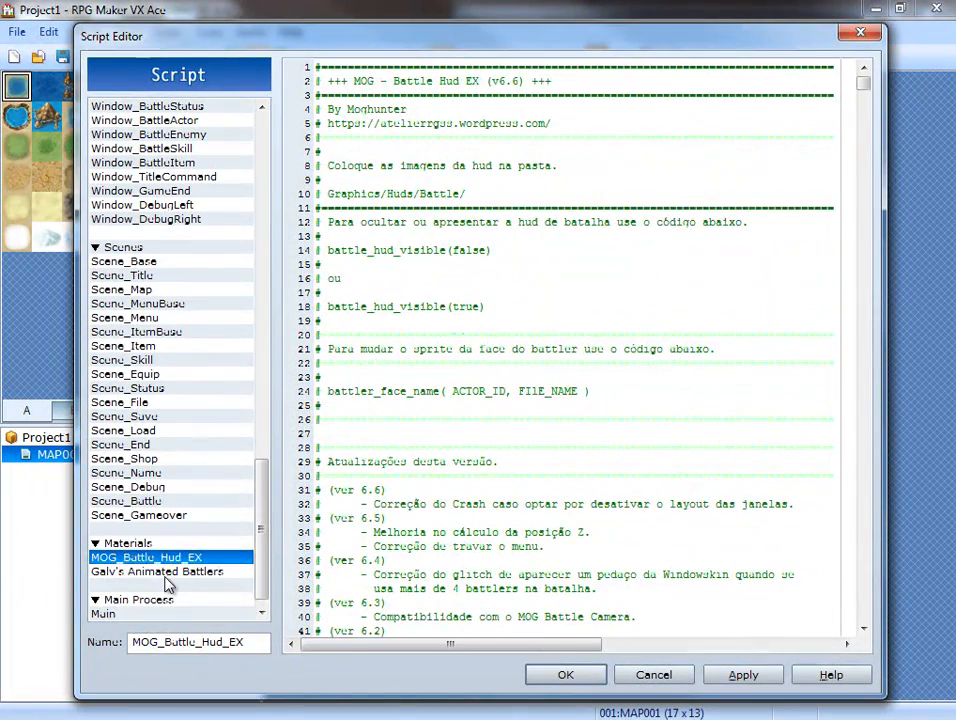
left_click(166, 574)
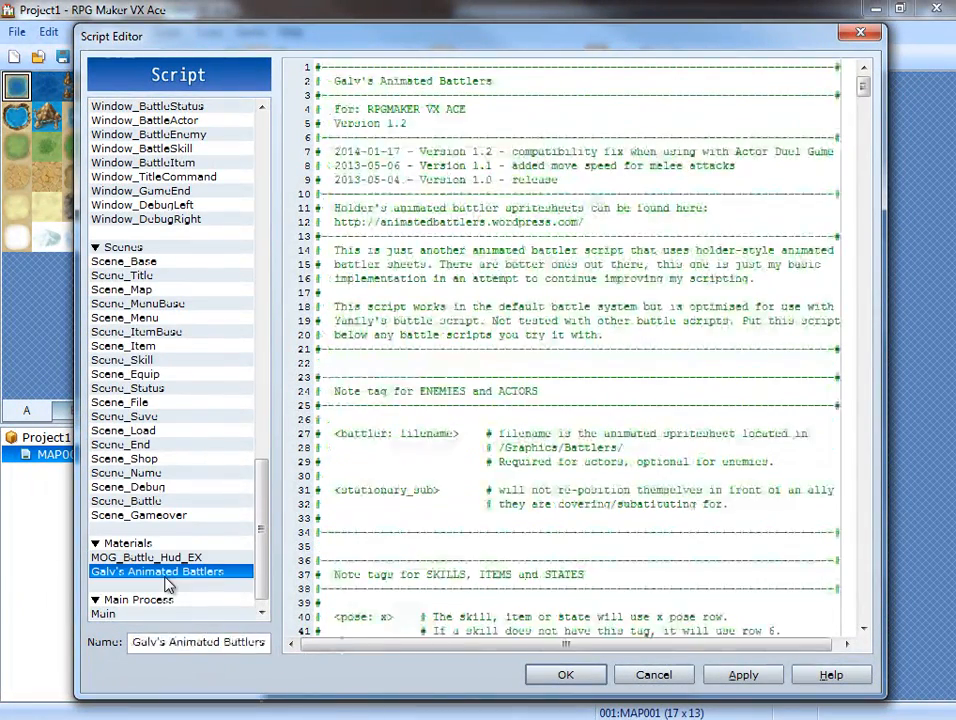
right_click(185, 576)
left_click(250, 653)
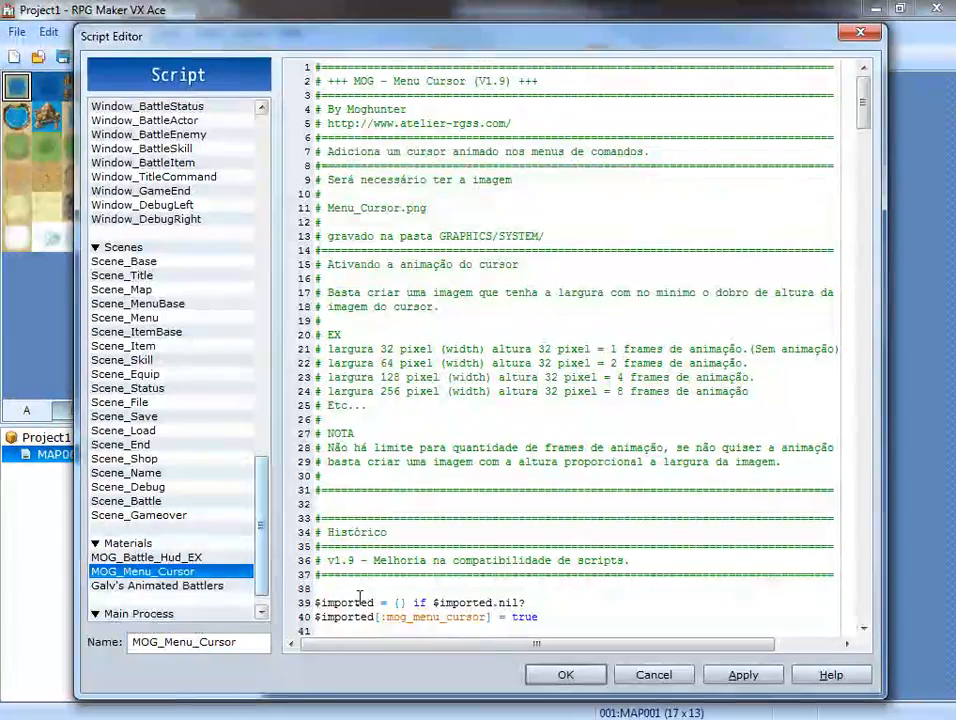
left_click(743, 675)
left_click(566, 675)
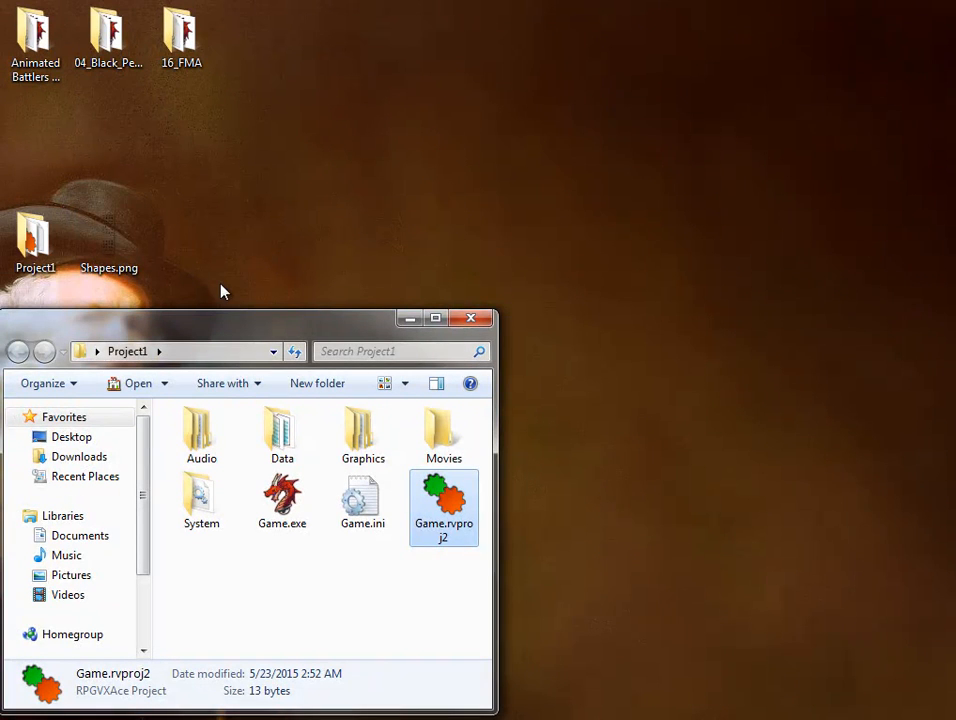
Open the 04_Black_Pearl and Animated Battlers project folders, and copy the Animated Battlers Graphics folder into Project1, merging it with the existing one.
double_click(107, 38)
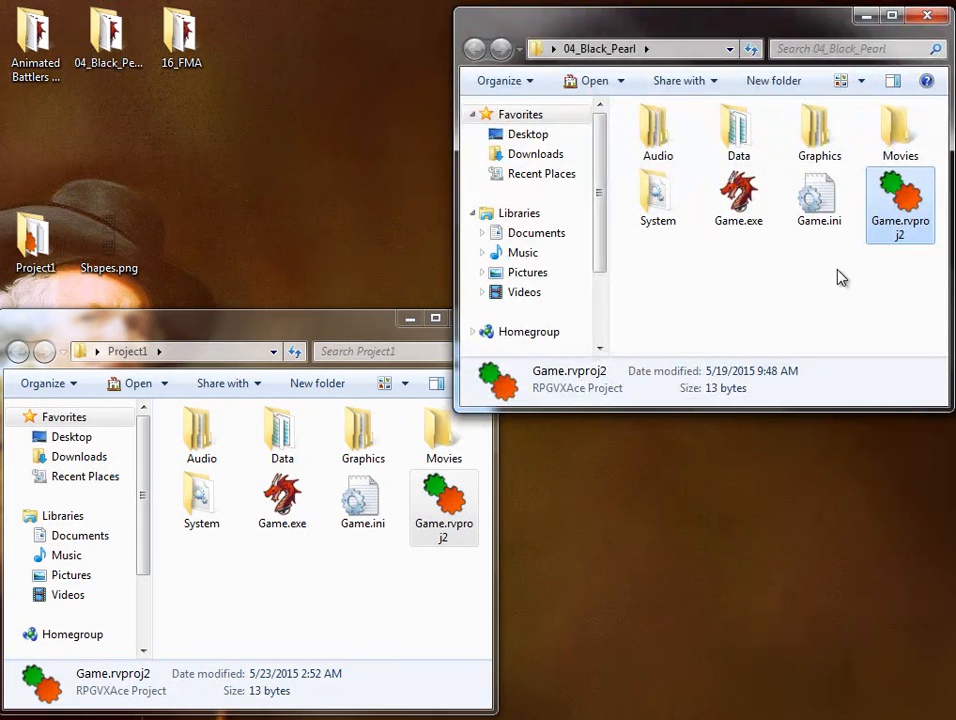
left_click(818, 128)
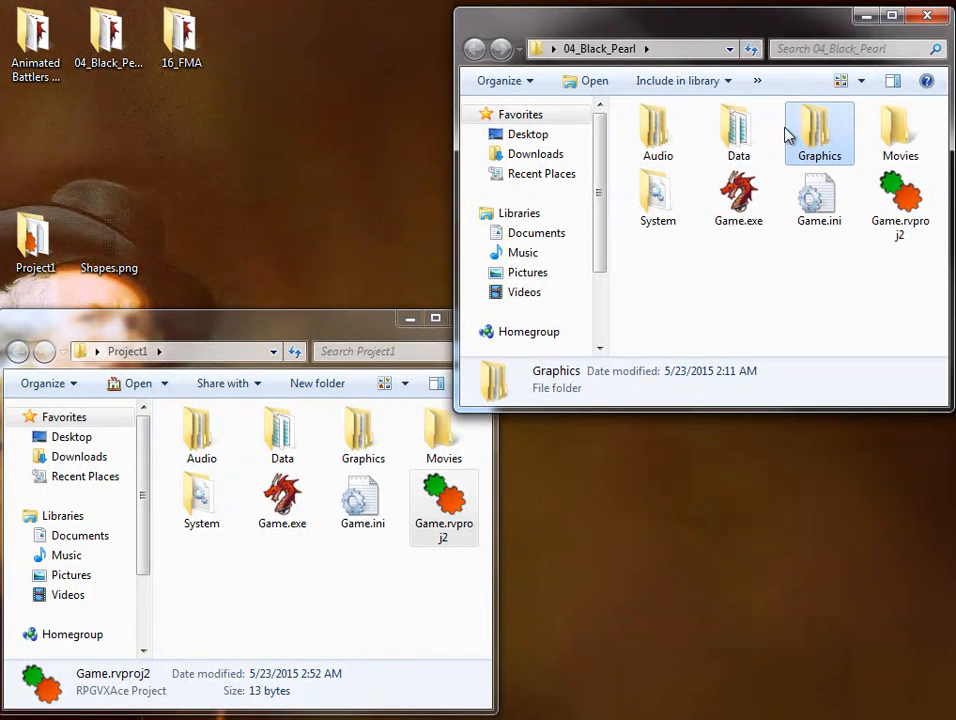
double_click(40, 35)
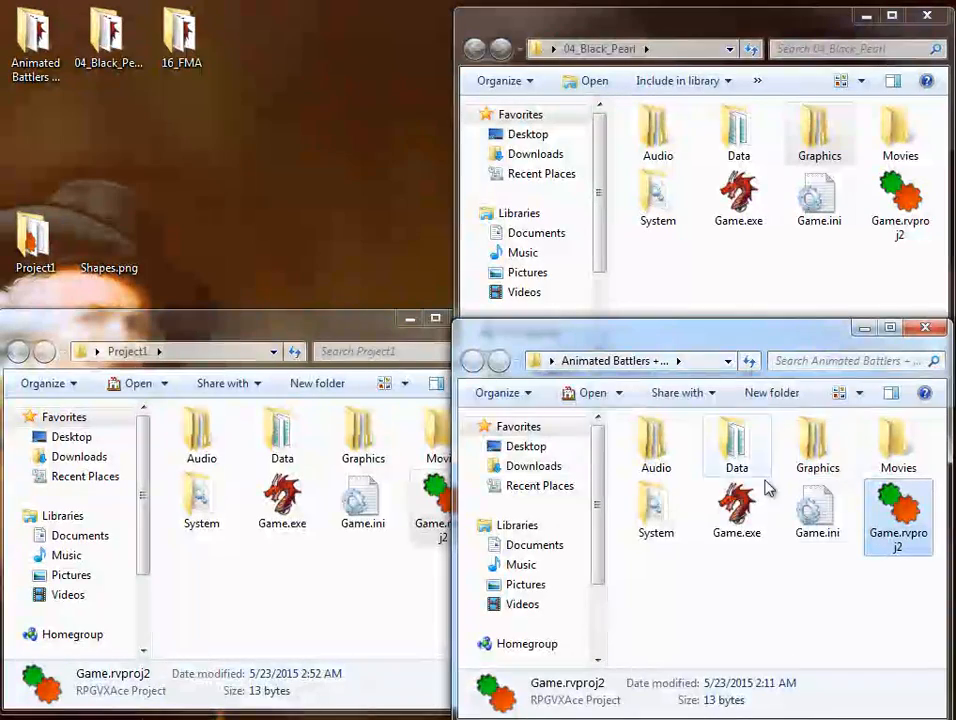
left_click(829, 453)
right_click_drag(827, 445, 318, 508)
left_click(389, 541)
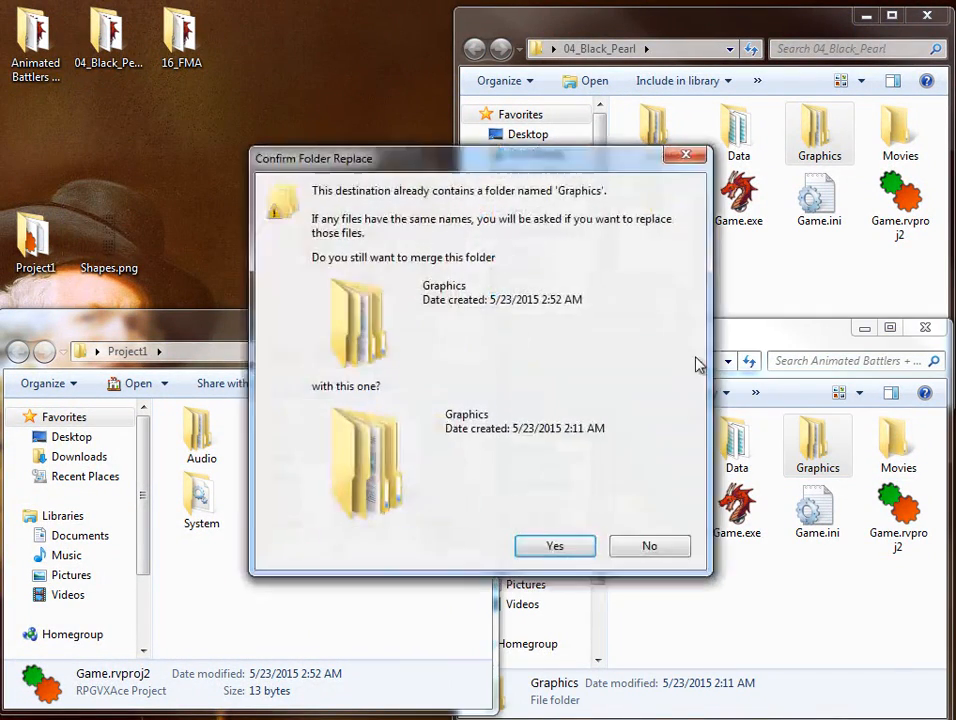
left_click(587, 546)
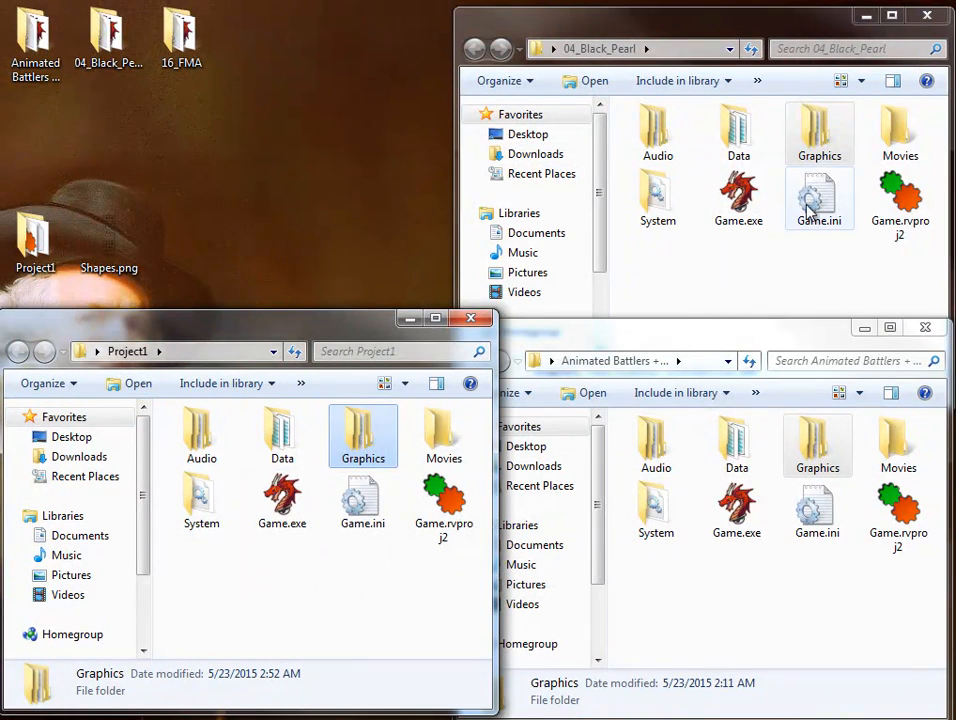
Copy the 04_Black_Pearl Graphics folder into Project1, merging it with the existing one, and close both source folders.
right_click_drag(829, 137, 325, 612)
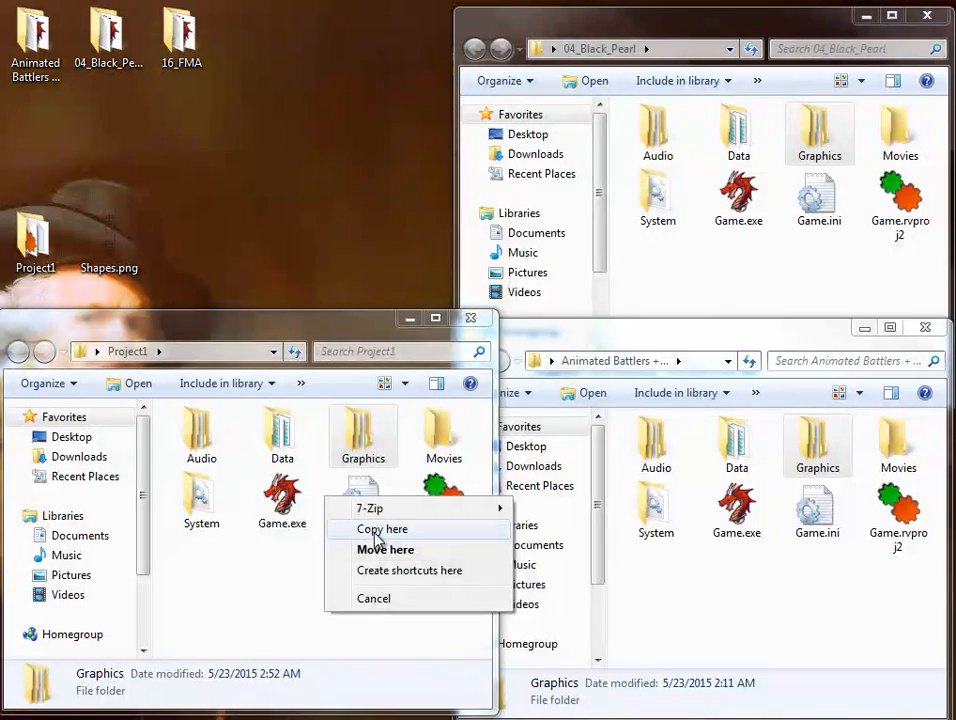
left_click(378, 550)
left_click(556, 560)
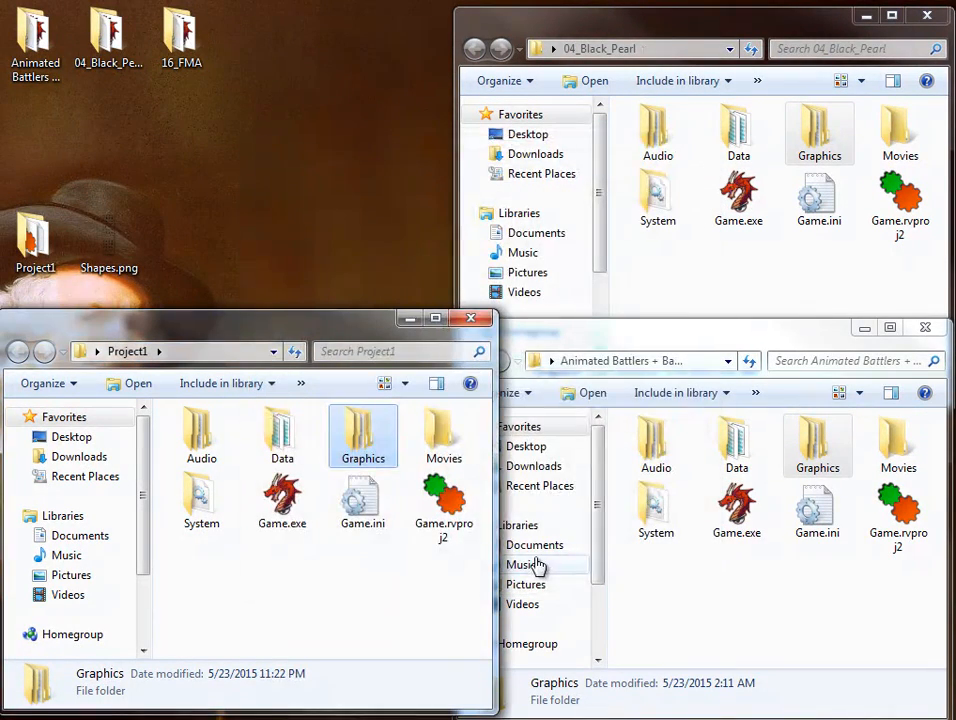
left_click(926, 328)
left_click(927, 15)
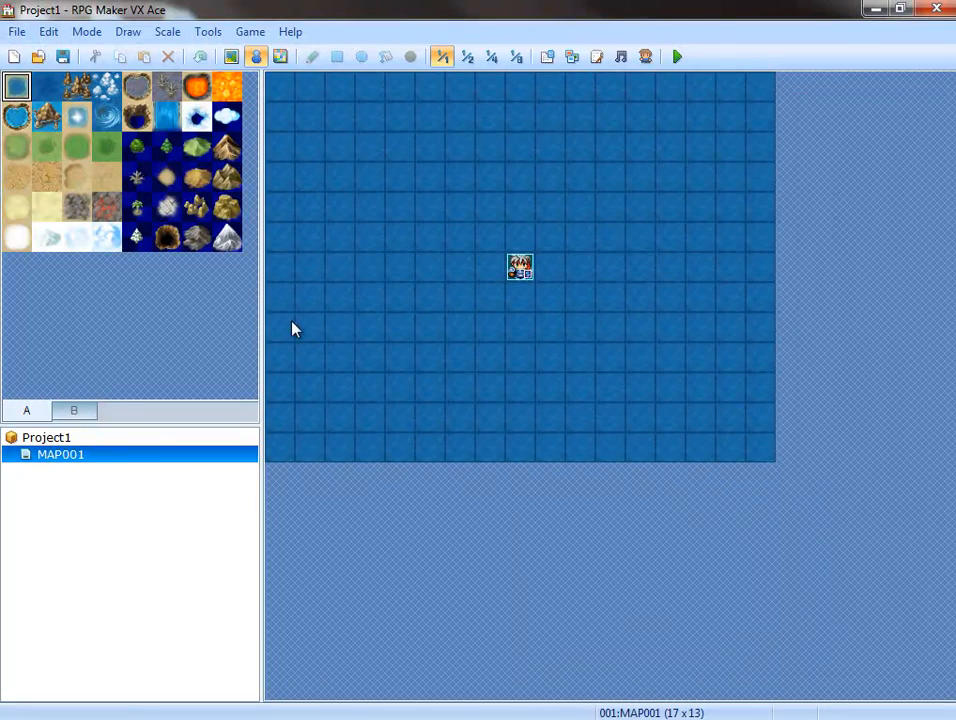
Paint a broad diagonal area of light-green grass across the water on MAP001, around the player's starting position.
left_click(20, 152)
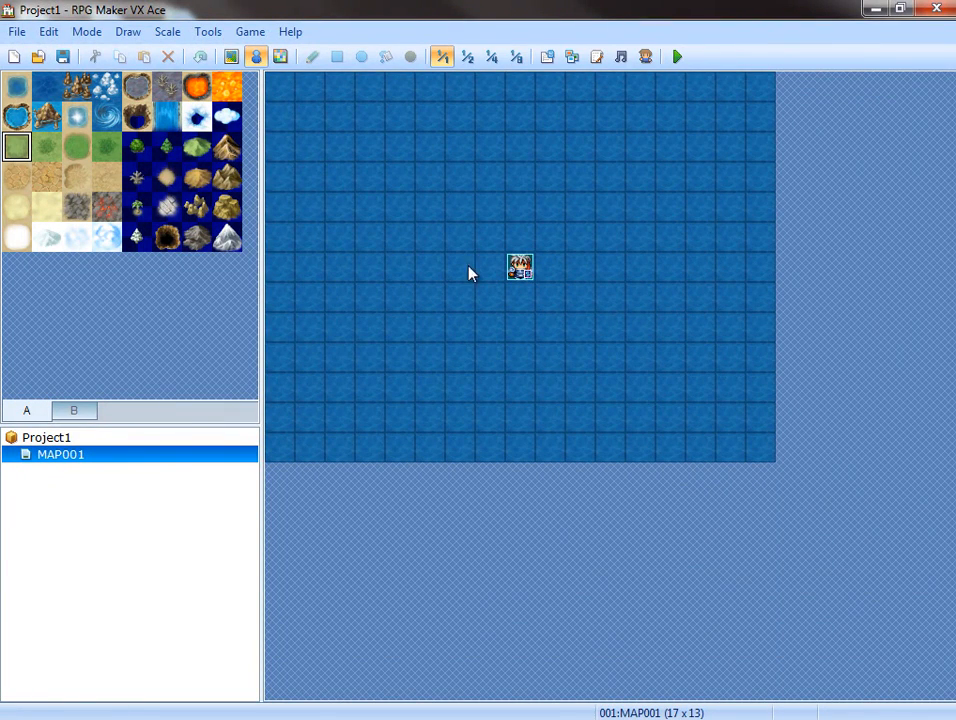
left_click(231, 56)
mouse_move(499, 311)
left_mouse_down()
mouse_move(694, 171)
mouse_move(372, 472)
mouse_move(732, 98)
mouse_move(659, 220)
mouse_move(277, 529)
mouse_move(877, 216)
left_mouse_up()
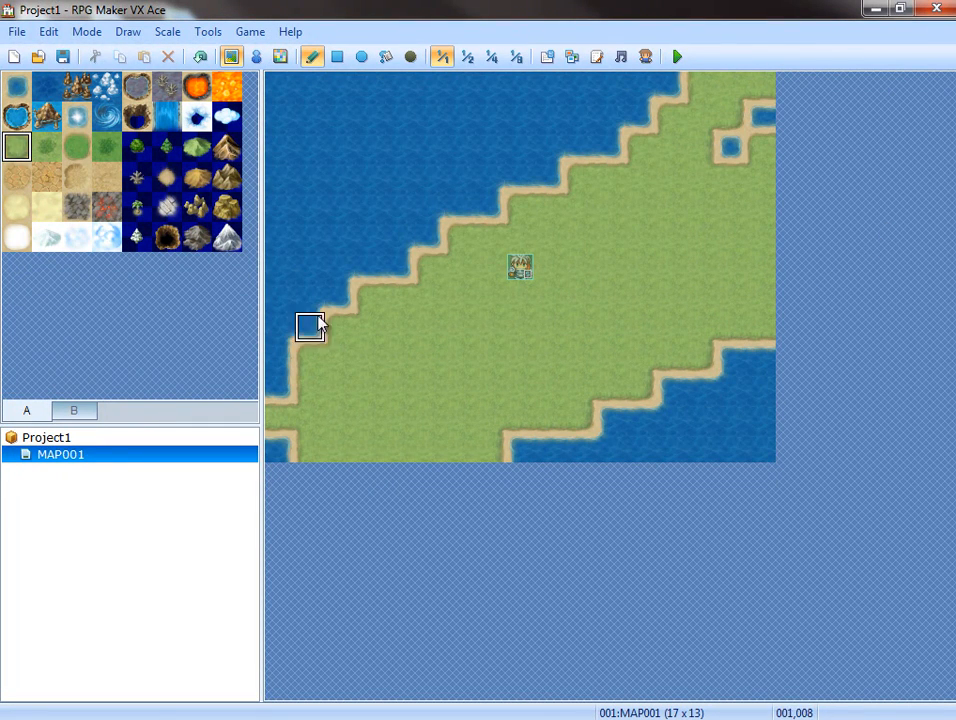
Create an event on the grass at 012,005 with a Battle Processing command for the troop 001:Slime*2.
left_click(256, 56)
right_click(646, 248)
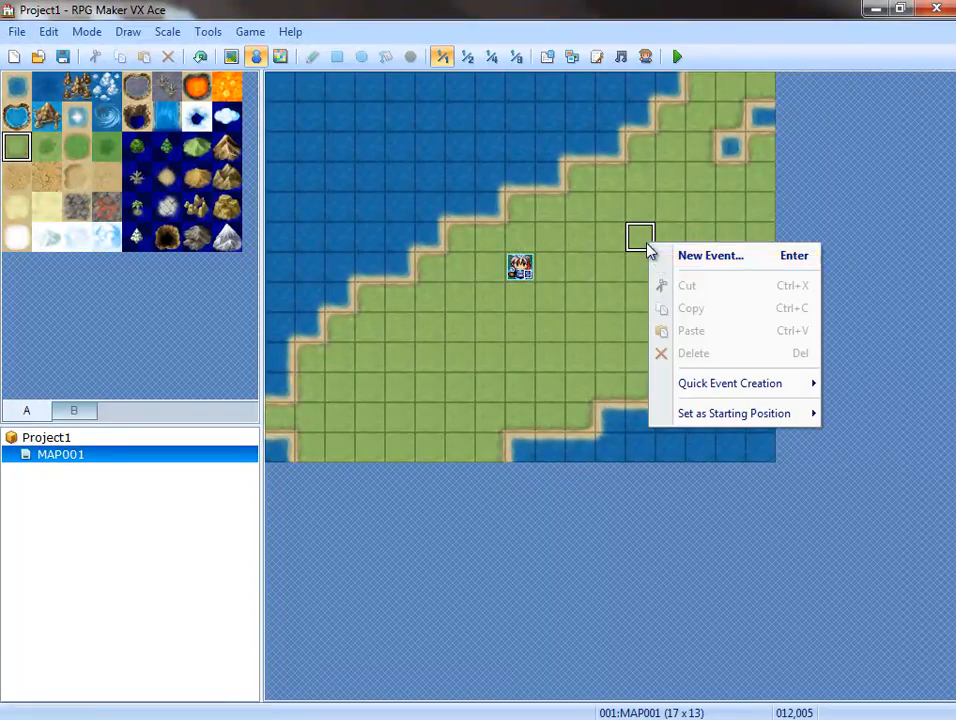
left_click(685, 259)
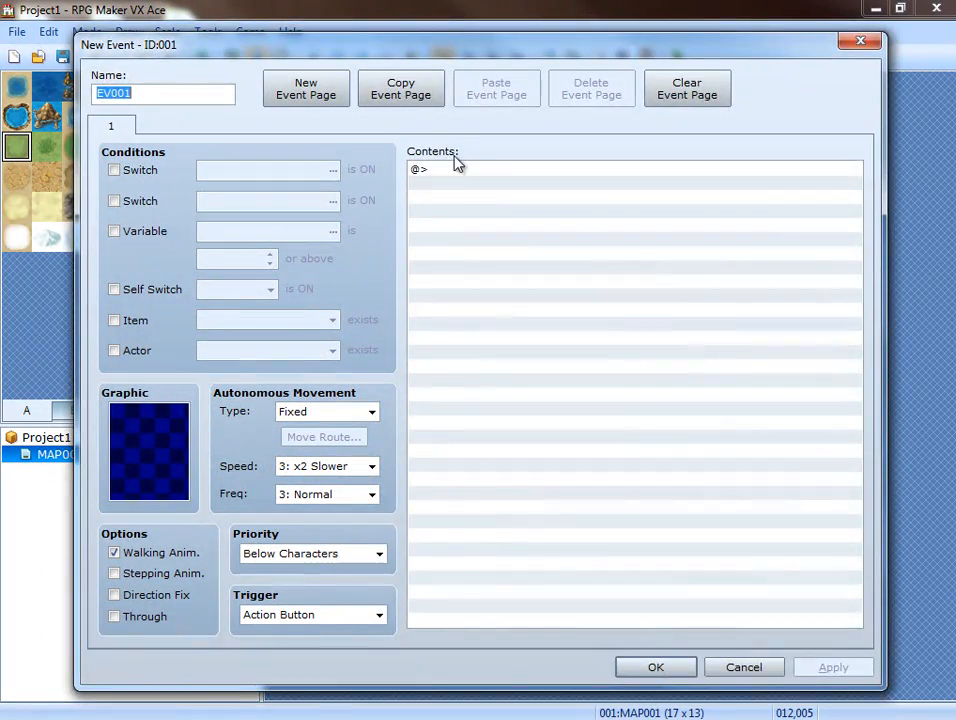
double_click(461, 172)
left_click(547, 149)
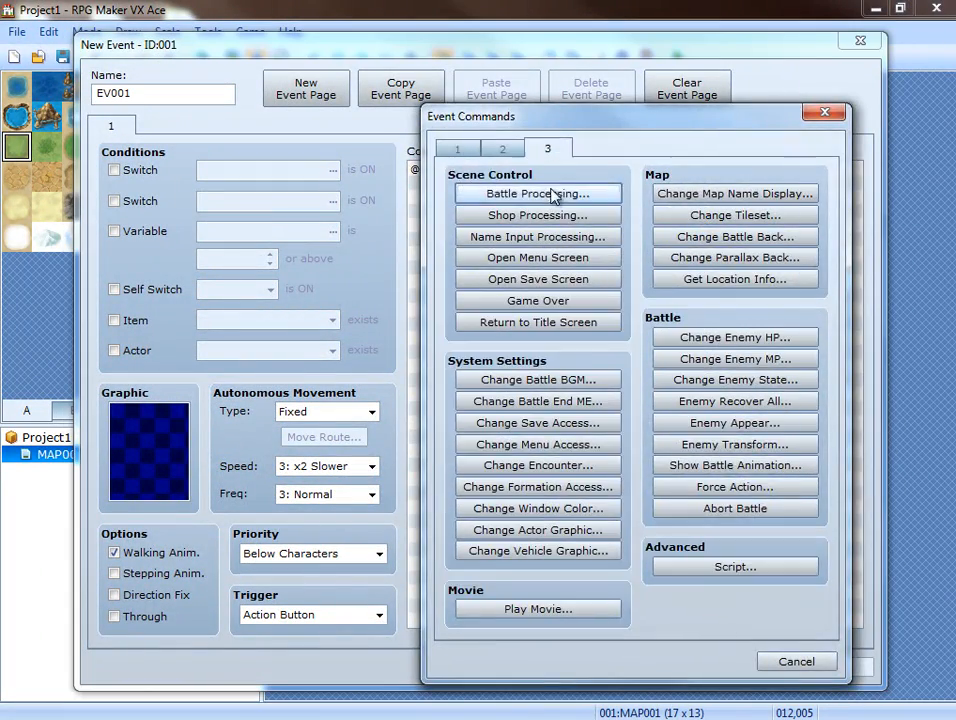
left_click(553, 196)
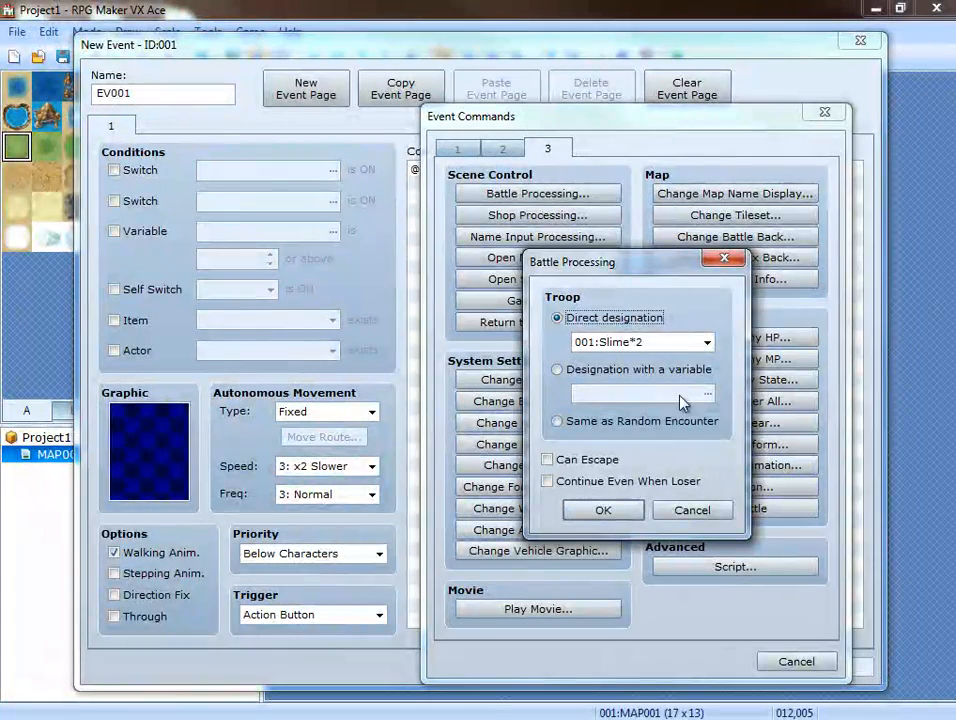
left_click(578, 515)
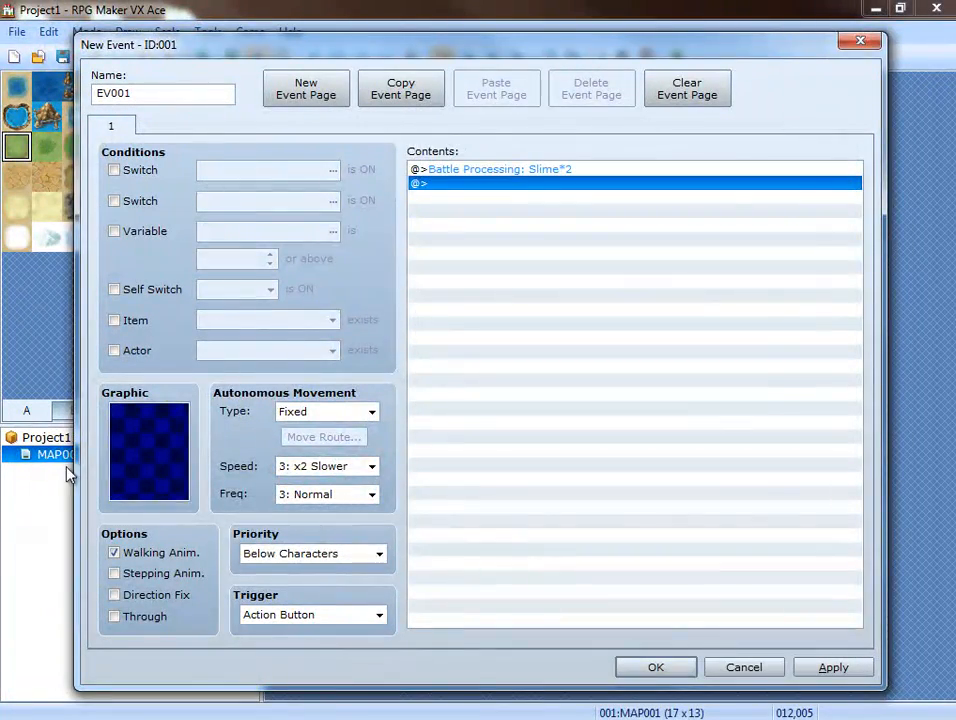
Give the battle event the silver-haired character graphic in the red outfit and save the event.
double_click(148, 450)
double_click(268, 336)
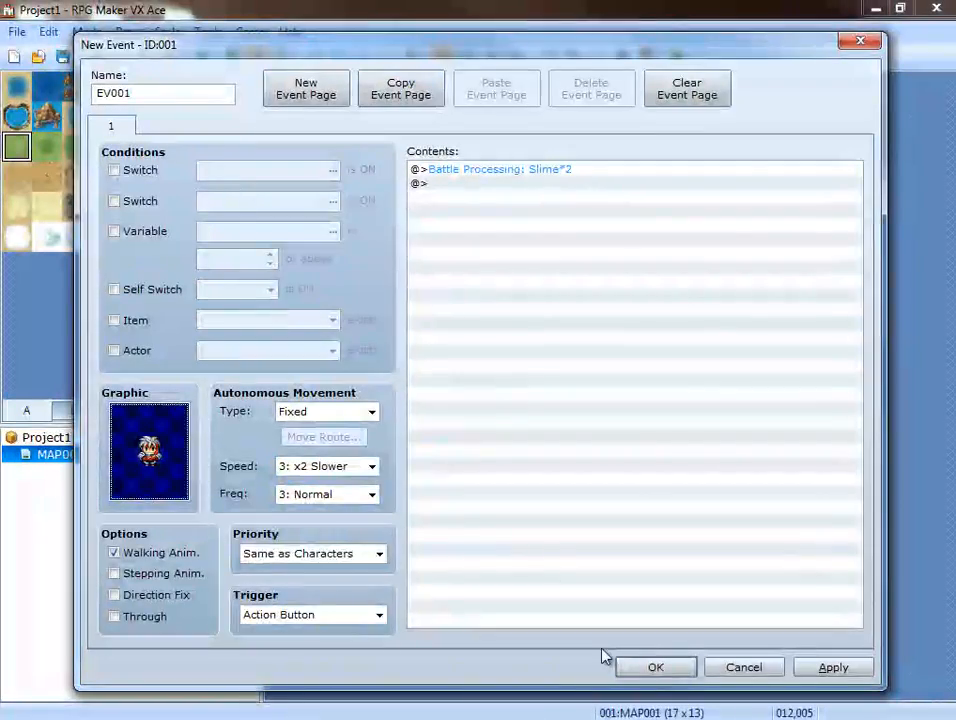
left_click(676, 668)
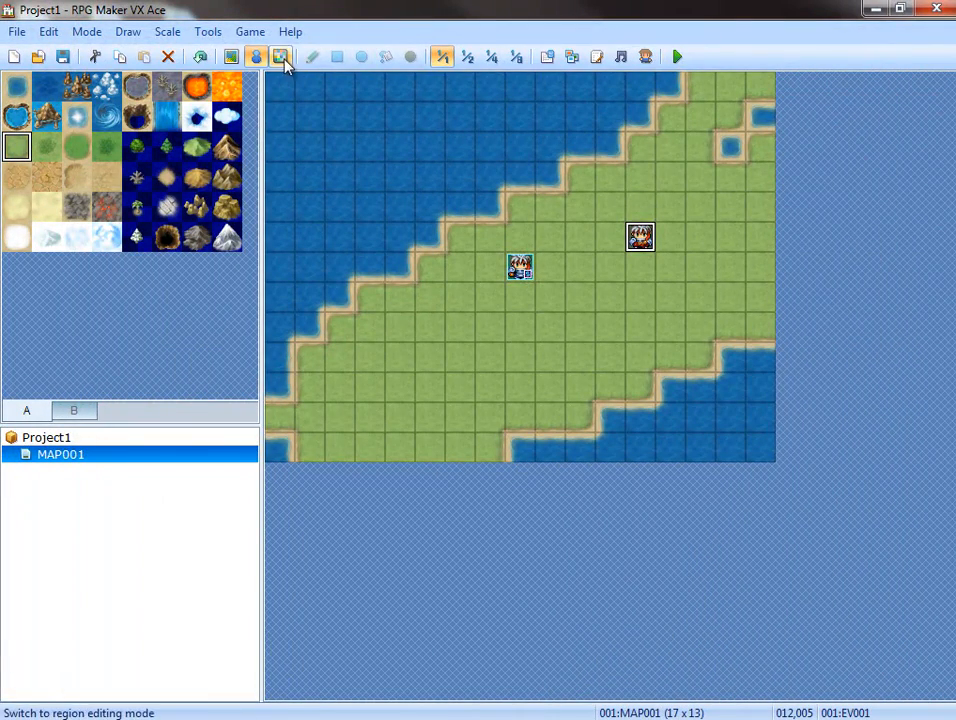
Copy actor 001's note tags <battler: knight> and <melee: 5> from the Animated Battlers + Battle Pets database into actor 001's note in Project1.
left_click(541, 62)
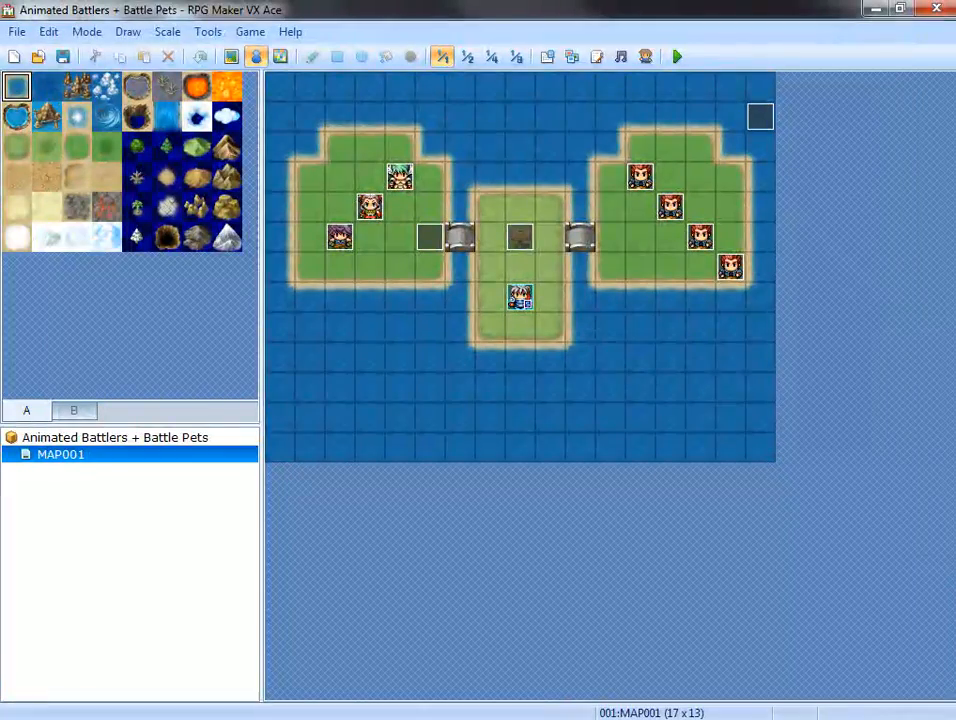
left_click(547, 56)
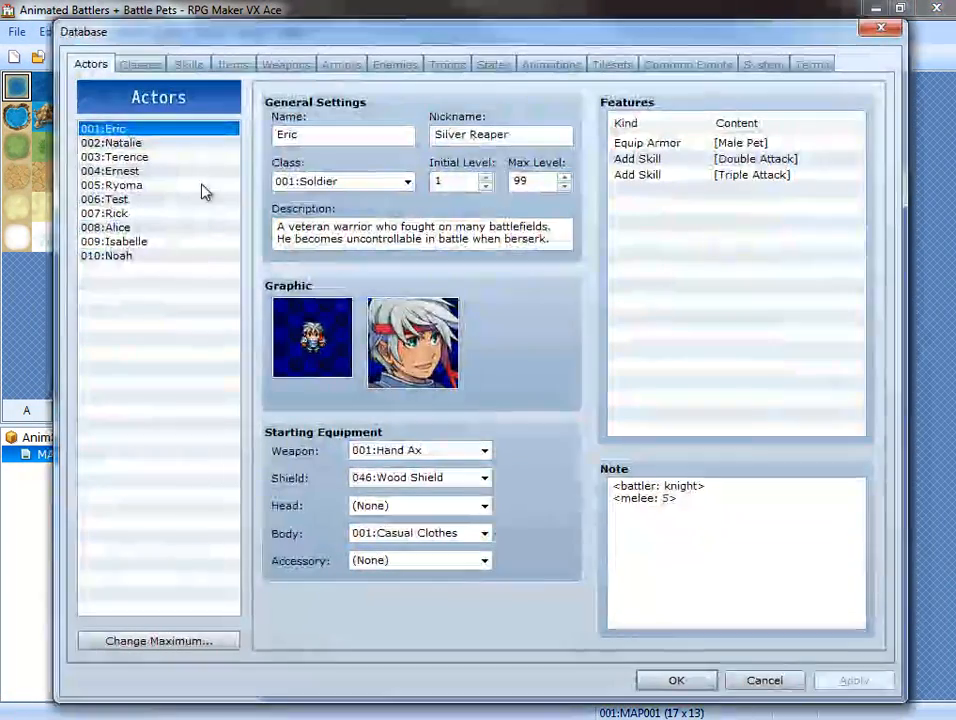
left_click(703, 499)
key("ctrl+a")
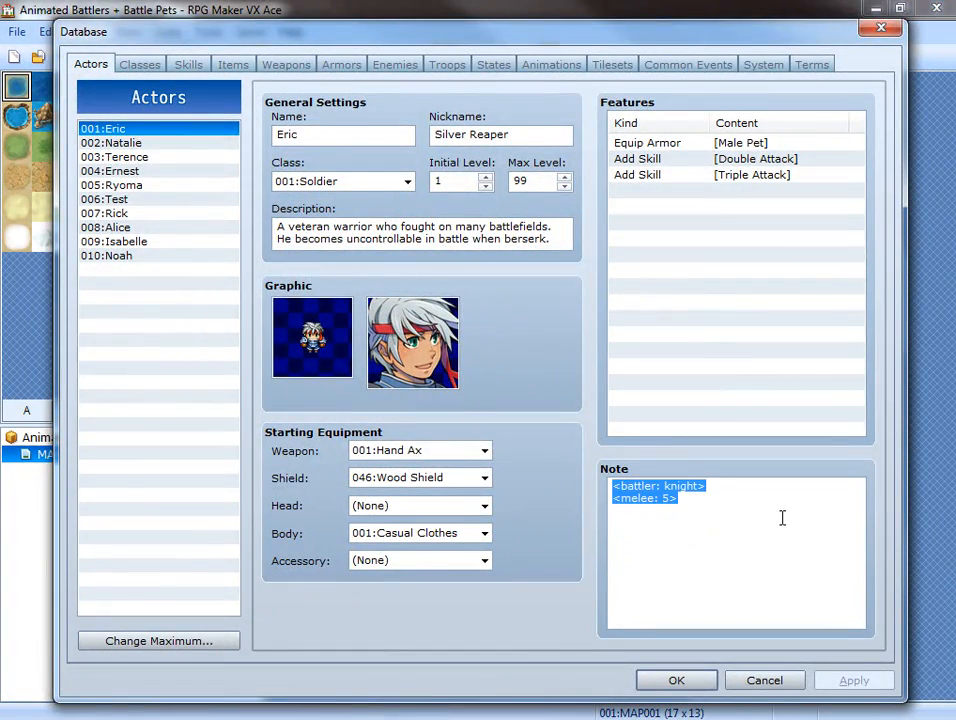
right_click(651, 501)
left_click(690, 294)
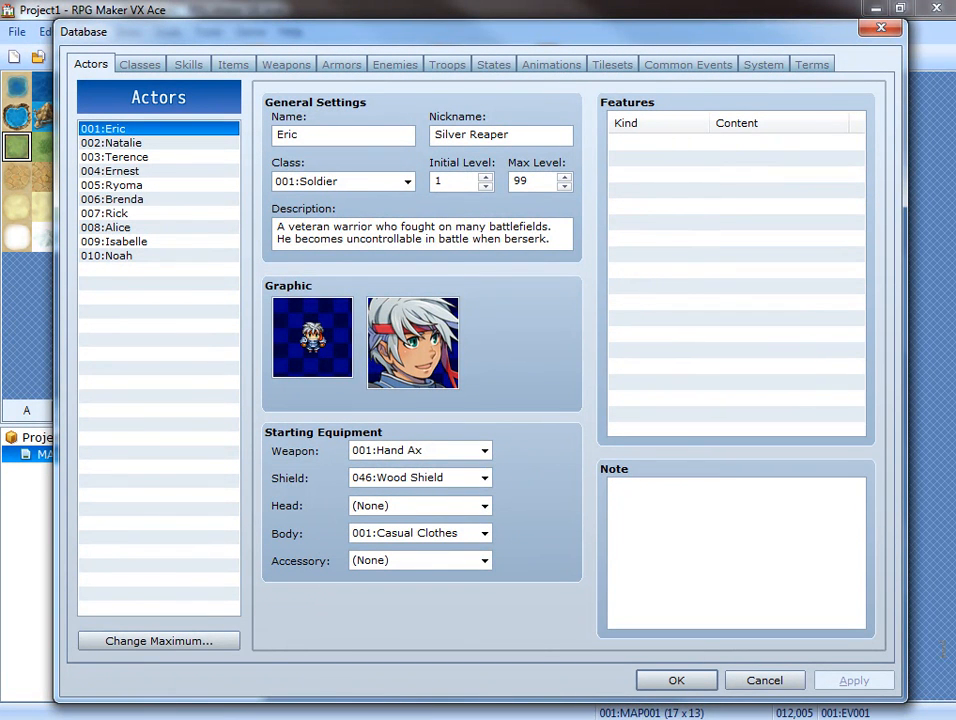
right_click(655, 524)
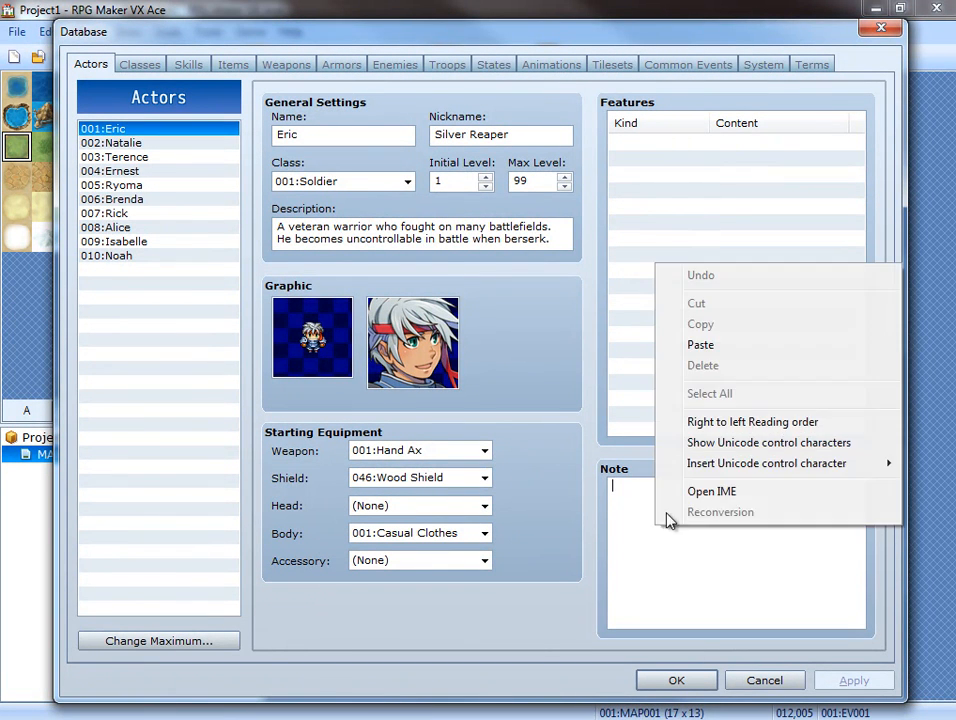
left_click(700, 345)
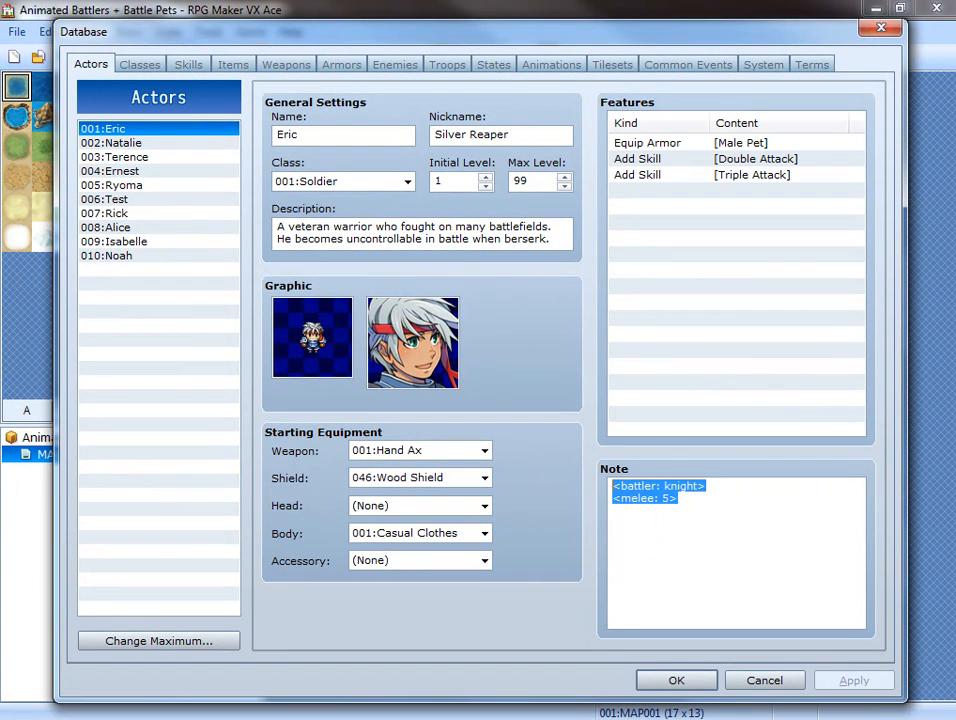
Copy actor 002's note tags <battler: spearwoman> and <melee: 20> from the Animated Battlers project into actor 002's note in Project1.
left_click(160, 143)
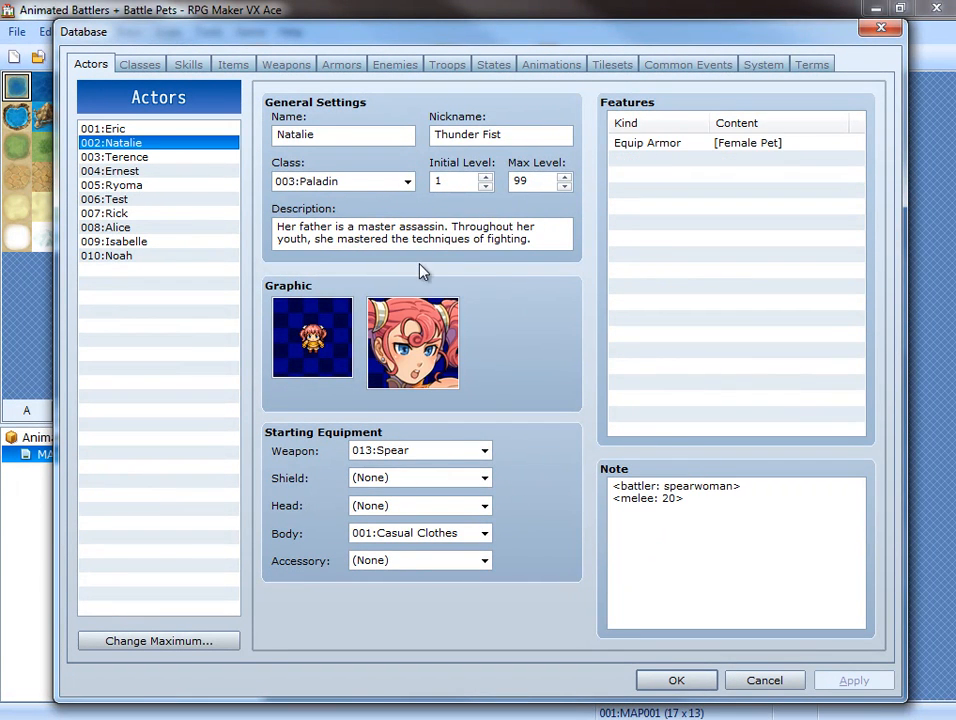
key("ctrl+a")
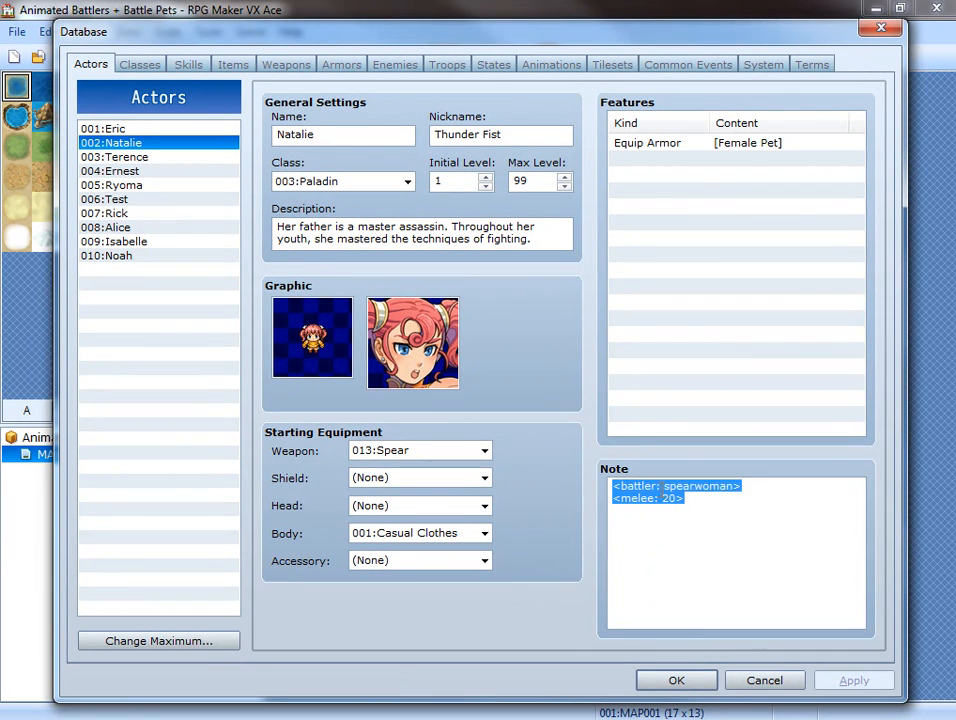
right_click(659, 508)
left_click(714, 292)
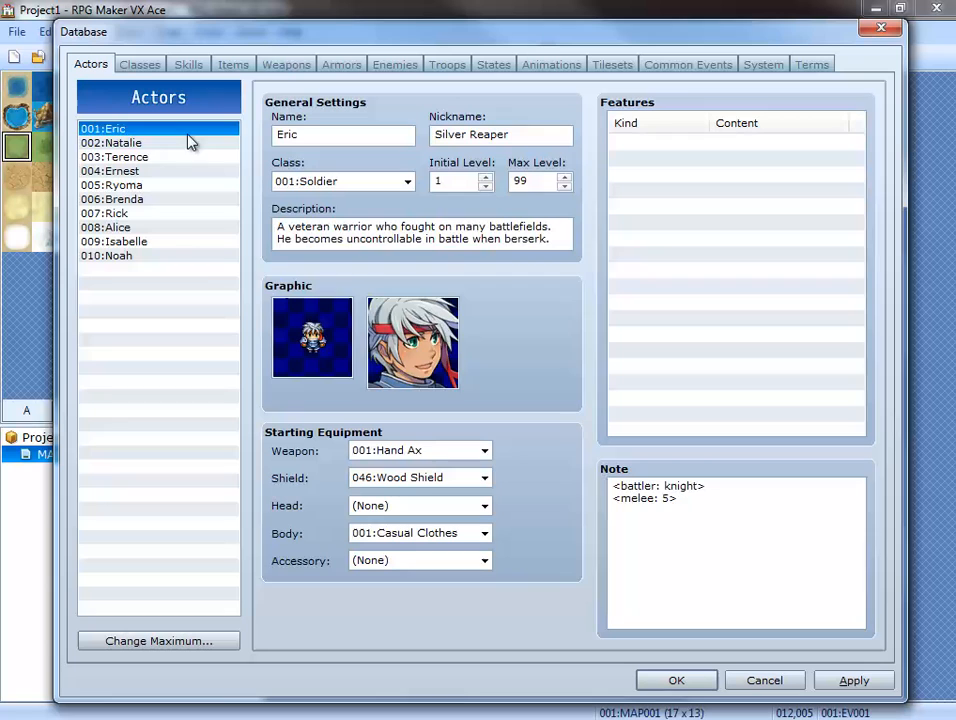
left_click(177, 145)
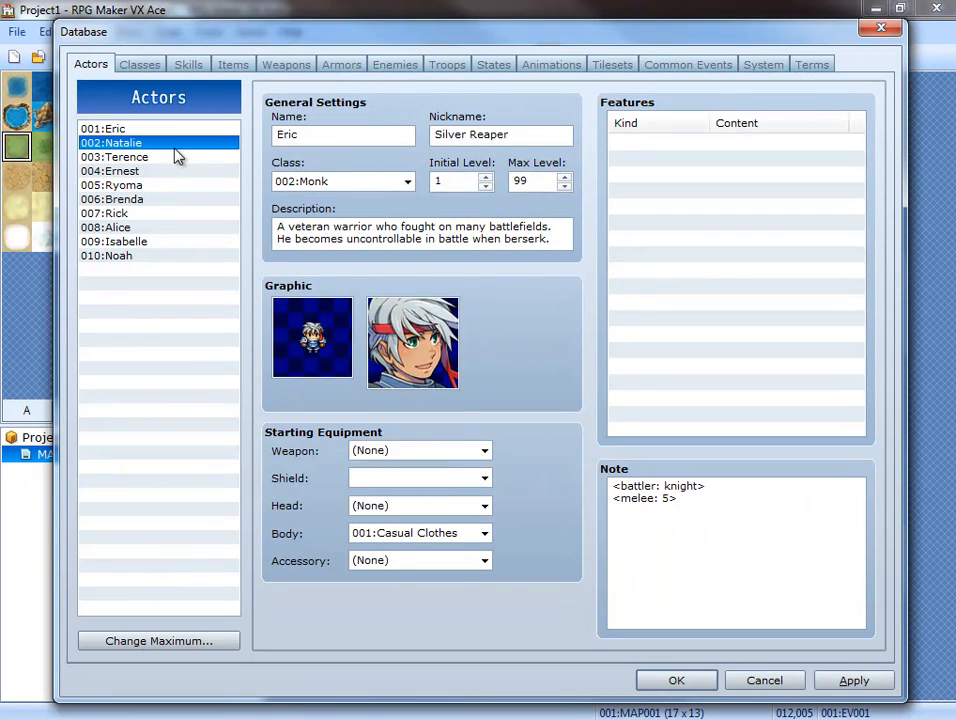
right_click(667, 505)
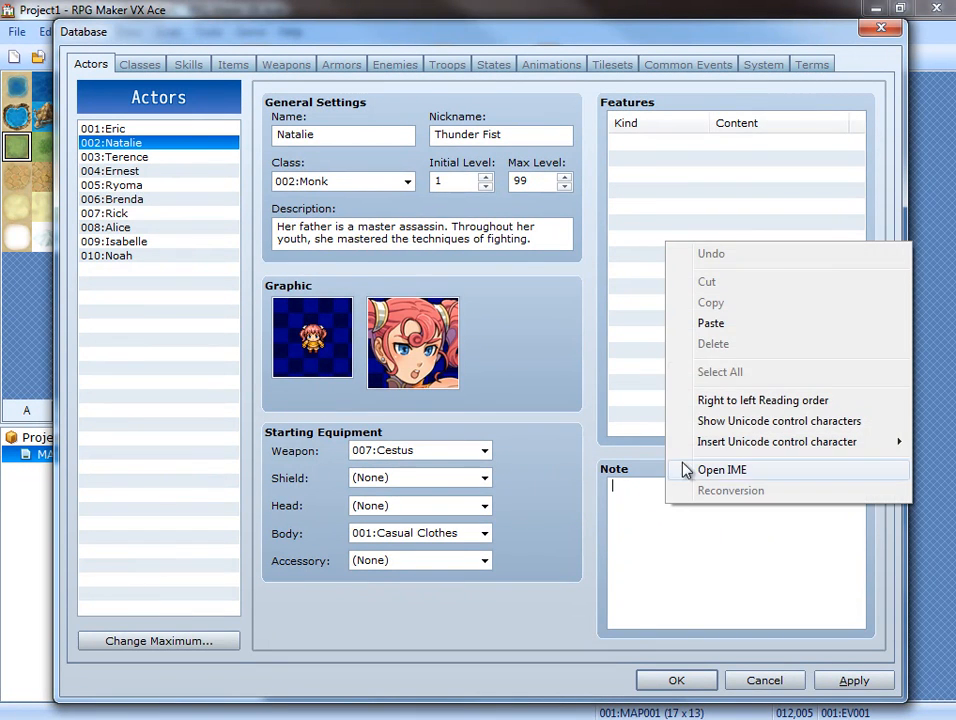
left_click(728, 335)
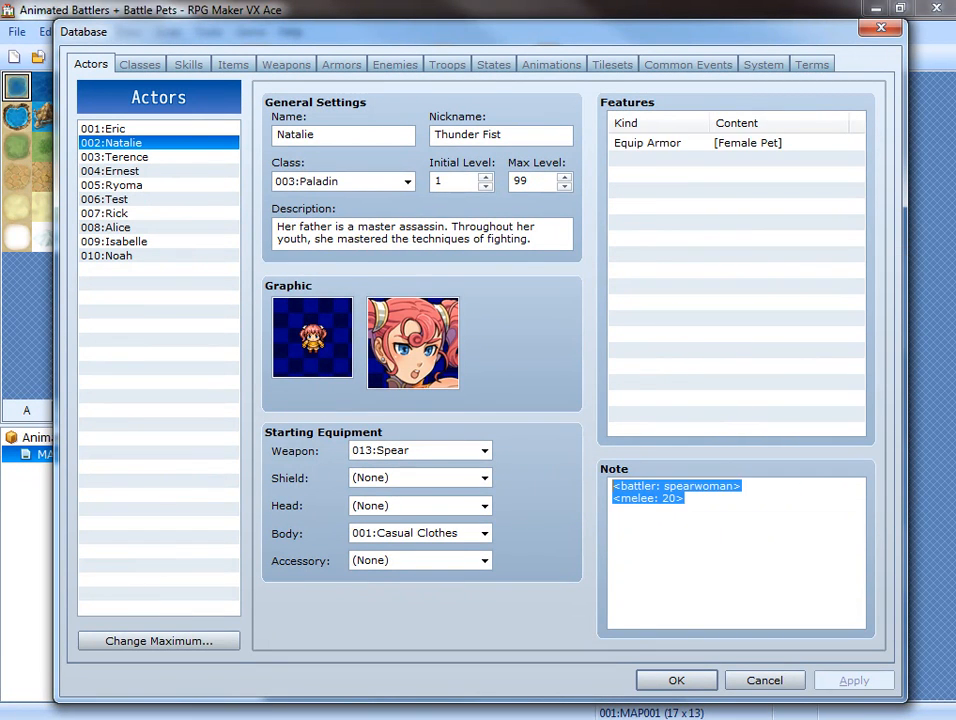
Copy actor 003's note tags <battler: swordsman> and <melee: 10> from the Animated Battlers project into actor 003's note in Project1.
left_click(126, 157)
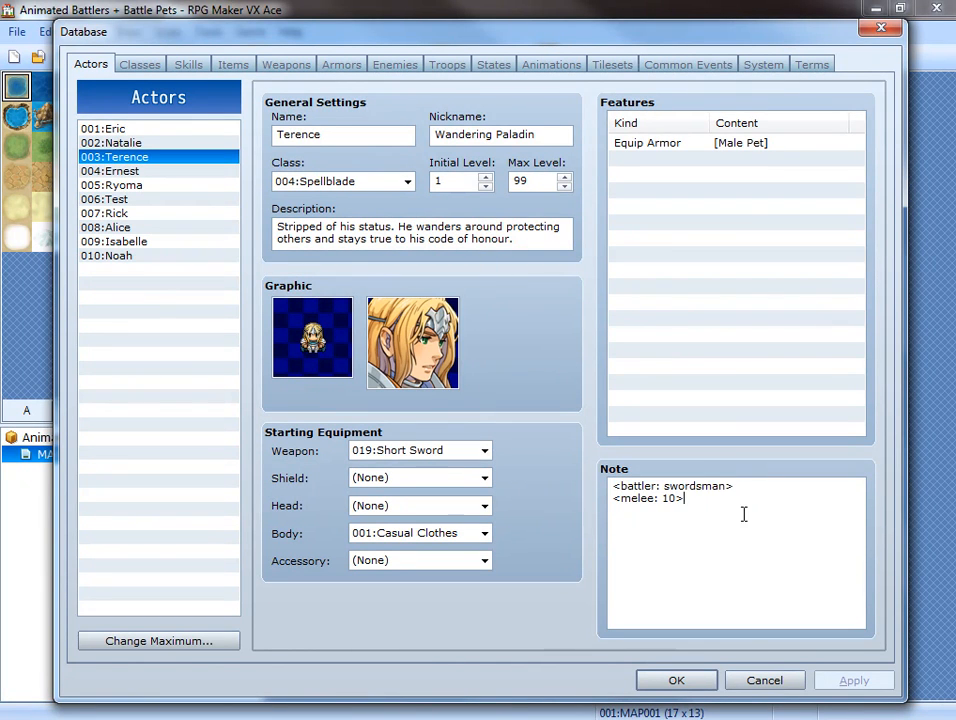
left_click_drag(743, 514, 563, 482)
right_click(645, 492)
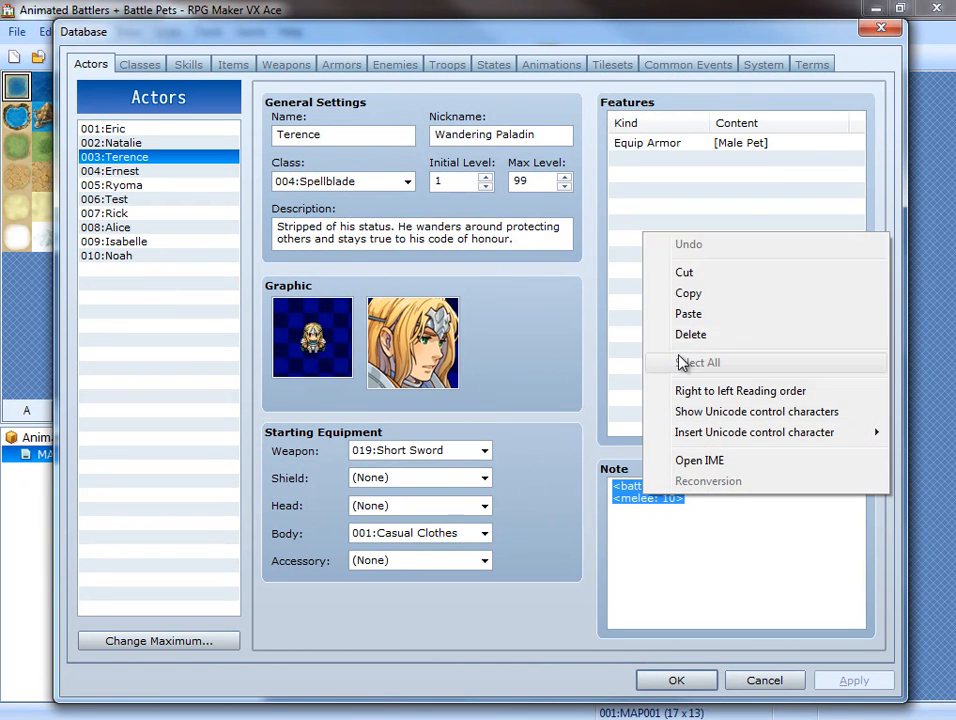
left_click(685, 292)
key("alt+Tab")
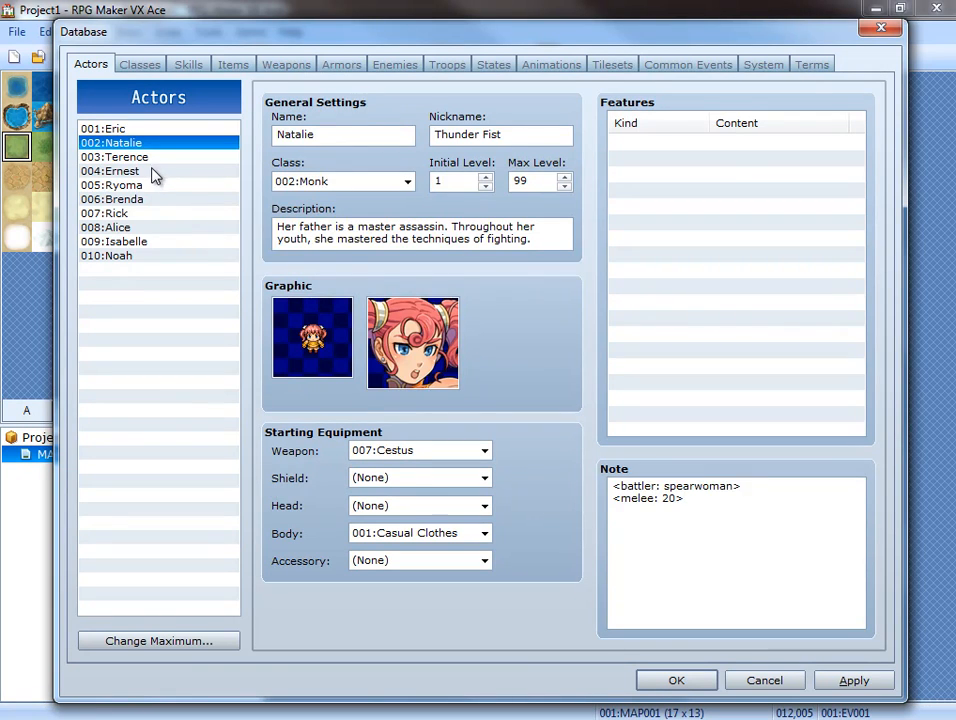
left_click(145, 158)
right_click(678, 515)
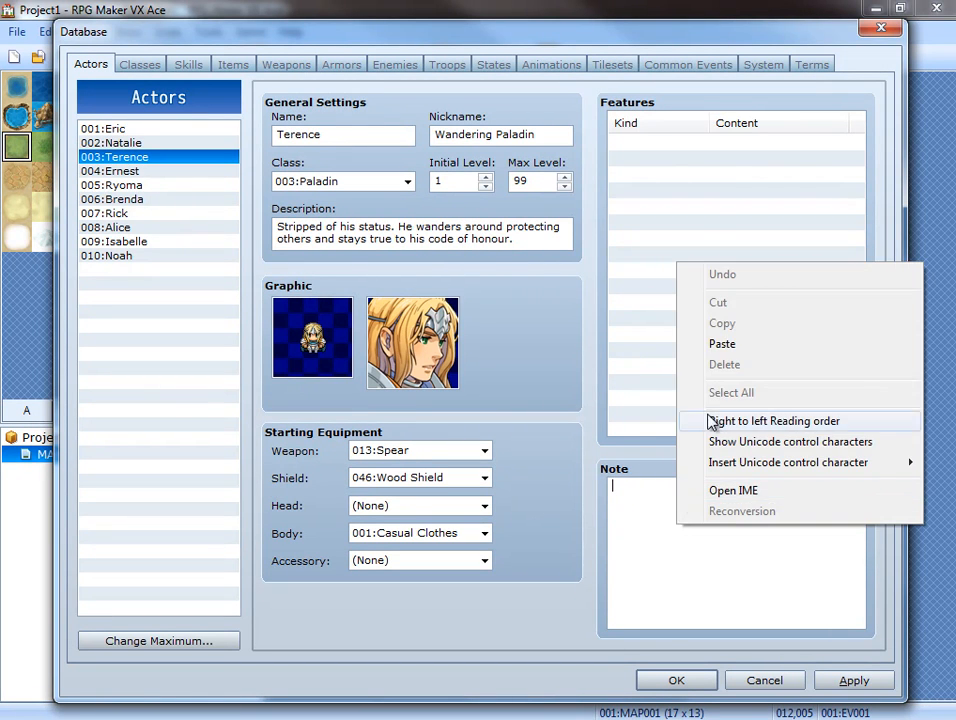
left_click(725, 341)
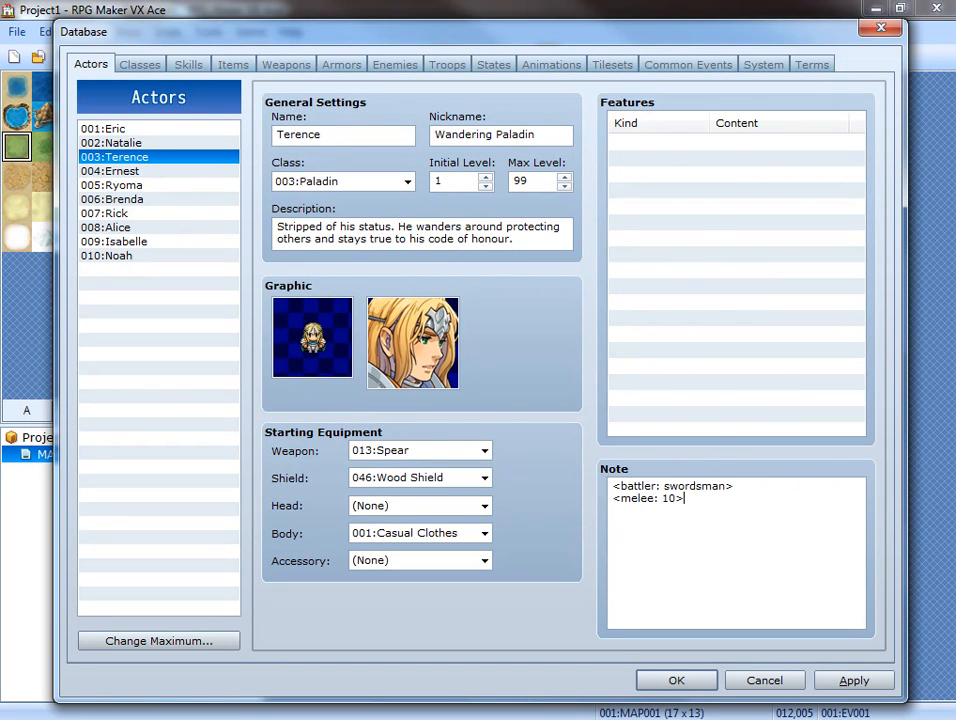
Copy actor 004's note tag <battler: archer> from the Animated Battlers project into actor 004's note in Project1.
key("alt+Tab")
left_click(118, 172)
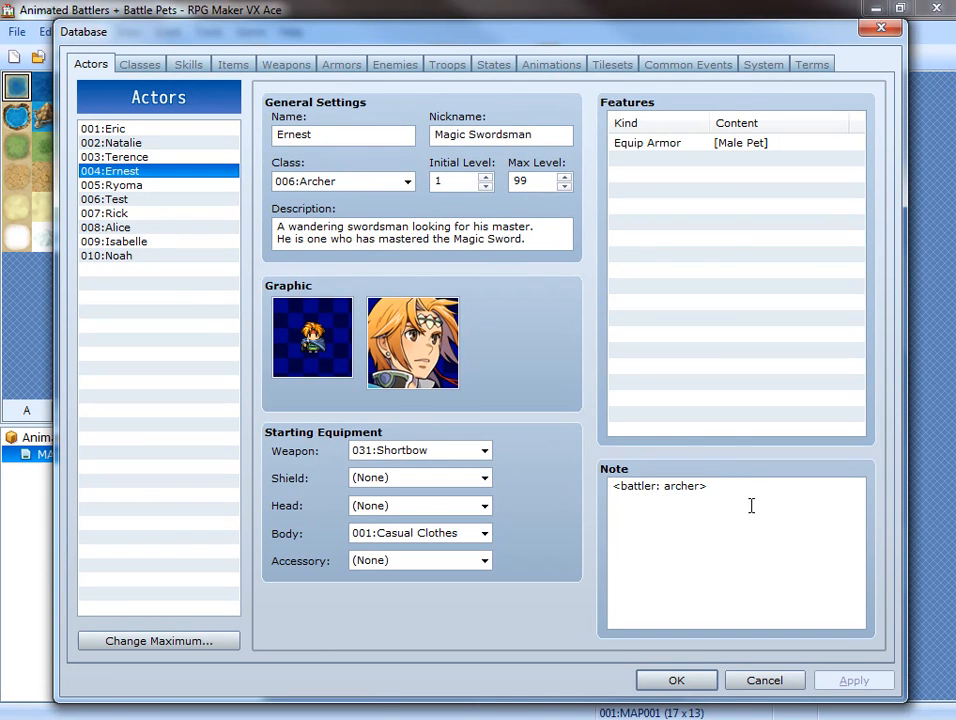
left_click_drag(751, 506, 547, 465)
right_click(656, 497)
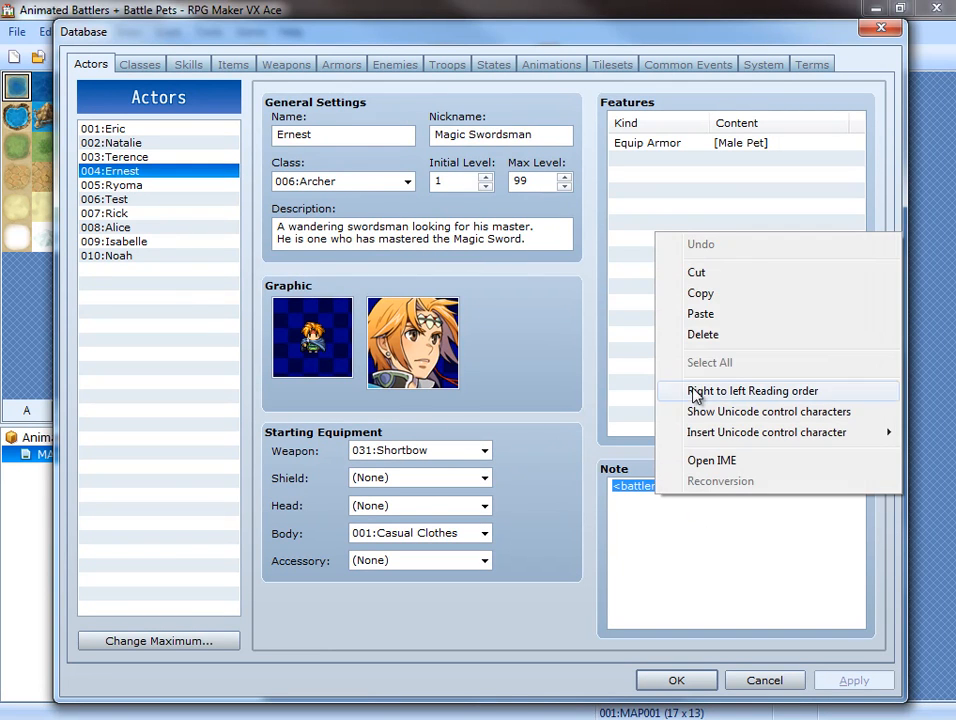
left_click(700, 297)
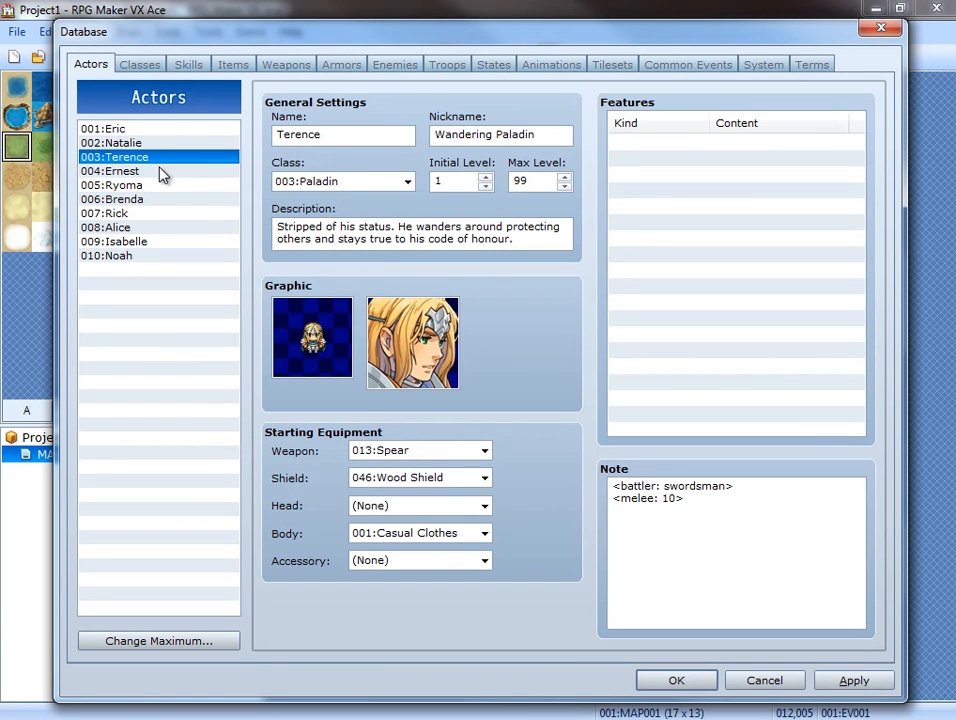
left_click(160, 171)
right_click(771, 514)
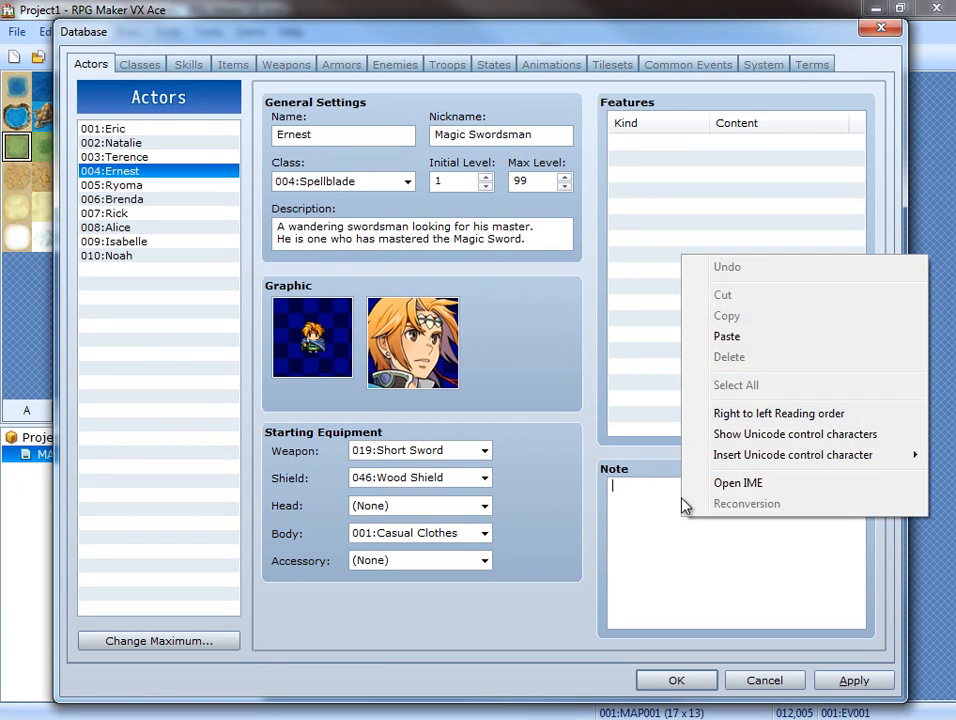
left_click(738, 336)
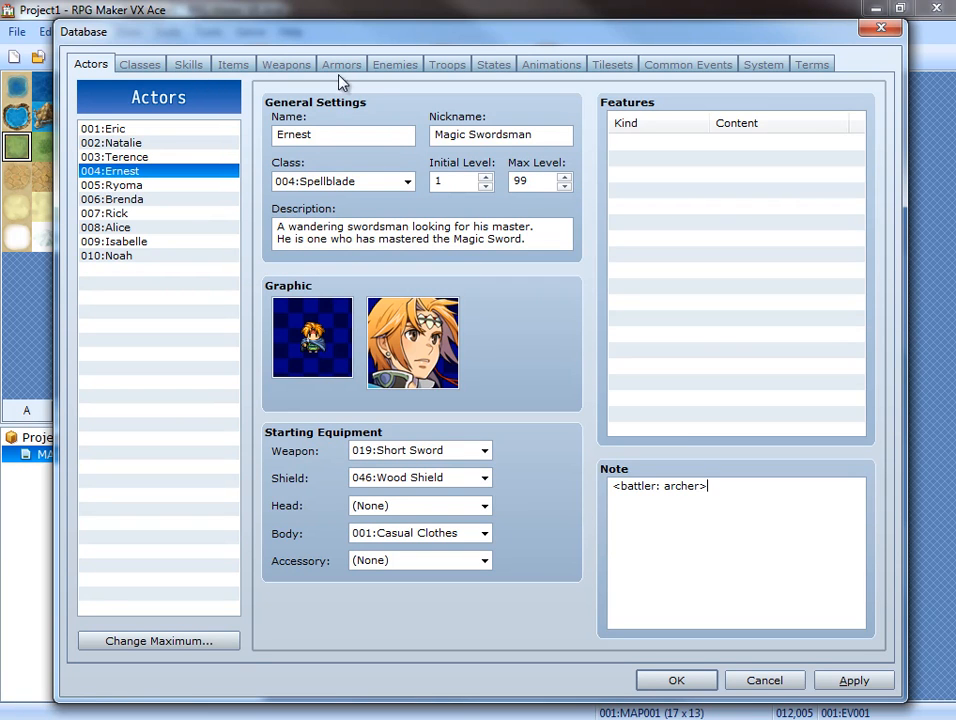
Copy the enemy 001:Slime note tags <battler: slimer> and <melee: 5> from the Animated Battlers project into Project1's Slime note.
left_click(395, 64)
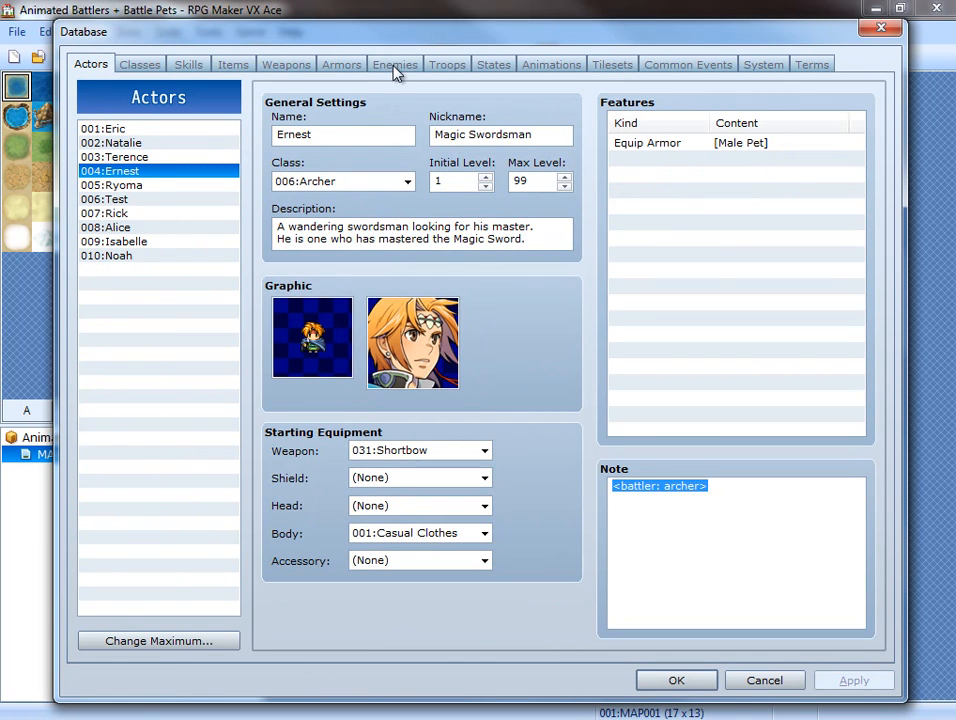
left_click(396, 65)
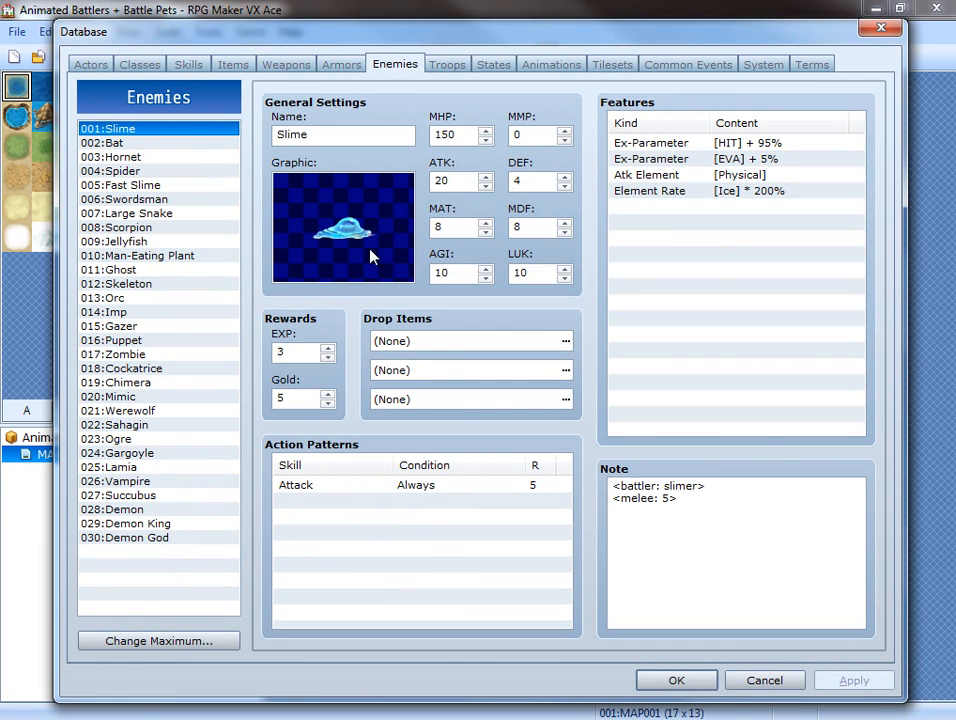
left_click_drag(786, 533, 467, 410)
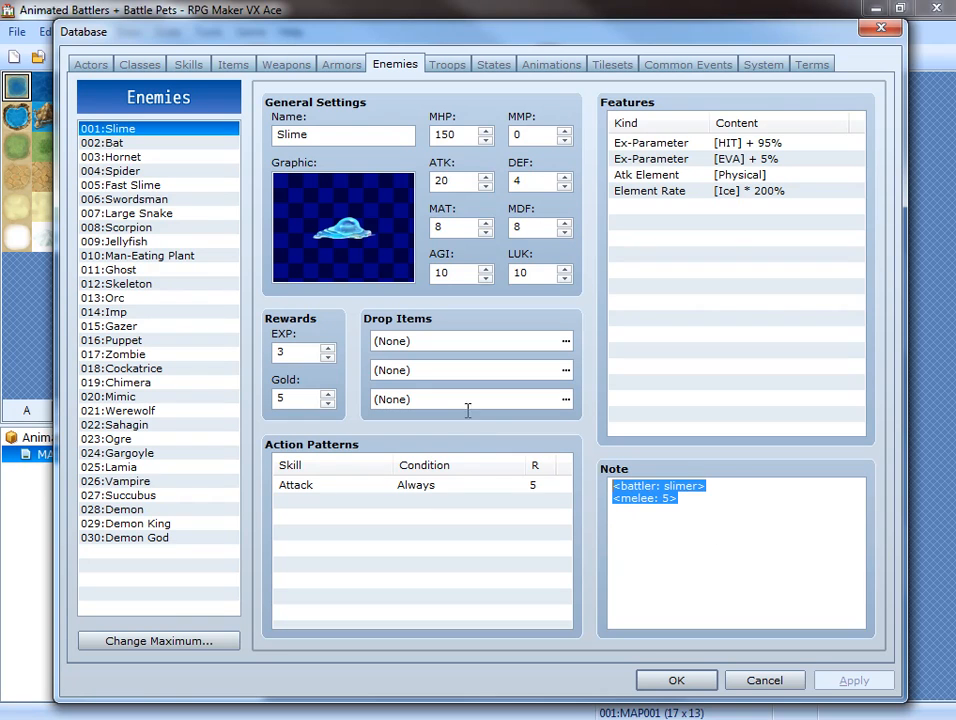
right_click(651, 490)
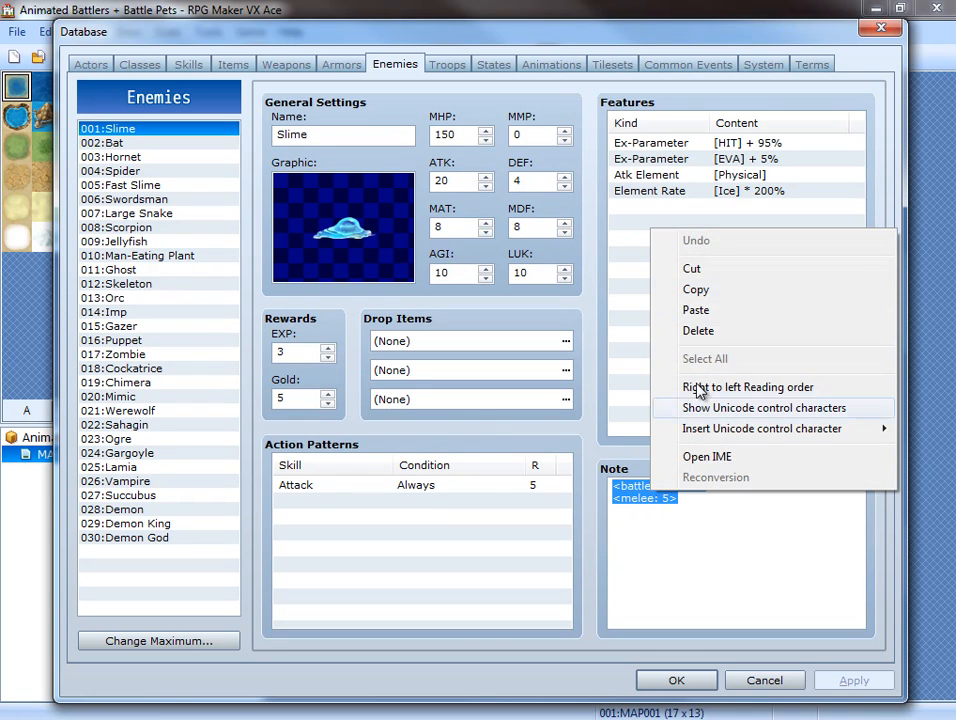
left_click(711, 299)
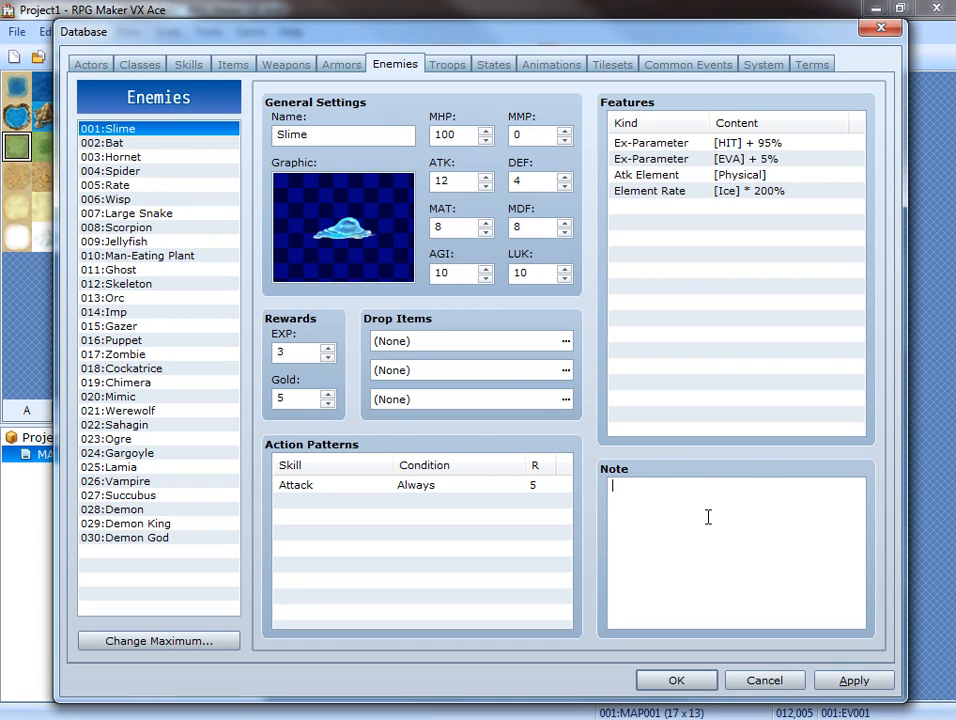
right_click(691, 559)
left_click(689, 314)
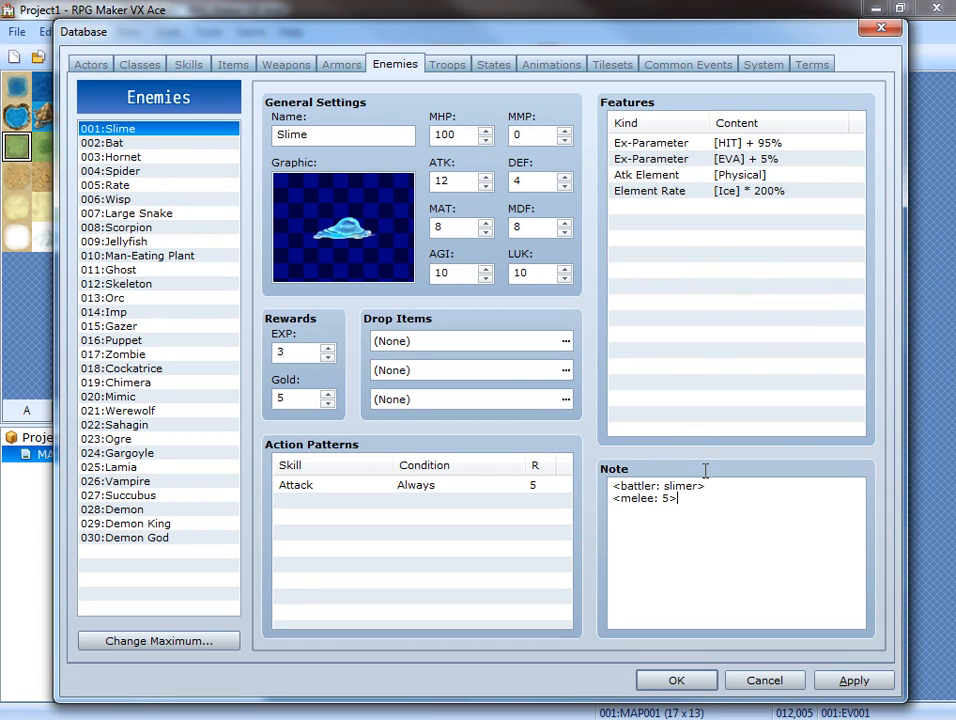
left_click_drag(717, 488, 584, 477)
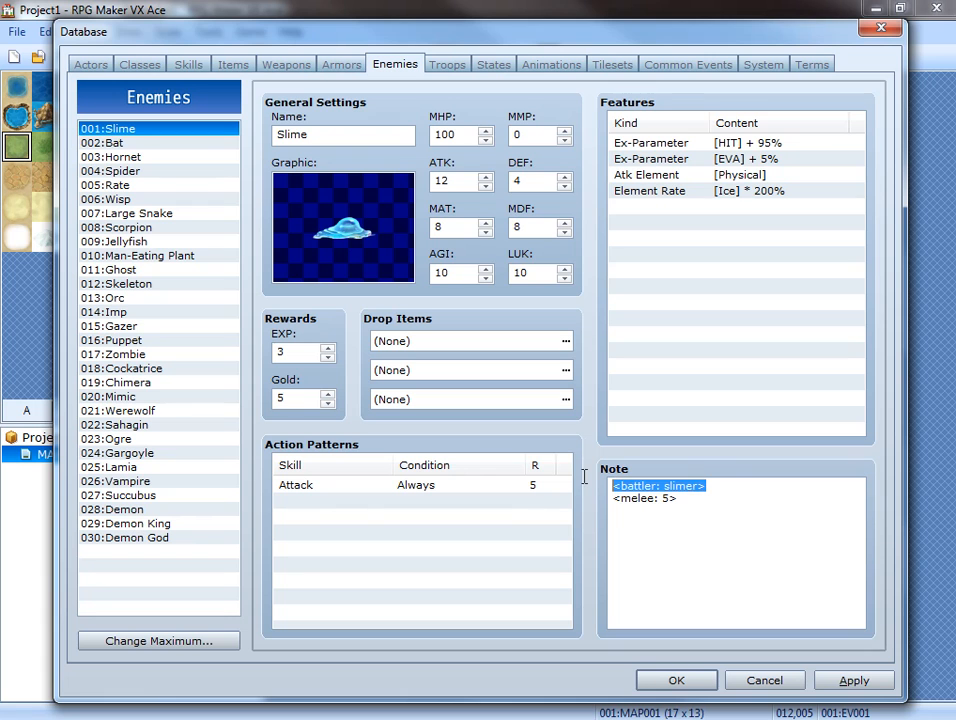
left_click(713, 484)
Copy the enemy 002:Bat note tags <battler: eyebat> and <melee> from the Animated Battlers project into Project1's Bat note.
left_click(212, 143)
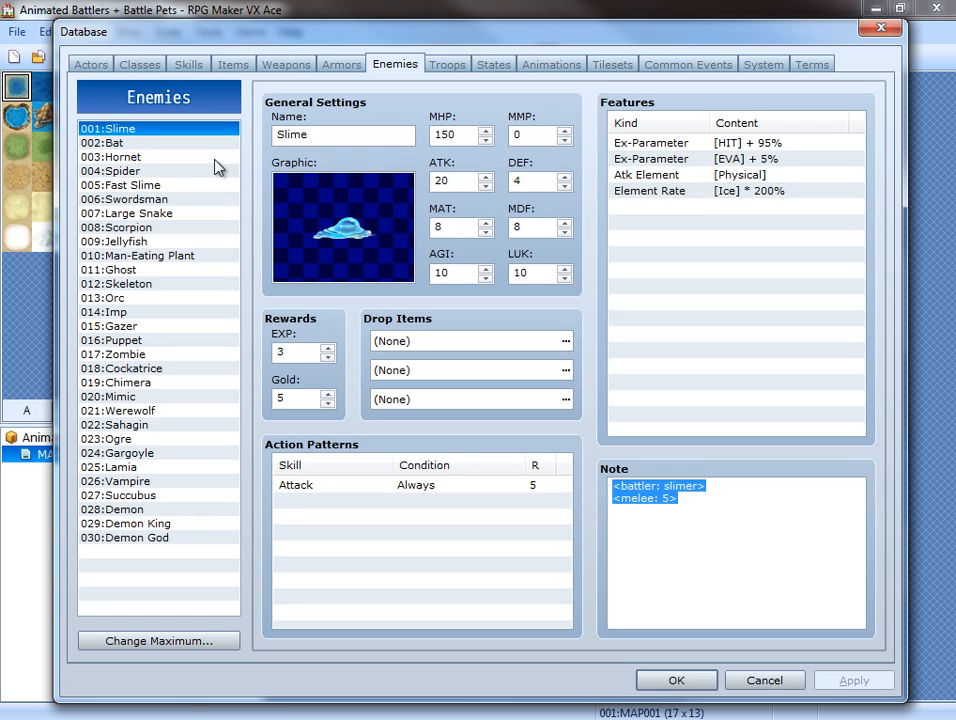
left_click(176, 145)
key("ctrl+a")
right_click(647, 499)
left_click(689, 292)
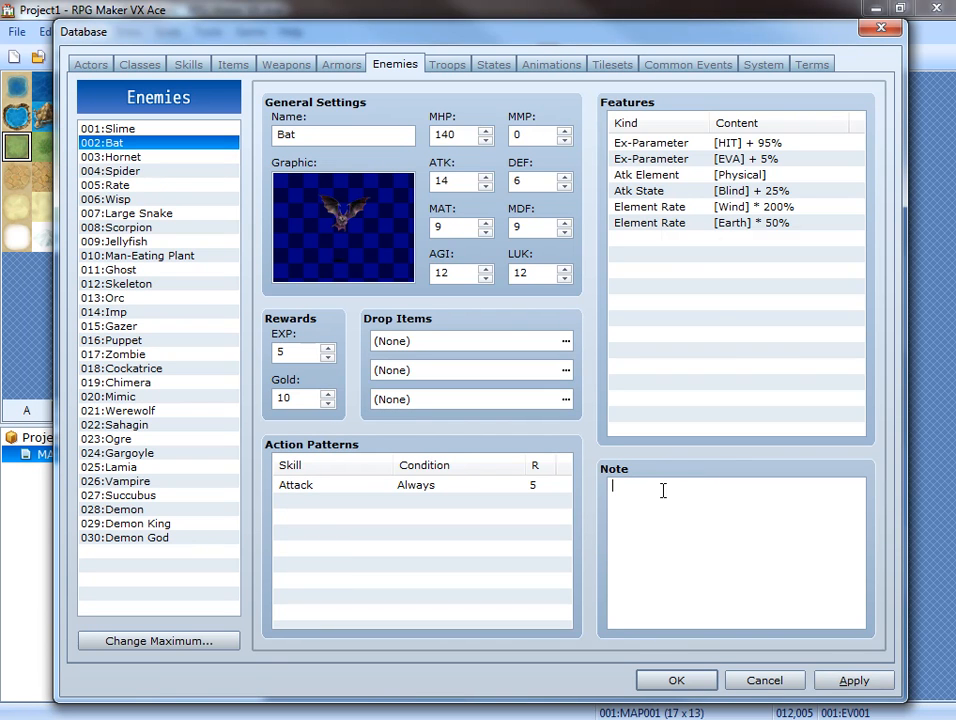
right_click(662, 490)
left_click(711, 309)
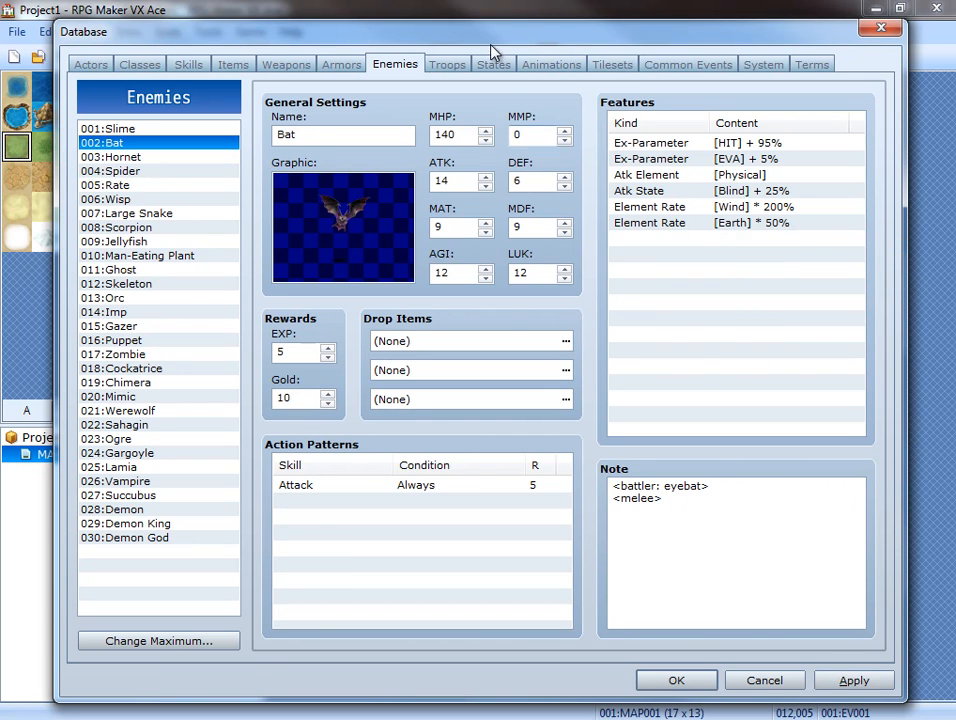
Add a Bat to troop 001:Slime*2 and arrange the enemies on the left half of the battlefield, with the Bat above the two Slimes.
left_click(447, 64)
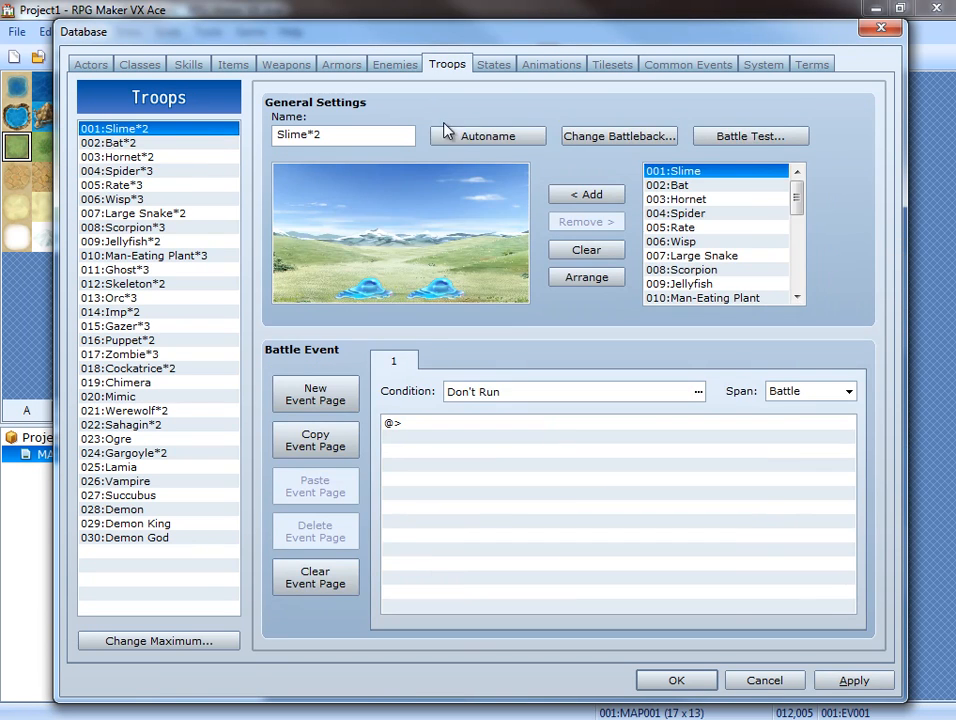
left_click(713, 186)
left_click(589, 194)
left_click_drag(333, 280, 366, 266)
left_click_drag(479, 260, 352, 238)
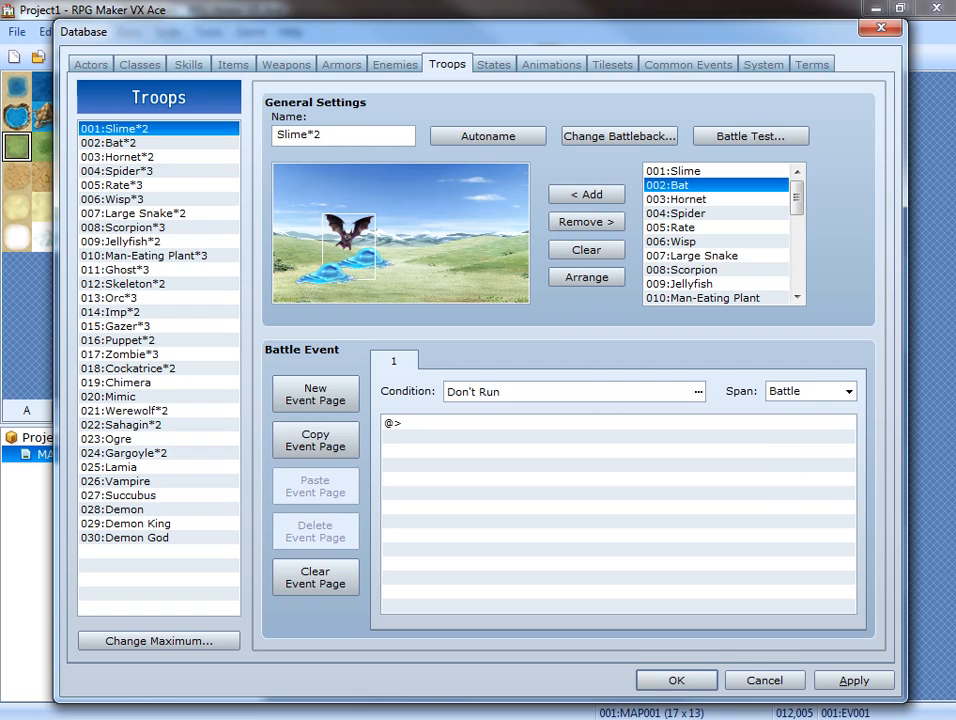
Confirm and save the database changes to Project1, and launch a playtest with the game window fully in view.
left_click(677, 683)
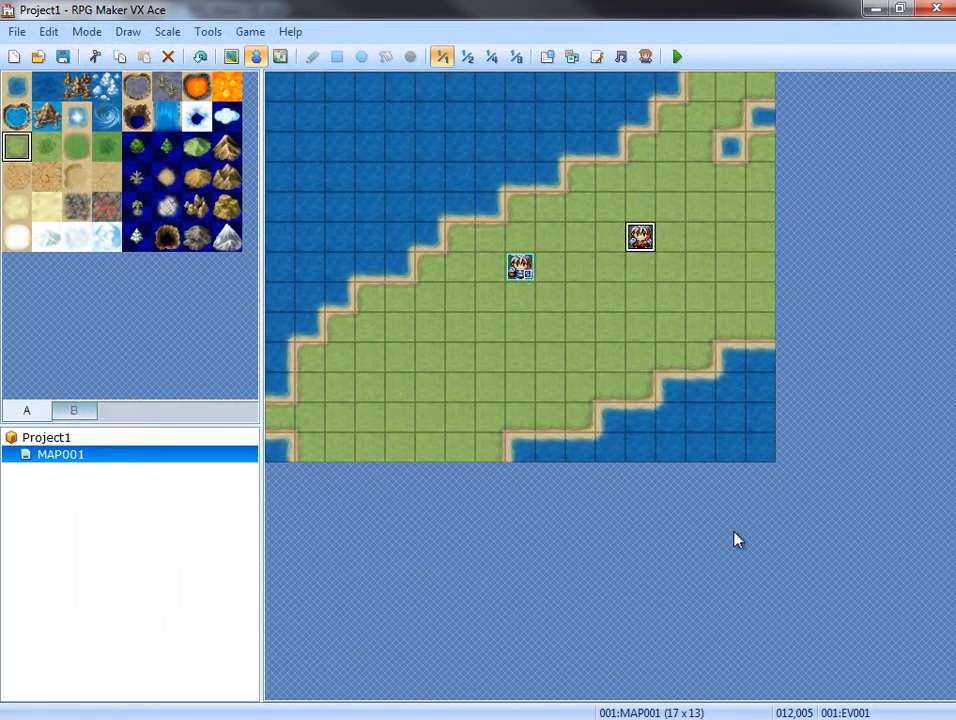
left_click(679, 57)
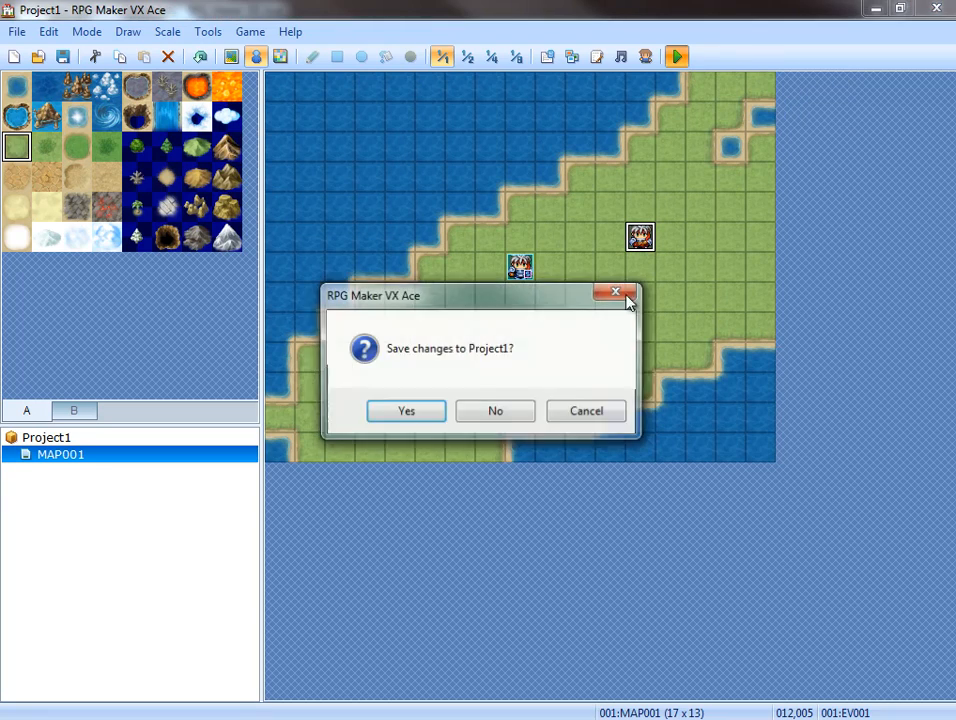
left_click(414, 418)
left_click_drag(955, 130, 734, 172)
Start a new game, walk into the battle event and fight a round to check the battlers and HUD, ending by closing the game.
key("Return")
key("Right")
key("Up")
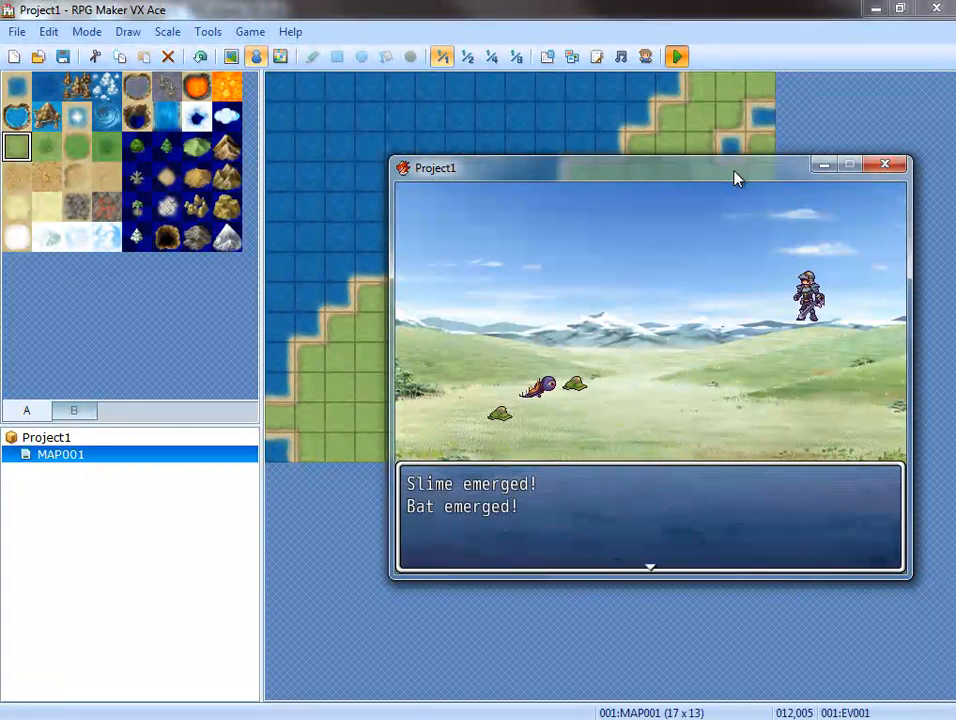
key("Return")
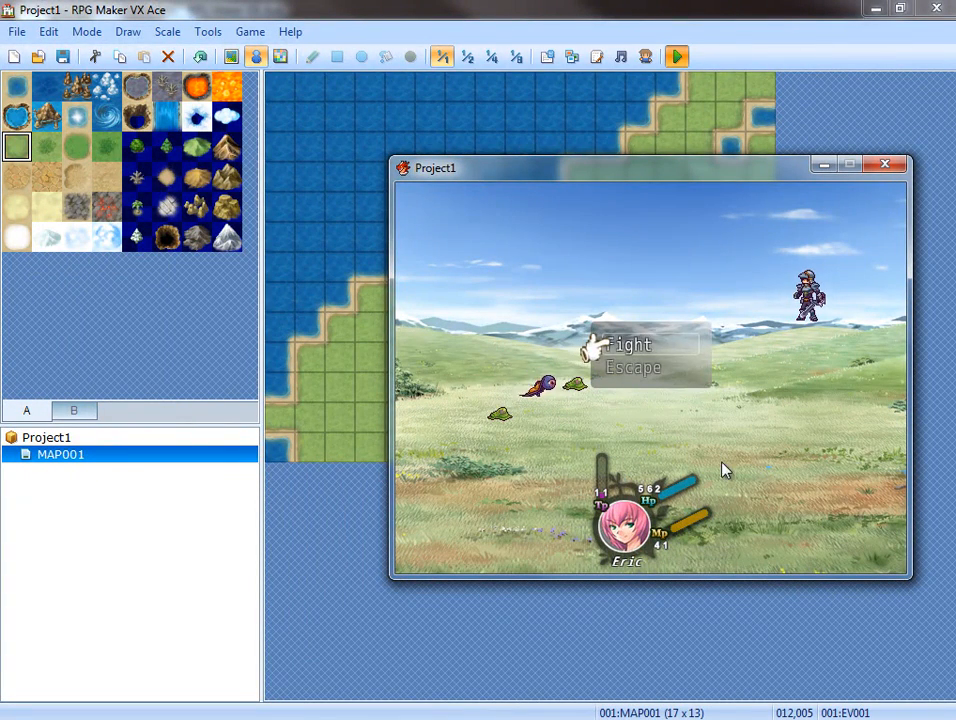
key("Return")
key("Return")
key("Return")
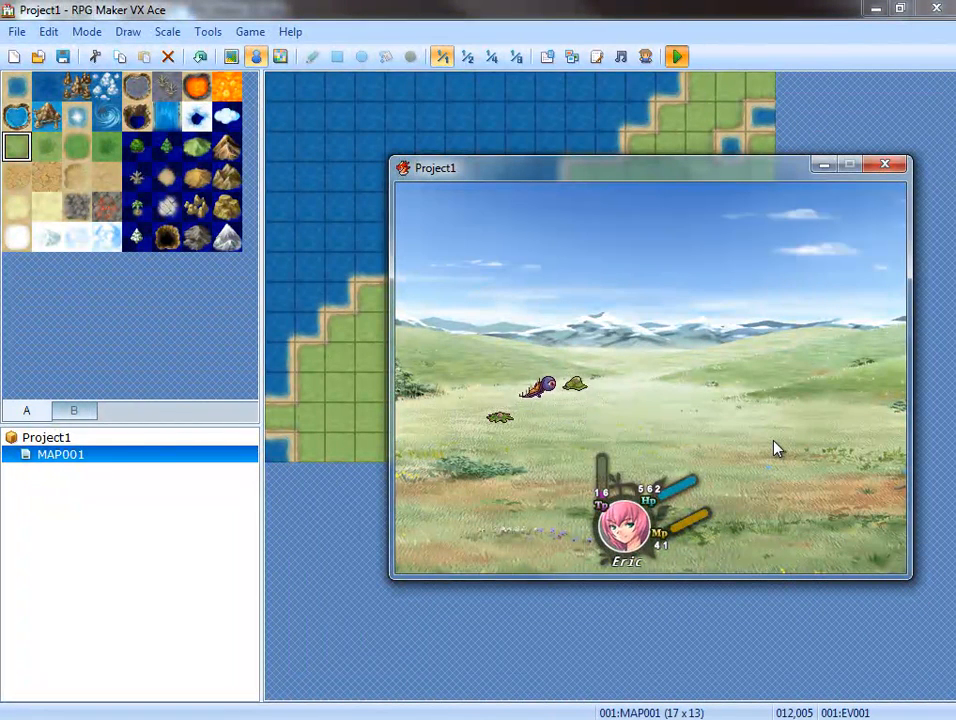
left_click(891, 172)
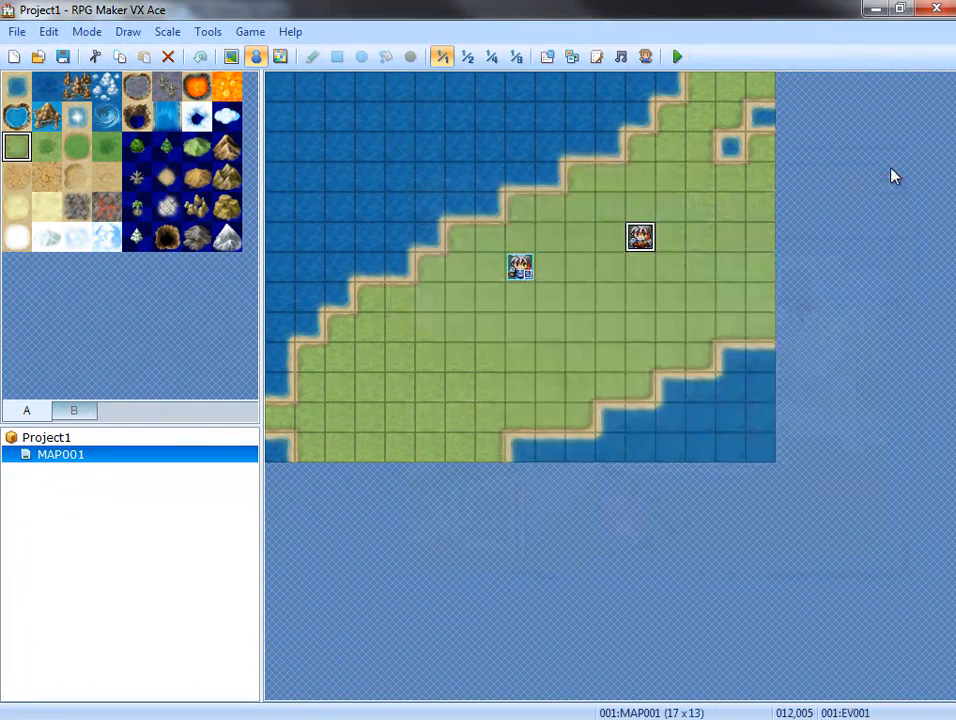
Review the MOG_Battle_Hud_EX and Galv's Animated Battlers scripts in the Script Editor, and switch to Explorer to open Project1's Graphics folder.
left_click(597, 57)
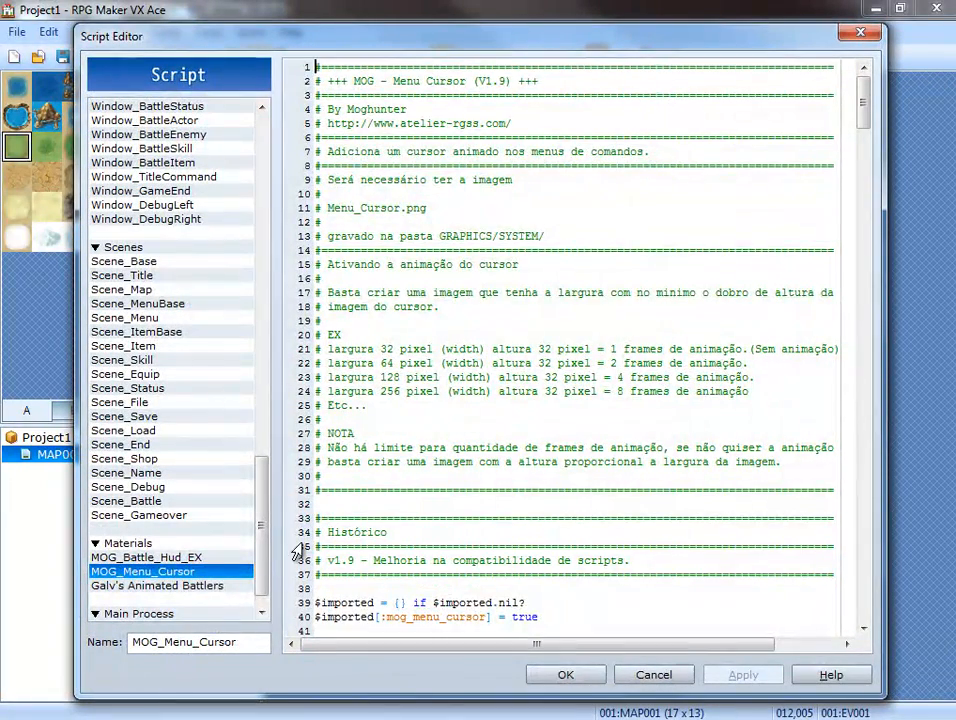
left_click(211, 560)
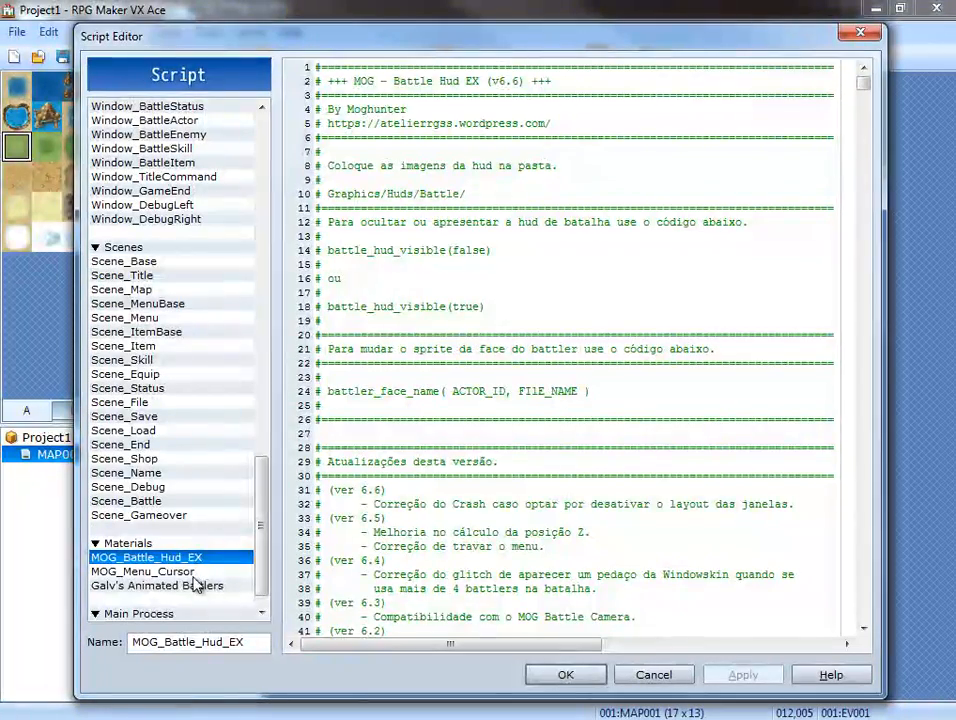
left_click(157, 586)
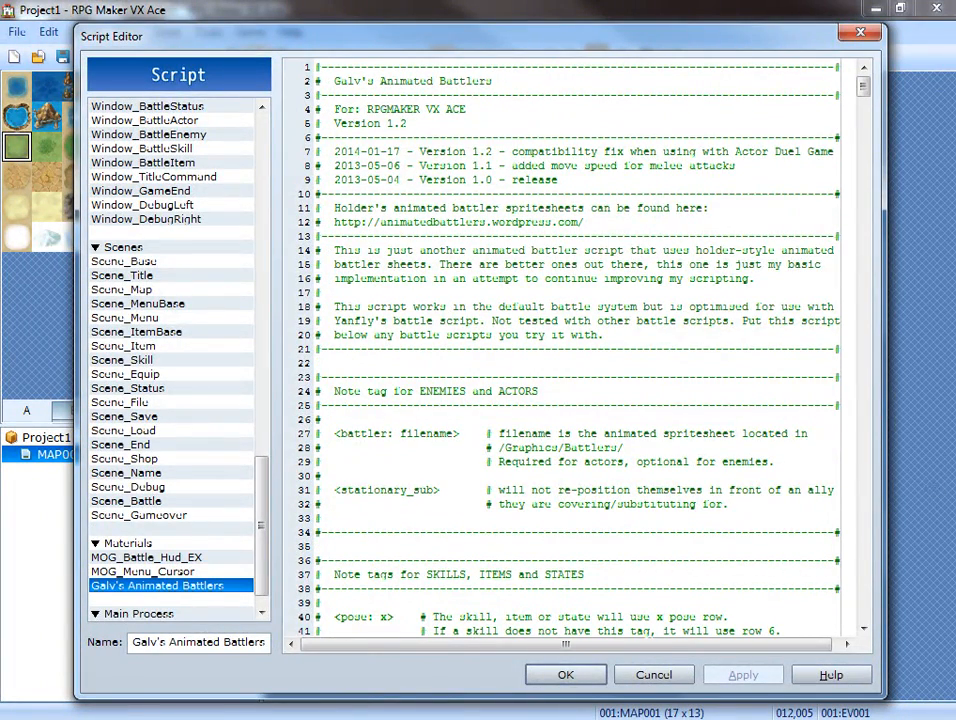
key("alt+Tab")
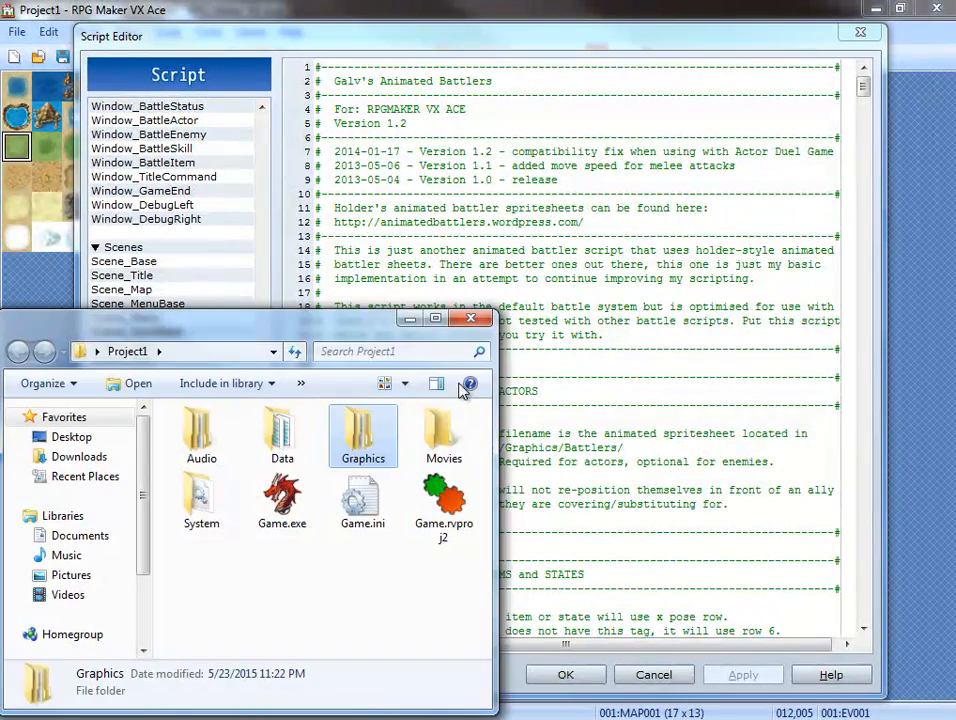
double_click(365, 432)
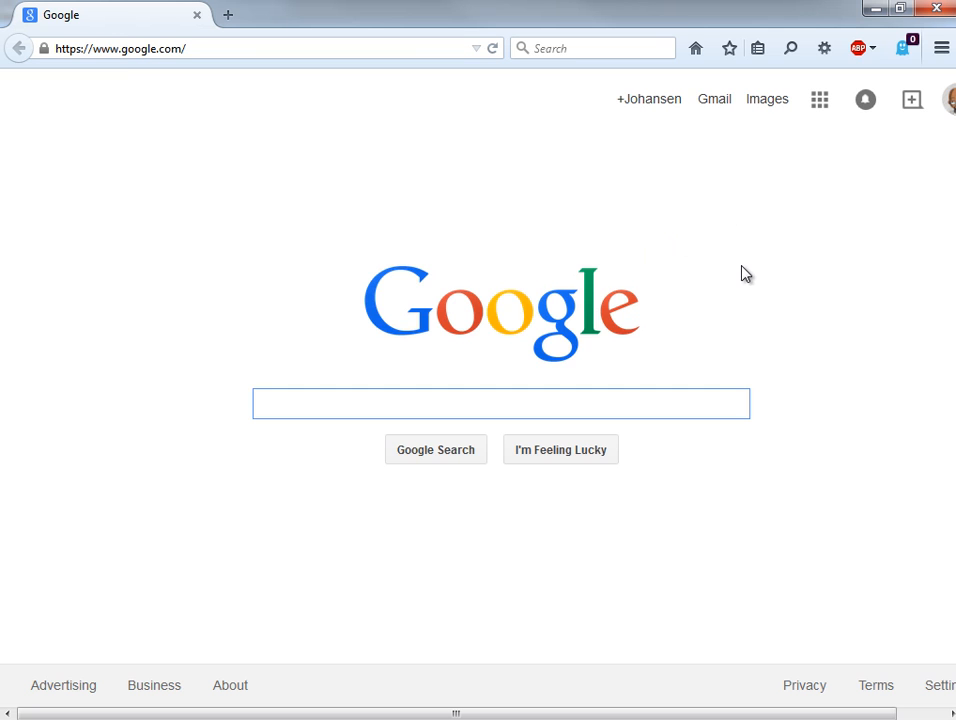
Search Google for "holder animated" in the web browser and load the Holders Animated Battlers site from the results.
type("holder animated")
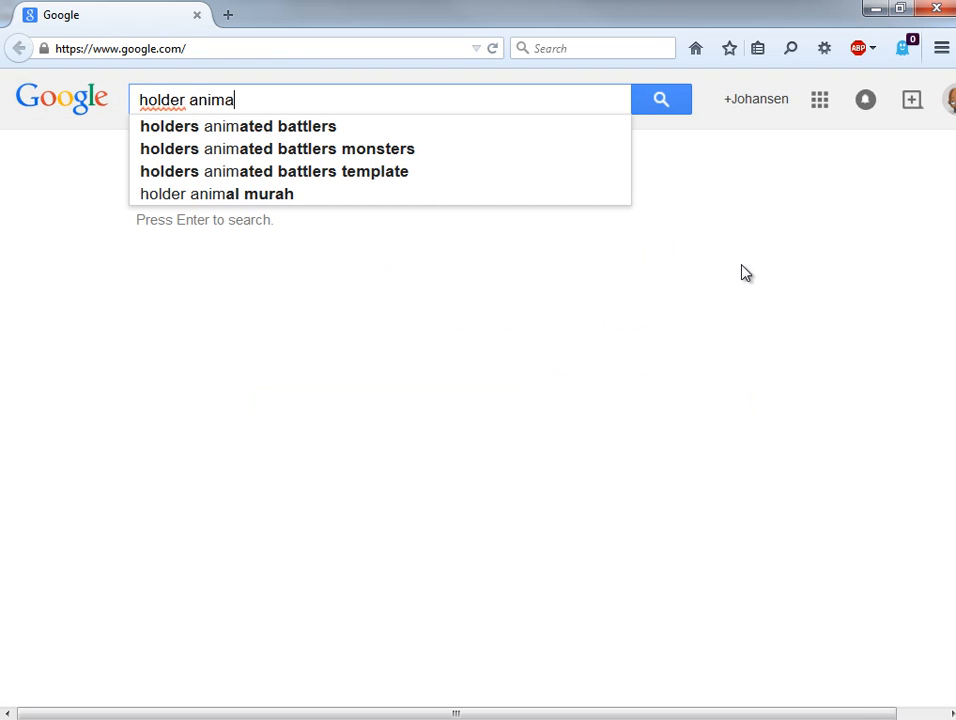
key("Return")
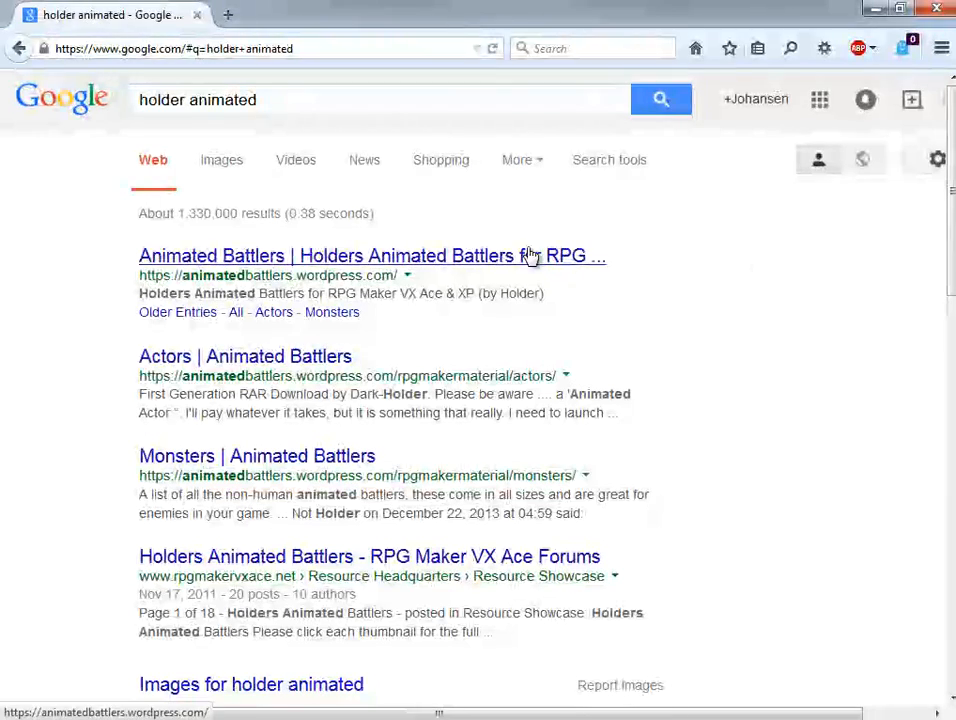
left_click(328, 258)
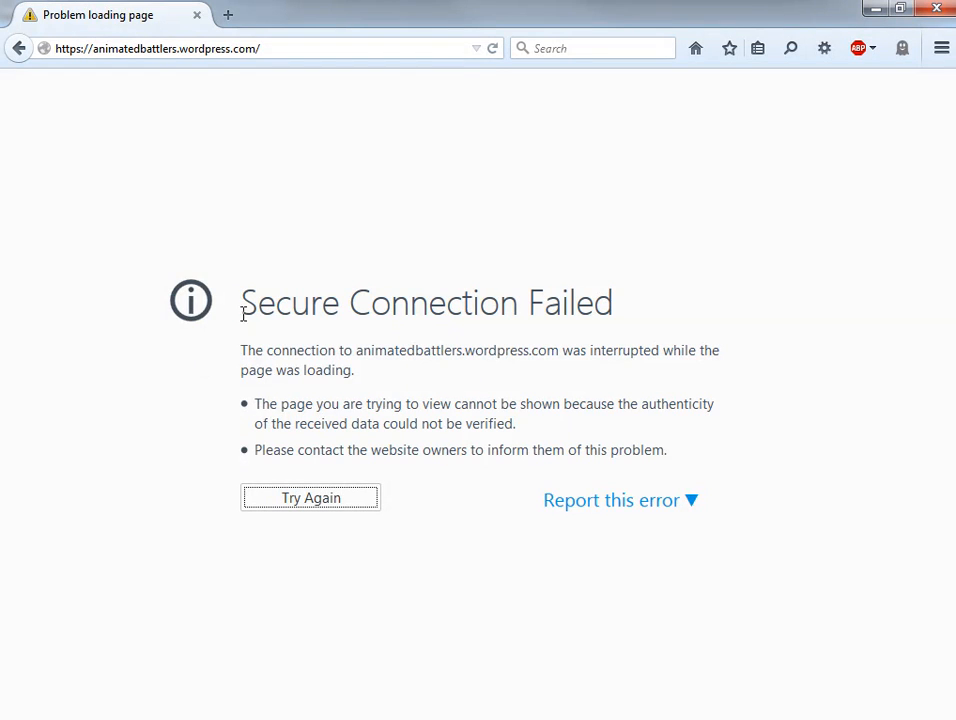
left_click(492, 48)
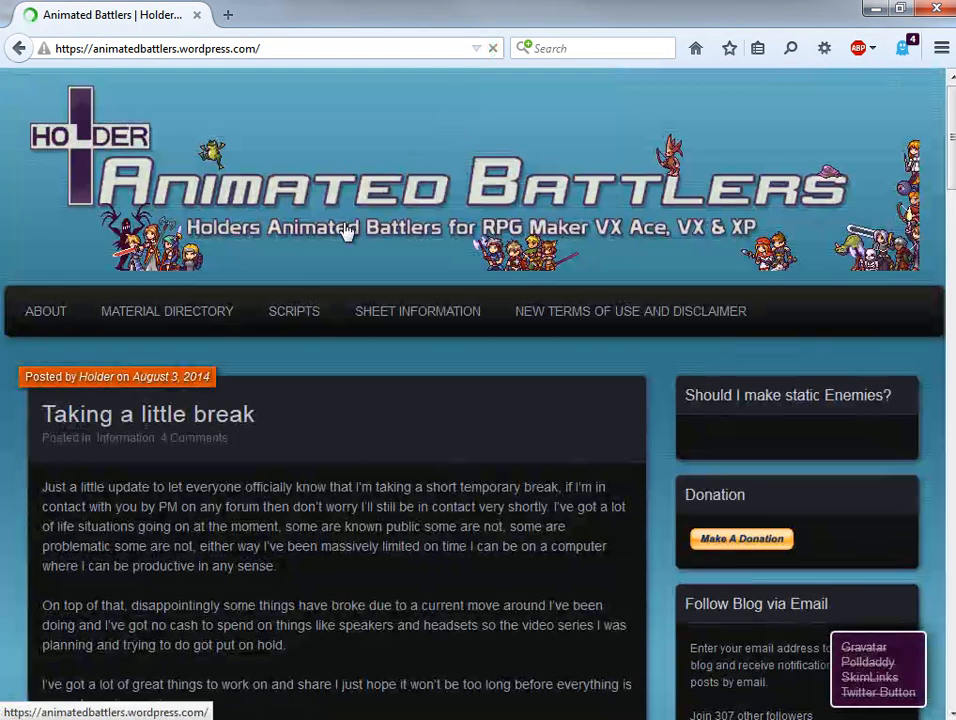
Look through the blog posts on the Animated Battlers site for the available battler spritesheets.
scroll(266, 362, "down", 10)
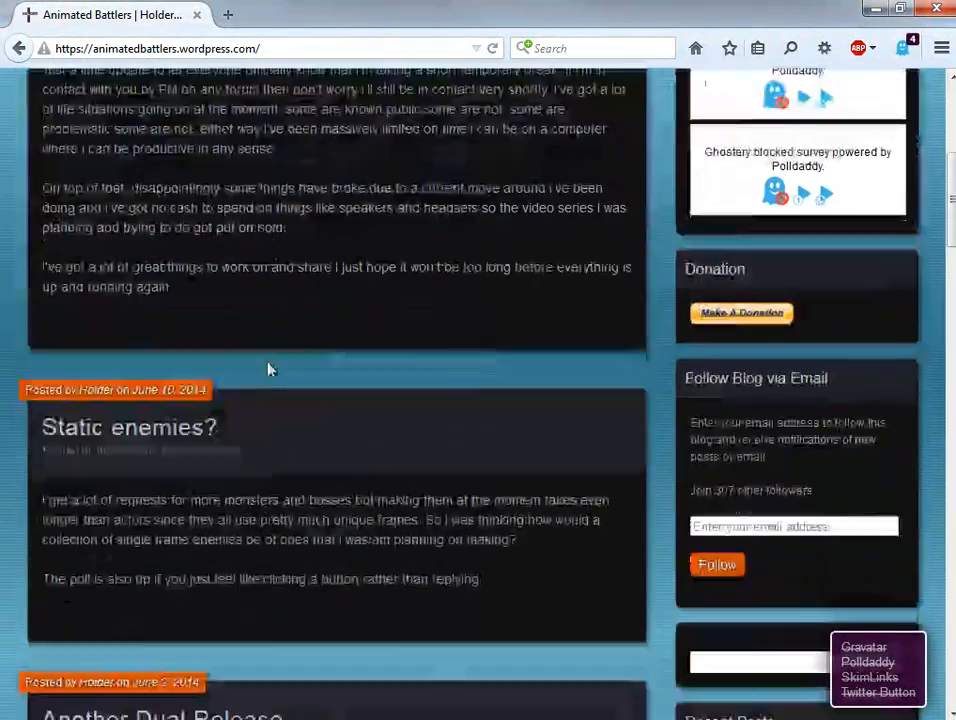
scroll(149, 378, "down", 8)
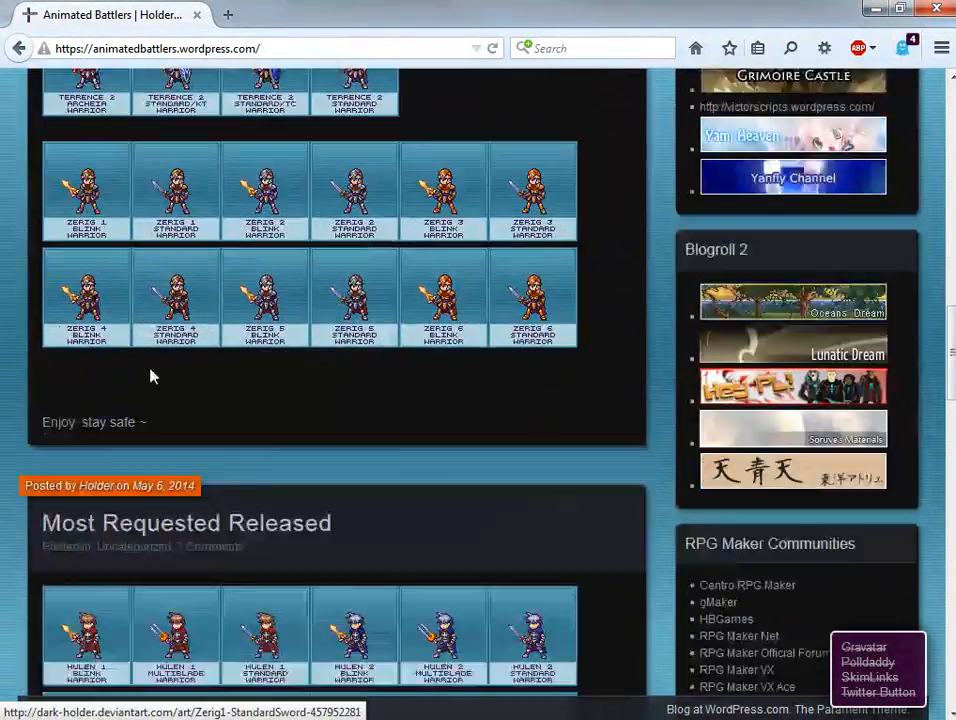
scroll(152, 374, "down", 12)
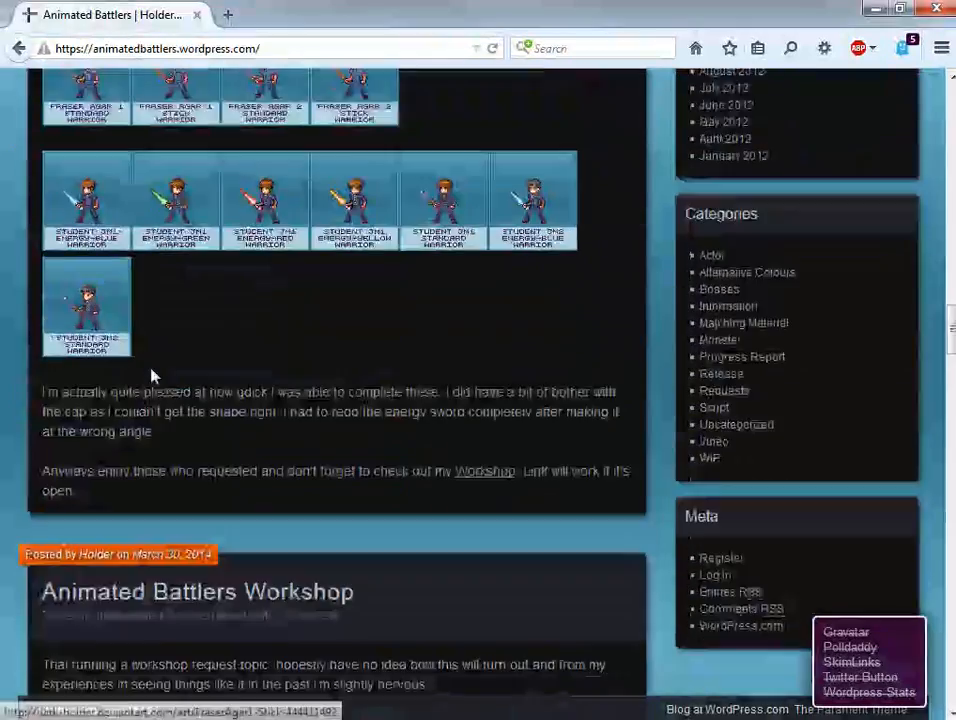
scroll(196, 399, "down", 10)
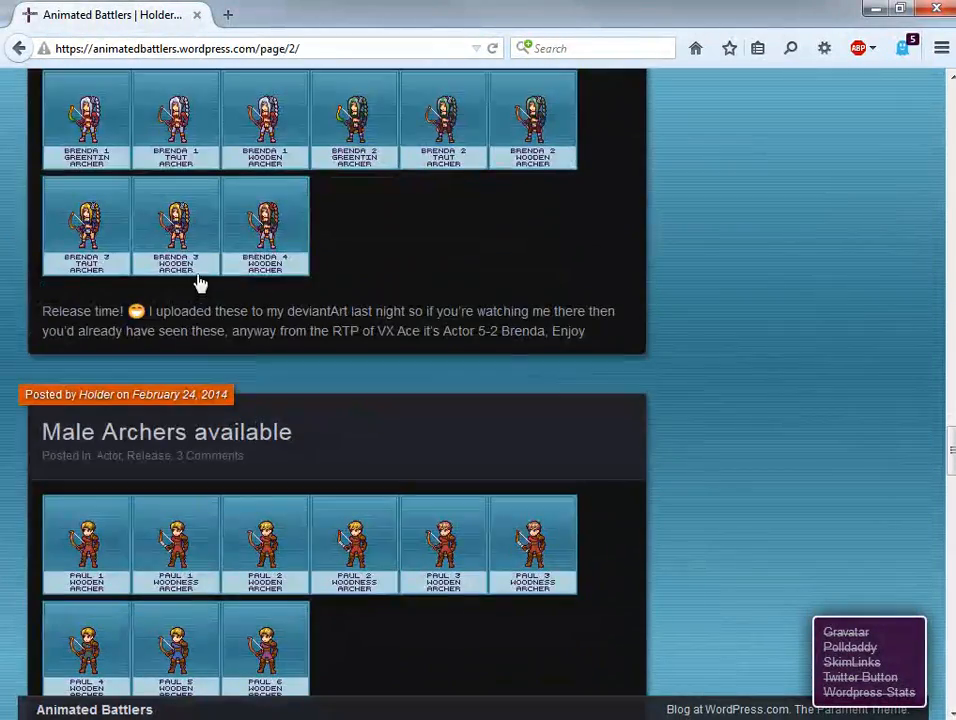
scroll(314, 292, "down", 12)
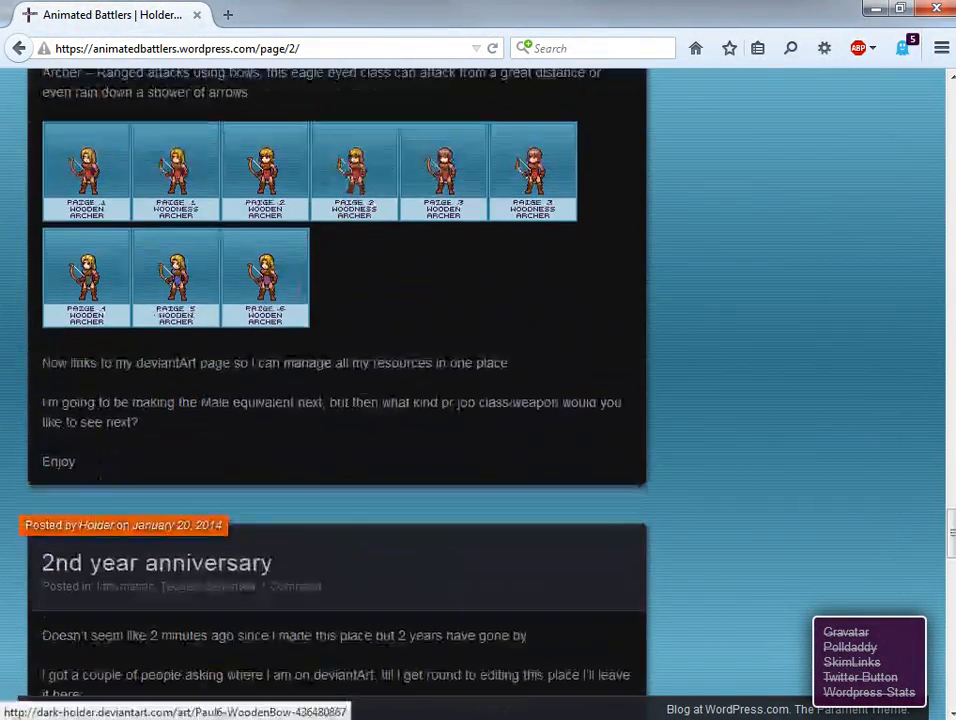
scroll(285, 307, "down", 15)
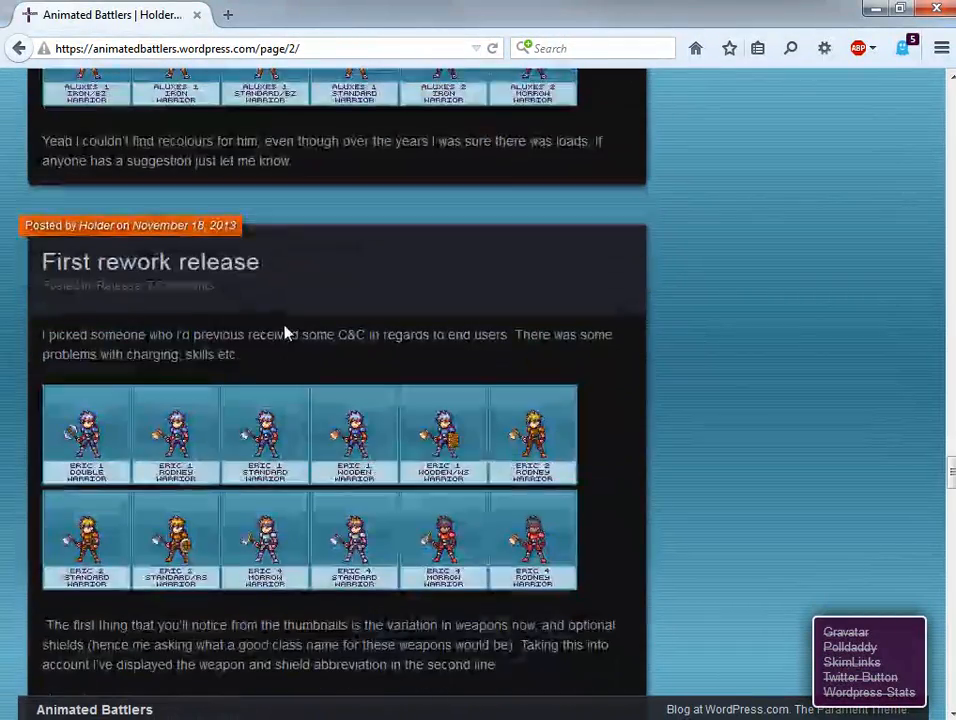
scroll(100, 346, "down", 3)
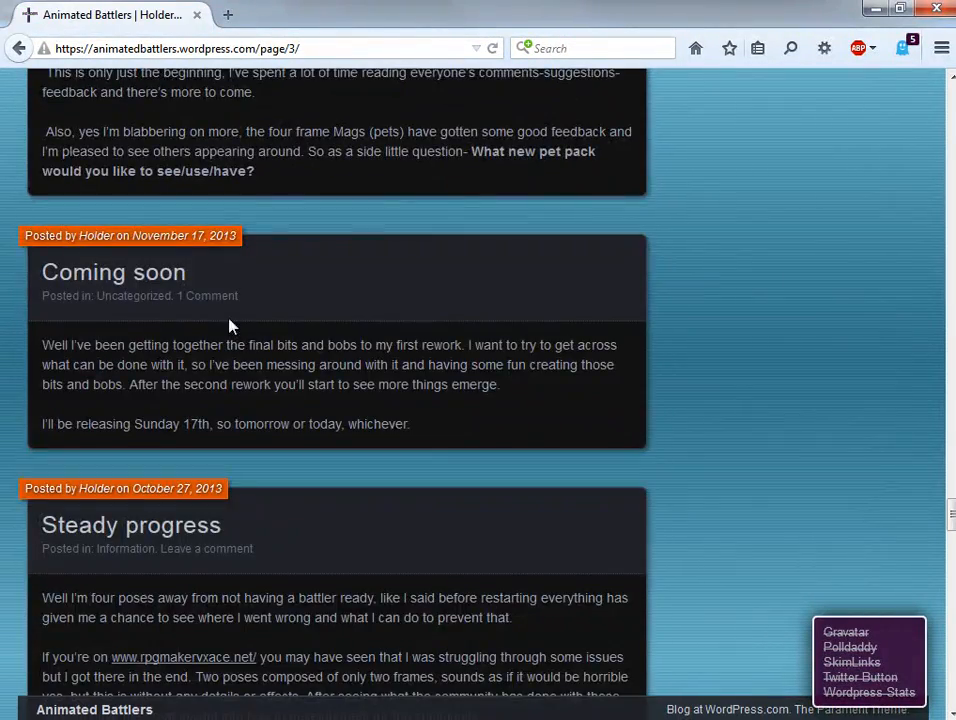
scroll(193, 316, "down", 15)
scroll(240, 338, "down", 15)
scroll(460, 384, "down", 15)
scroll(796, 478, "down", 15)
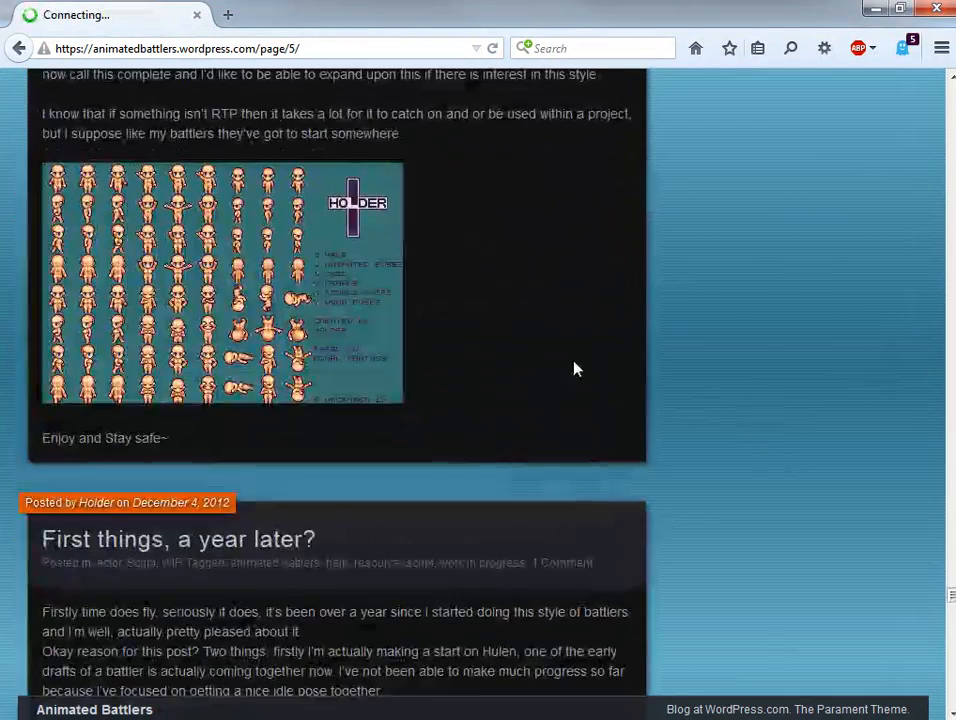
scroll(604, 367, "down", 15)
scroll(538, 376, "down", 15)
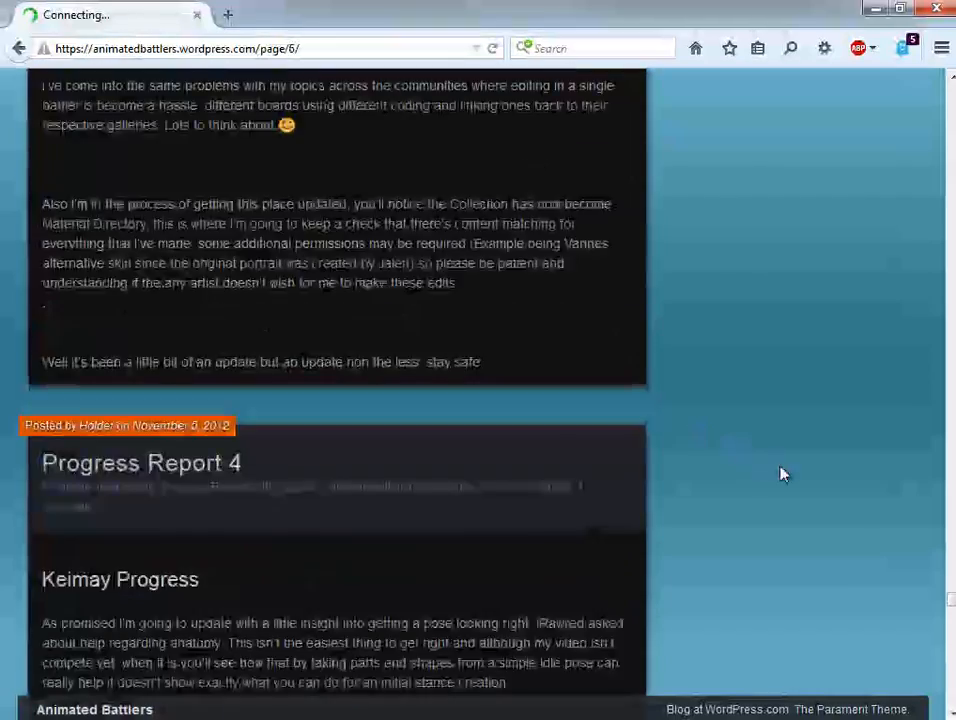
scroll(766, 466, "down", 15)
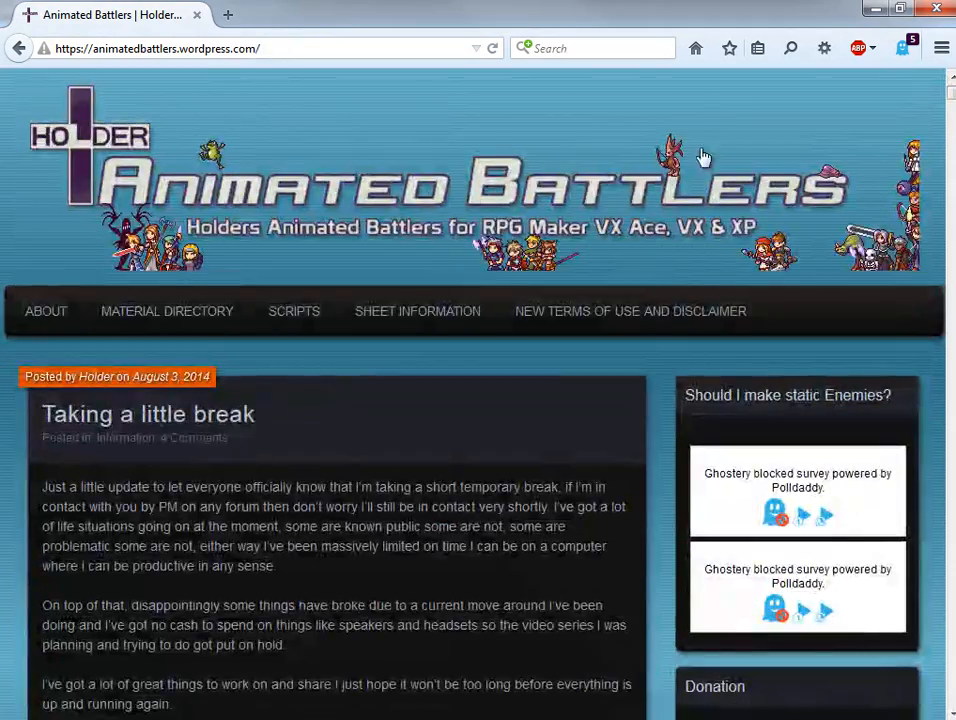
scroll(64, 405, "down", 10)
scroll(98, 388, "down", 1)
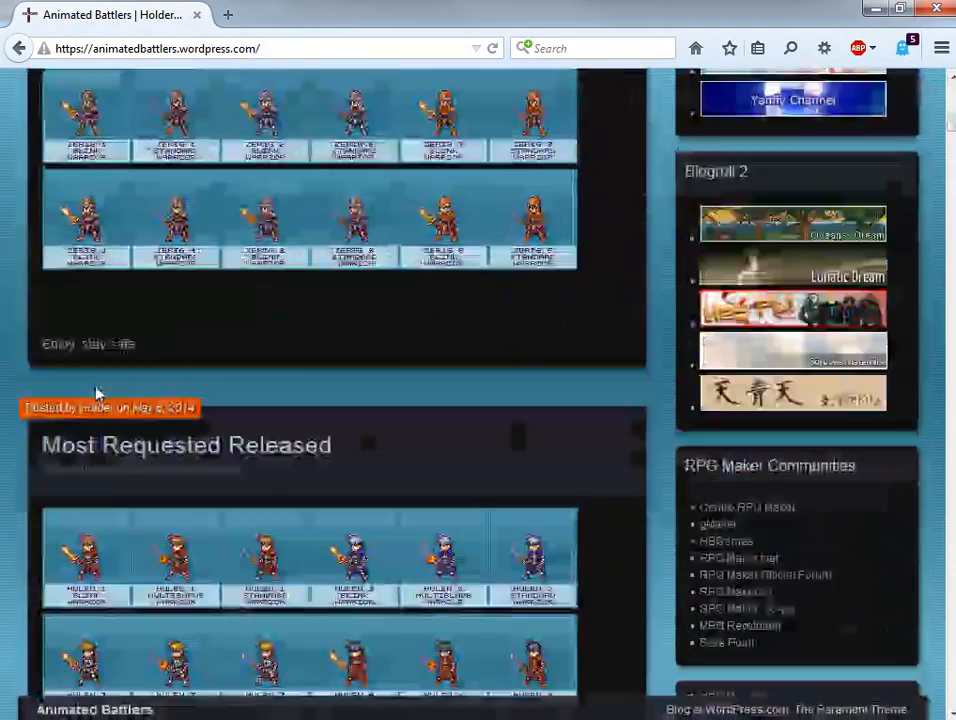
Open the page of the Terrence 2 Standard/TC Warrior battler in a new browser tab.
scroll(112, 320, "up", 3)
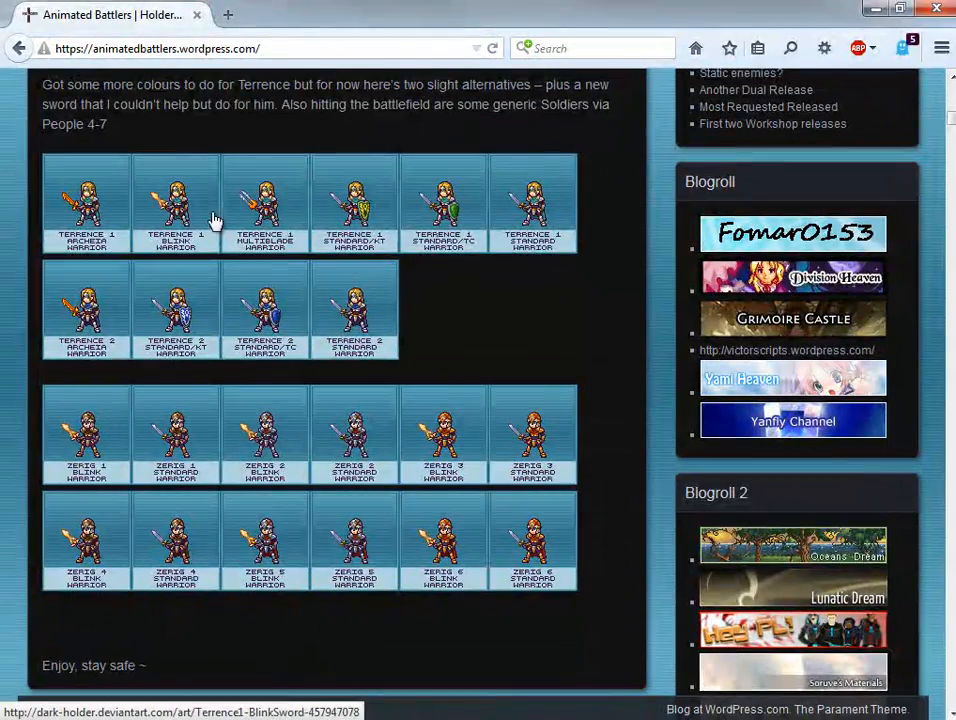
right_click(265, 290)
left_click(292, 297)
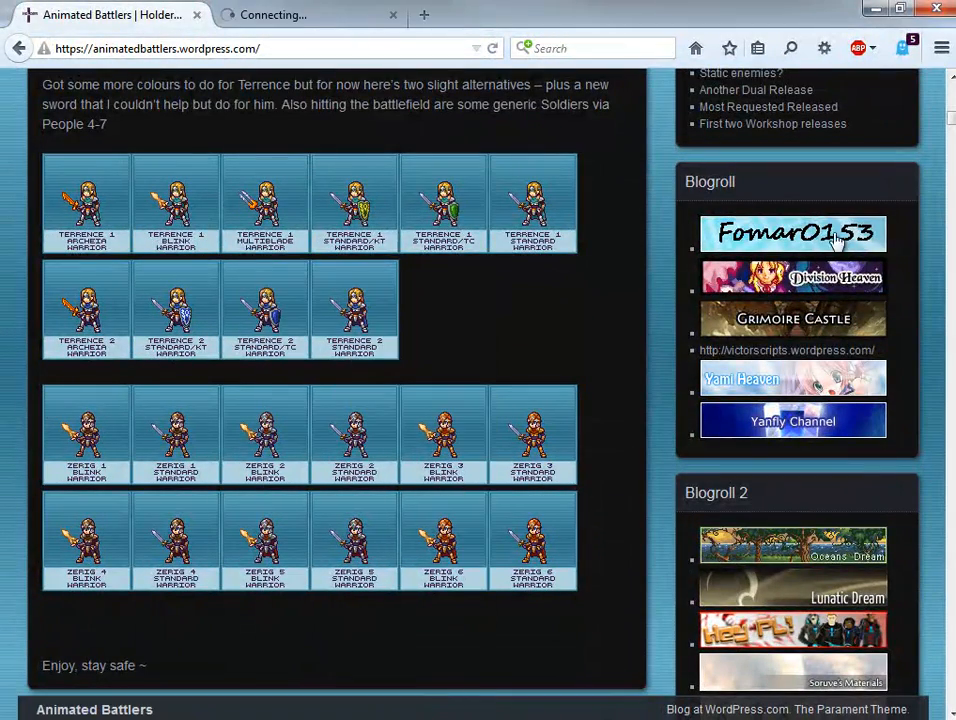
Return to the site's navigation and open the Material Directory listing of all actor battlers.
left_click_drag(952, 133, 952, 88)
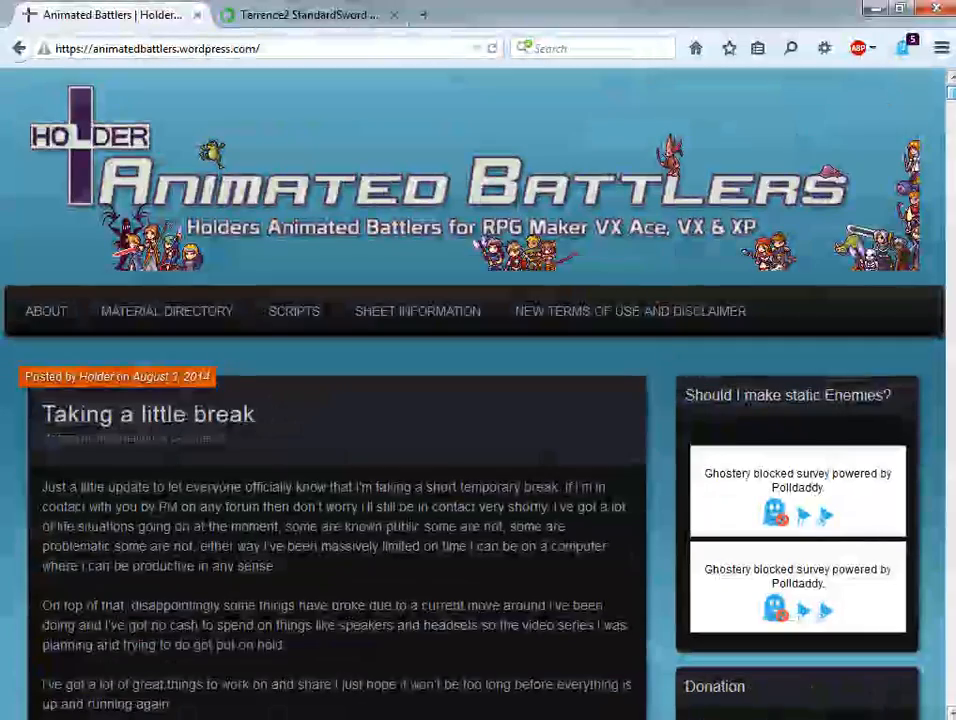
mouse_move(230, 344)
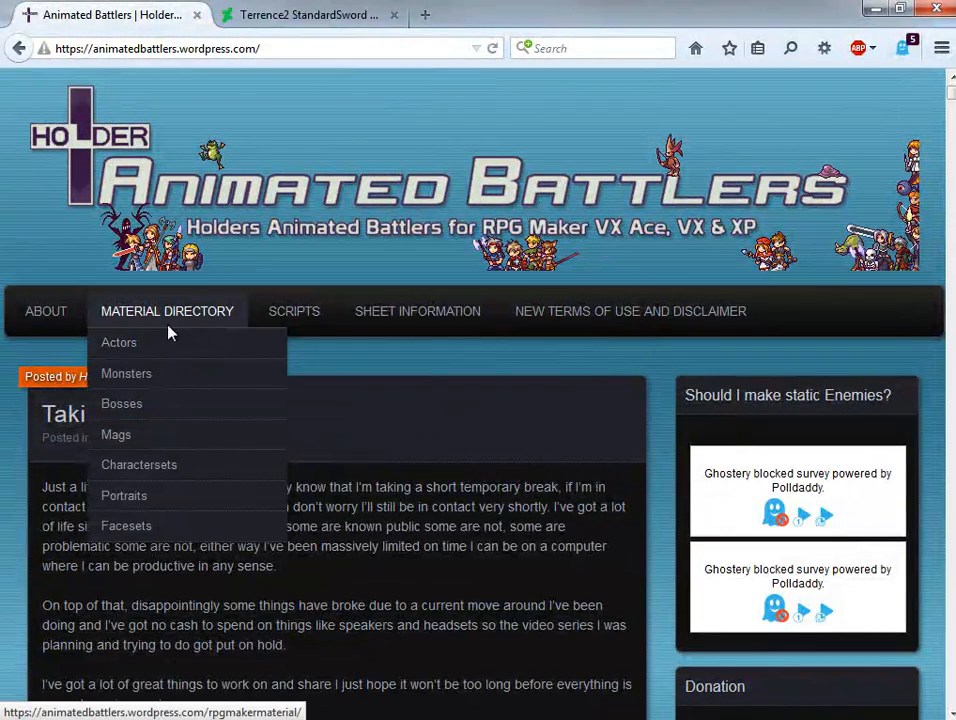
mouse_move(188, 346)
left_click(330, 356)
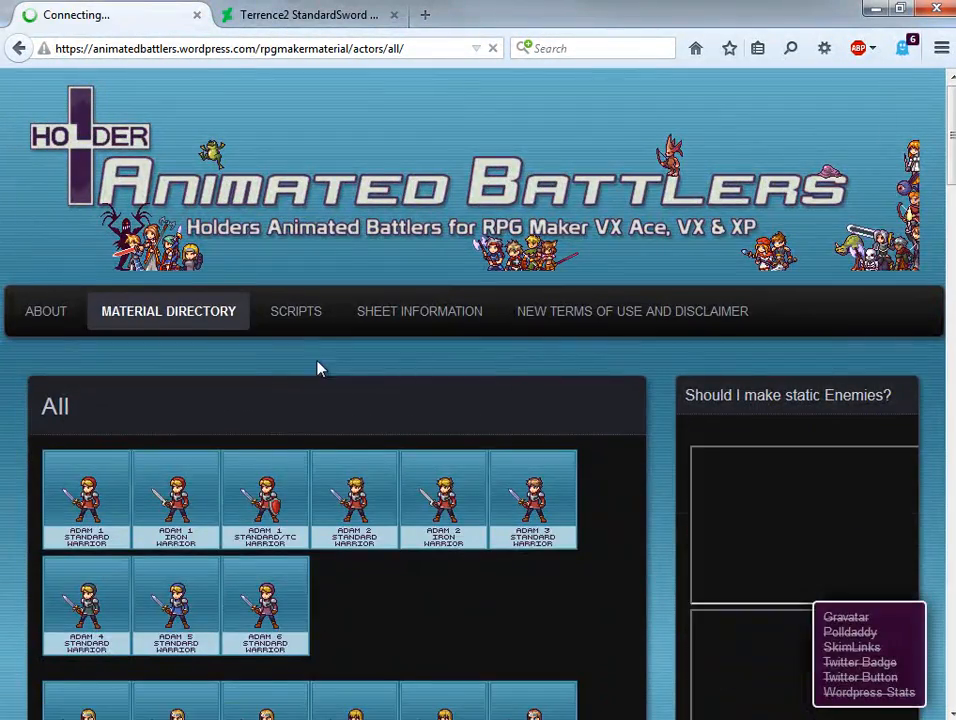
Open the Adela 4 Standard Warrior battler's page from the actor list and enlarge its spritesheet.
scroll(58, 470, "down", 5)
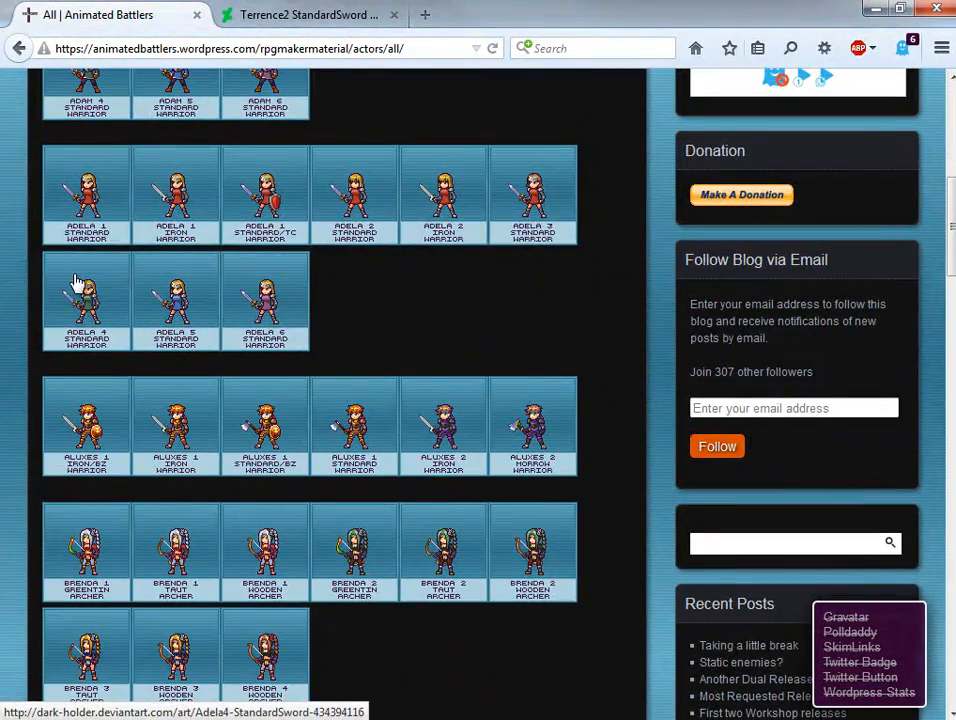
left_click(91, 290)
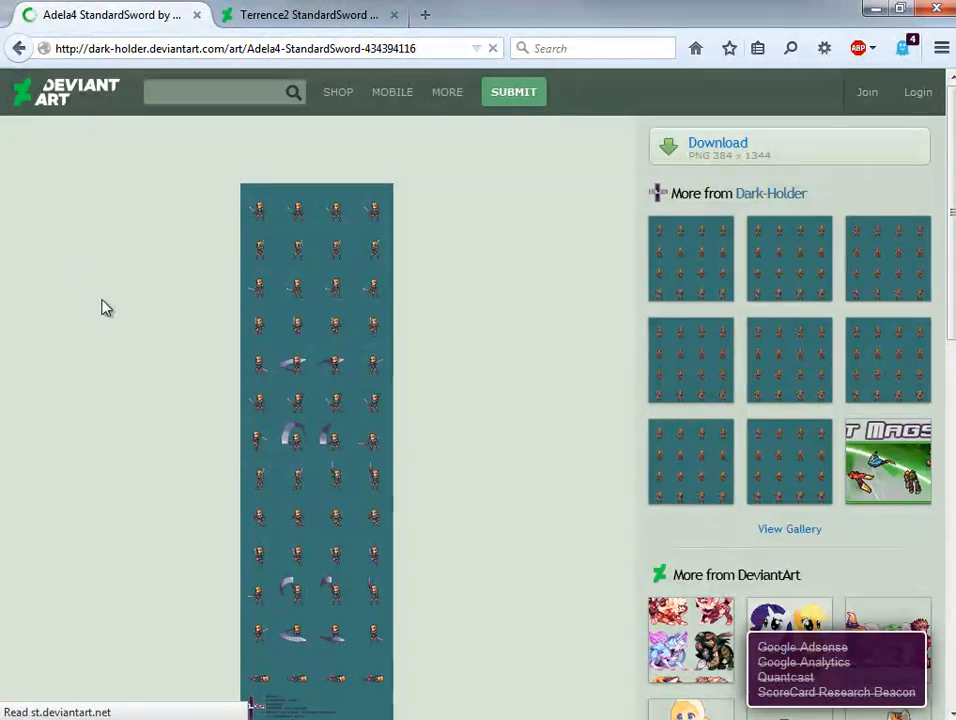
left_click(309, 288)
Save the enlarged Adela 4 spritesheet to the Desktop as Adela.png.
right_click(445, 277)
left_click(485, 356)
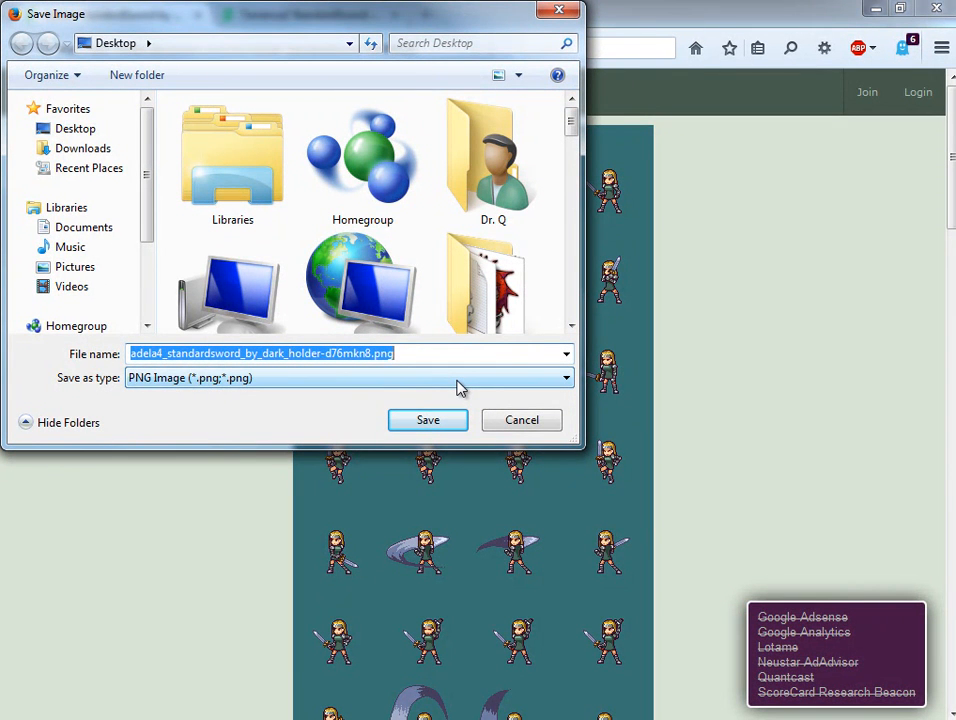
type("Ade")
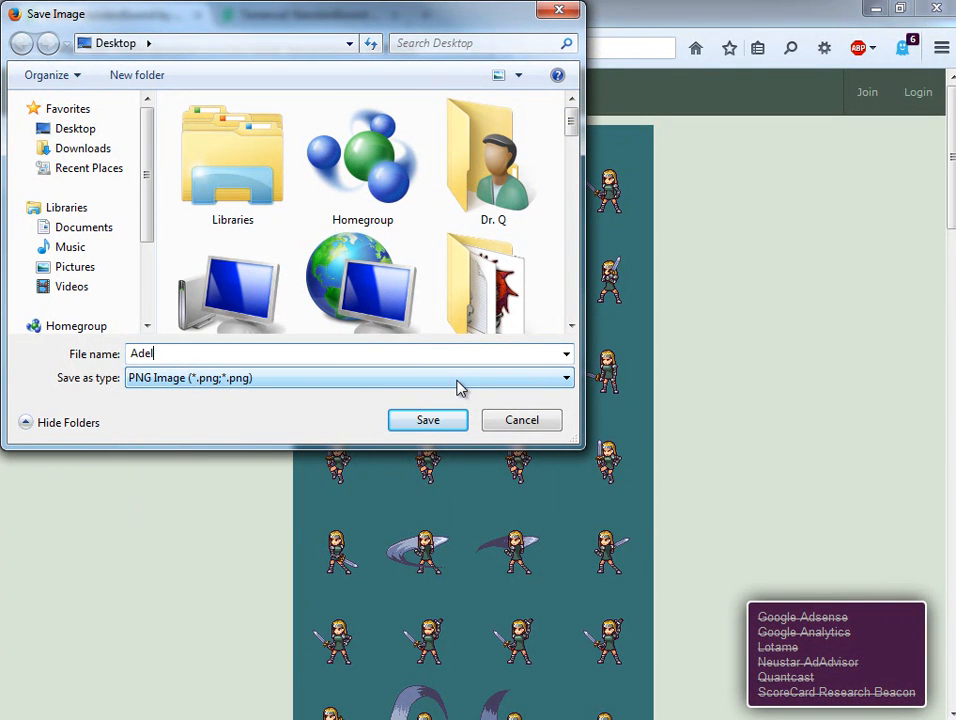
type("la.png")
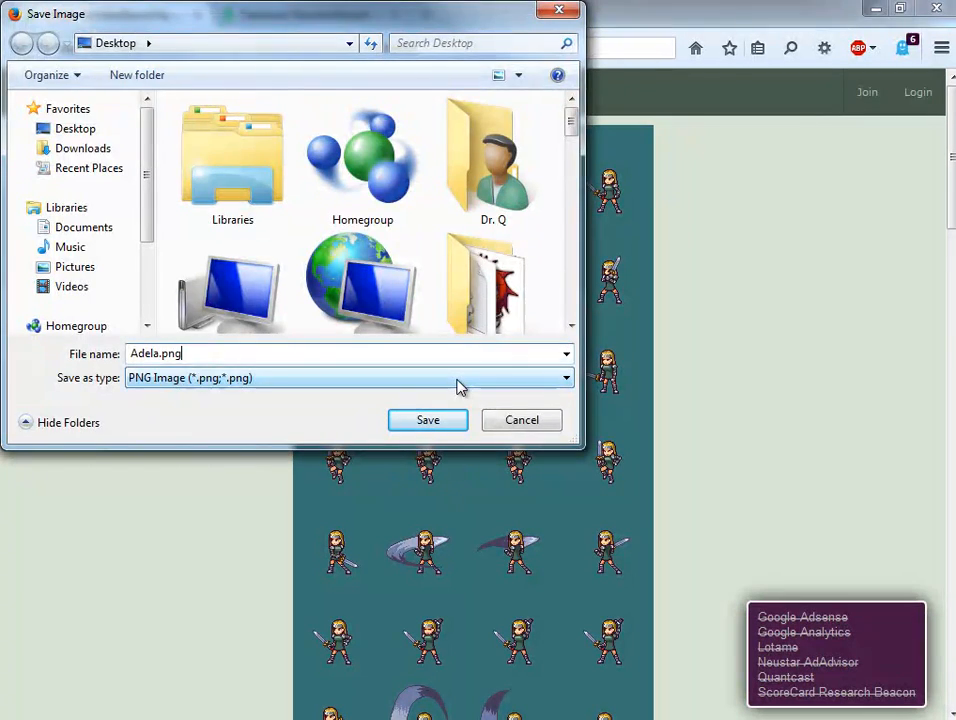
key("Return")
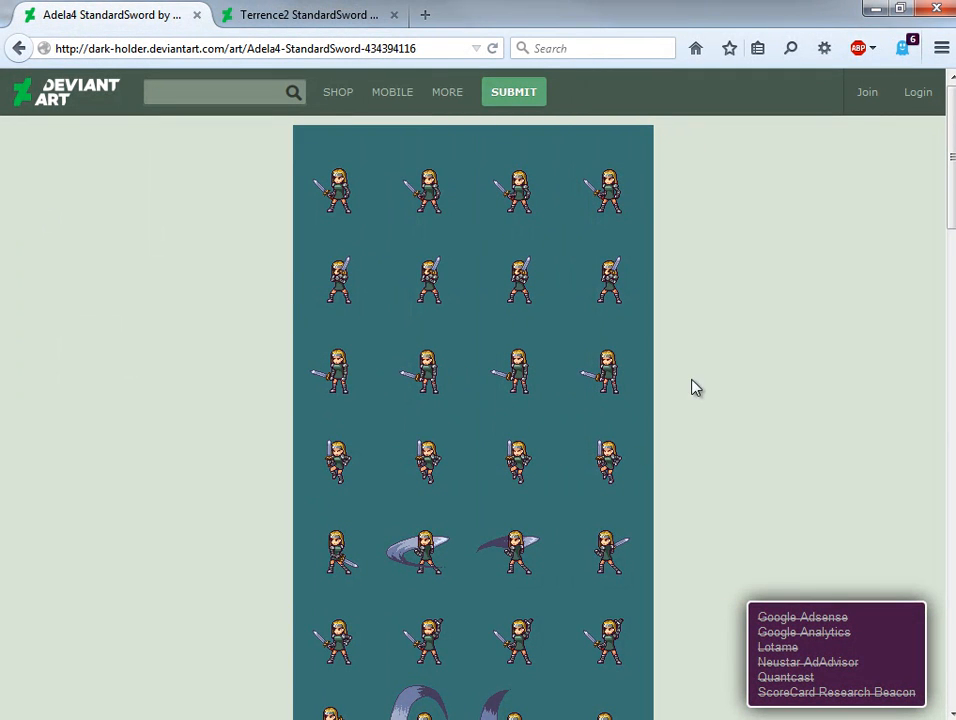
Enlarge the Terrence2 StandardSword spritesheet on its own page and save it to the Desktop as Terr.png.
left_click(324, 14)
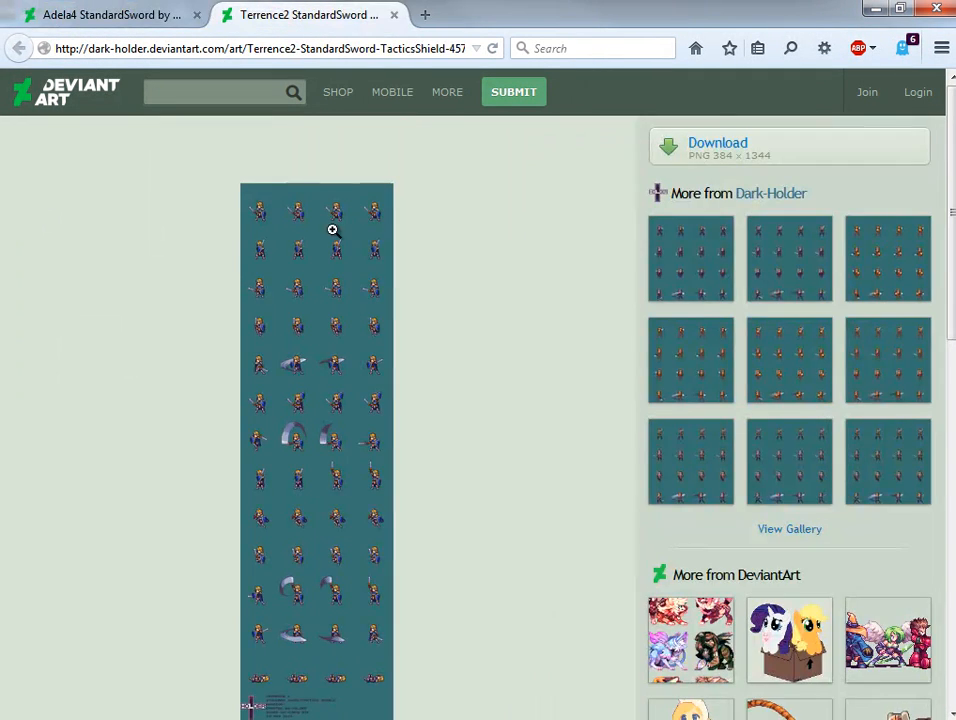
left_click(322, 276)
right_click(468, 240)
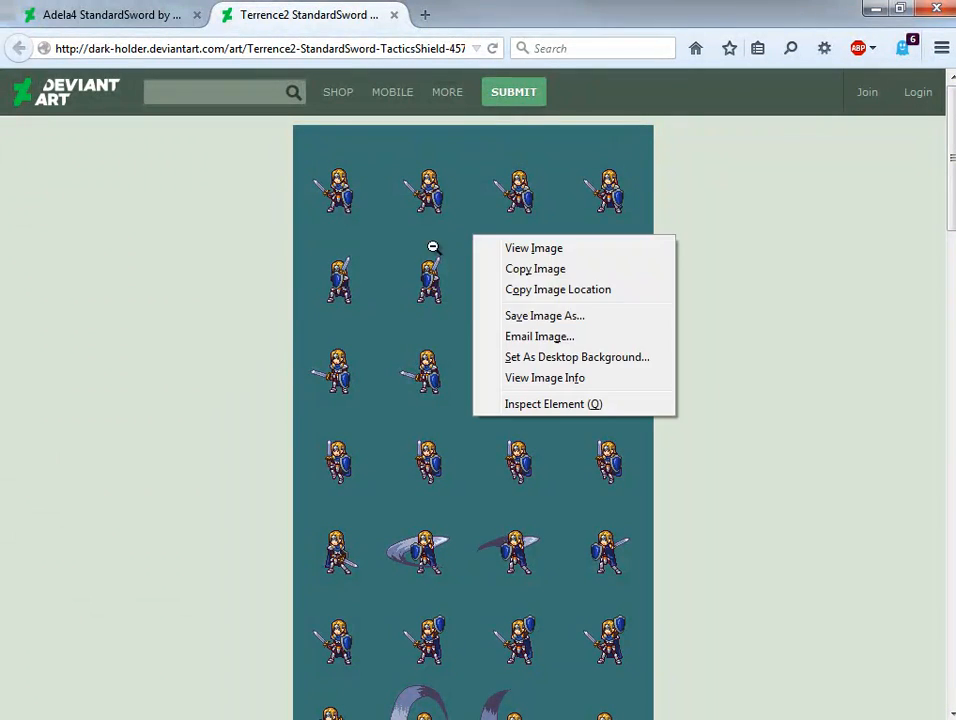
left_click(545, 316)
type("Terr.png")
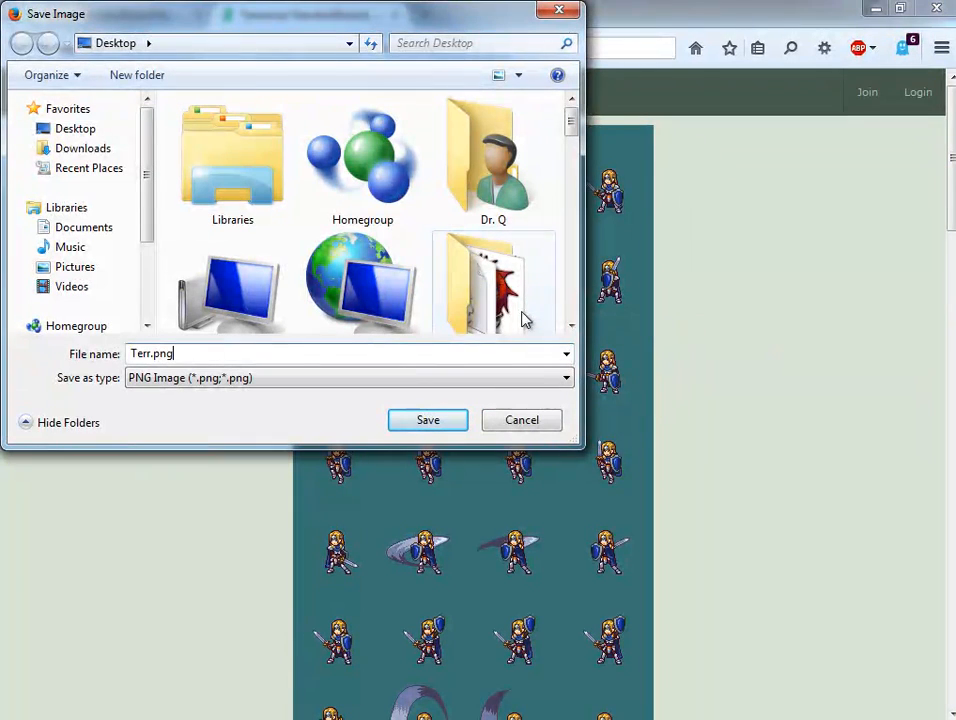
left_click(425, 421)
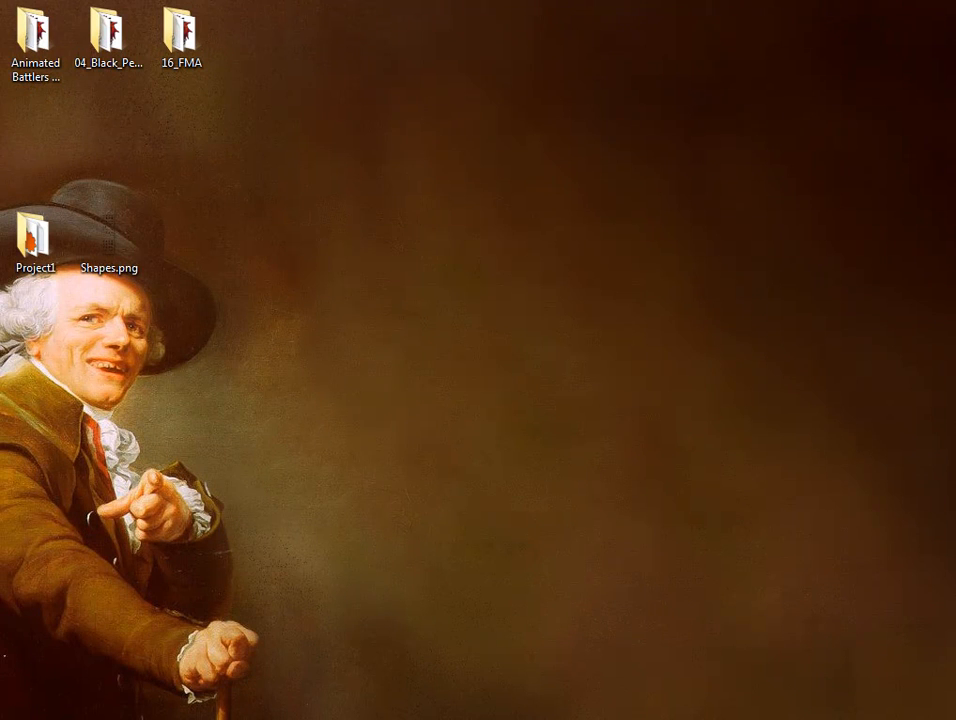
Select Adela.png and Terr.png on the Desktop and open both images in Paint.NET.
left_click_drag(955, 215, 407, 177)
left_click(670, 444)
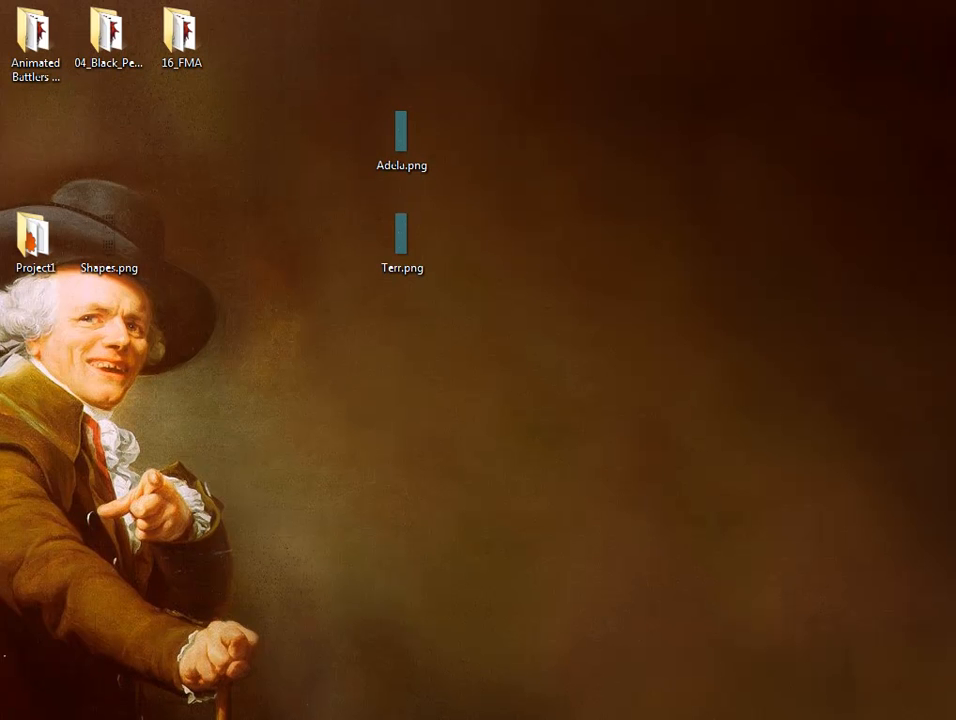
left_click_drag(549, 320, 401, 79)
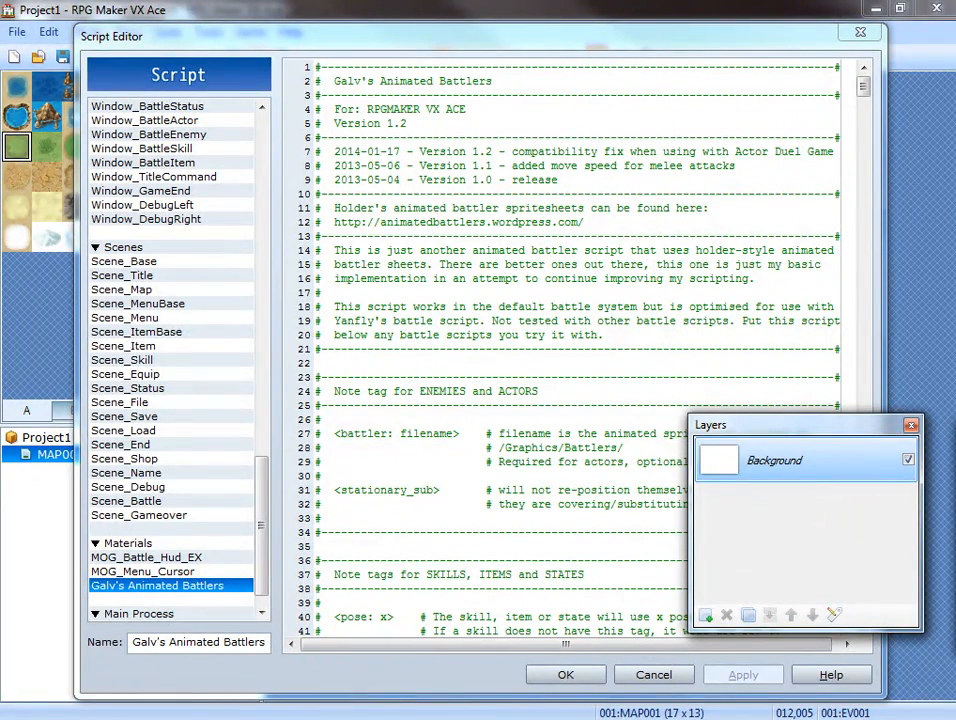
left_click_drag(640, 292, 549, 6)
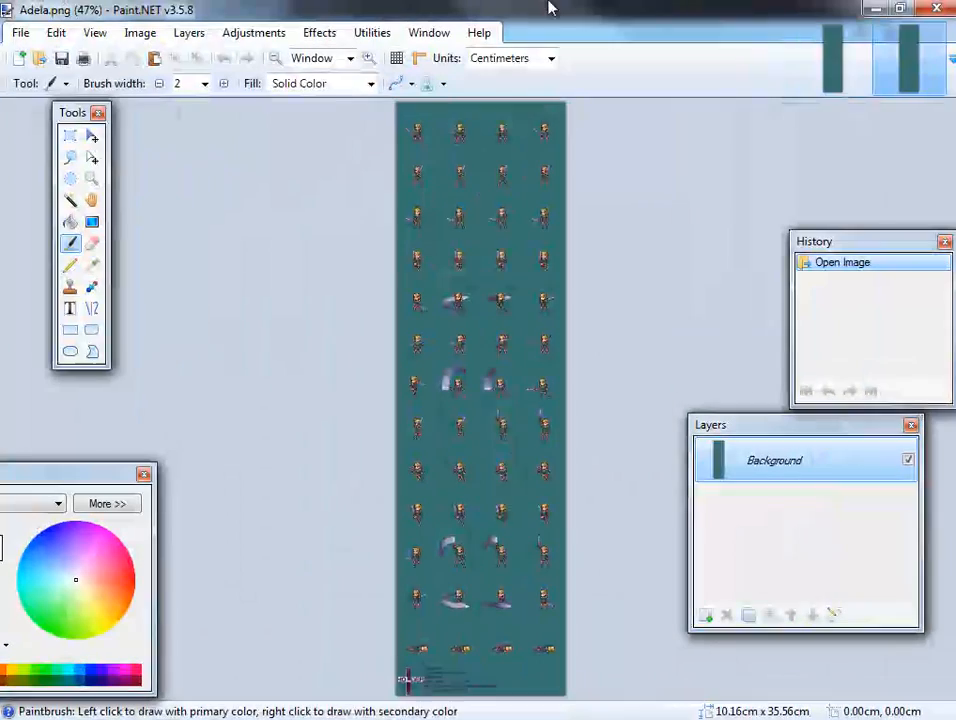
Select the teal background of Adela.png with the Magic Wand at 0% tolerance and erase it.
left_click(70, 200)
scroll(408, 206, "up", 5, "ctrl")
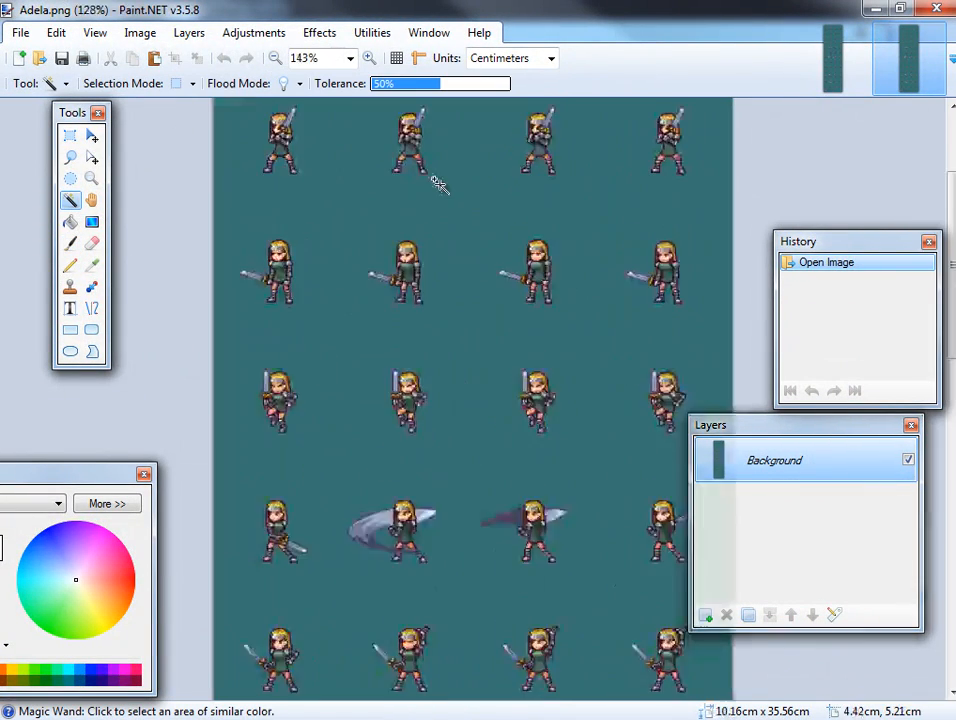
left_click(462, 188)
left_click_drag(418, 86, 335, 86)
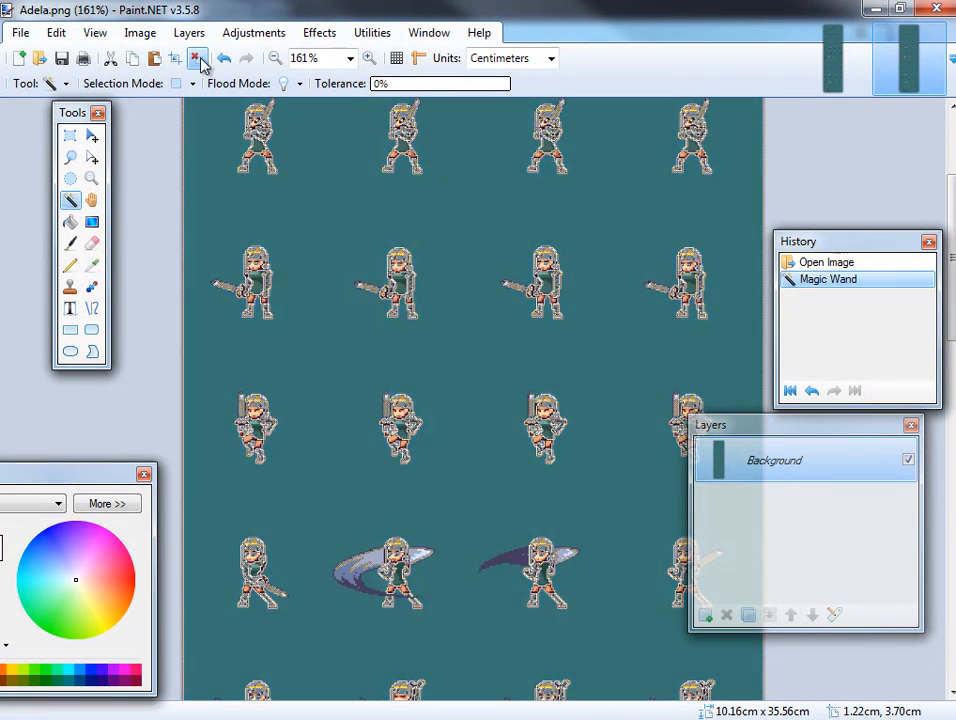
left_click(196, 58)
left_click(477, 309)
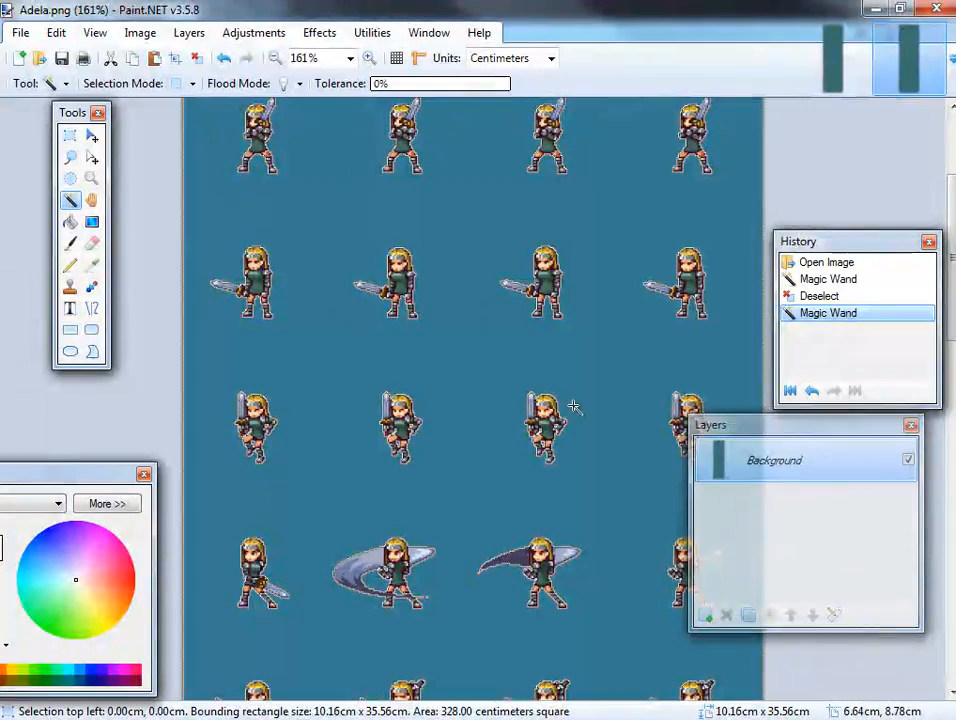
key("Delete")
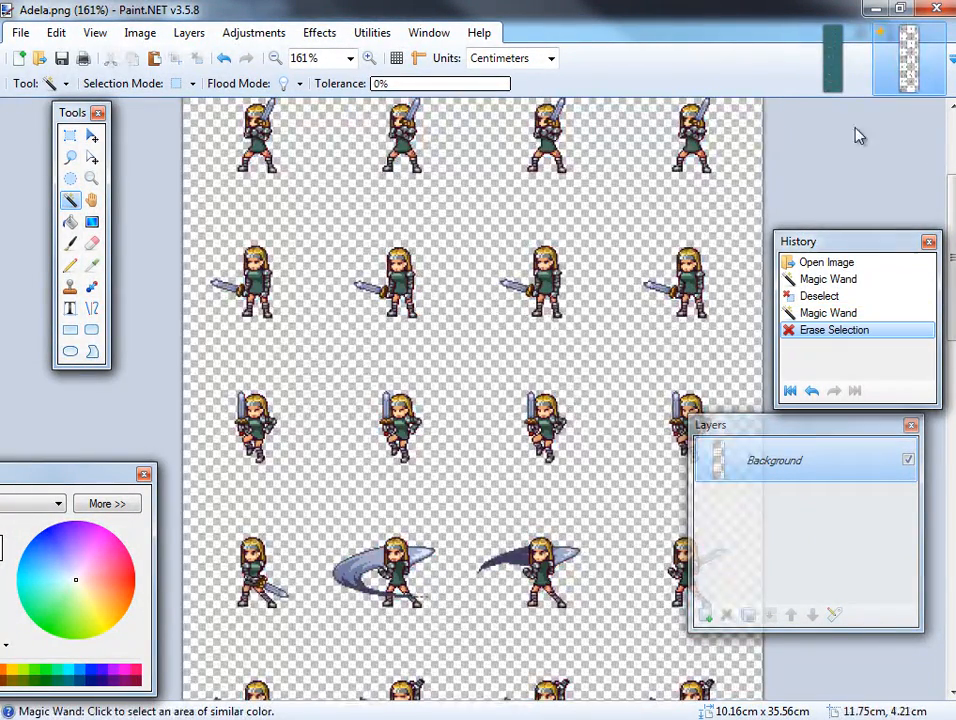
Switch to Terr.png and erase its teal background with the Magic Wand at 0% tolerance.
left_click(833, 57)
scroll(515, 285, "up", 3, "ctrl")
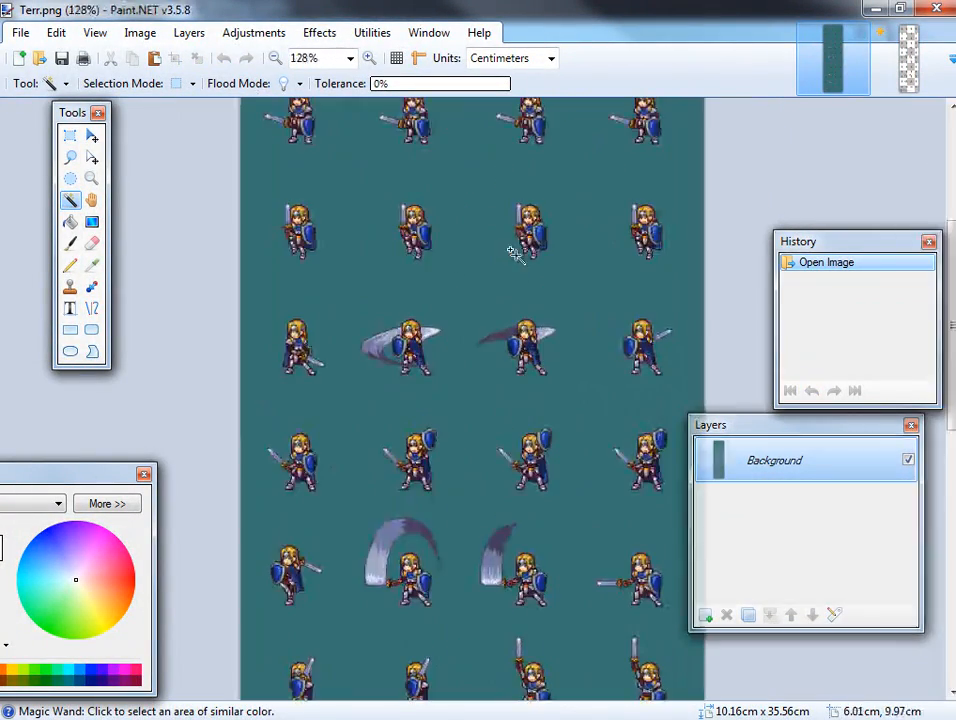
left_click(463, 282)
key("Delete")
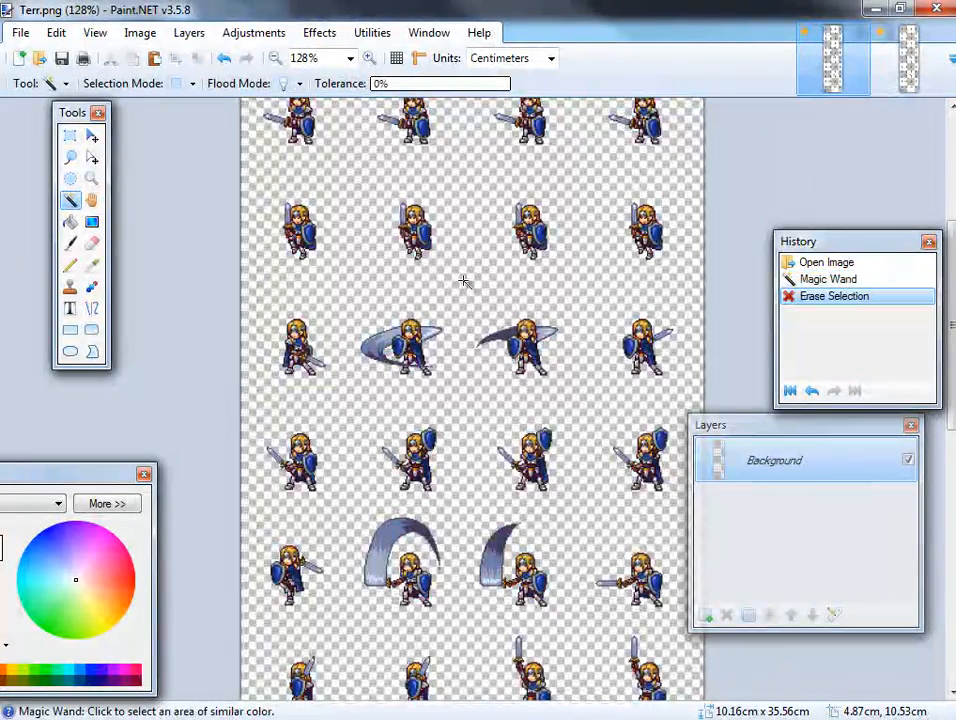
Check all the pose rows of Terr.png and save the image with auto-detected bit depth.
scroll(465, 280, "up", 3)
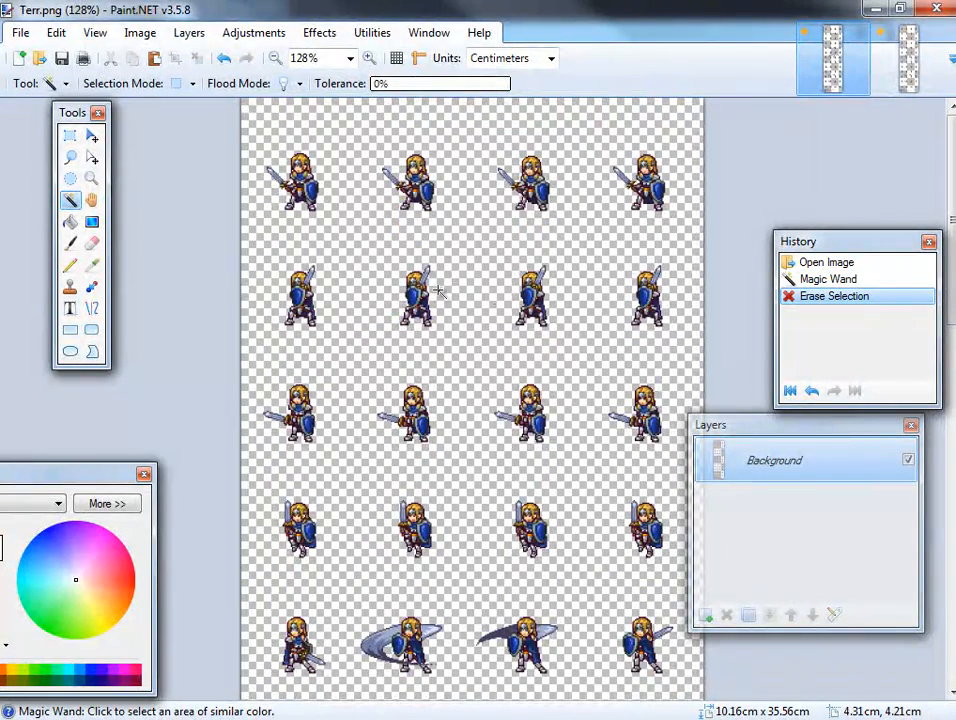
scroll(500, 302, "down", 3, "ctrl")
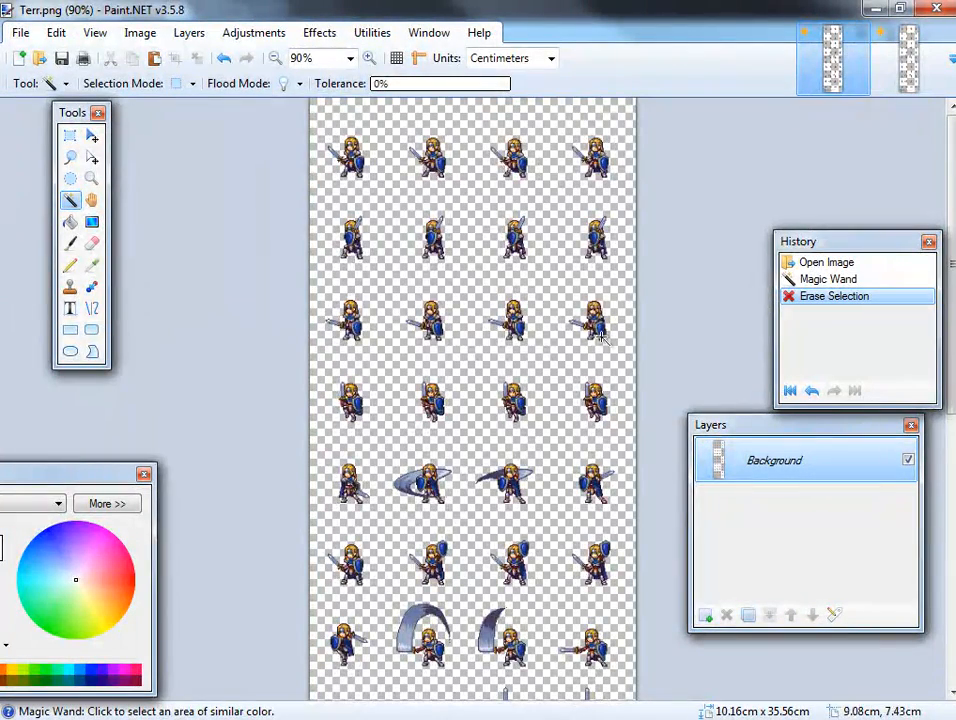
scroll(462, 280, "down", 2)
scroll(409, 288, "down", 1)
scroll(600, 260, "up", 2)
scroll(600, 252, "down", 5)
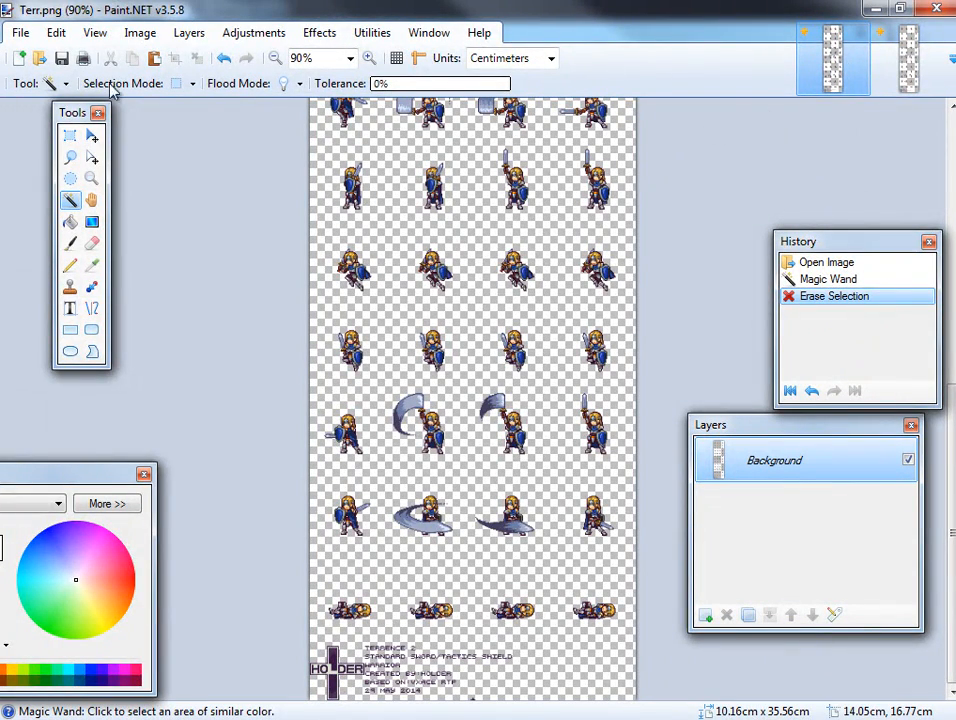
left_click(62, 59)
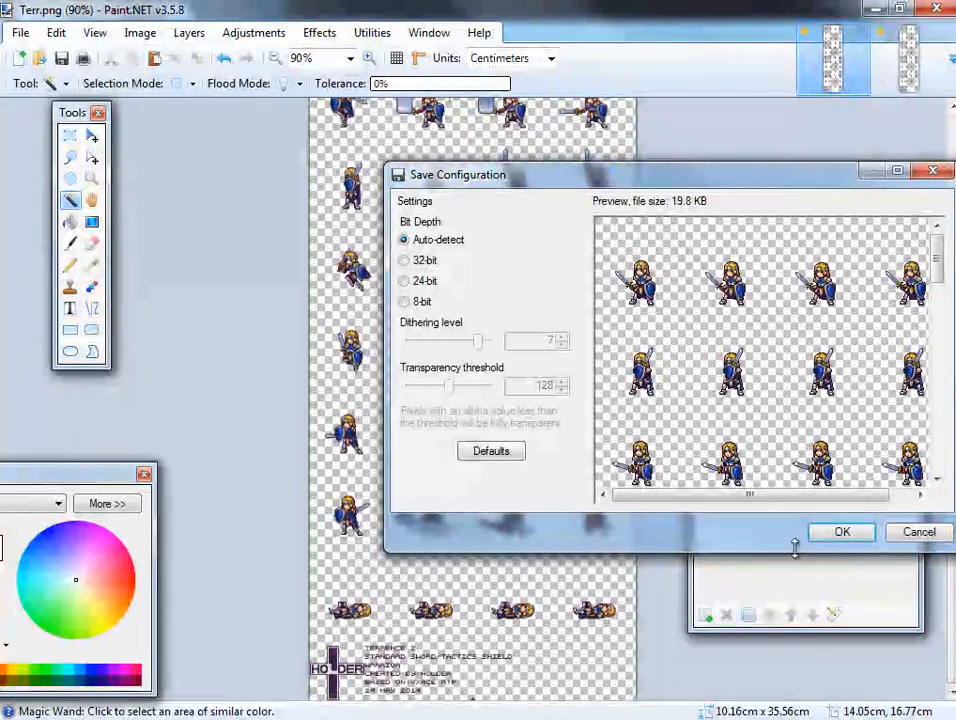
left_click(838, 534)
Save Adela.png with auto-detected bit depth and close Paint.NET.
left_click(906, 60)
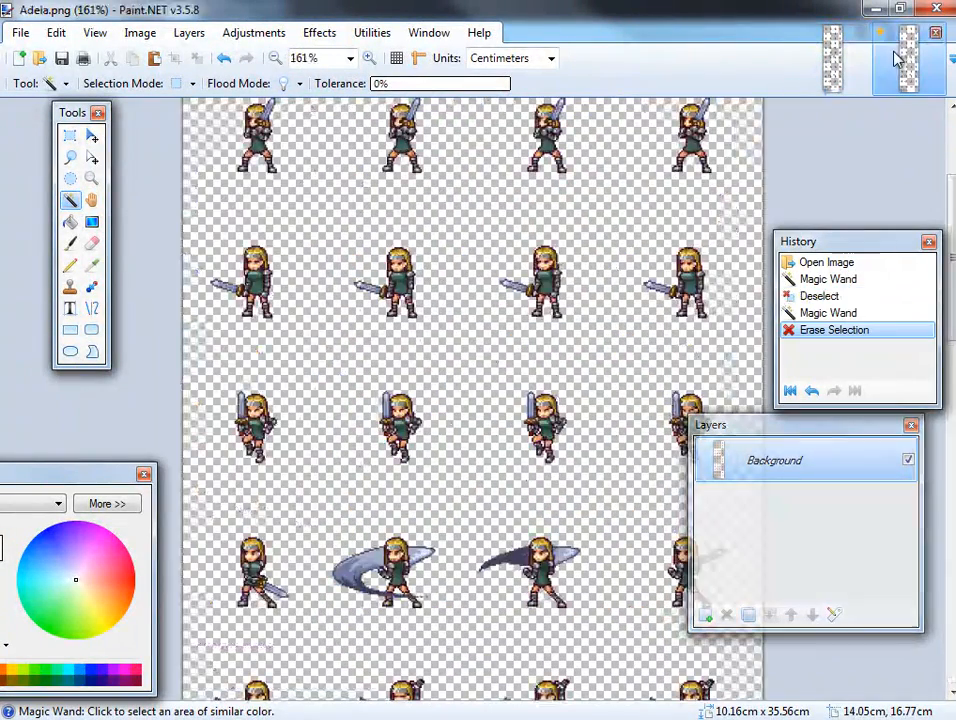
left_click(62, 59)
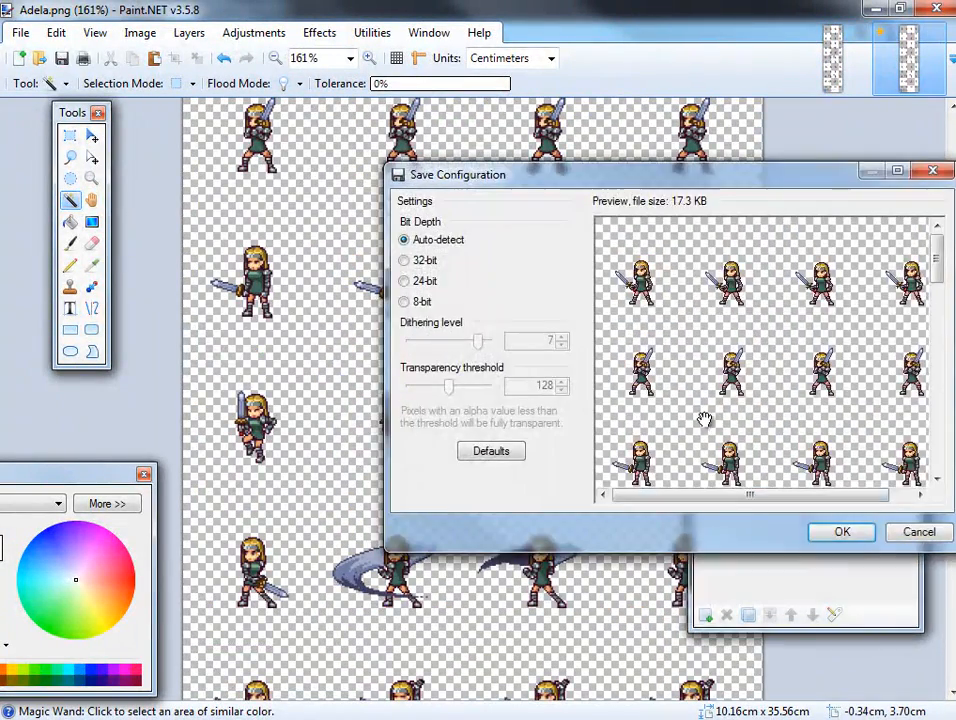
left_click(836, 532)
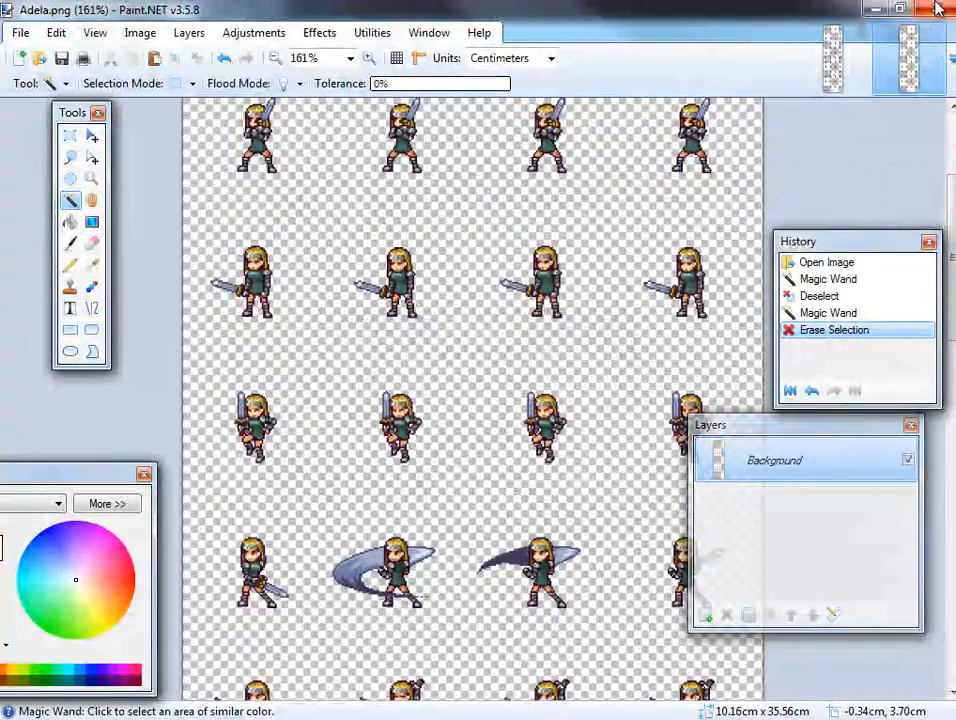
left_click(938, 9)
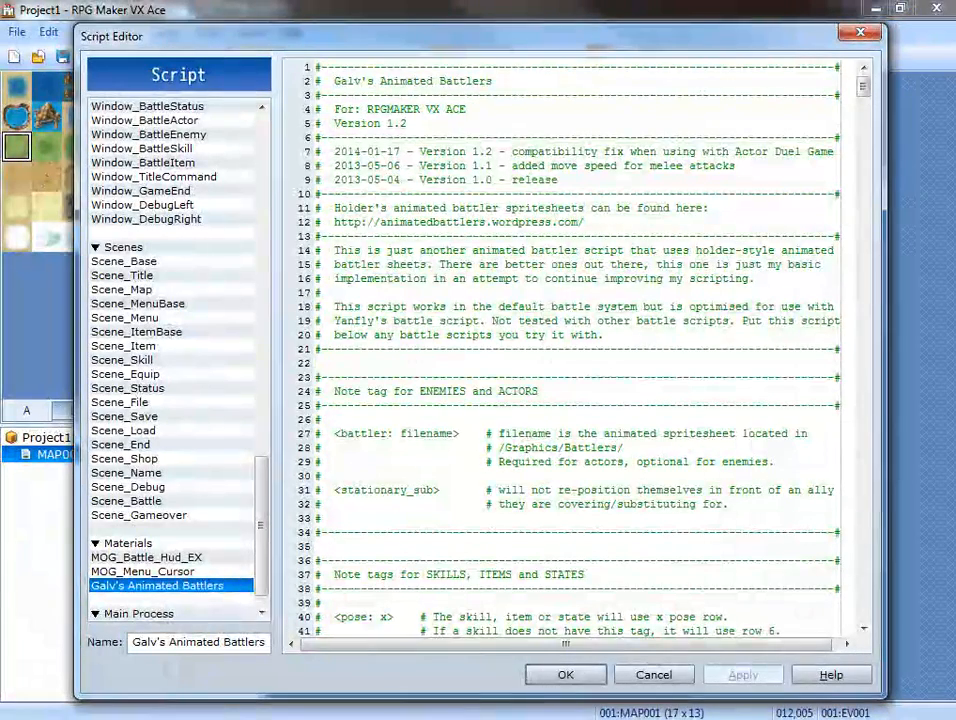
Accept Project1's script changes and close the Animated Battlers + Battle Pets project without saving it.
left_click(588, 676)
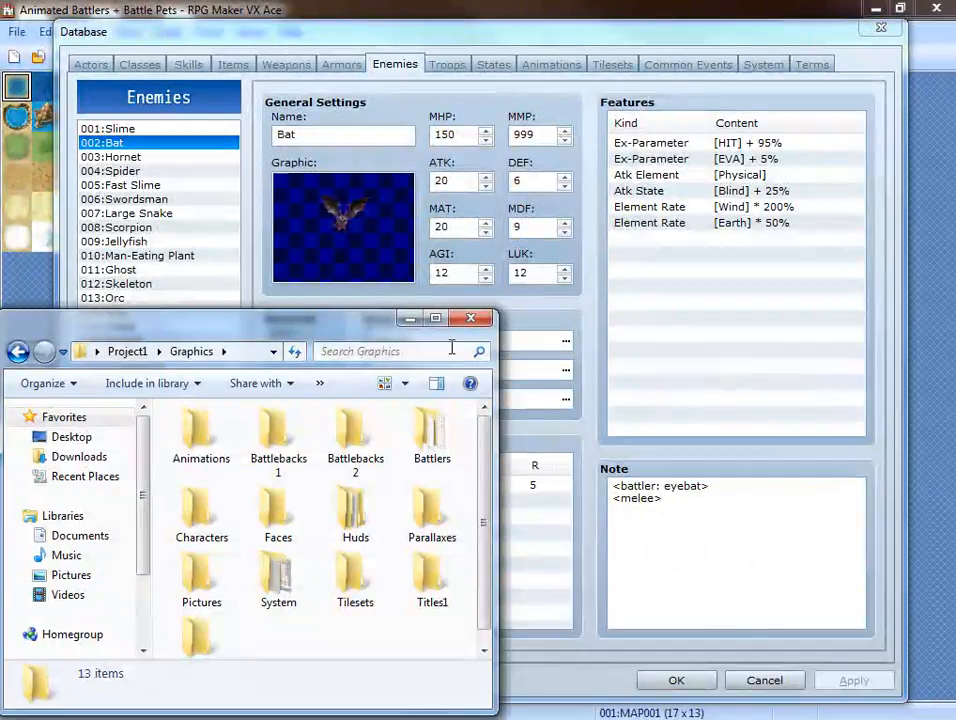
left_click(675, 681)
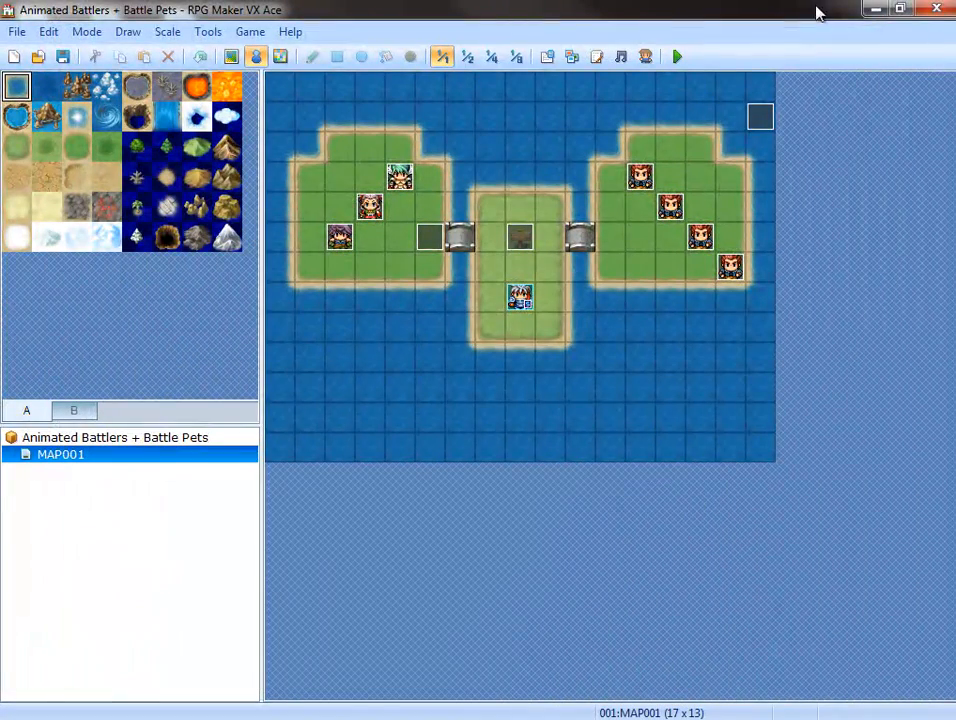
left_click(936, 9)
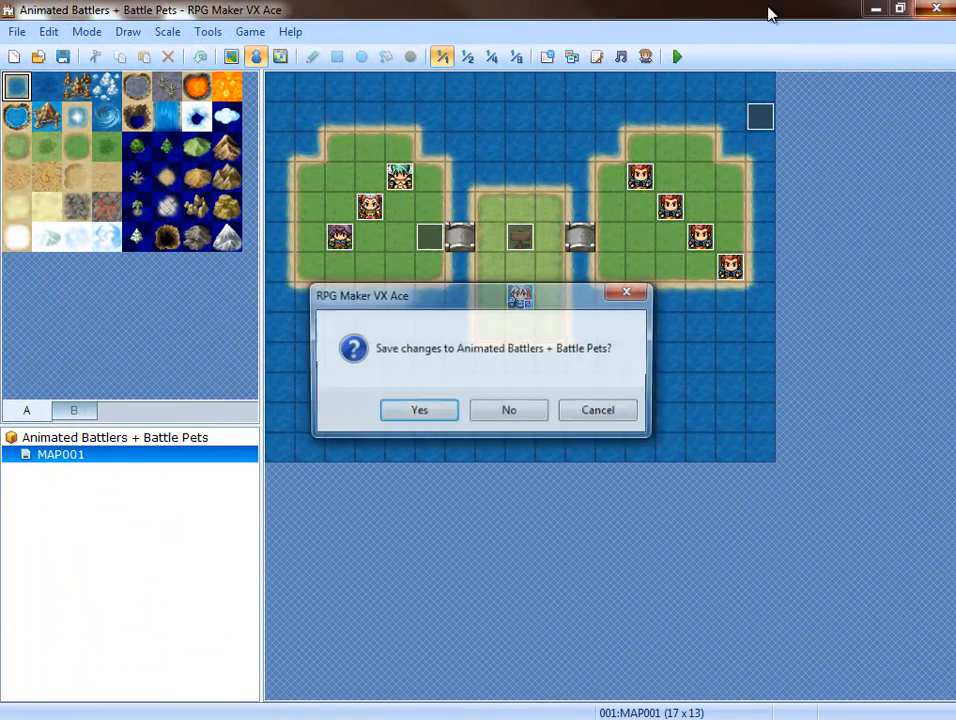
left_click(533, 405)
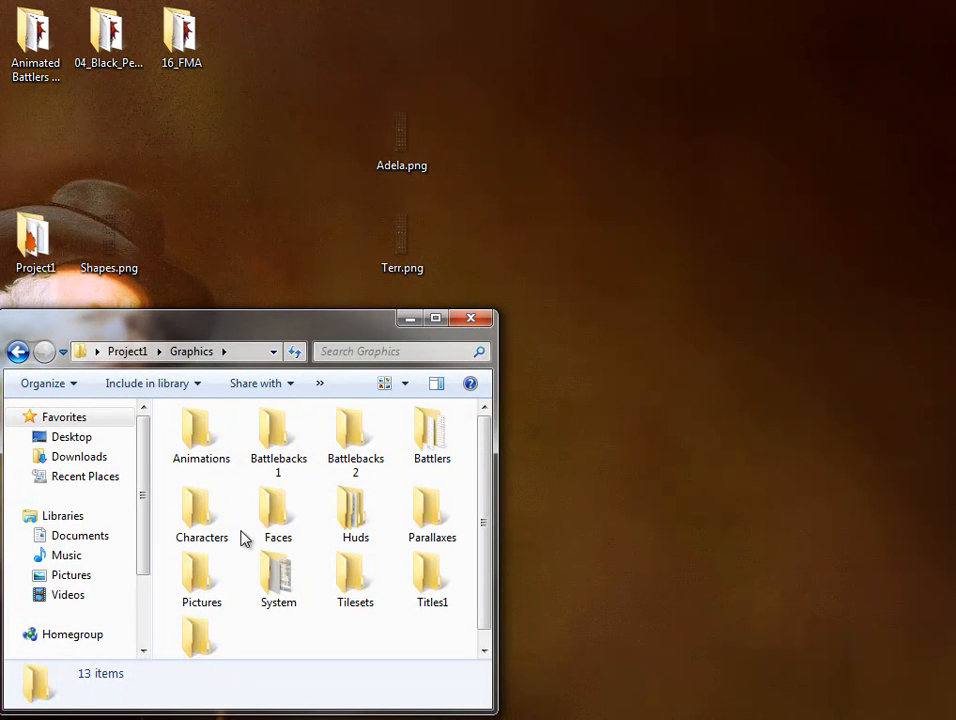
Put Adela.png and Terr.png from the Desktop into Project1's Graphics/Battlers folder.
double_click(442, 455)
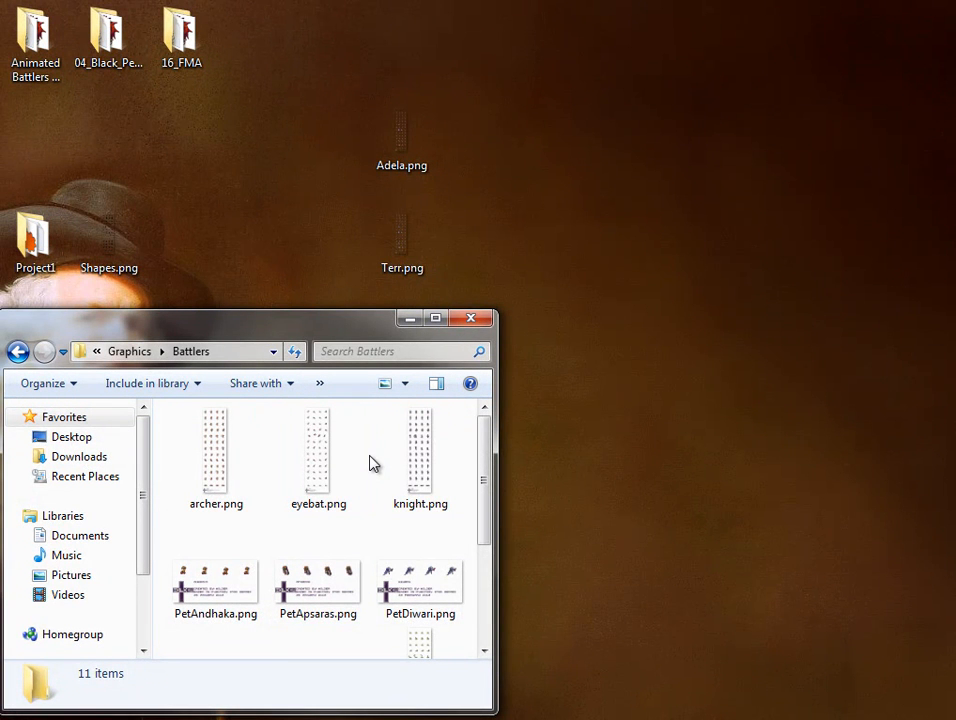
left_click_drag(476, 102, 378, 503)
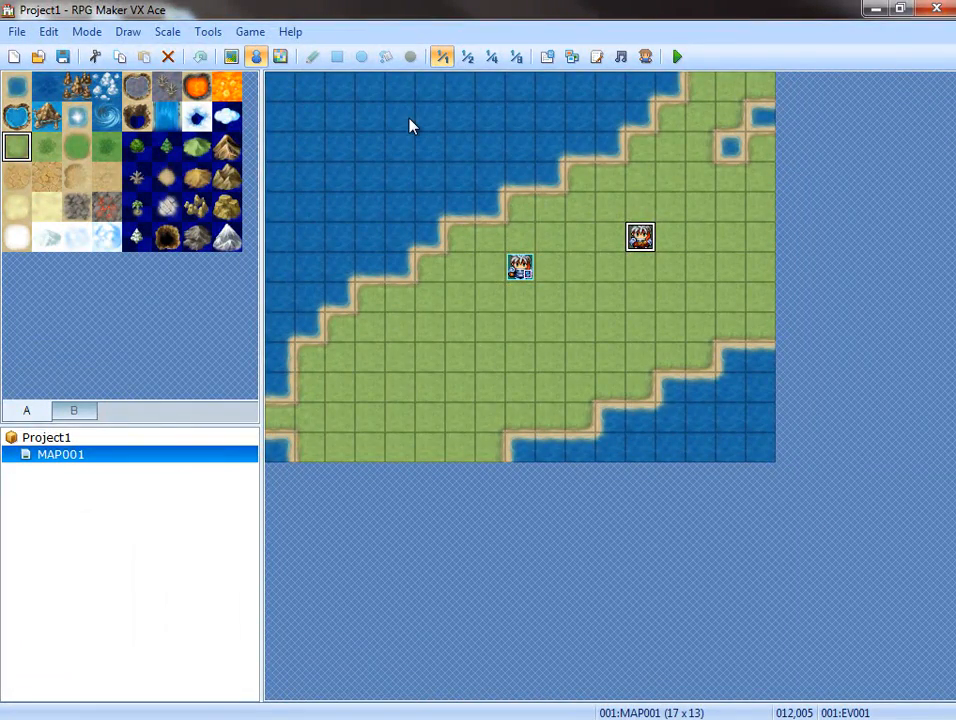
Open the database's actors and set the battler note tag of actor 001 Eric to Terr.
left_click(549, 60)
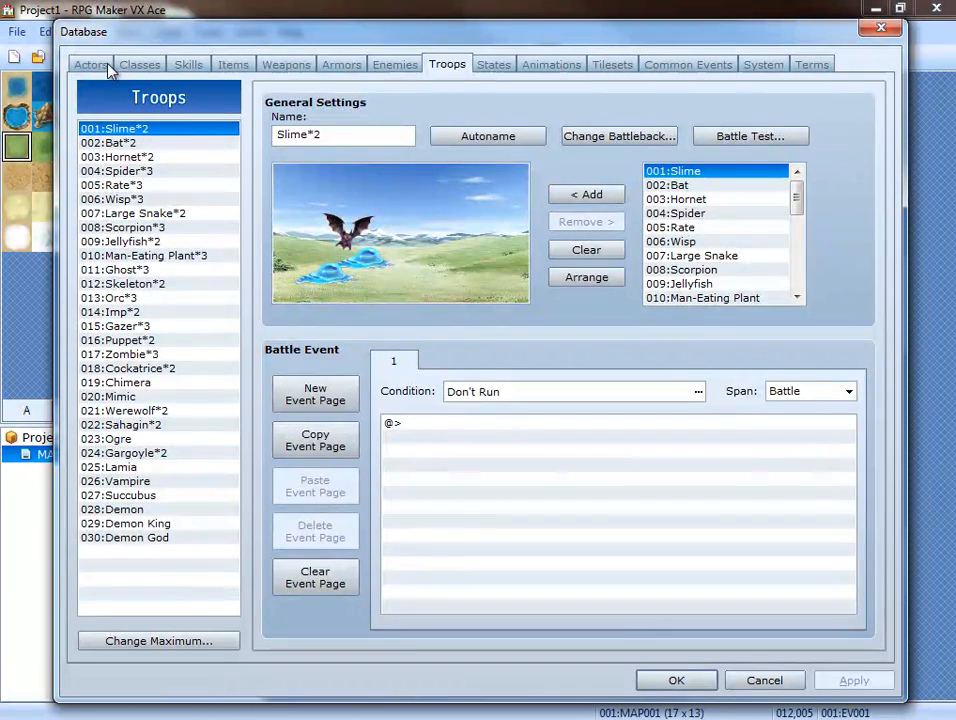
left_click(100, 64)
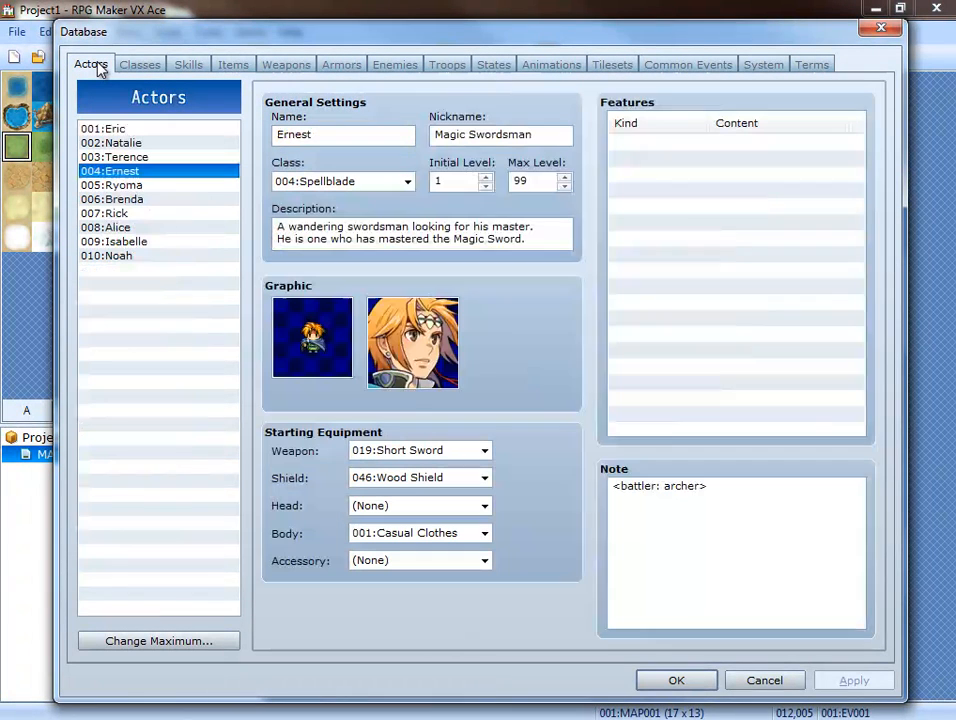
left_click(107, 132)
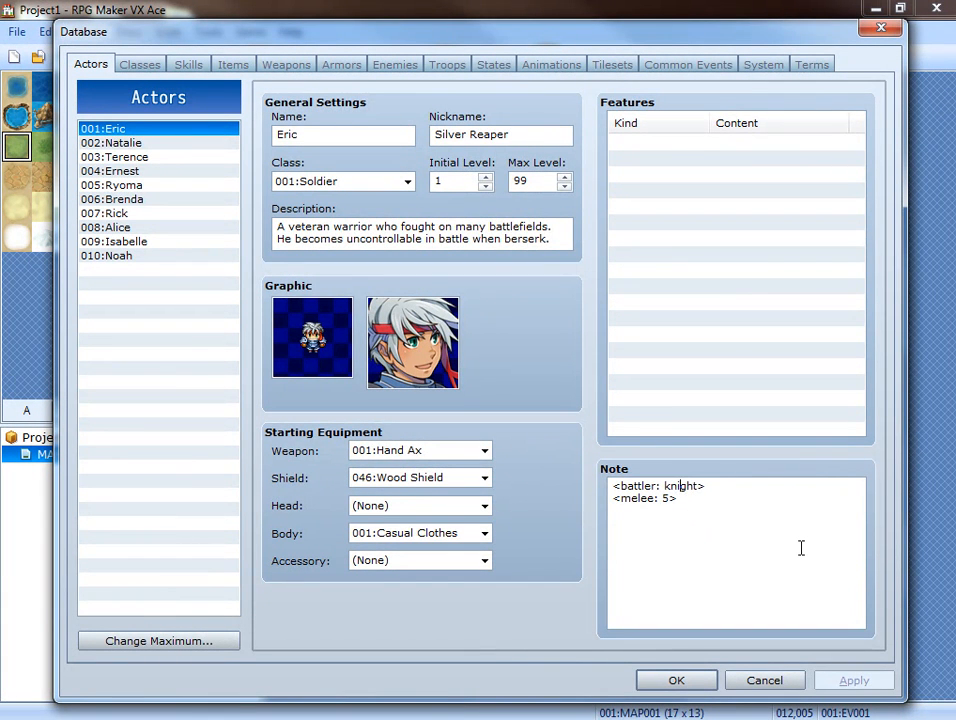
key("Delete")
key("Delete")
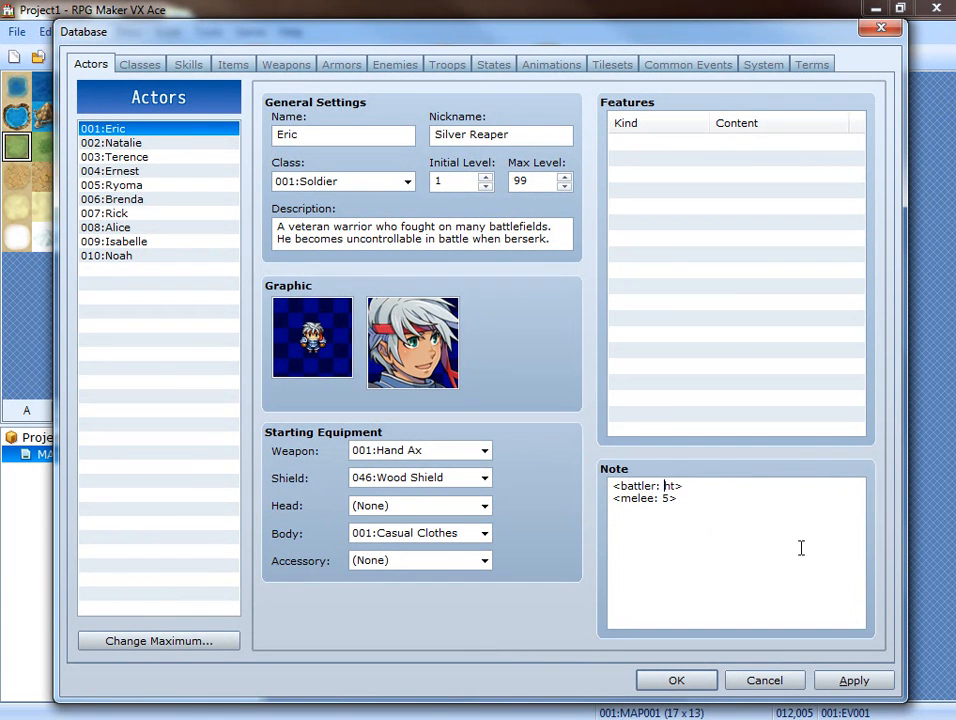
type("Ter")
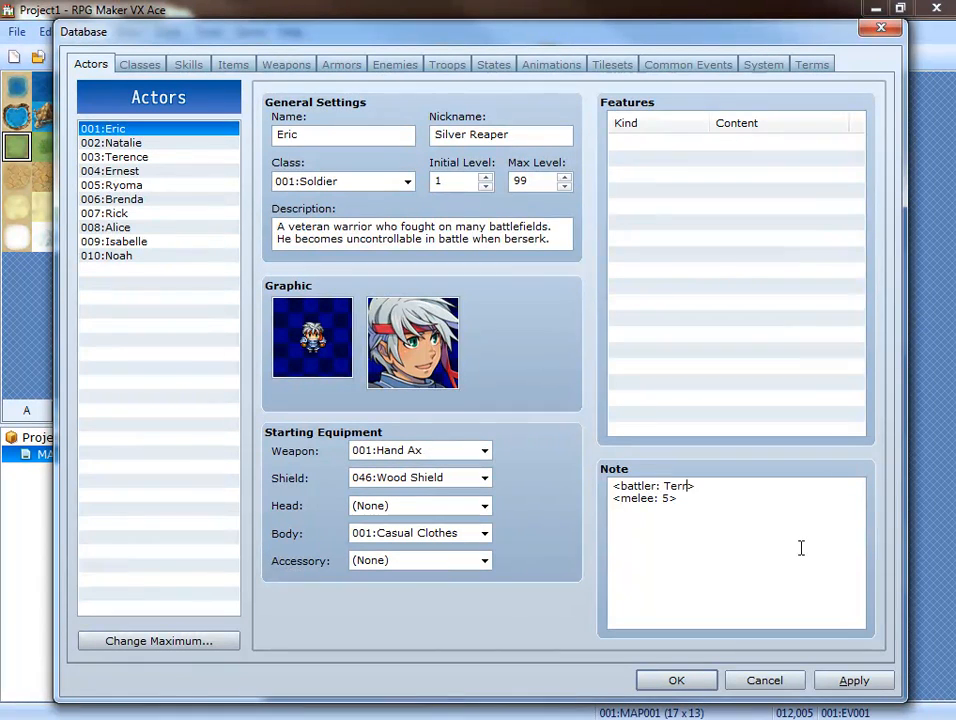
Set the battler note tag of actor 002 Natalie to Adela, matching the spritesheet's file name in the Battlers folder.
left_click(183, 146)
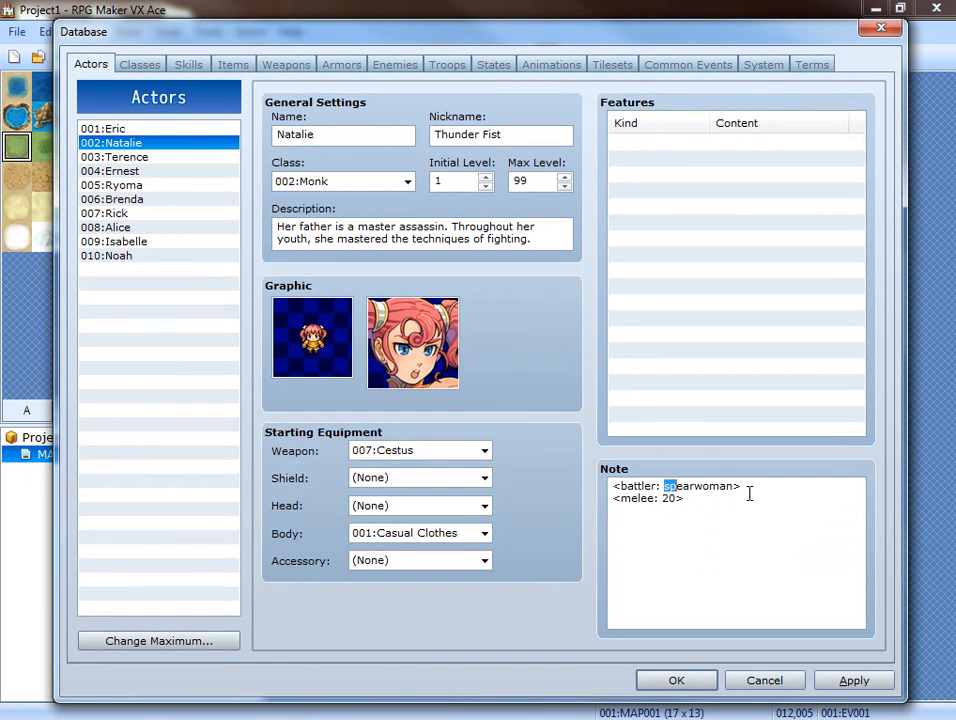
left_click_drag(749, 493, 749, 493)
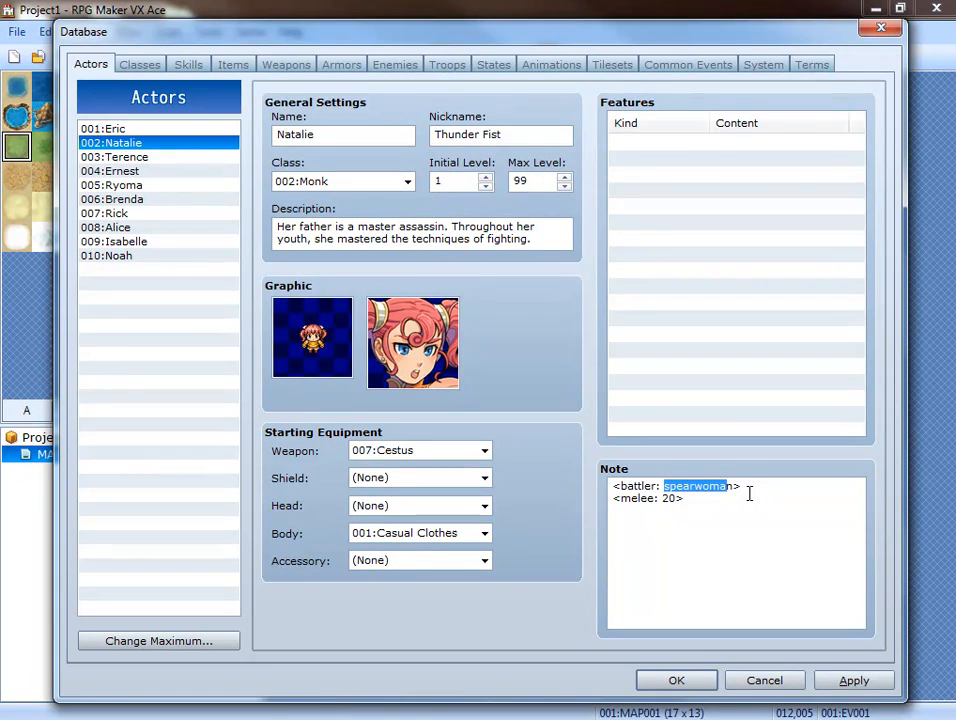
key("alt+Tab")
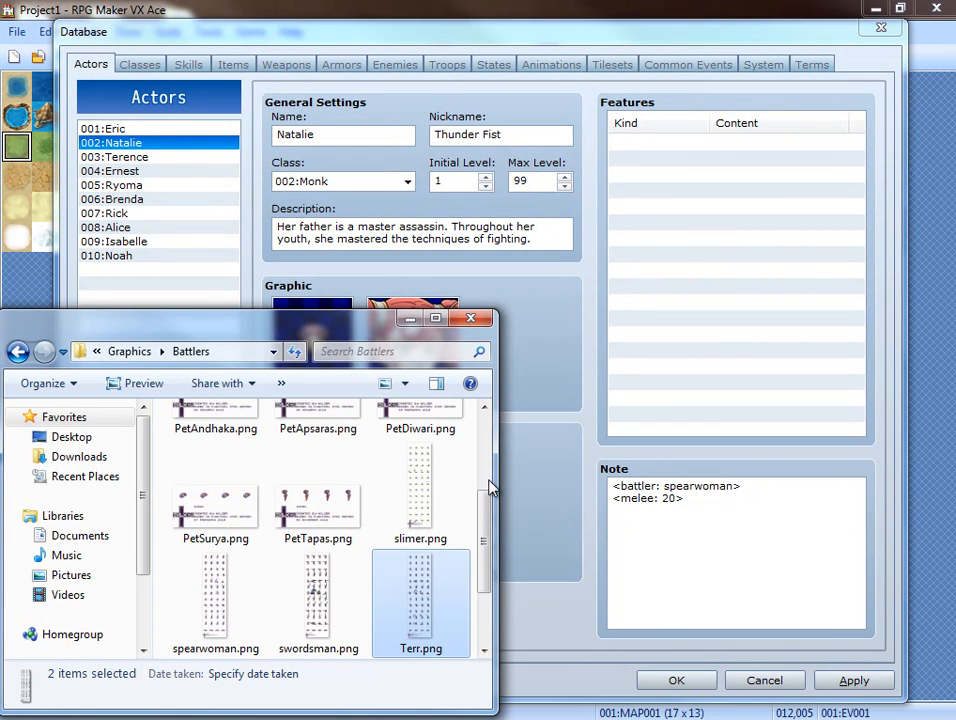
scroll(484, 470, "up", 1)
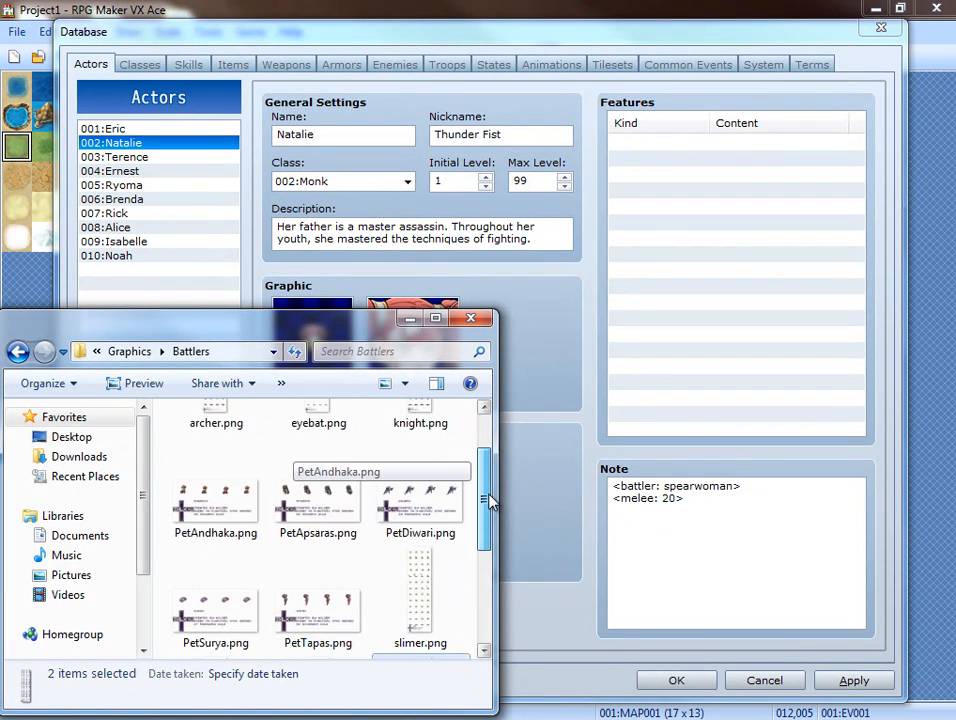
left_click_drag(488, 503, 491, 590)
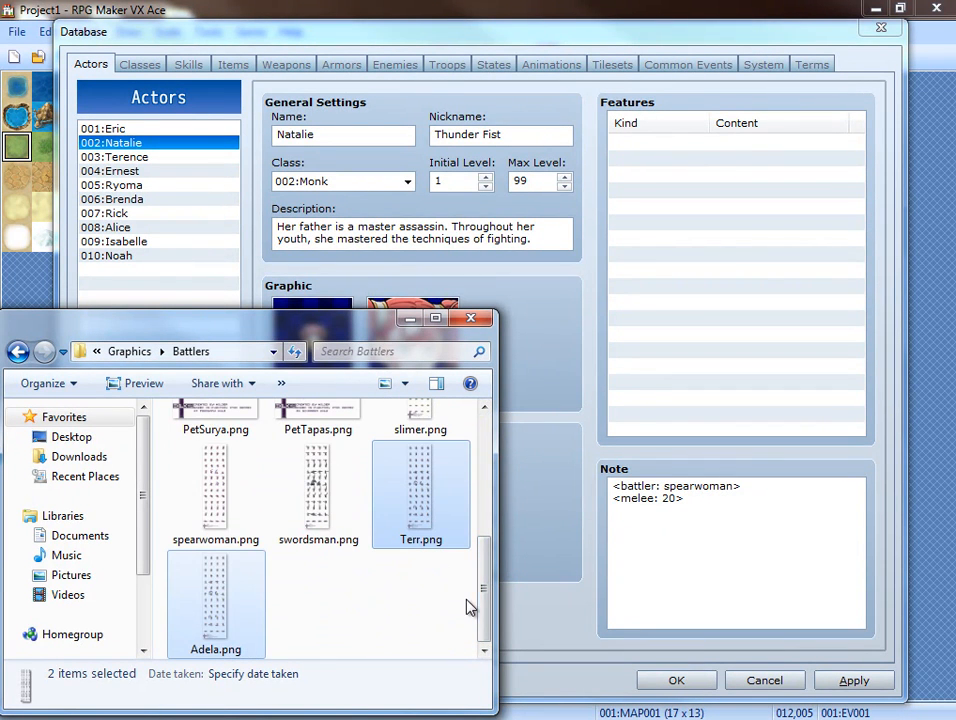
left_click(681, 488)
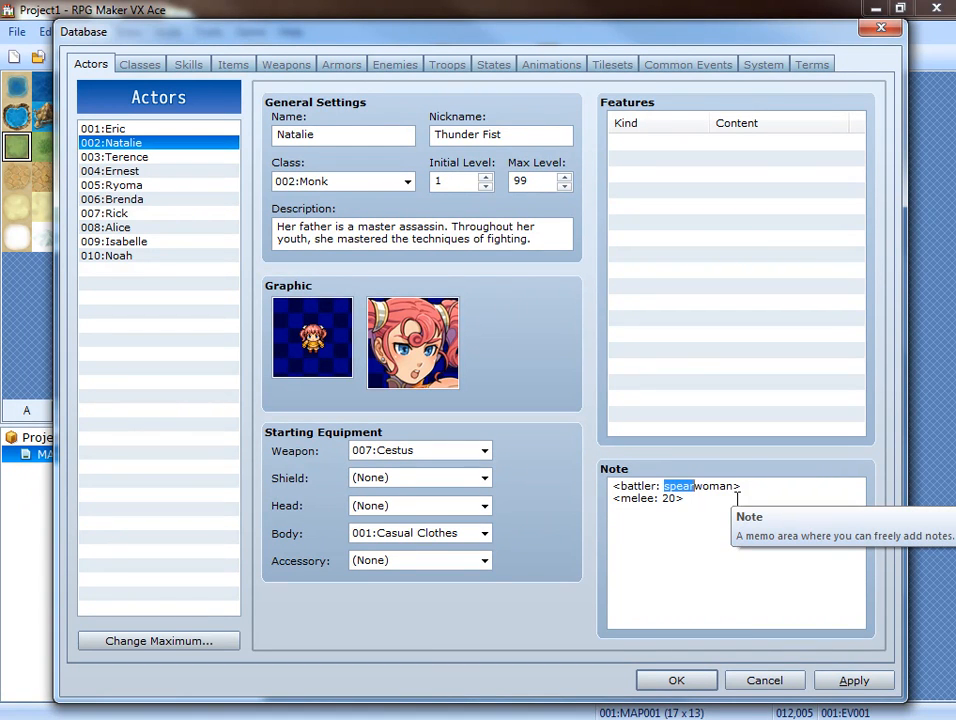
type("Adela")
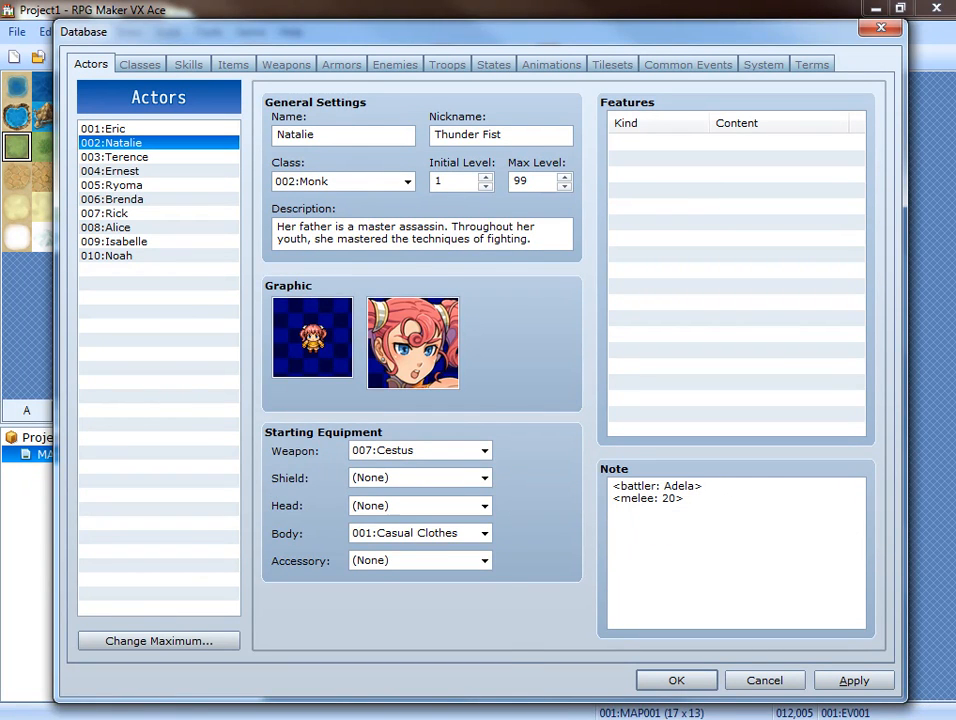
Compare the battler tags of Natalie and Eric with the Adela.png and Terr.png file names in the Battlers folder.
key("alt+Tab")
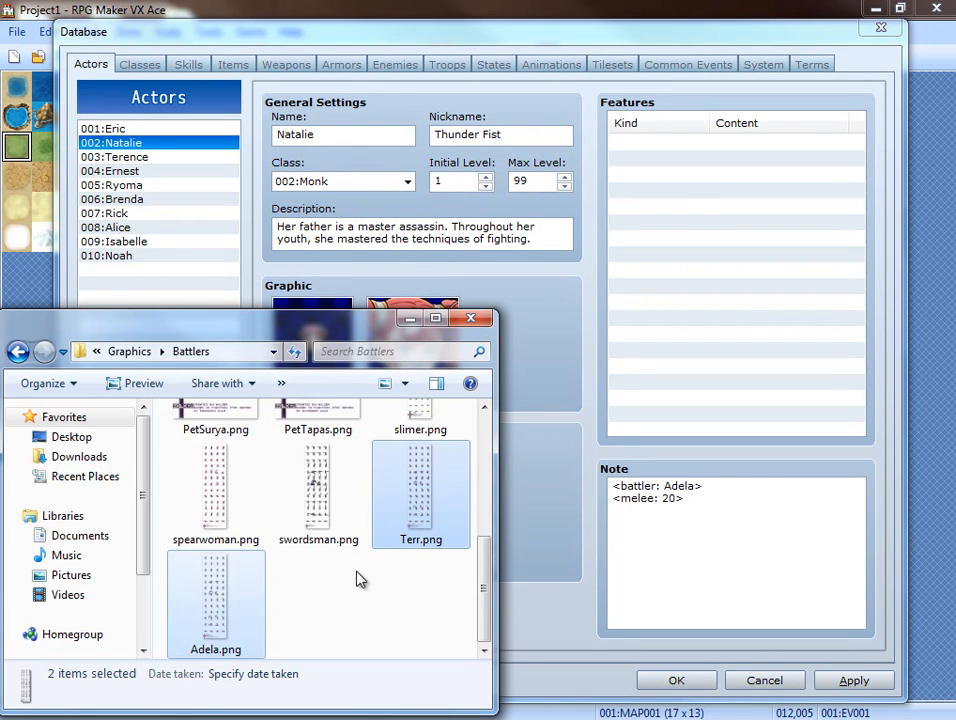
left_click(358, 640)
left_click(245, 614)
left_click(103, 128)
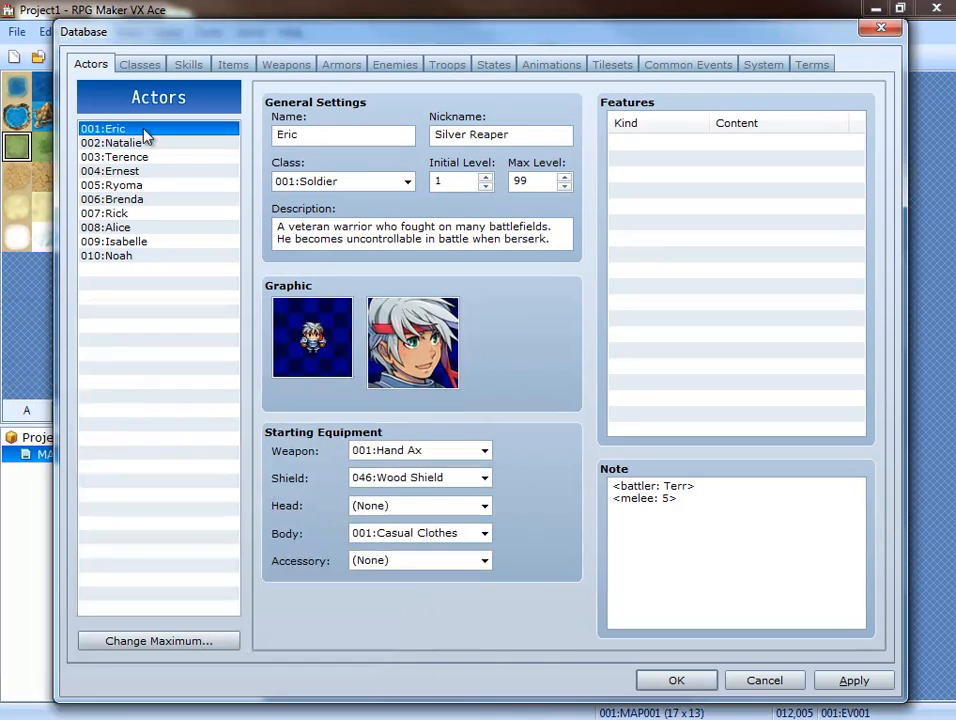
key("alt+Tab")
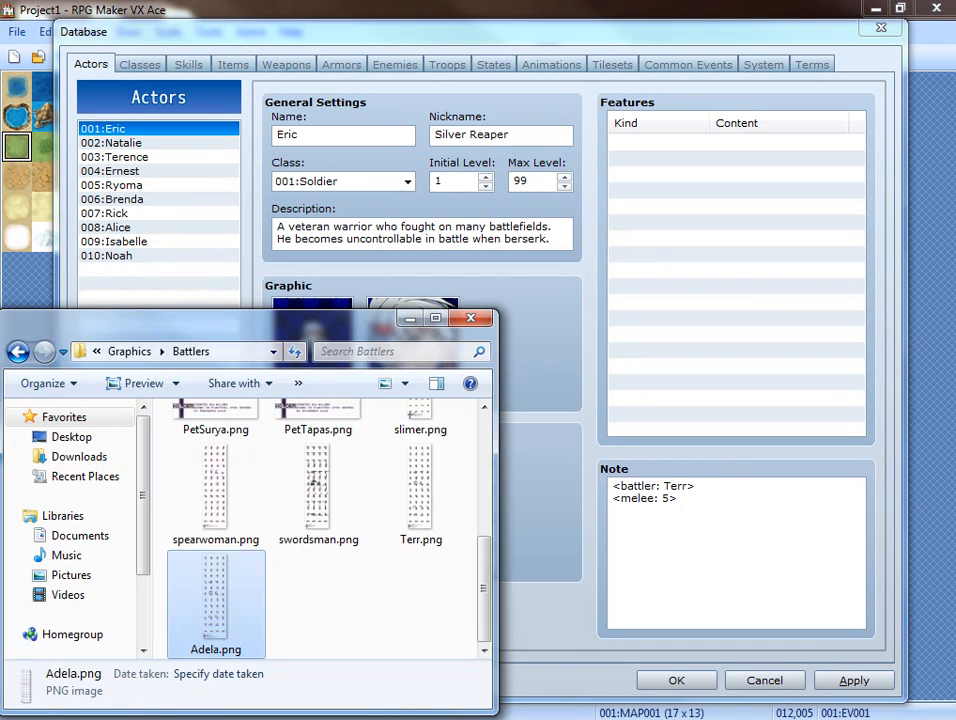
left_click(406, 511)
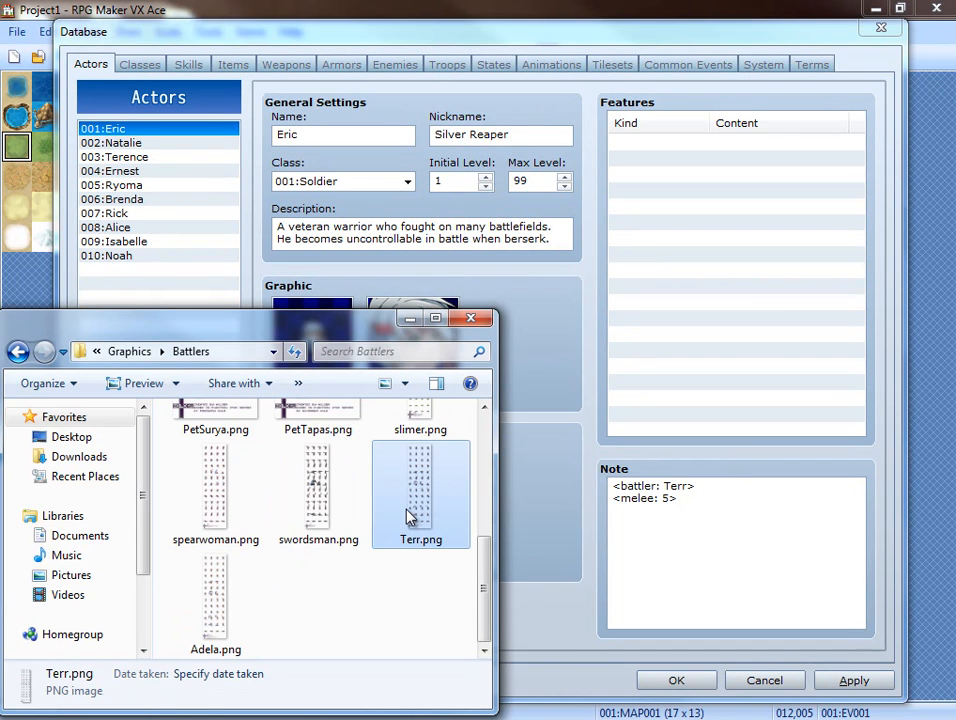
Set the battler note tag of actor 003 Terence to Terr.
left_click(152, 157)
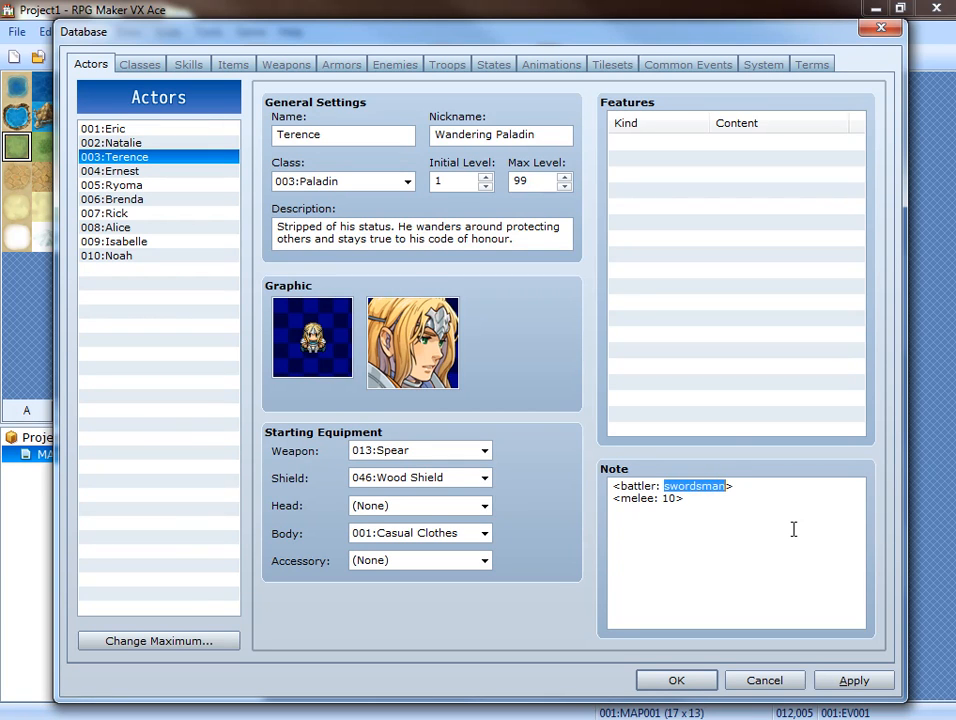
type("Terr")
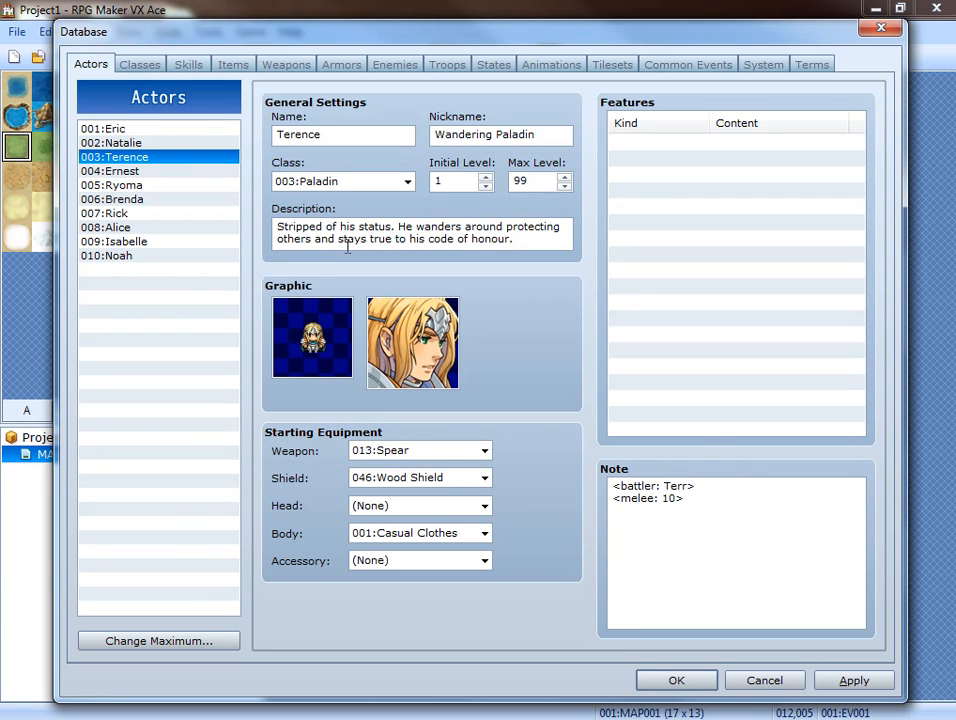
Replace Eric's battler with slimer in his note tag, taking the file name from slimer.png in the Battlers folder.
left_click(152, 130)
left_click(665, 487)
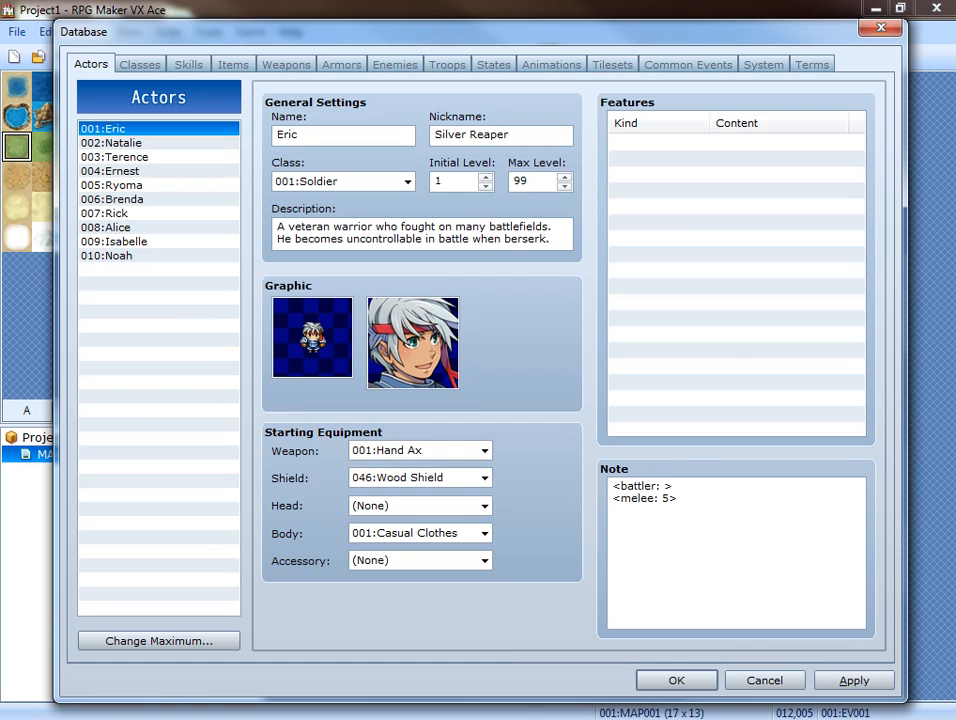
key("alt+Tab")
left_click(305, 600)
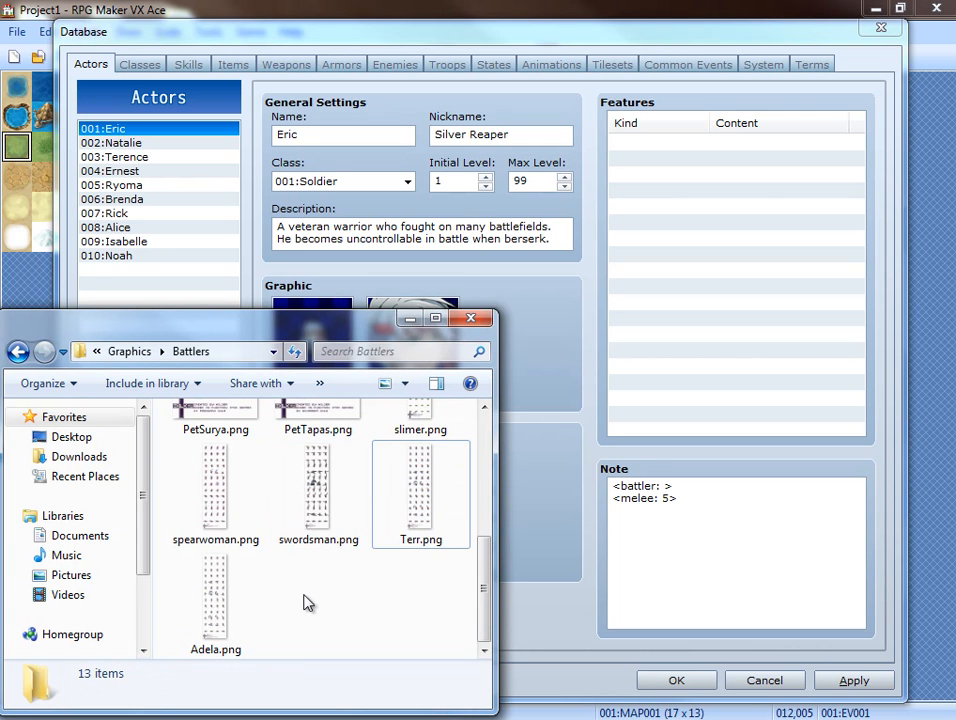
scroll(373, 583, "up", 1)
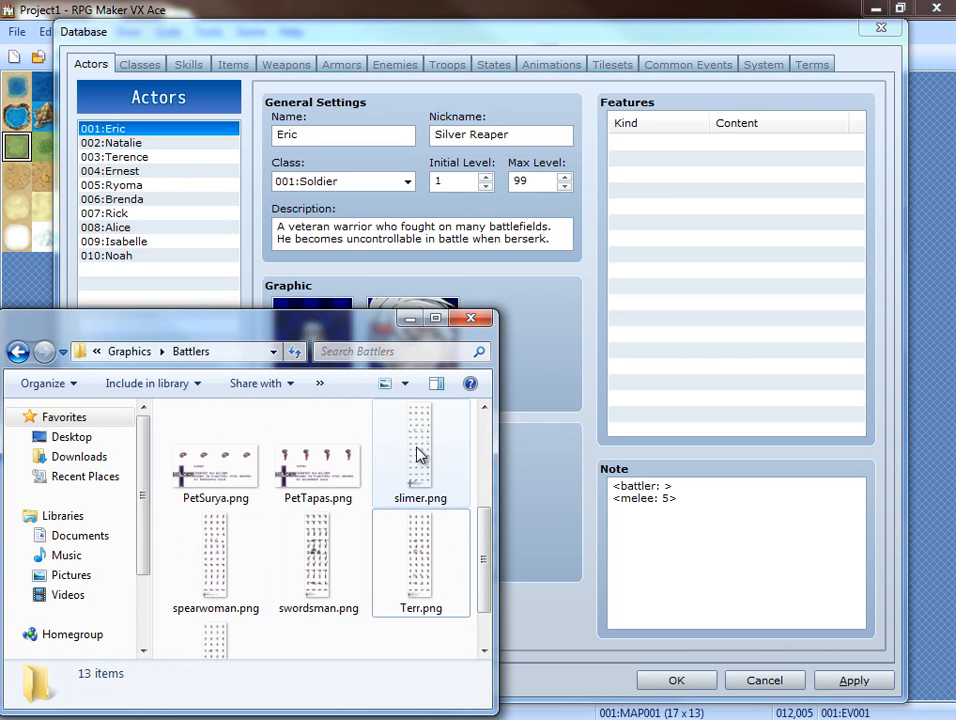
scroll(410, 470, "up", 2)
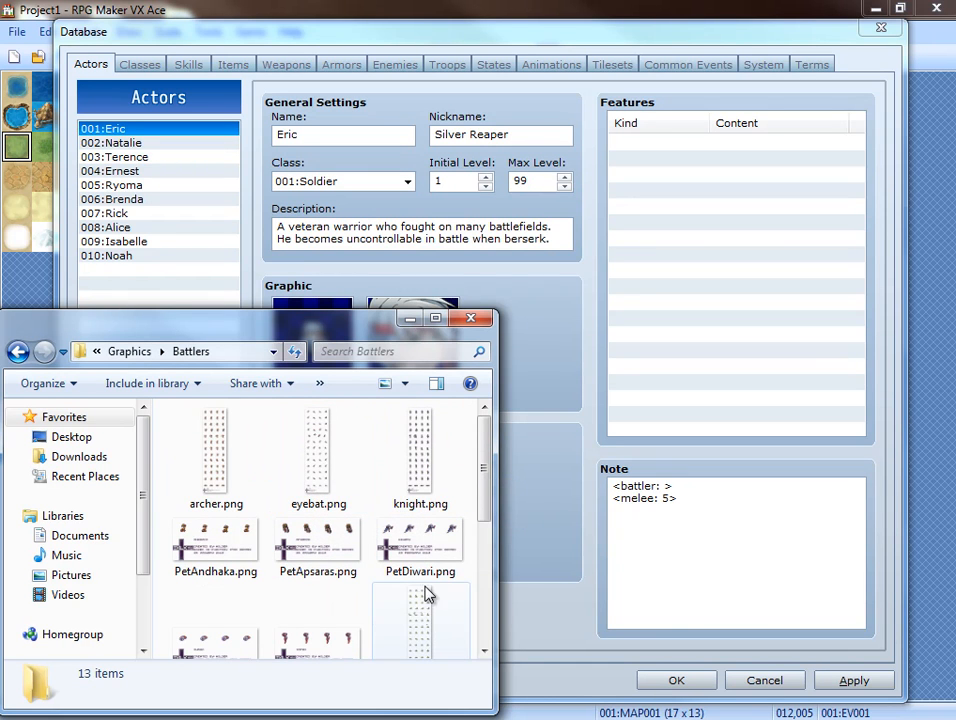
left_click(422, 632)
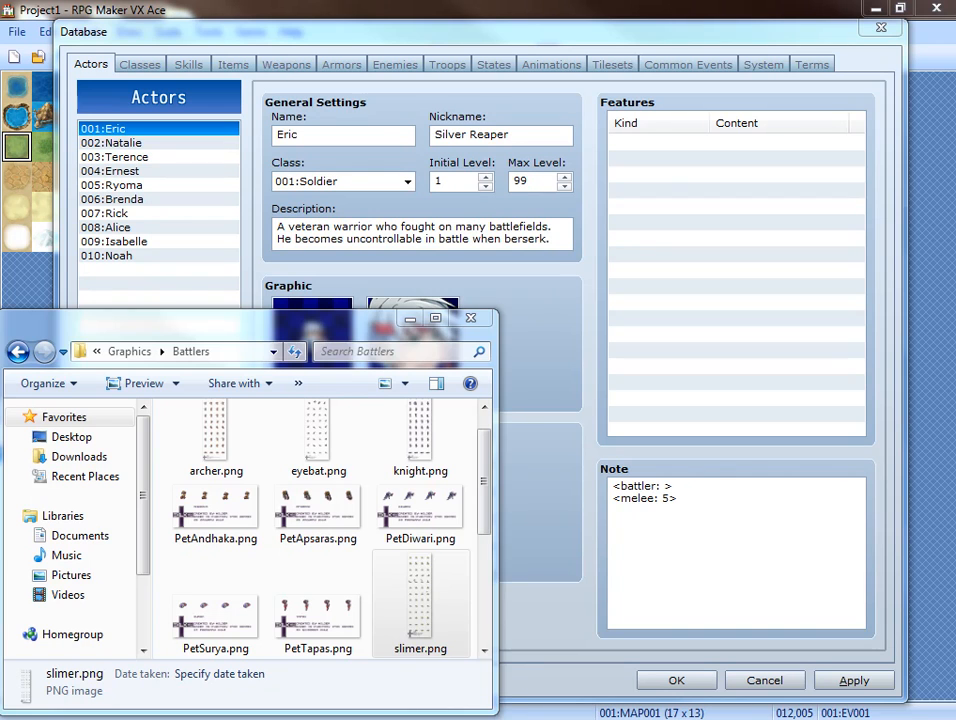
left_click(666, 488)
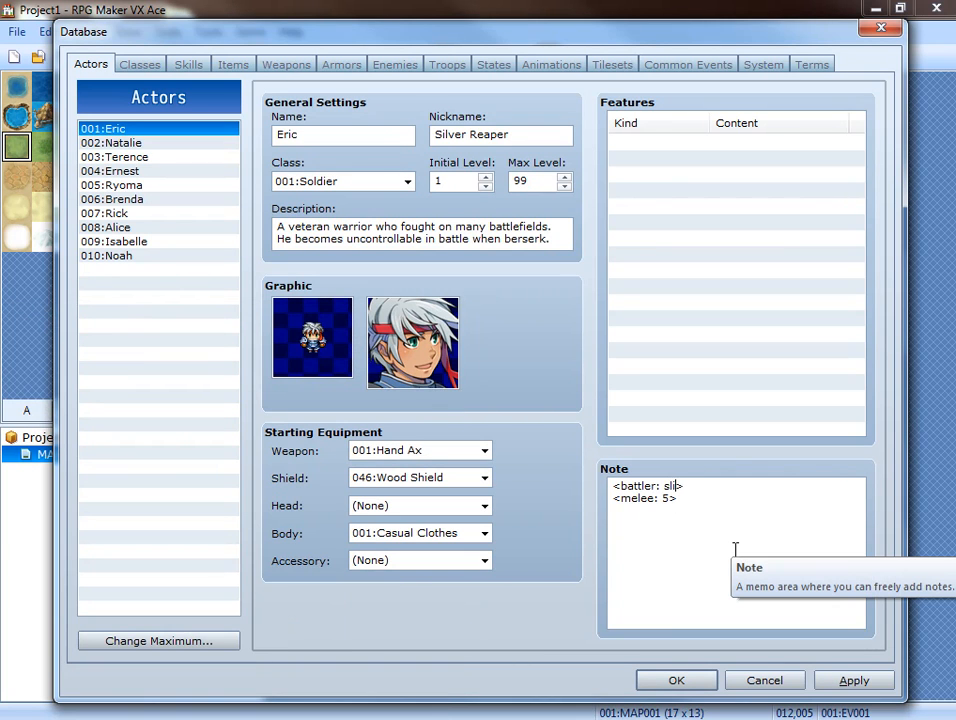
Review Ernest's battler tag, then apply the actor changes and close the database.
left_click(125, 172)
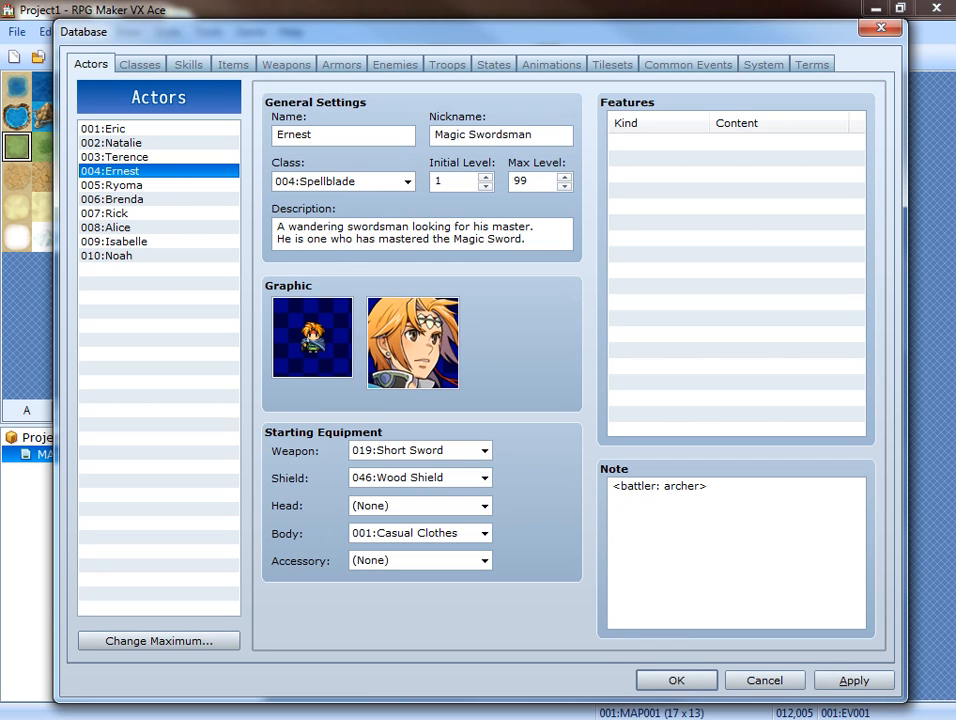
key("alt+Tab")
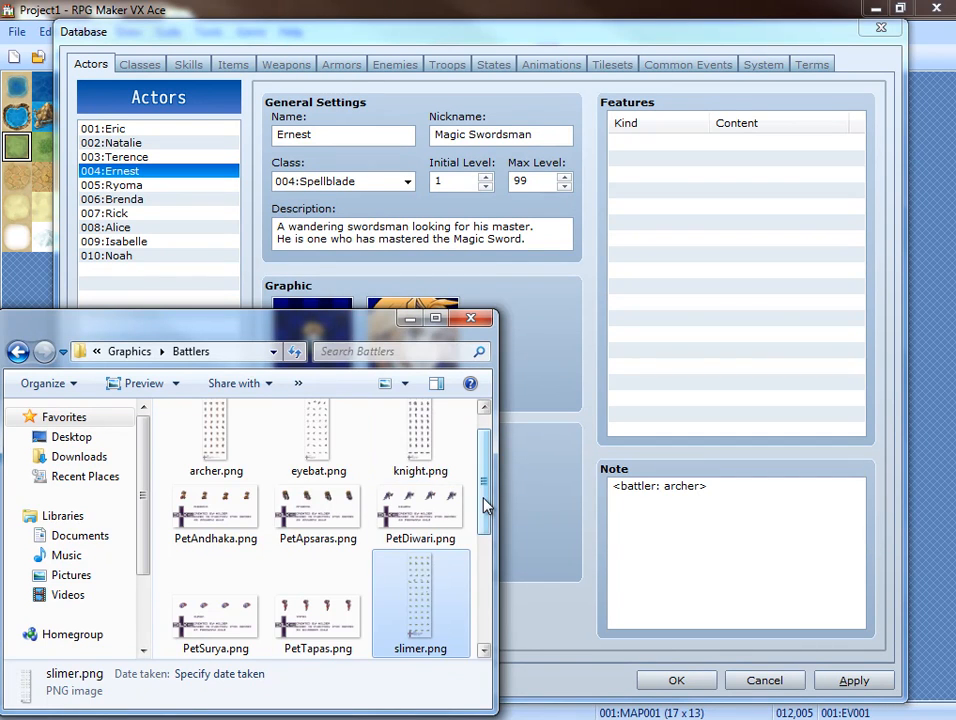
scroll(484, 507, "down", 1)
left_click(856, 681)
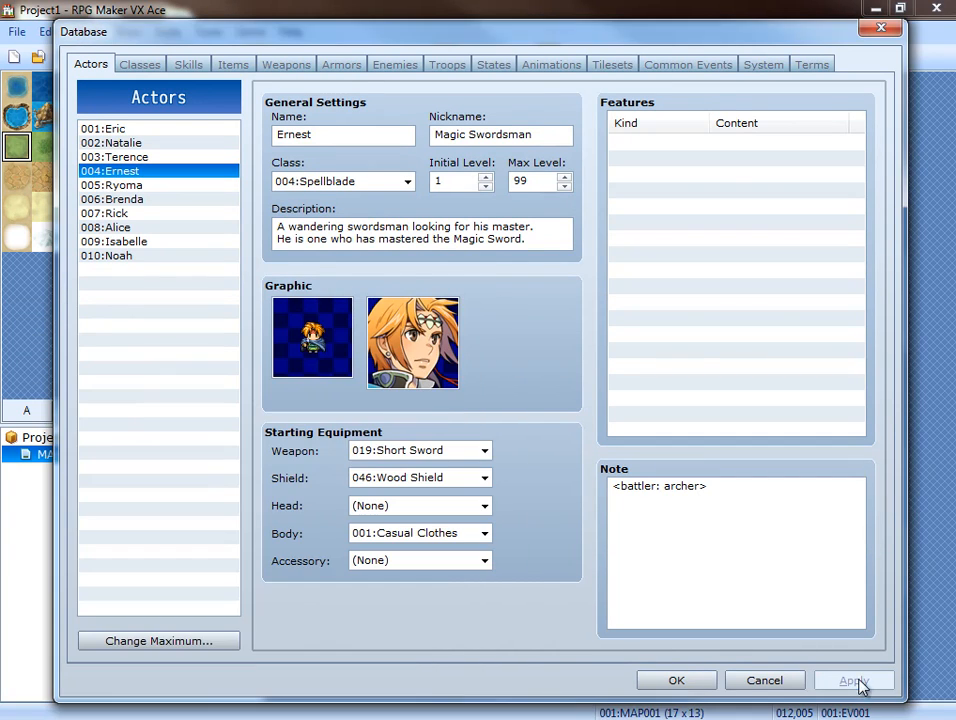
left_click(697, 681)
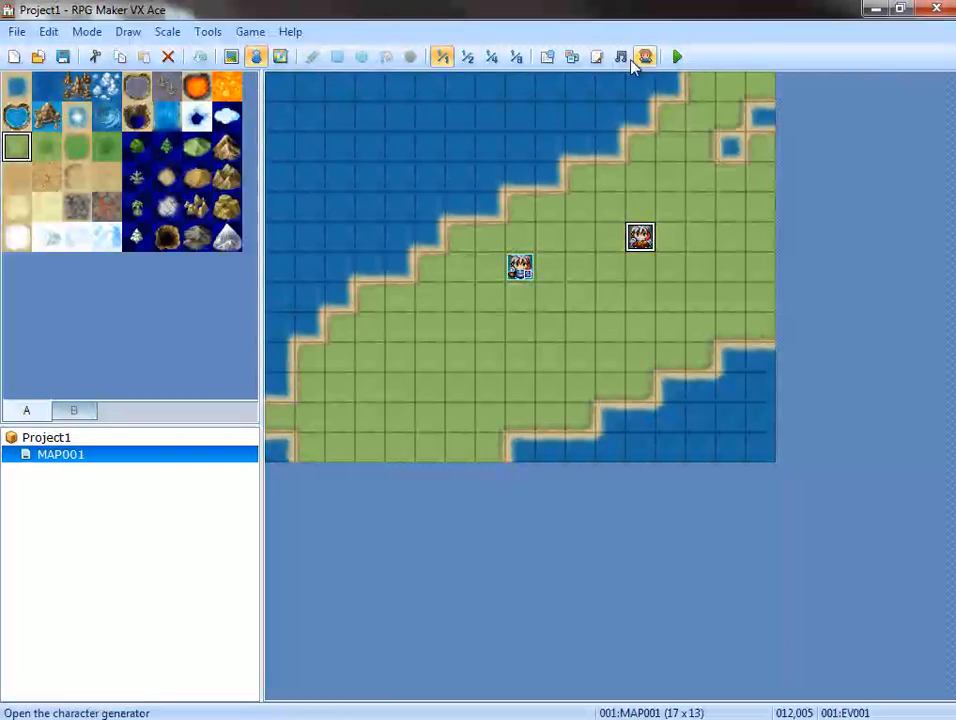
Examine the note tag instructions and the settings section of the Galv's Animated Battlers script.
left_click(600, 58)
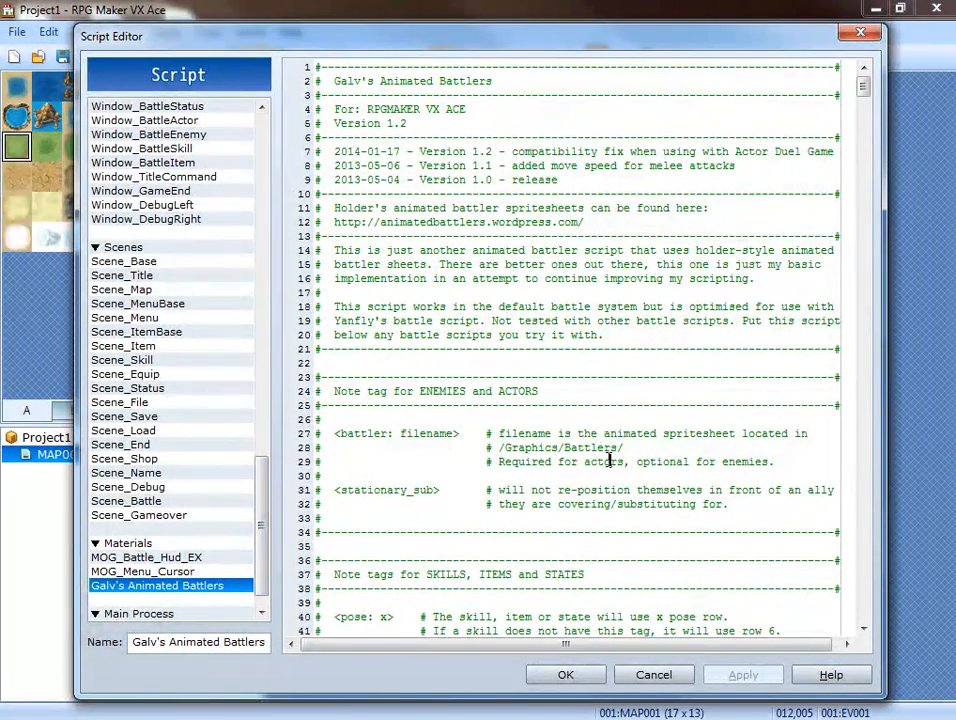
scroll(412, 340, "down", 12)
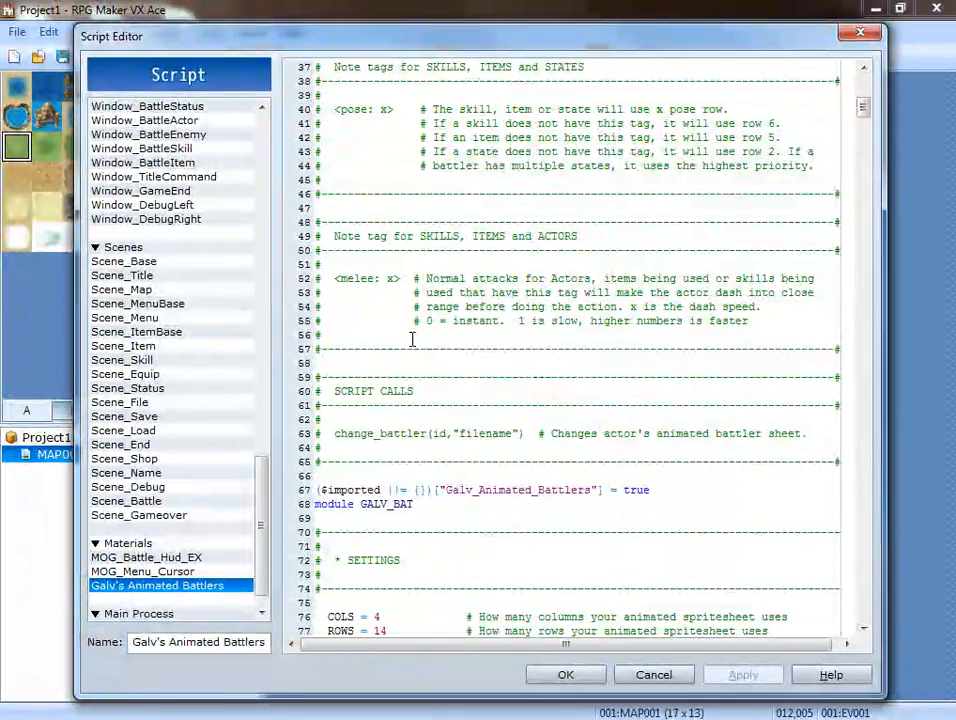
scroll(412, 340, "down", 6)
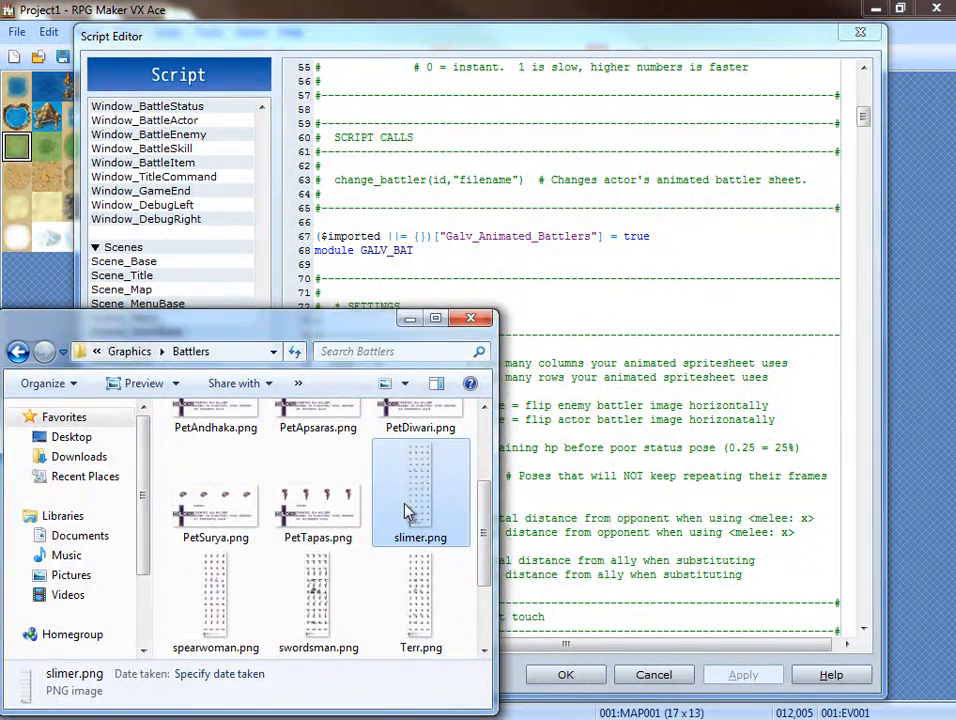
Compare the script's COLS and ROWS settings with the pose layout of the slimer, Terr and spearwoman spritesheets.
double_click(405, 512)
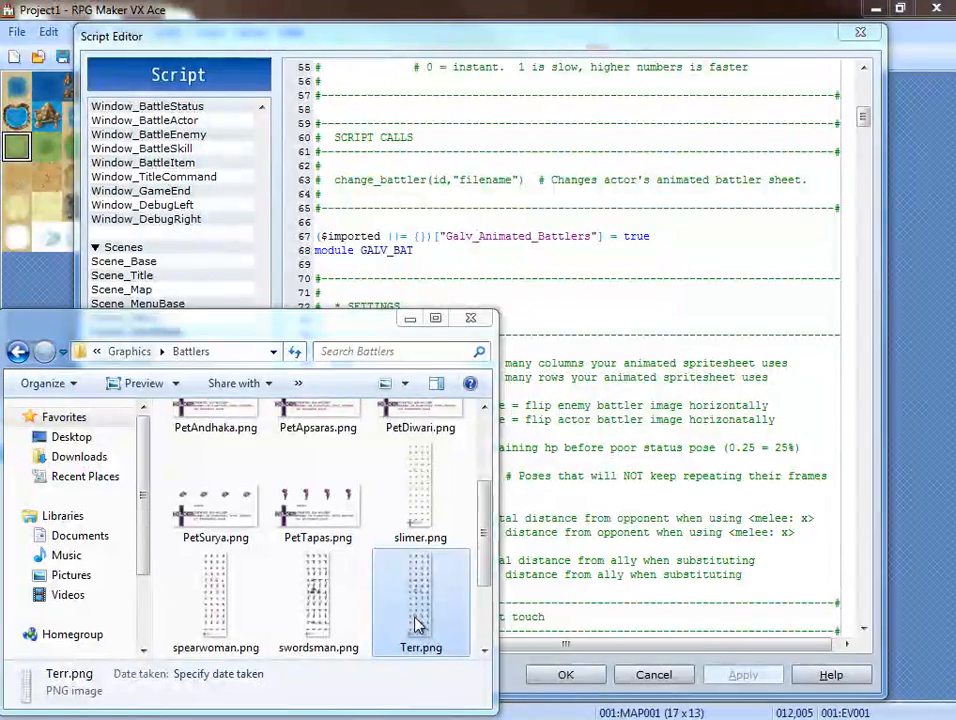
left_click_drag(955, 421, 348, 3)
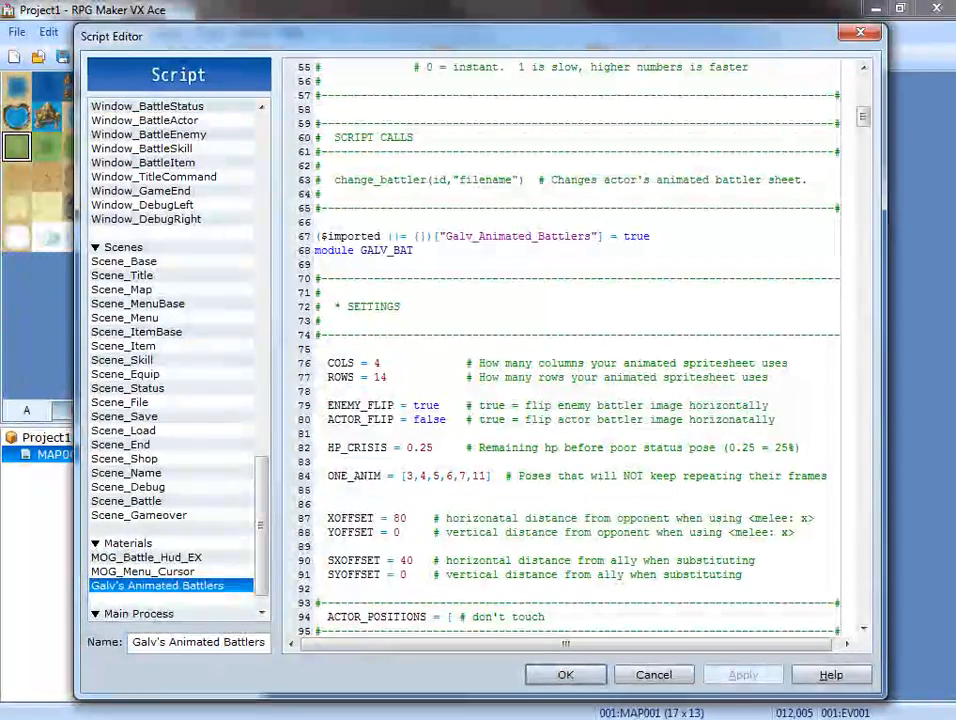
left_click(380, 362)
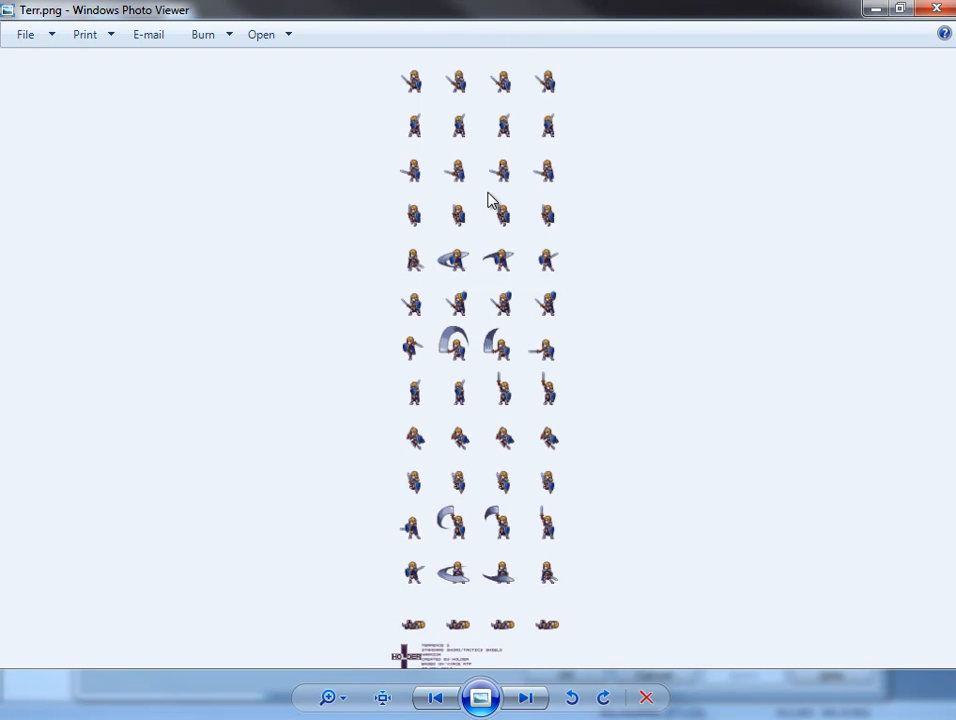
key("Right")
key("Left")
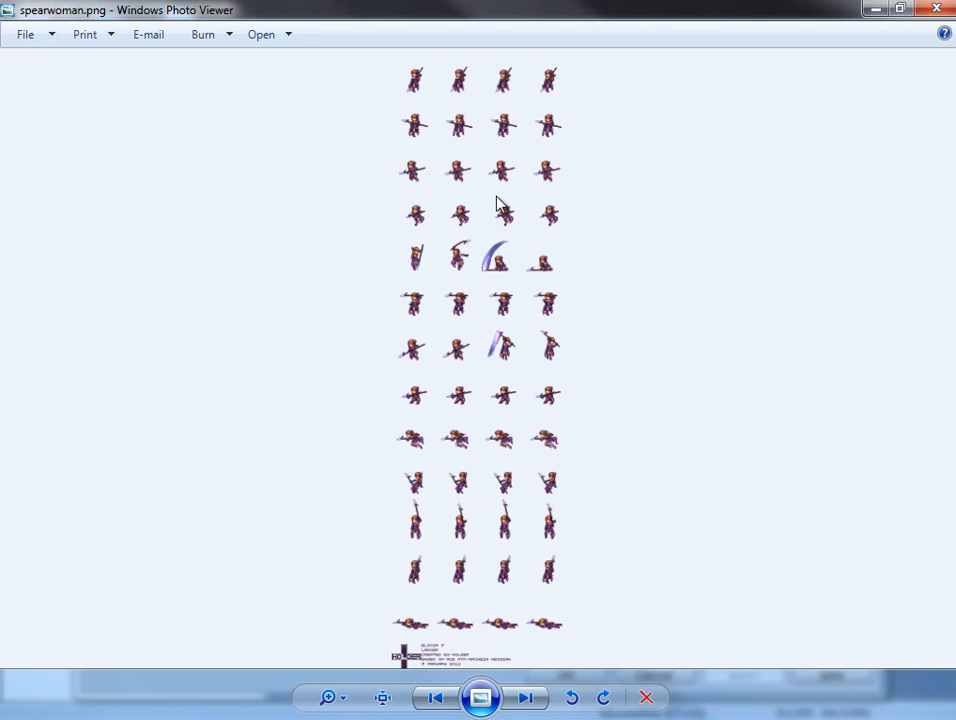
Browse the battler spritesheets, including PetSurya, eyebat, Adela and spearwoman, to compare their pose row layouts.
key("Left")
key("Left")
key("Left")
key("Left")
key("Left")
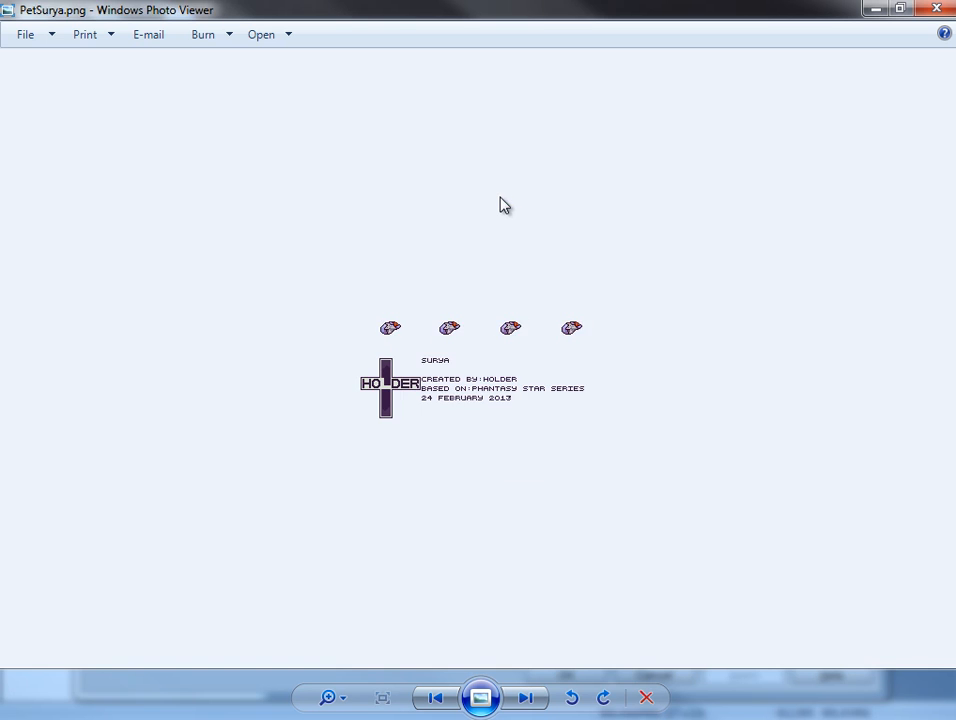
key("Left")
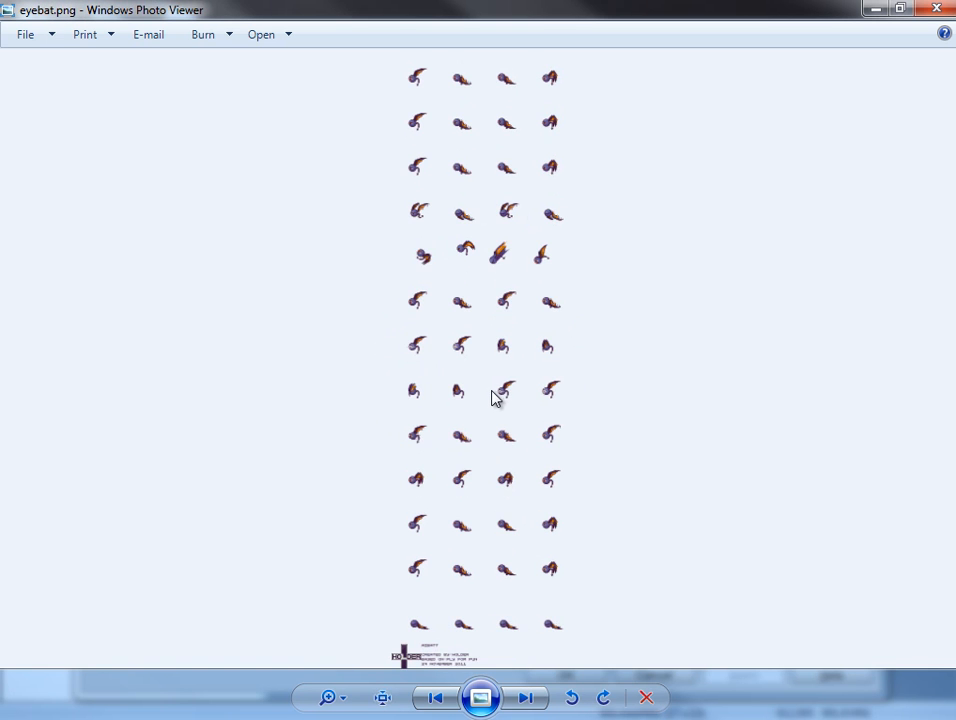
key("Right")
key("Left")
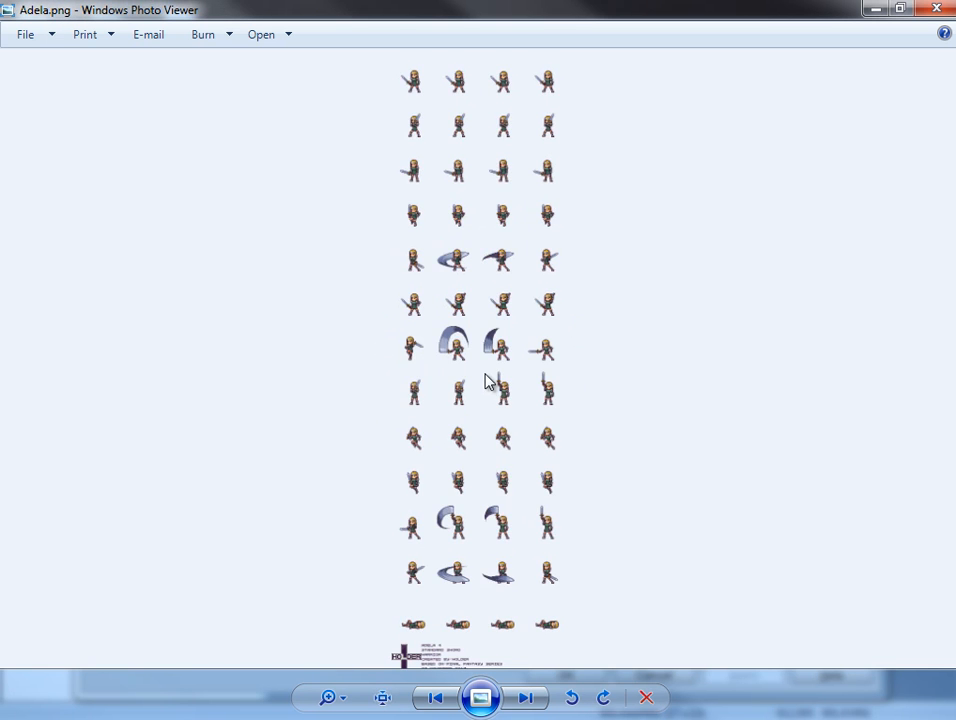
key("Left")
key("Left")
key("Left")
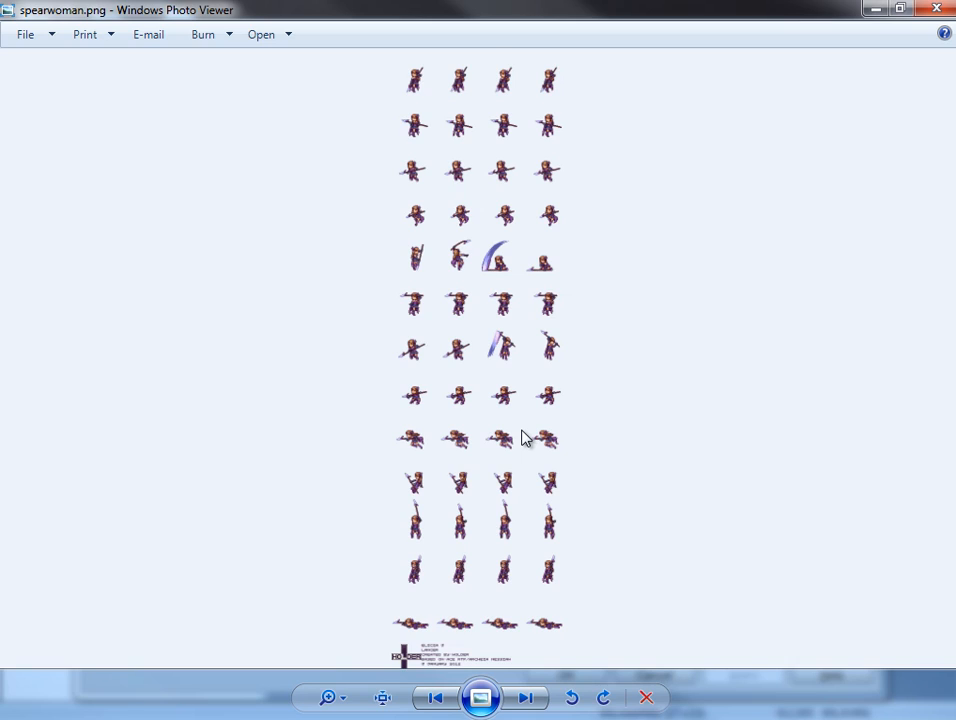
Examine the spearwoman spritesheet's pose rows up close, from the first row down to the Holder credit.
left_click(399, 719)
scroll(575, 418, "up", 4)
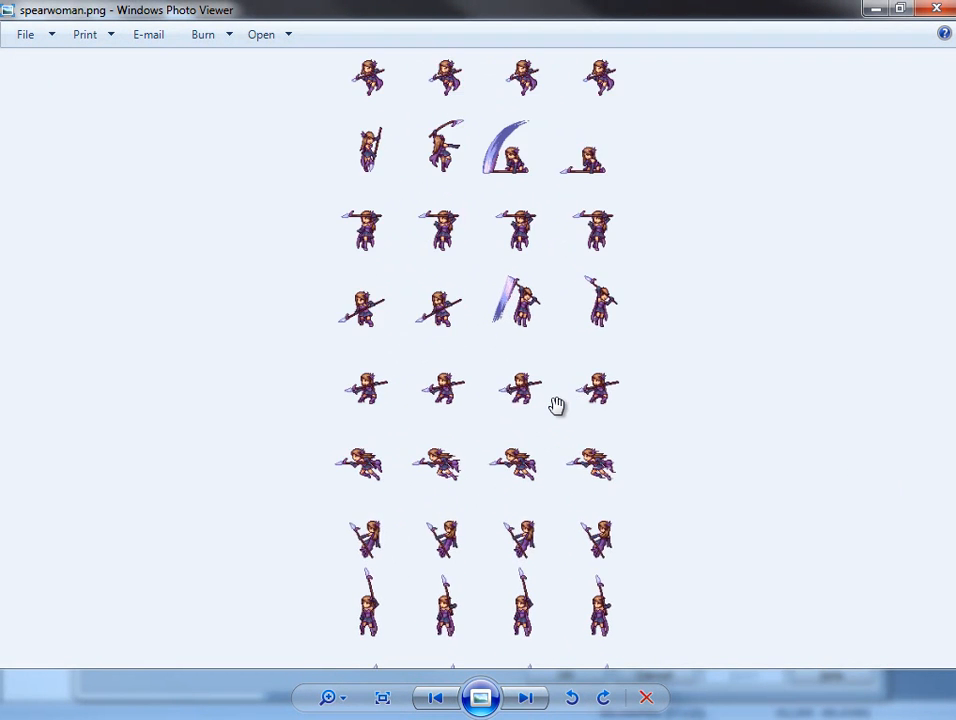
left_click_drag(597, 250, 589, 700)
left_click_drag(589, 640, 627, 4)
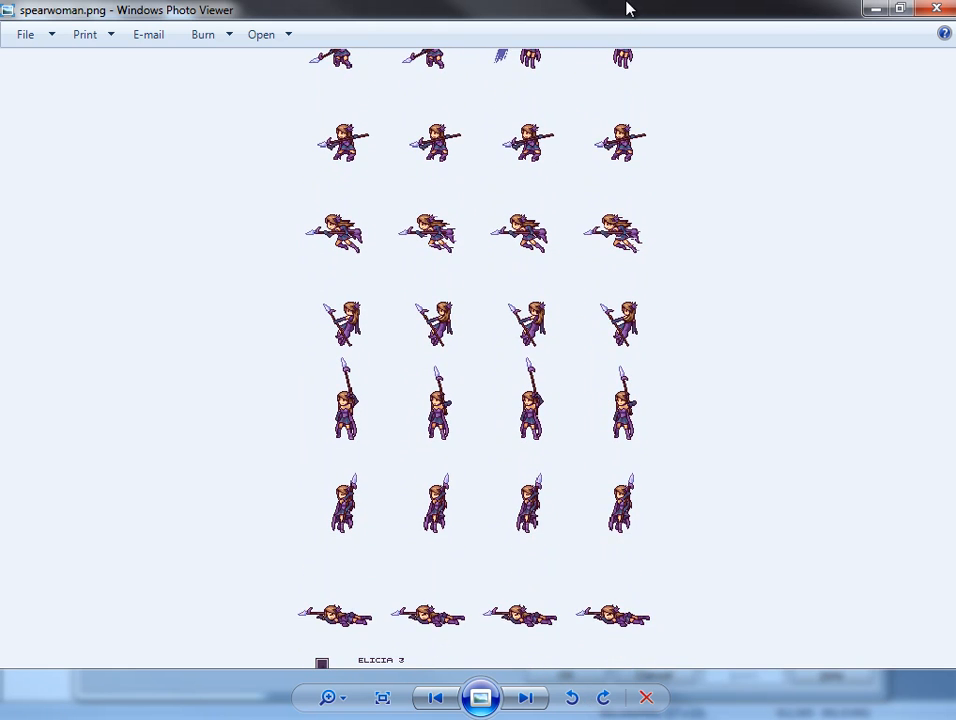
left_click_drag(576, 423, 594, 227)
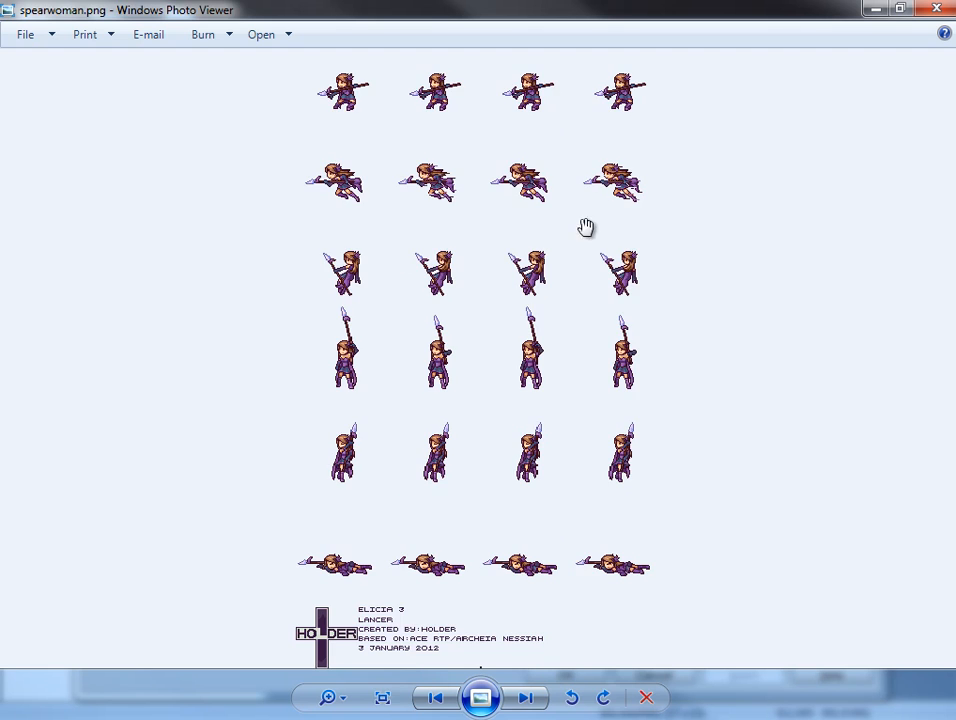
Find the knight spritesheet and inspect its idle, guard and poor status pose rows up close.
key("Left")
key("Left")
key("Left")
key("Left")
key("Left")
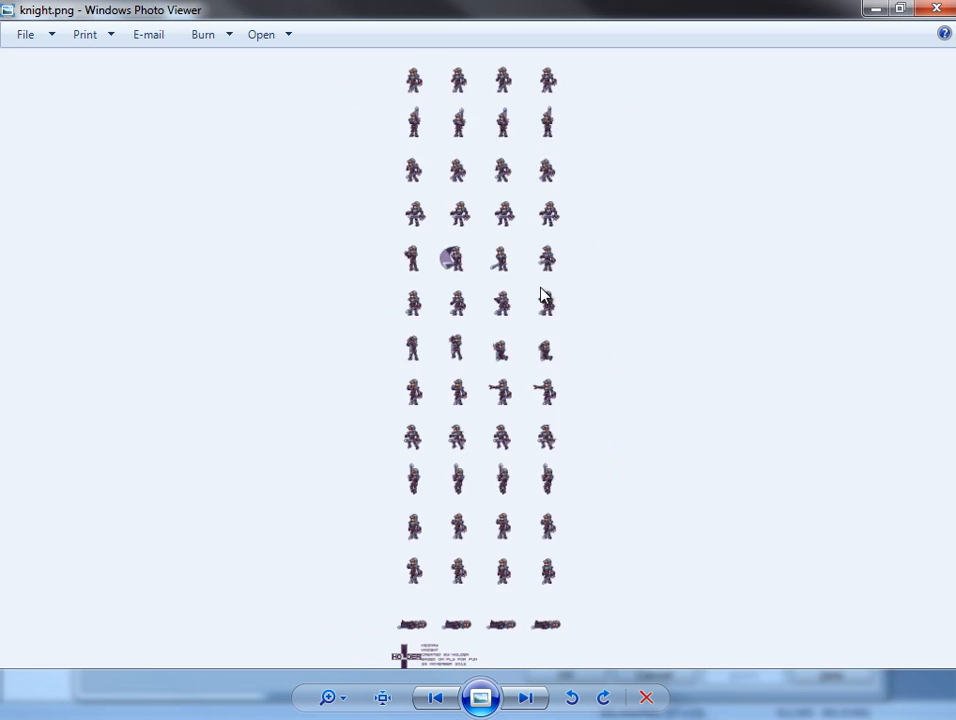
key("Right")
scroll(498, 292, "up", 5)
left_click_drag(497, 305, 555, 700)
left_click_drag(487, 363, 491, 448)
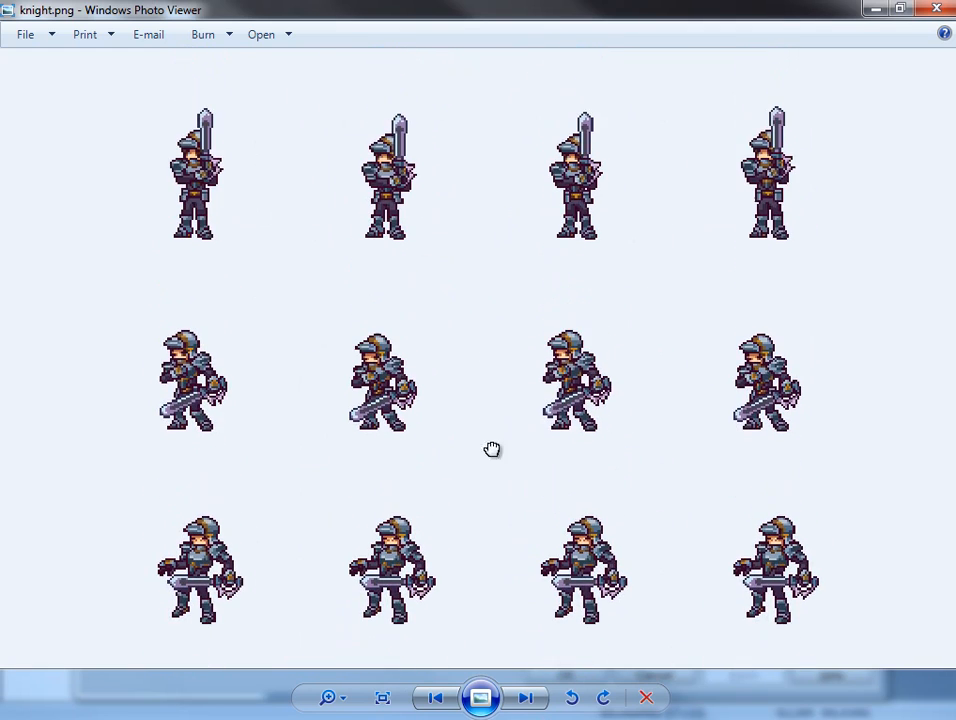
left_click_drag(367, 341, 432, 206)
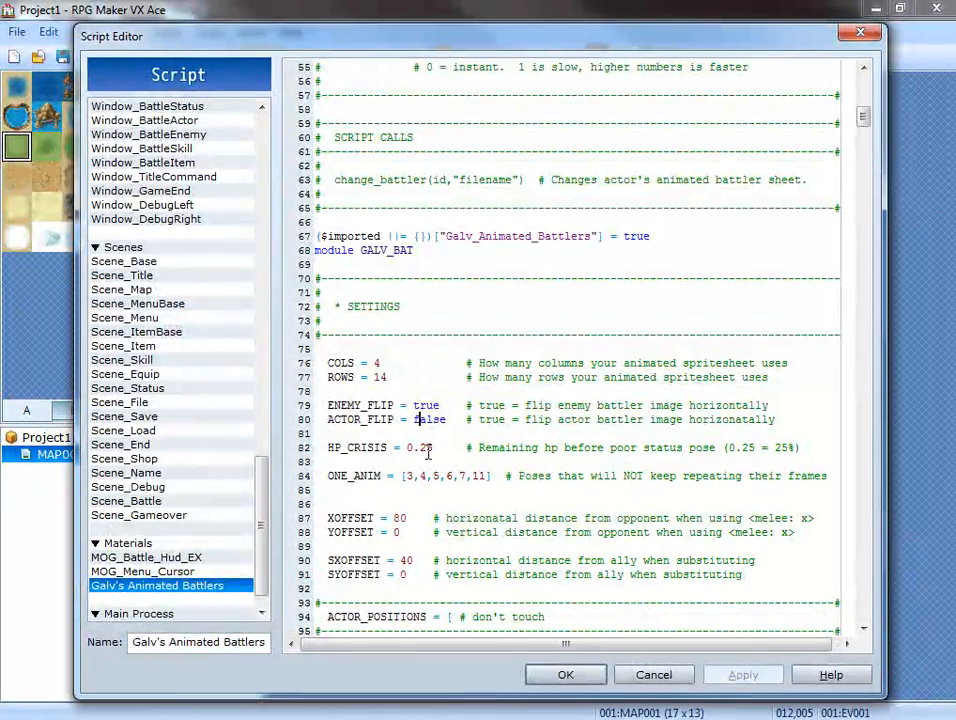
Set HP_CRISIS to 0.50 in the Galv's Animated Battlers script settings.
left_click(427, 451)
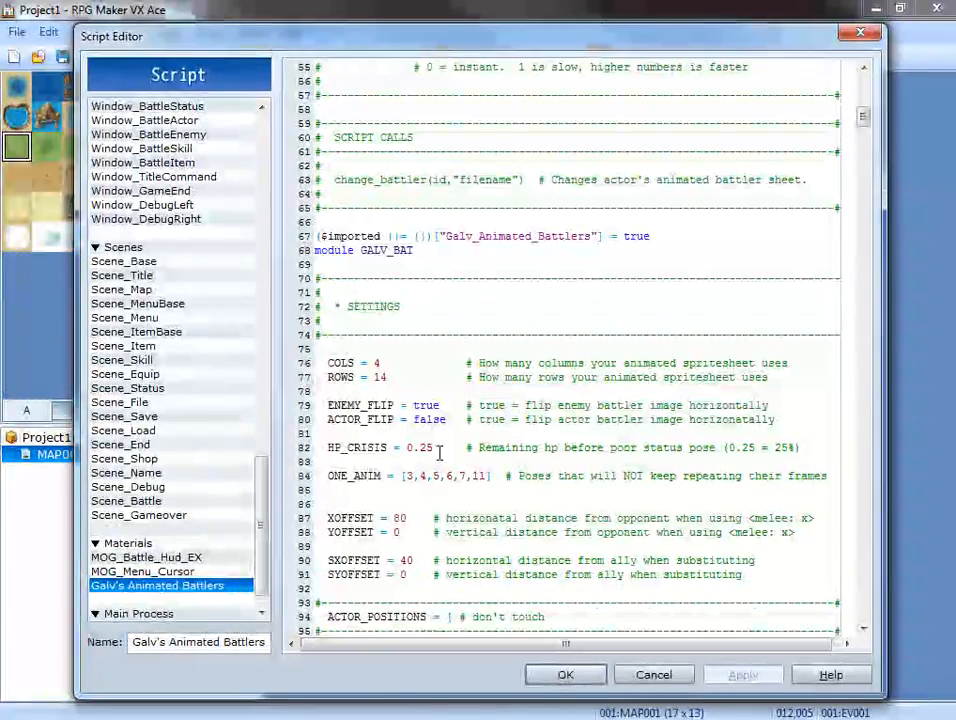
key("Right")
key("BackSpace")
key("BackSpace")
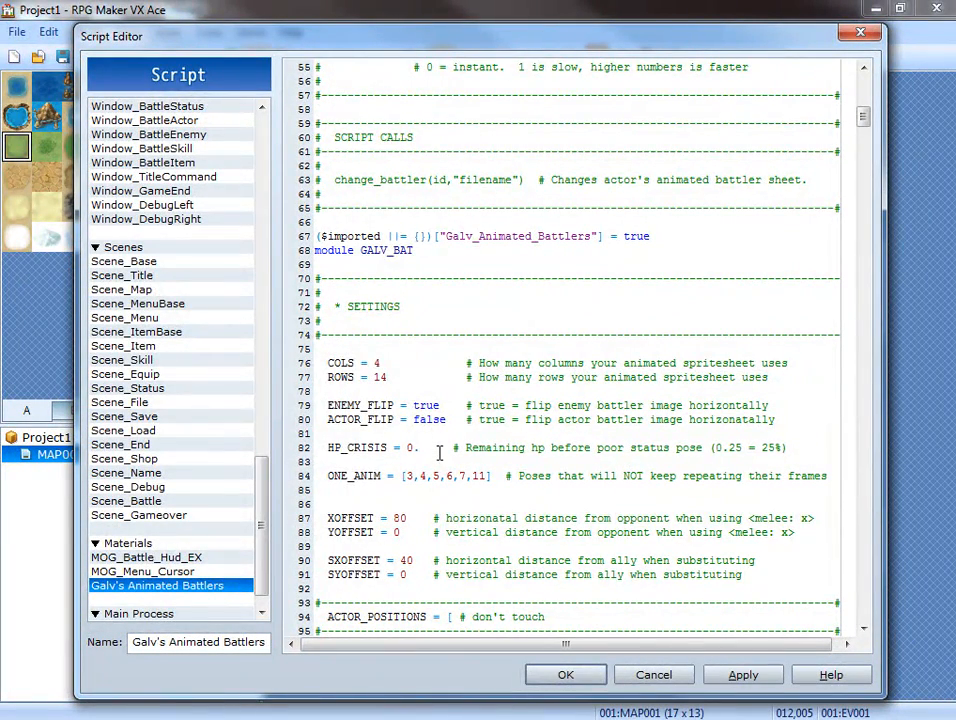
type("50")
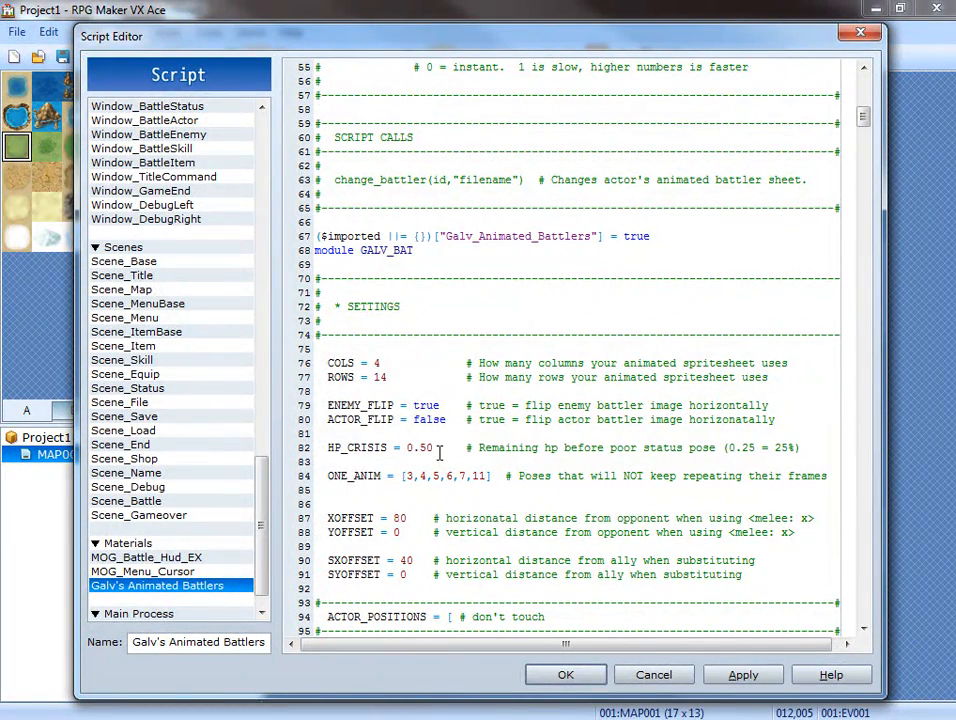
Compare the script's ONE_ANIM pose numbers with the knight spritesheet's rows, then close the image.
left_click(407, 477)
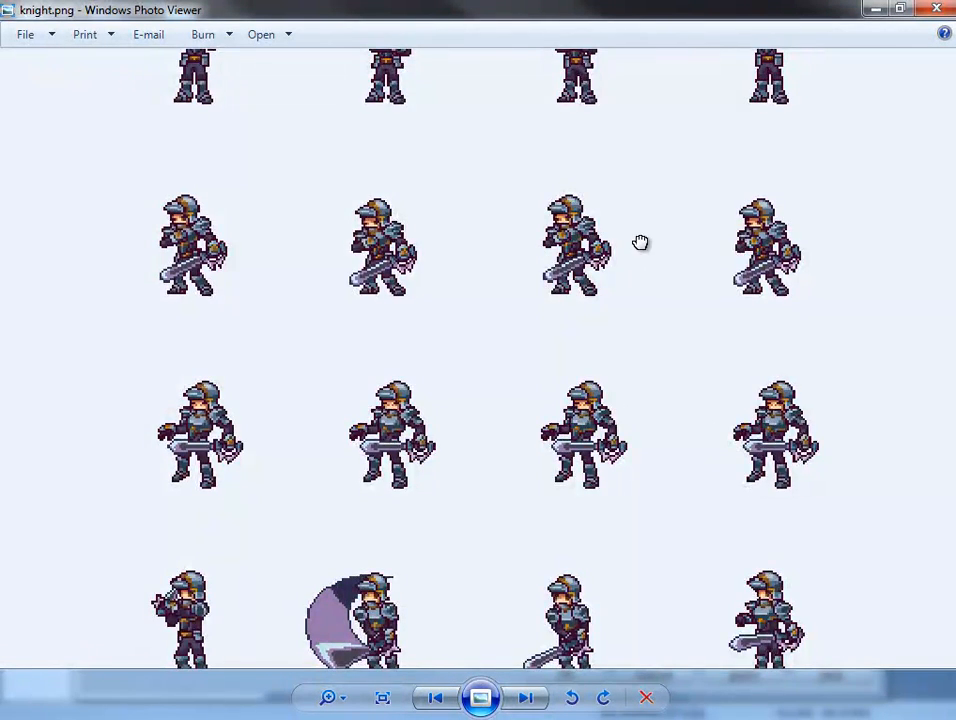
left_click_drag(640, 241, 638, 566)
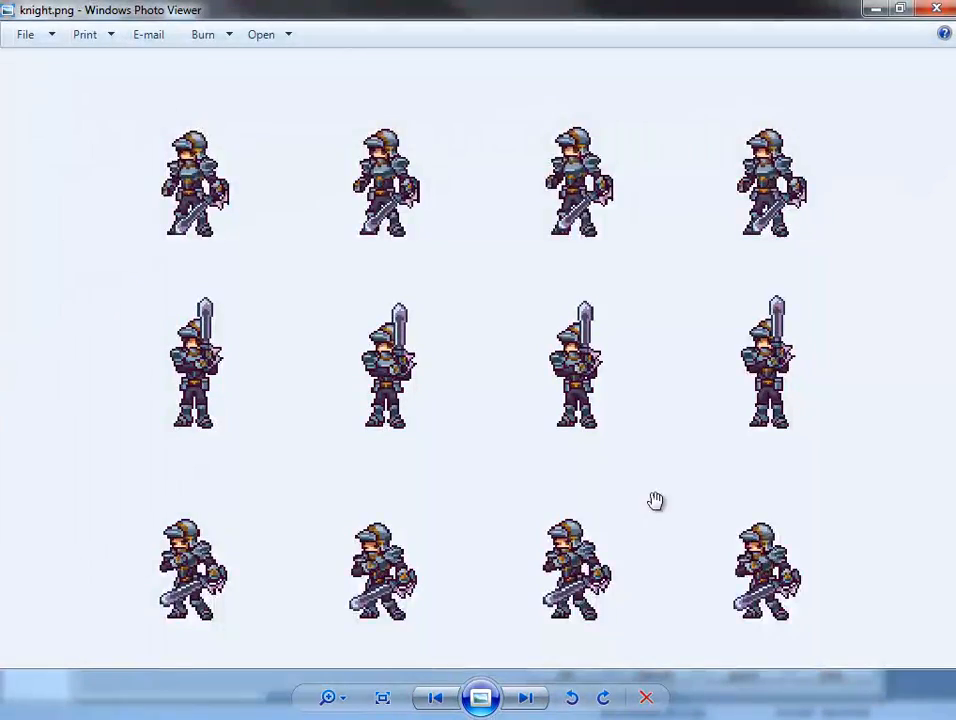
left_click_drag(655, 500, 674, 231)
left_click_drag(654, 526, 654, 441)
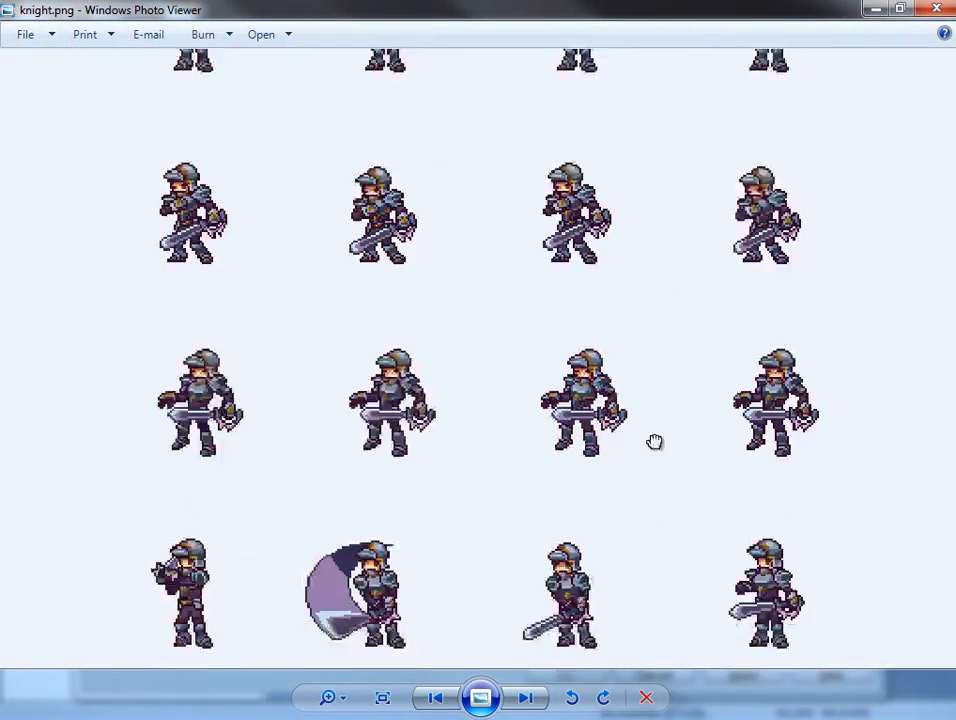
left_click_drag(655, 590, 711, 316)
left_click_drag(780, 628, 800, 256)
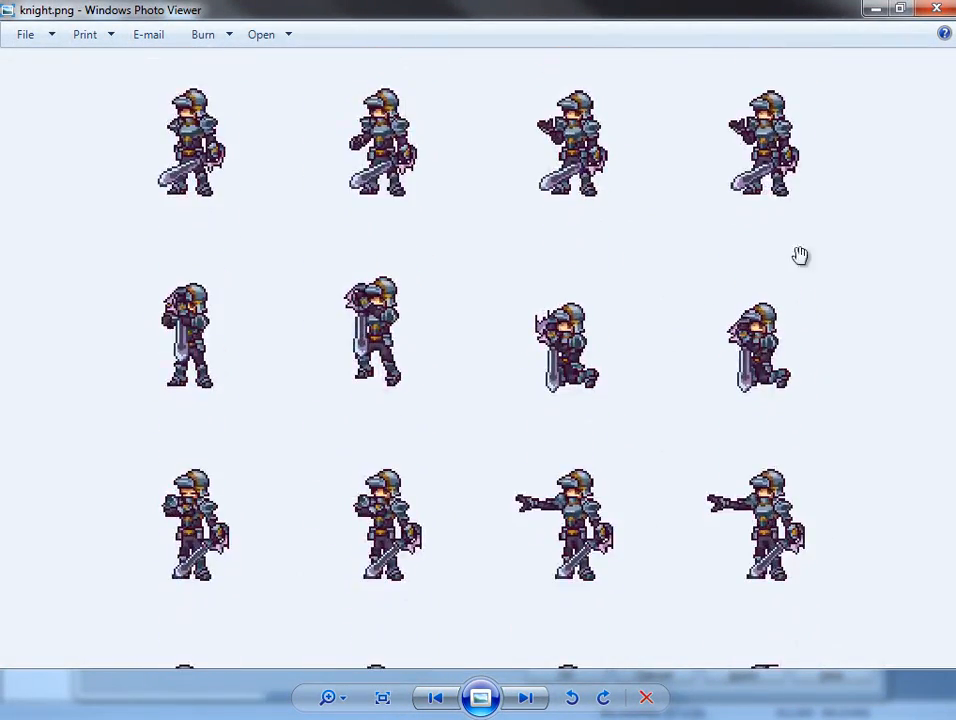
left_click_drag(548, 553, 554, 22)
left_click_drag(466, 512, 455, 164)
left_click_drag(438, 411, 437, 301)
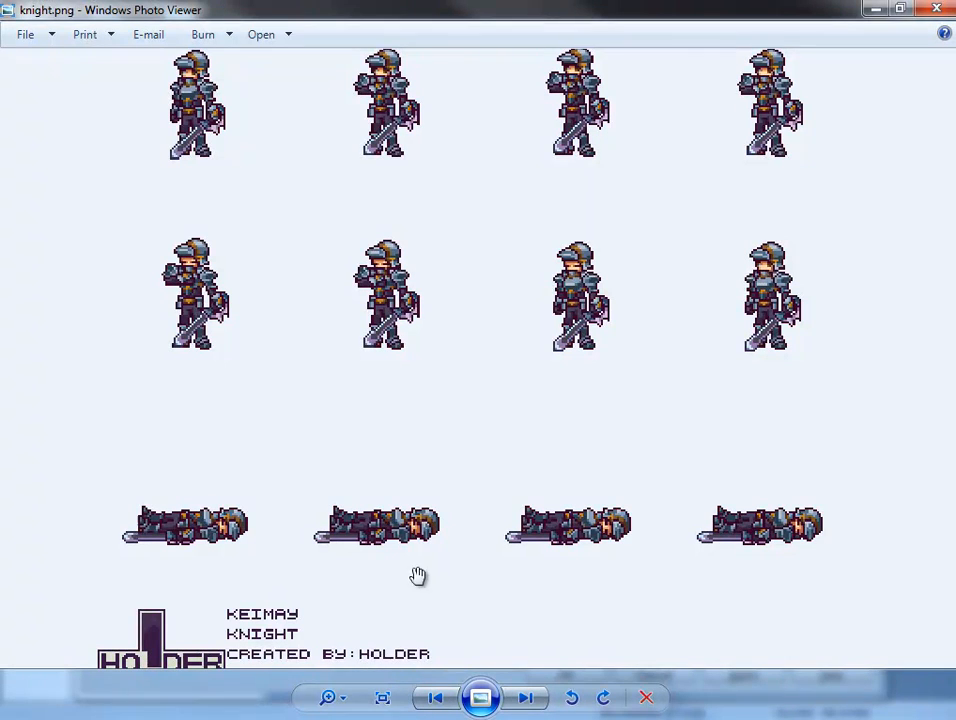
left_click_drag(444, 117, 450, 363)
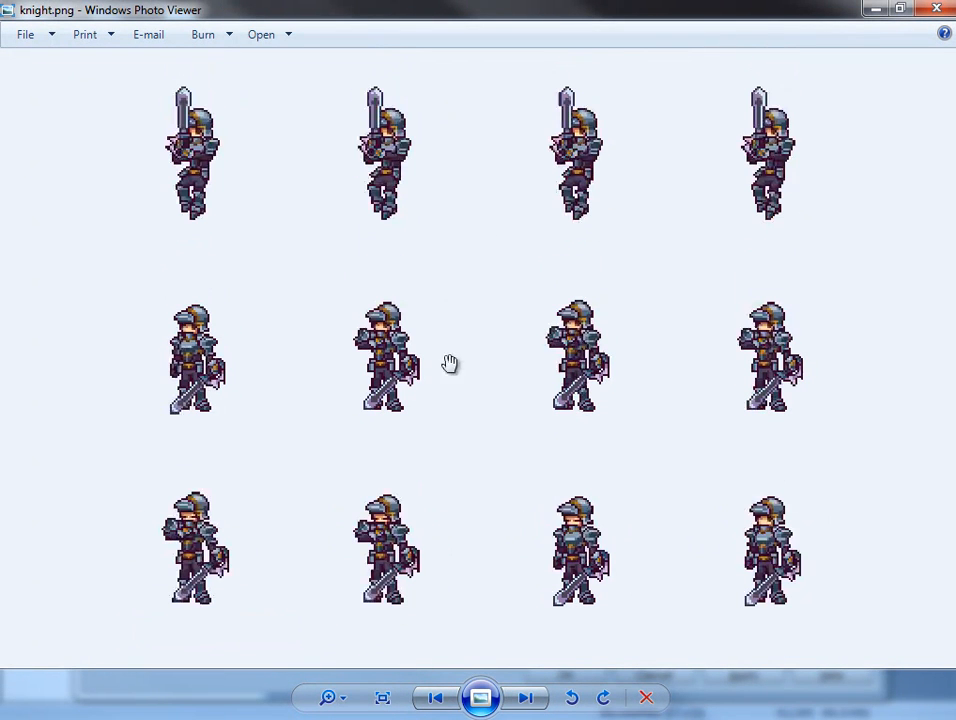
left_click(942, 10)
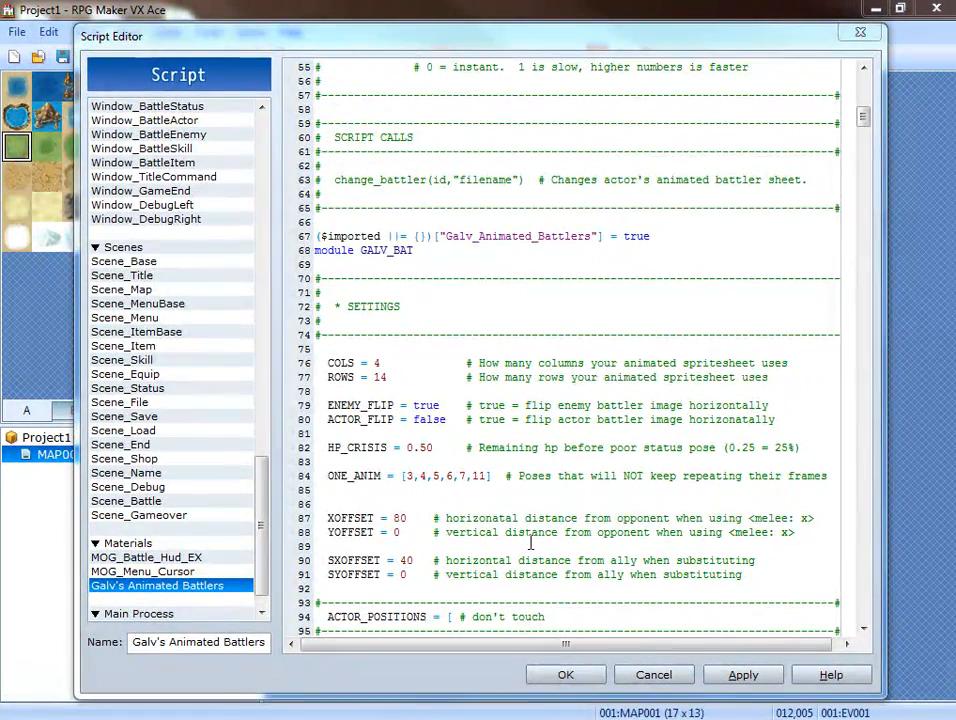
In ACTOR_POSITIONS, set the y locations of party members 1, 2 and 3 to 200, 220 and 240.
left_click(531, 541)
scroll(515, 500, "down", 3)
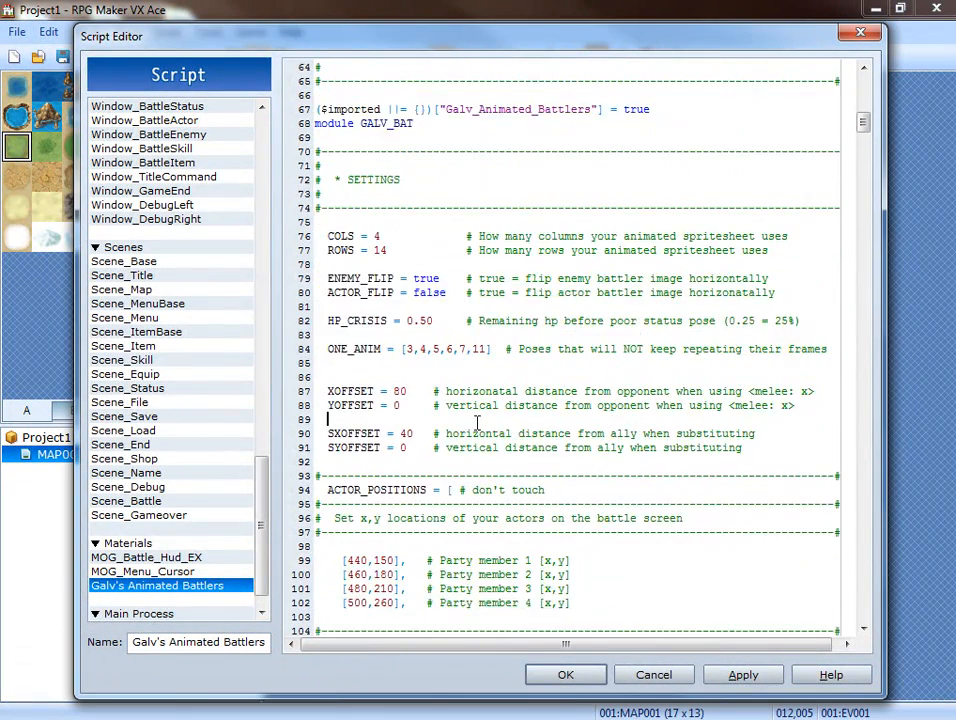
scroll(477, 422, "down", 2)
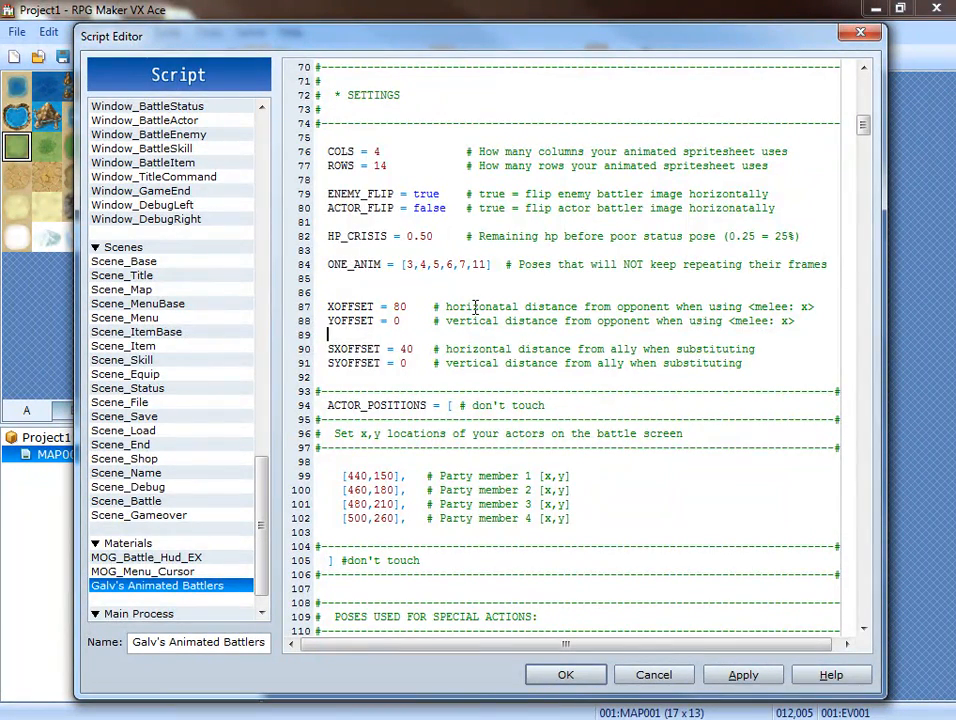
scroll(463, 296, "down", 2)
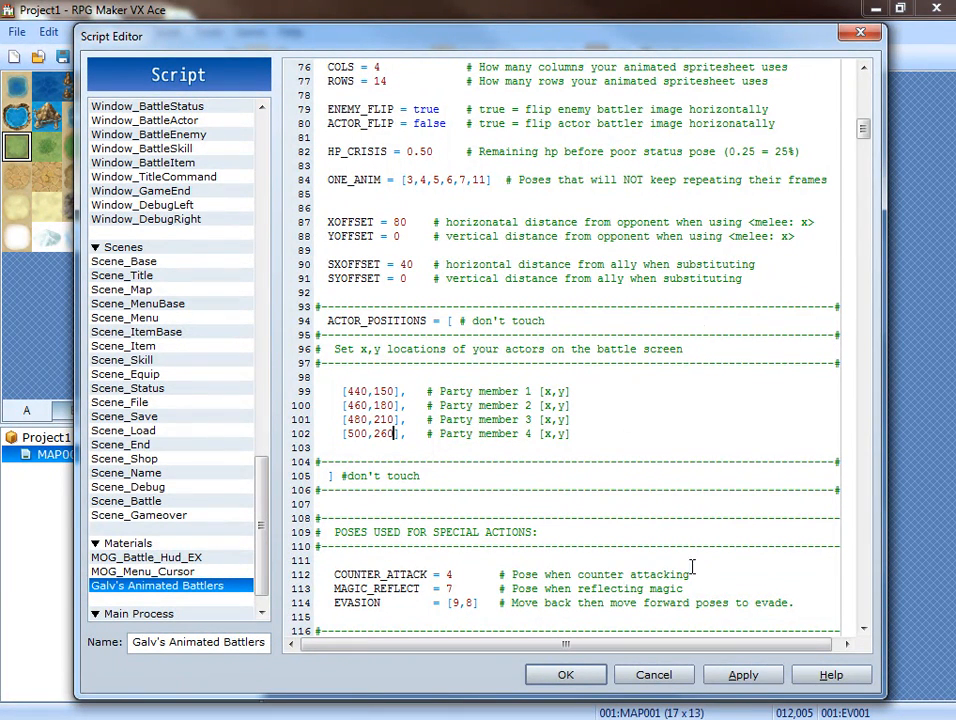
left_click(361, 419)
key("BackSpace")
type("4")
key("BackSpace")
key("BackSpace")
type("22")
key("BackSpace")
key("BackSpace")
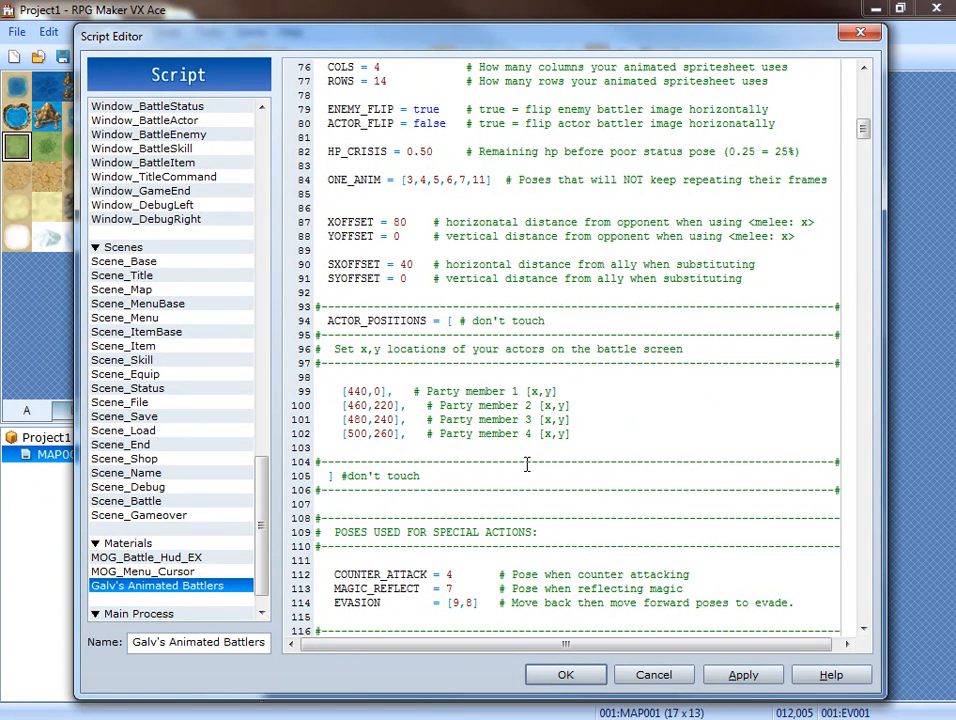
type("20")
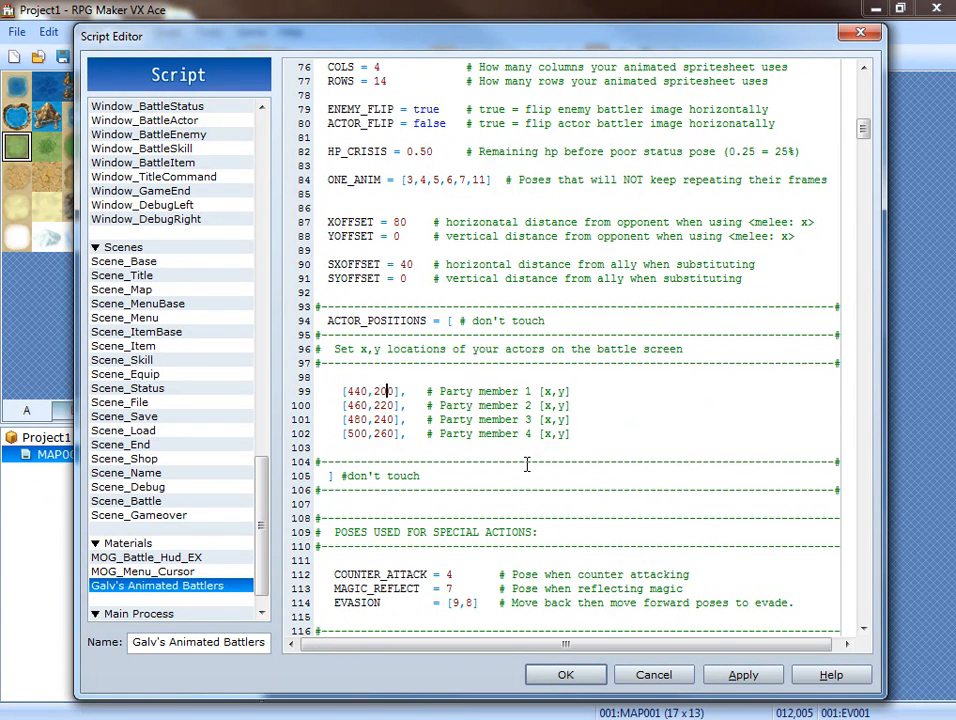
Review the script's special action poses and the default Holder spritesheet pose list.
scroll(455, 425, "down", 3)
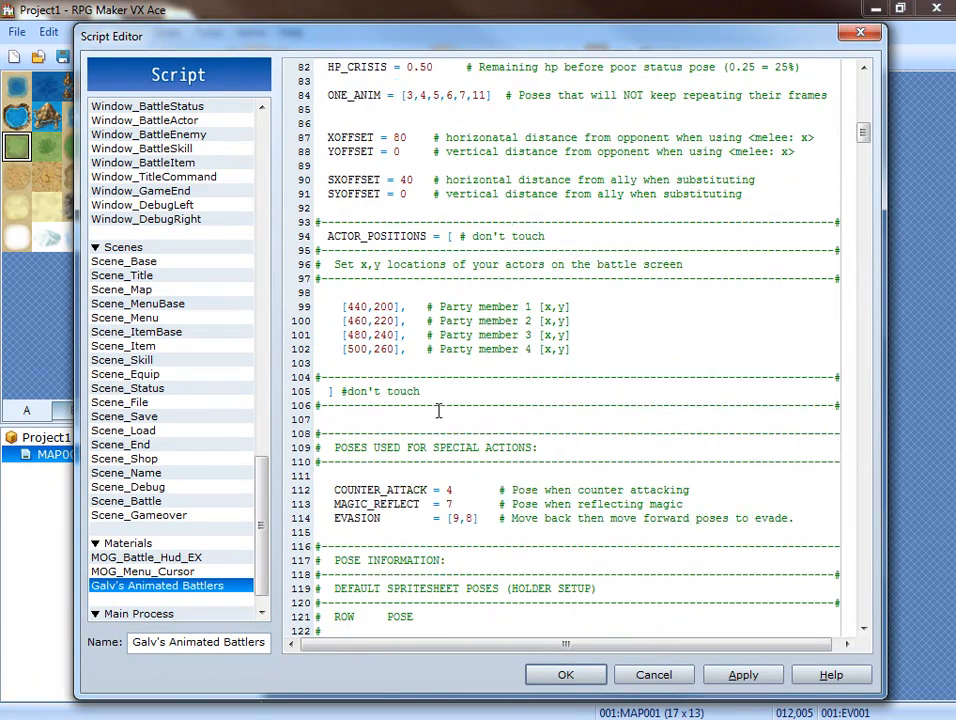
scroll(465, 355, "down", 1)
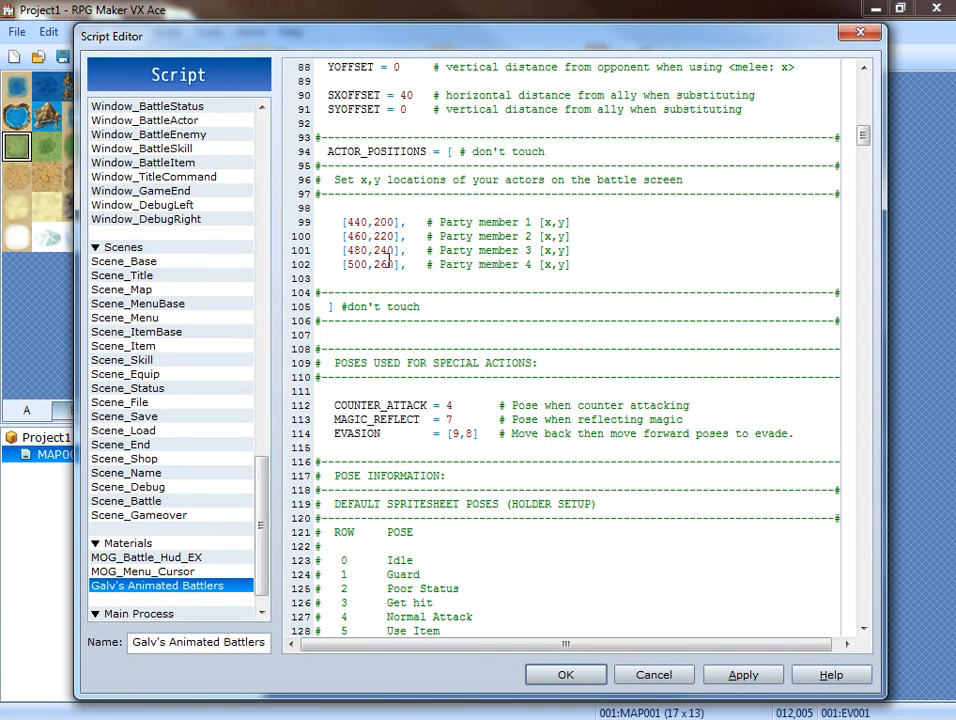
scroll(460, 260, "down", 2)
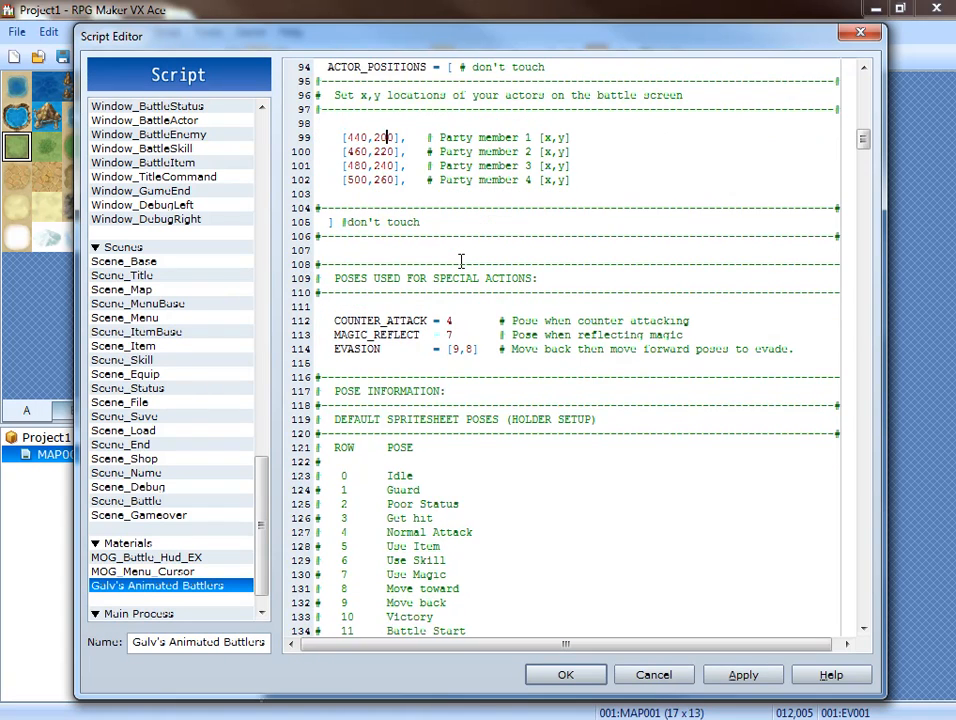
scroll(460, 260, "down", 1)
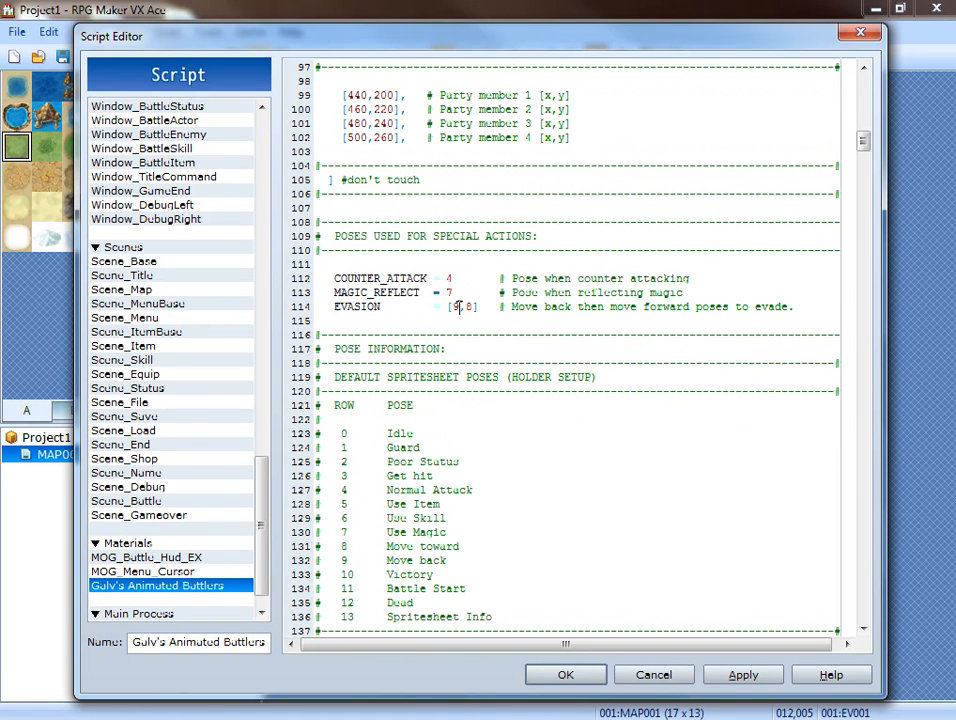
scroll(501, 390, "down", 4)
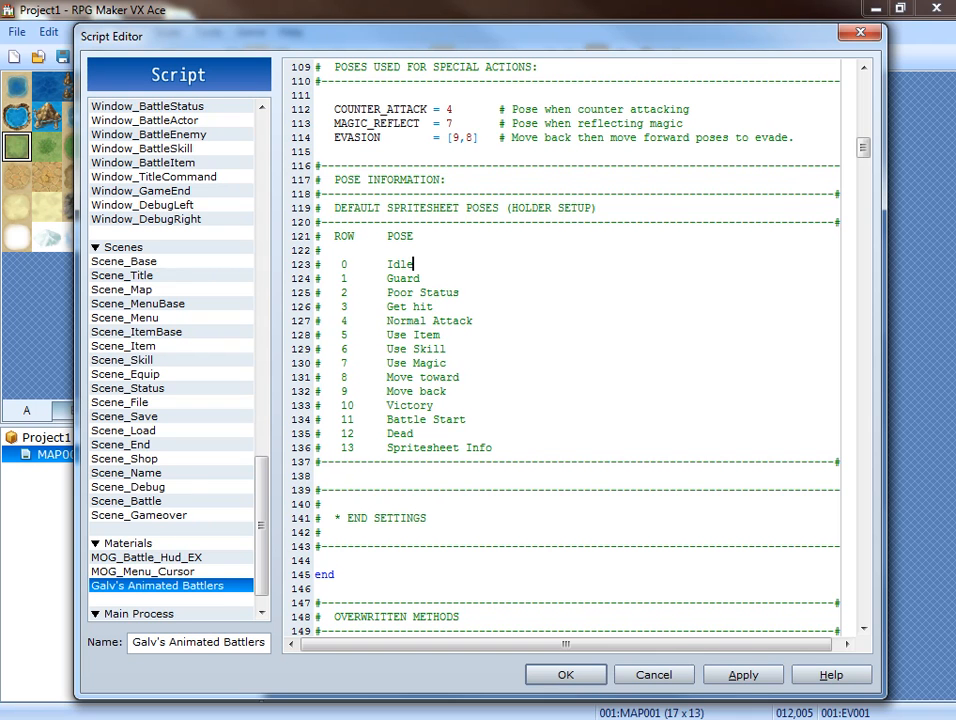
Place the image viewer beside the pose list, compare the archer spritesheet's rows with the listed poses, and return to the script.
left_click_drag(955, 104, 724, 88)
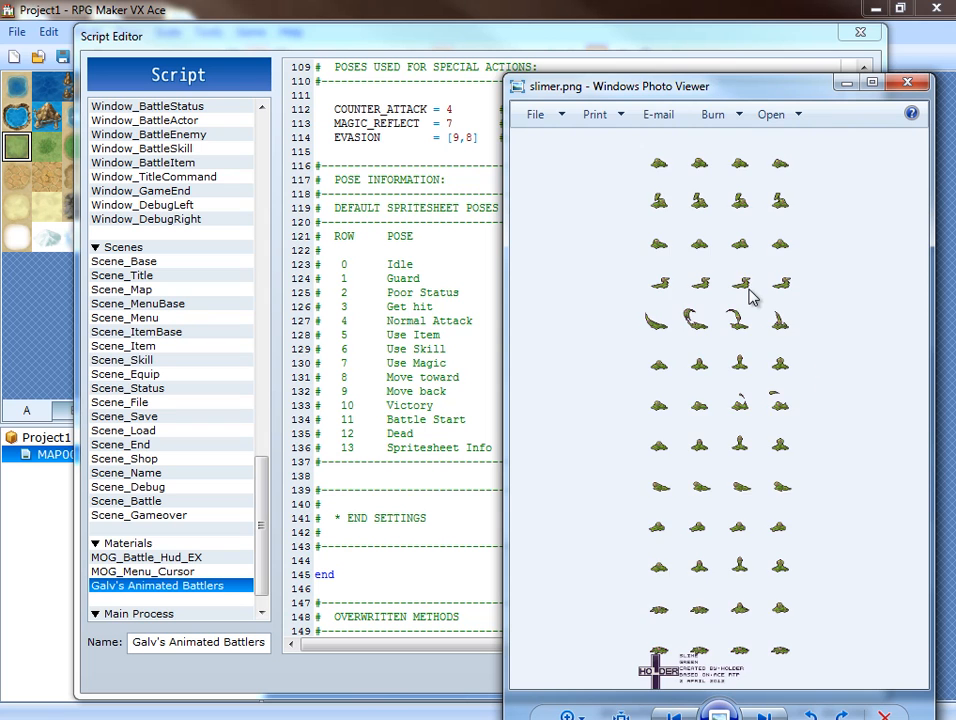
key("Right")
key("Right")
key("Right")
key("Right")
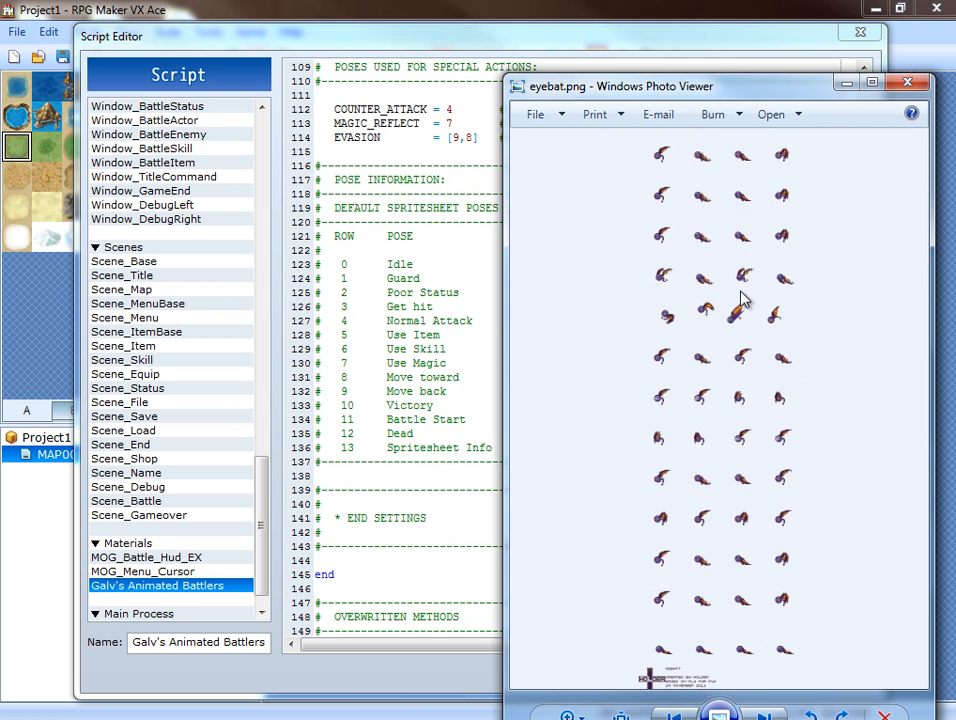
key("Right")
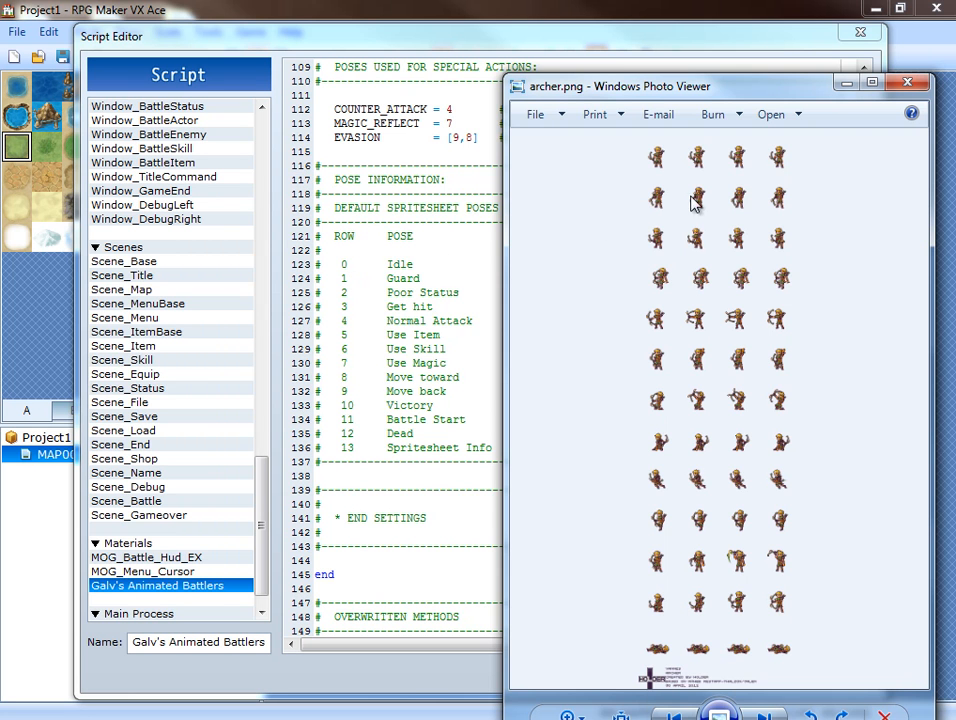
scroll(703, 203, "up", 5)
left_click_drag(691, 238, 706, 250)
left_click_drag(673, 466, 678, 282)
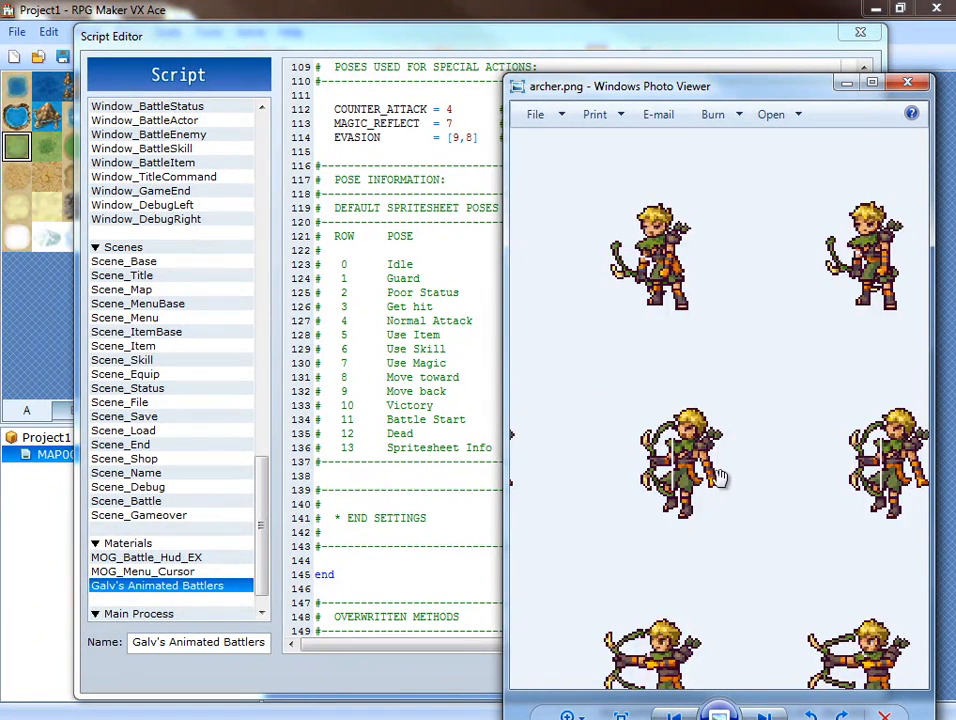
scroll(690, 472, "down", 4)
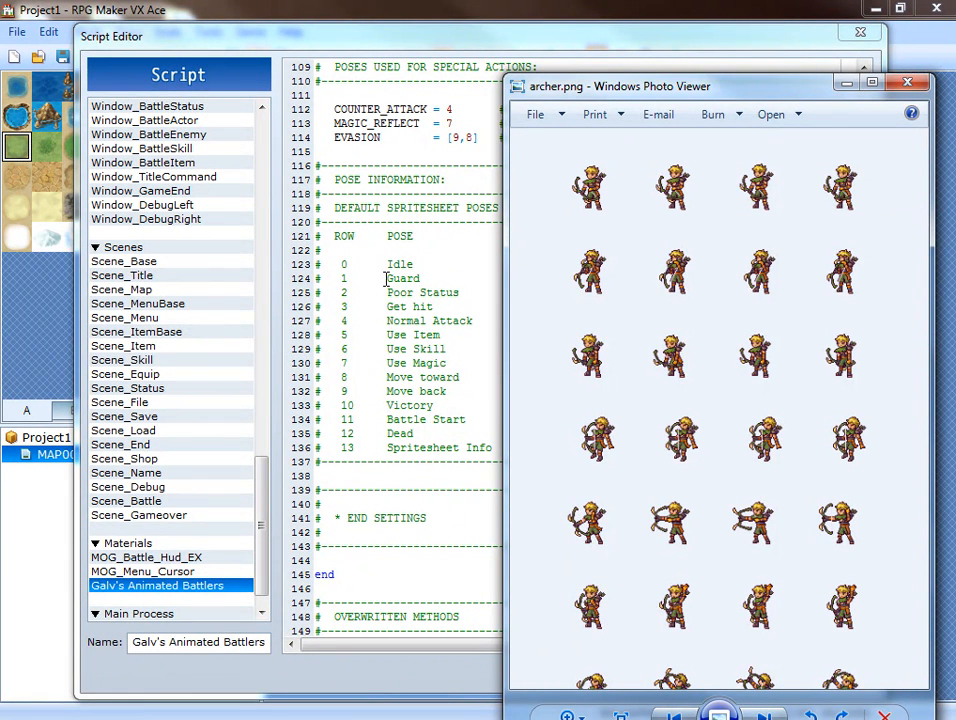
left_click(456, 360)
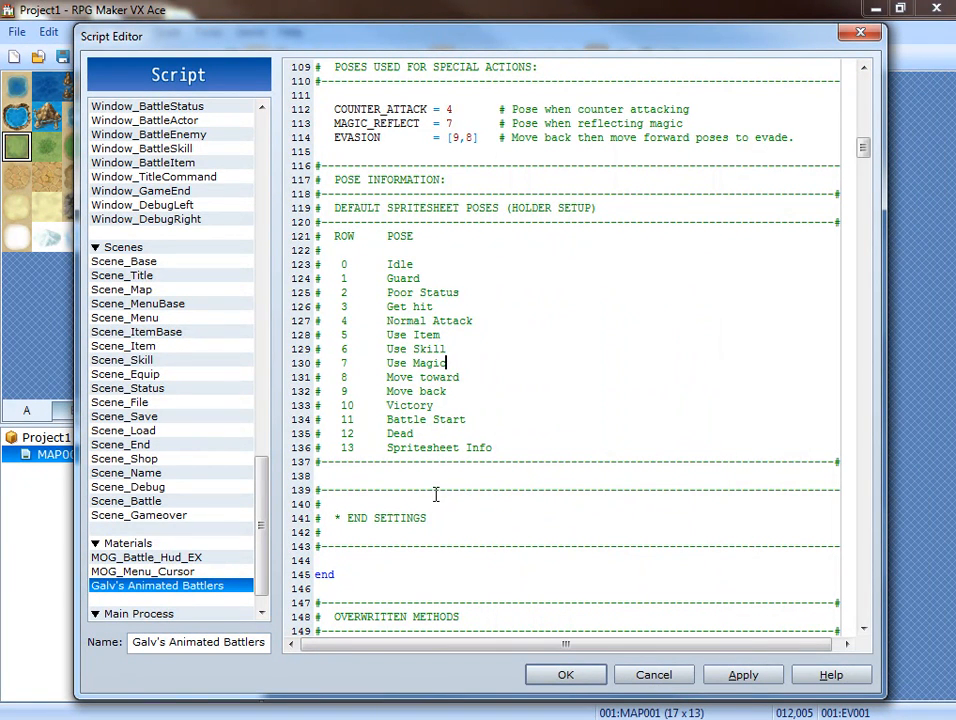
Review the Galv's Animated Battlers code below the settings section, then return to the note tag instructions.
scroll(418, 513, "down", 1)
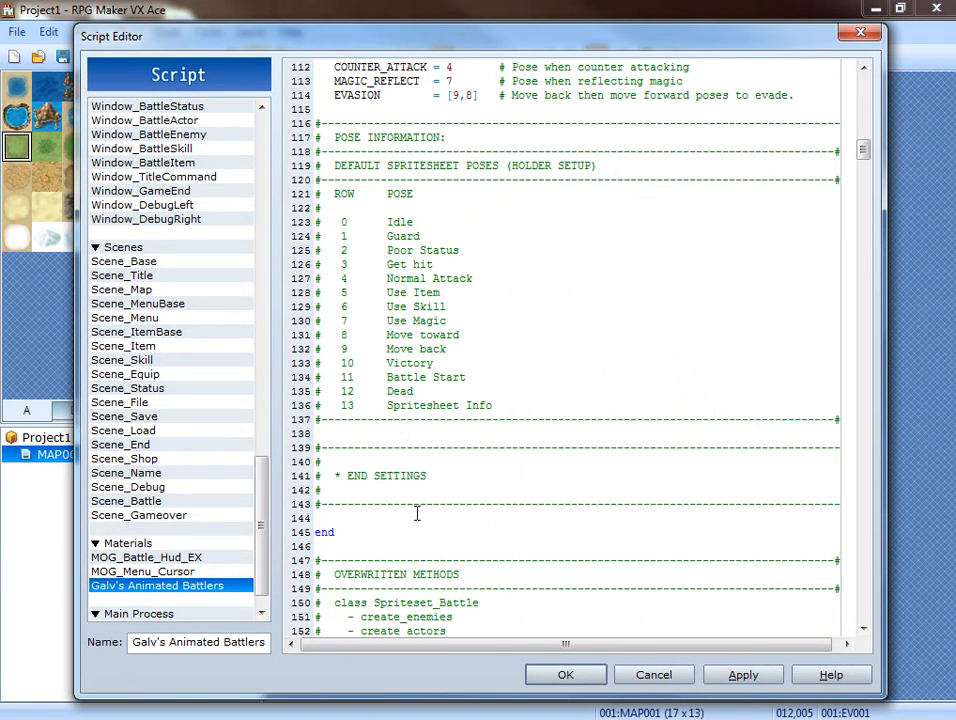
scroll(418, 513, "down", 6)
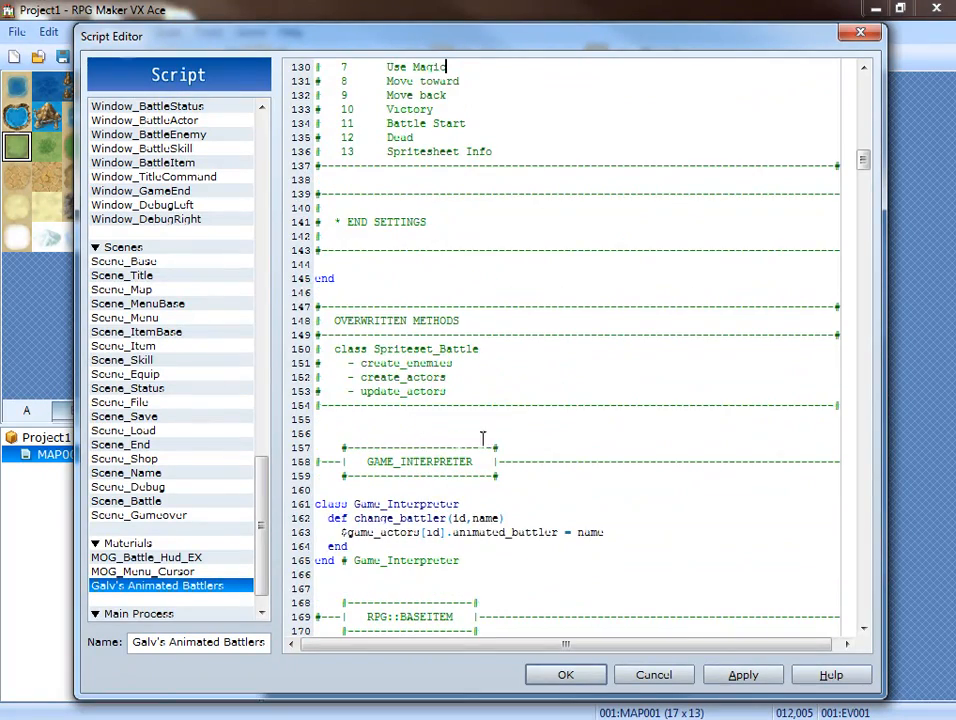
scroll(559, 456, "down", 20)
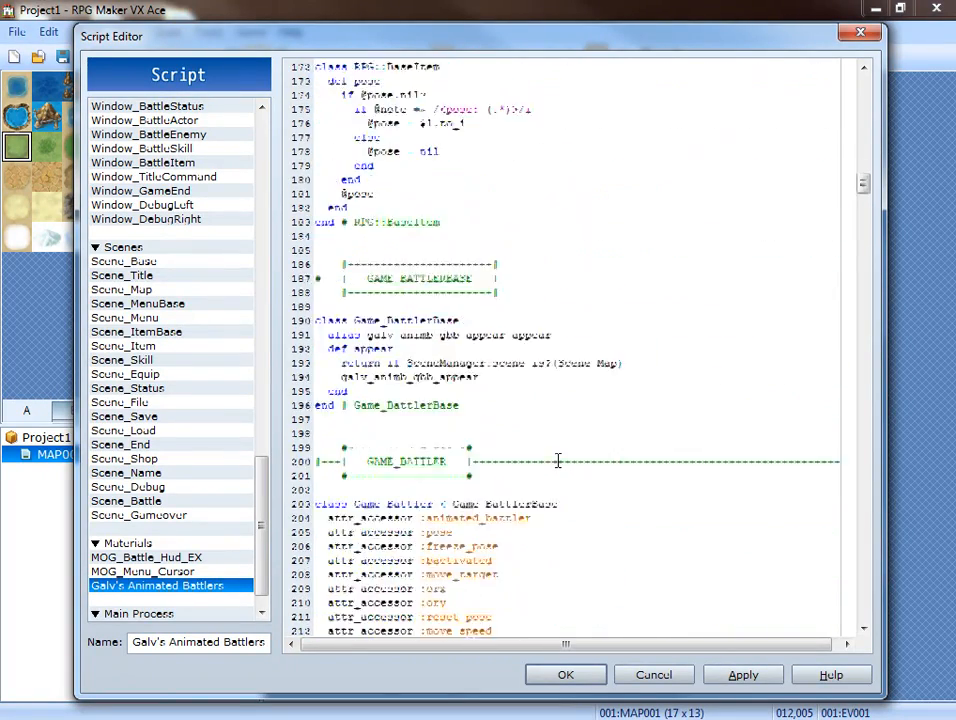
scroll(550, 464, "down", 20)
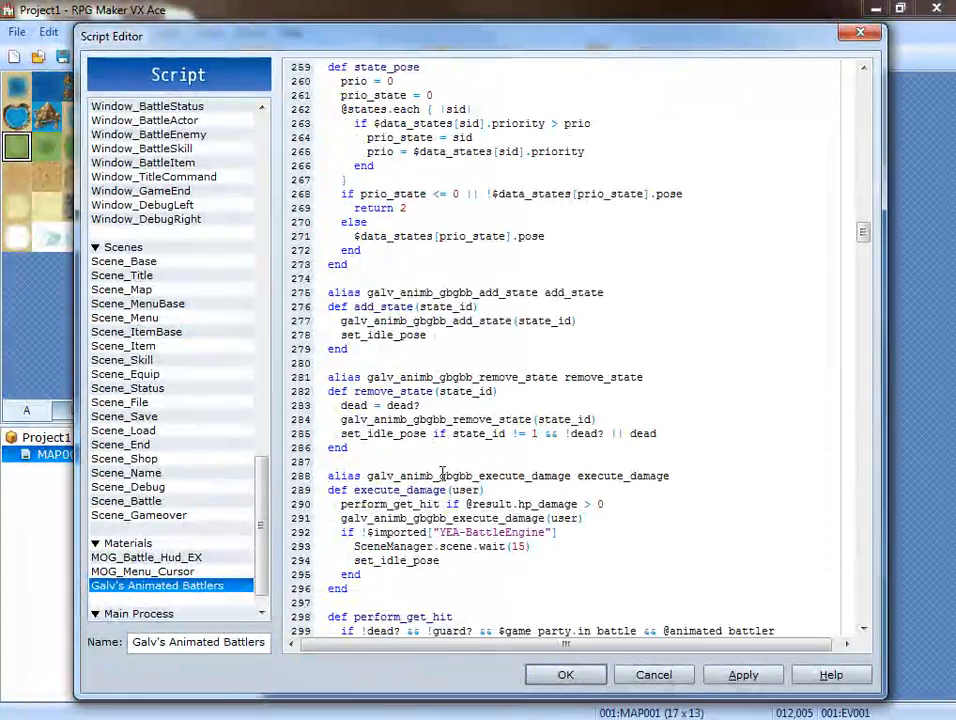
scroll(442, 474, "down", 6)
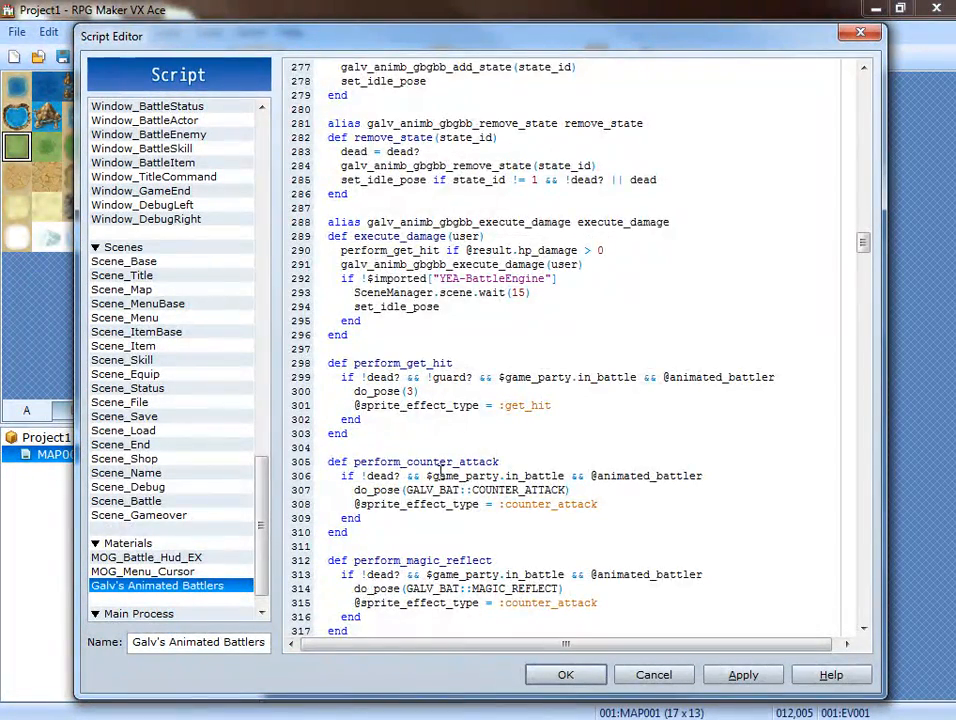
scroll(440, 474, "down", 7)
scroll(440, 478, "up", 20)
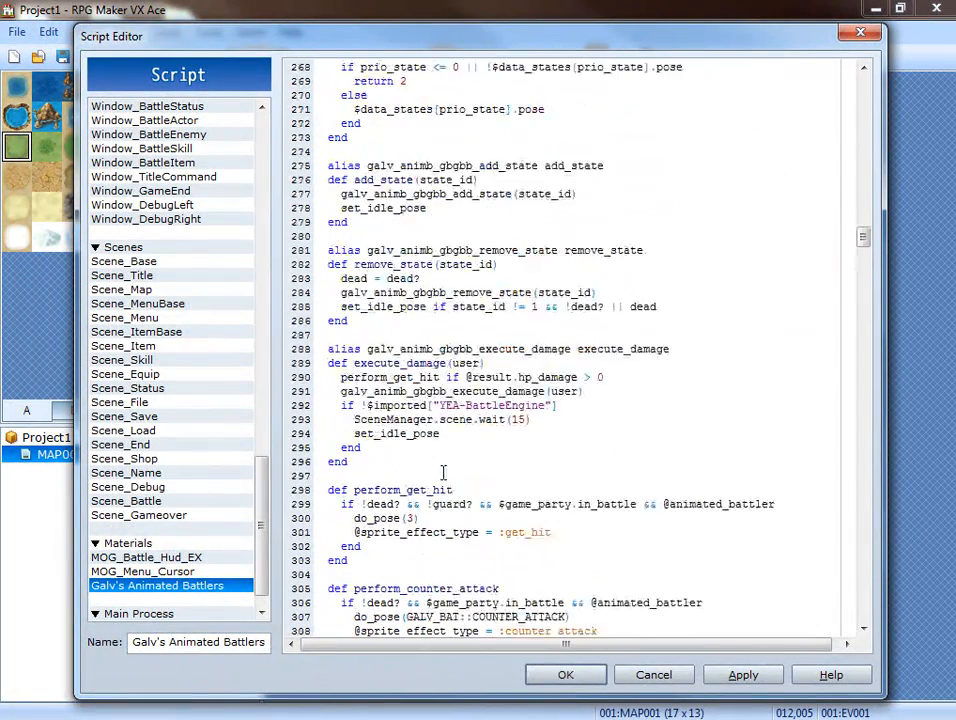
scroll(452, 464, "up", 16)
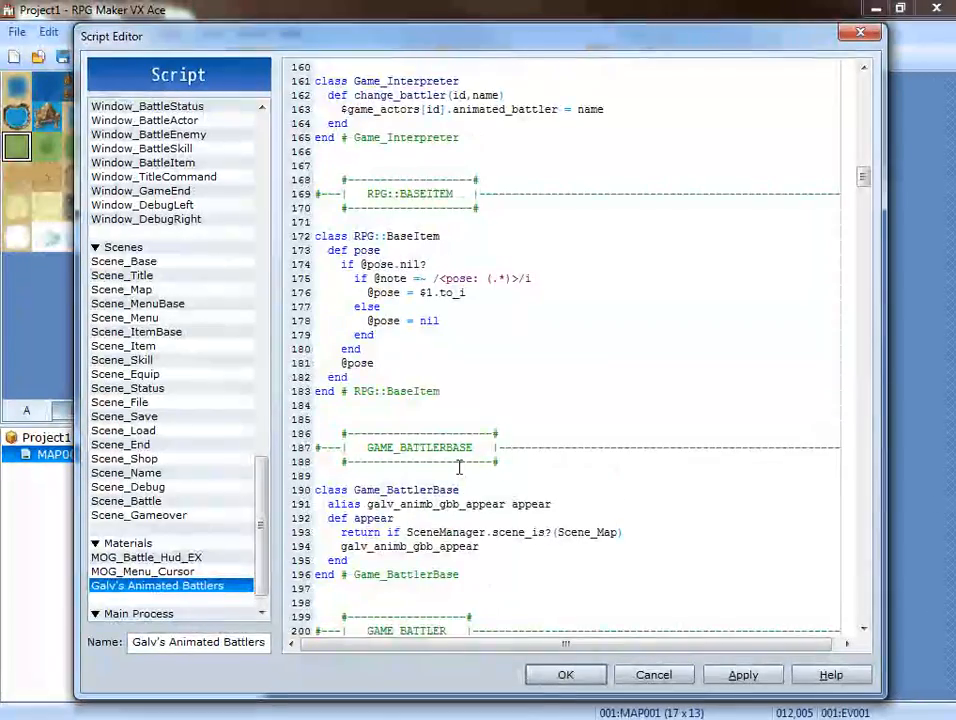
scroll(448, 468, "up", 20)
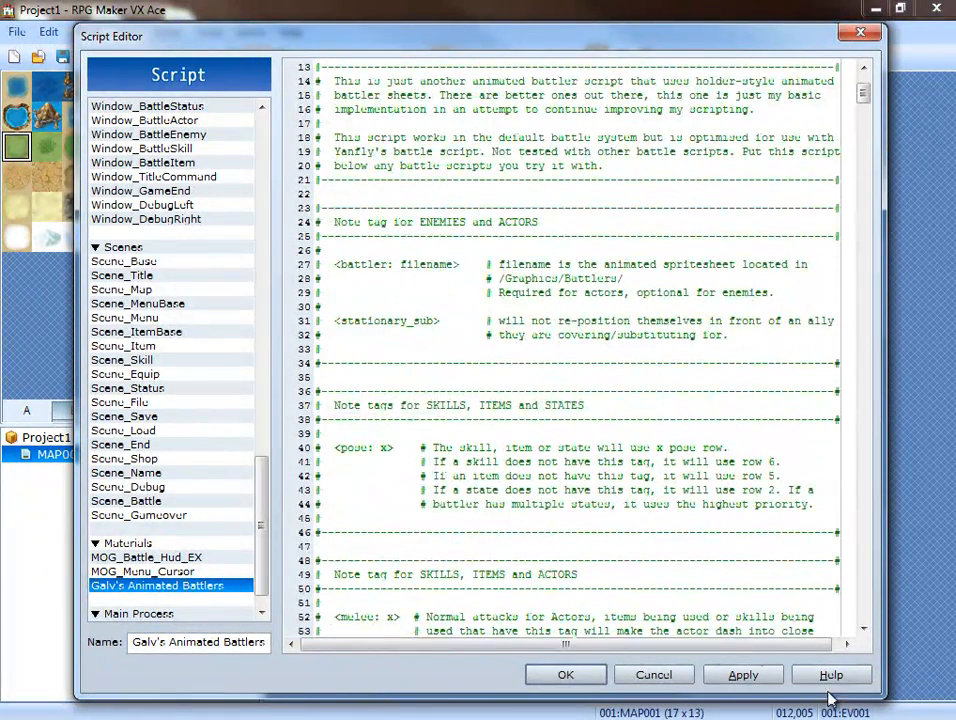
Apply the script changes, close the Script Editor and start a playtest, saving the changes to Project1.
left_click(741, 680)
left_click(564, 676)
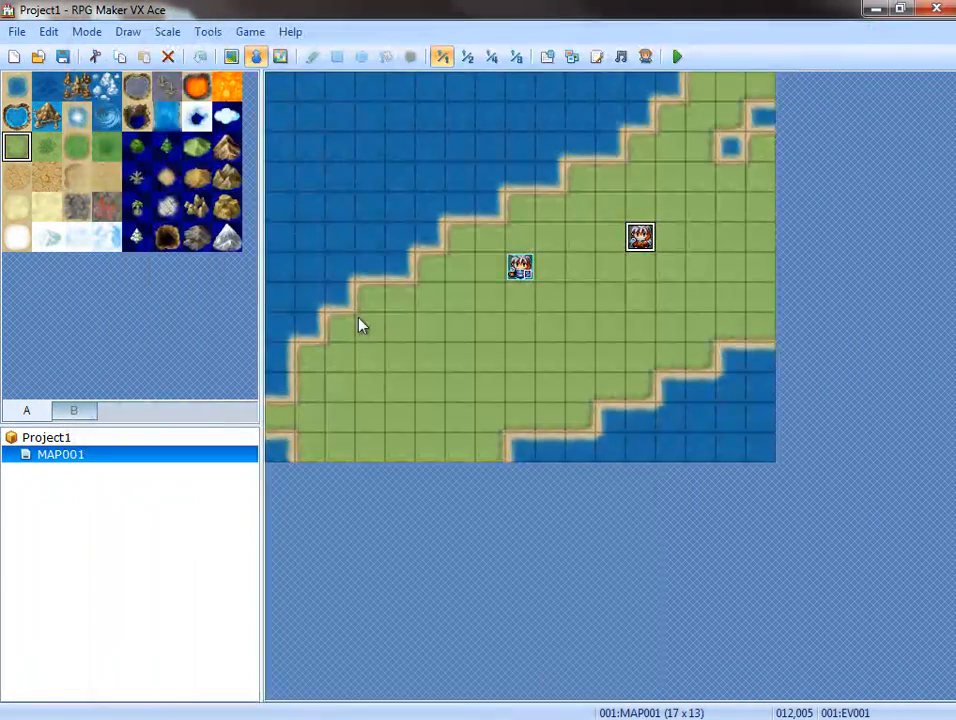
left_click(677, 57)
left_click(430, 406)
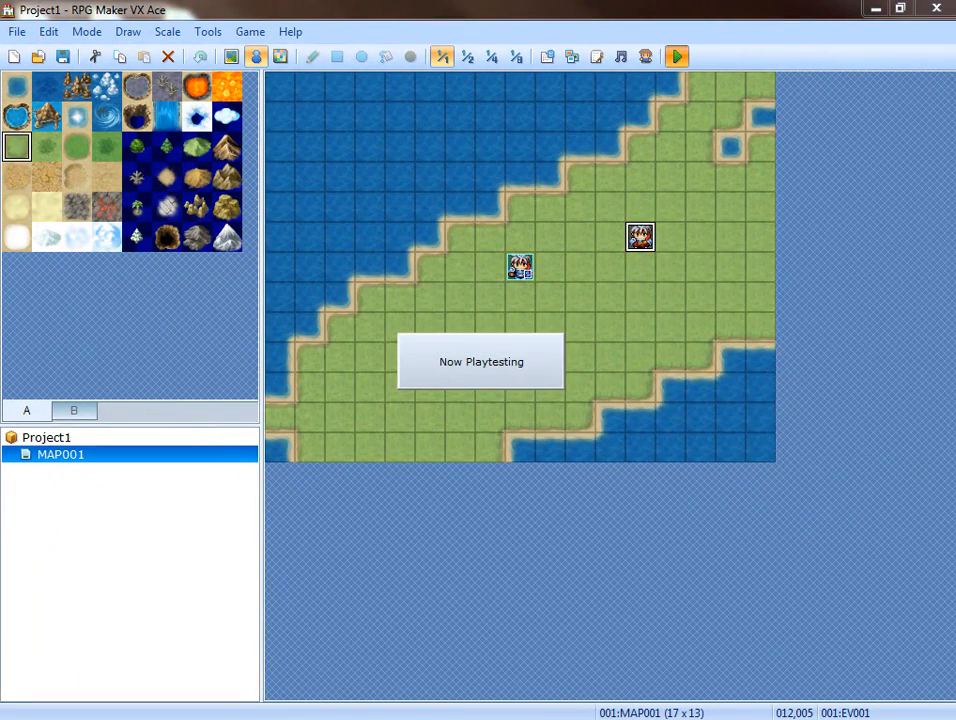
Move the game window aside, walk to the map event to start its battle, check the battle screen and close the playtest.
left_click_drag(715, 228, 542, 239)
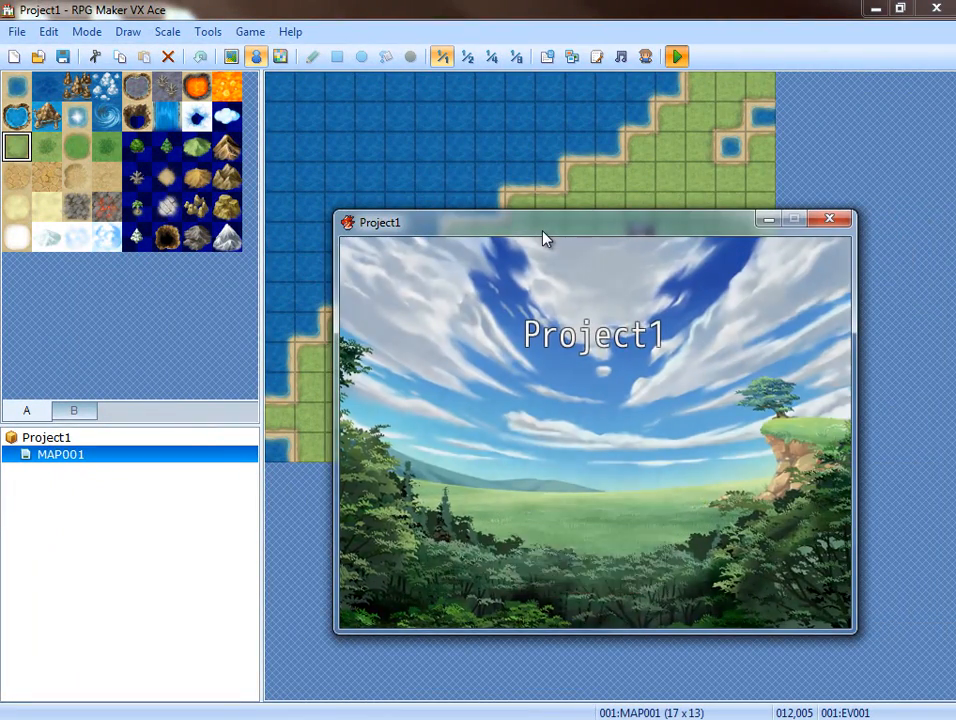
key("Right")
key("Right")
key("Right")
key("Right")
key("Up")
key("Return")
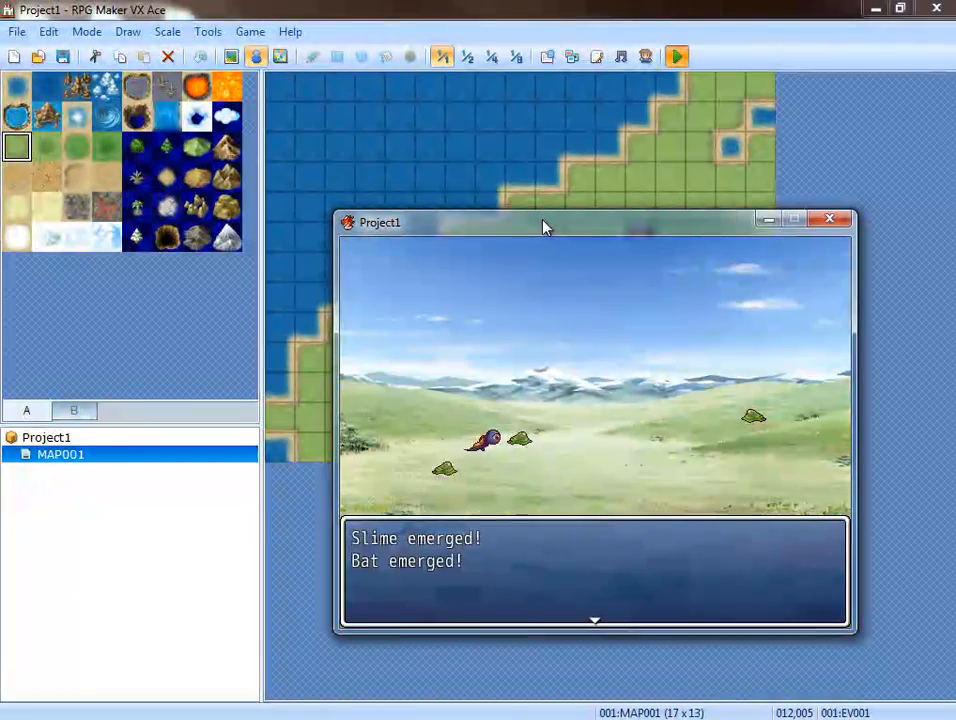
key("Return")
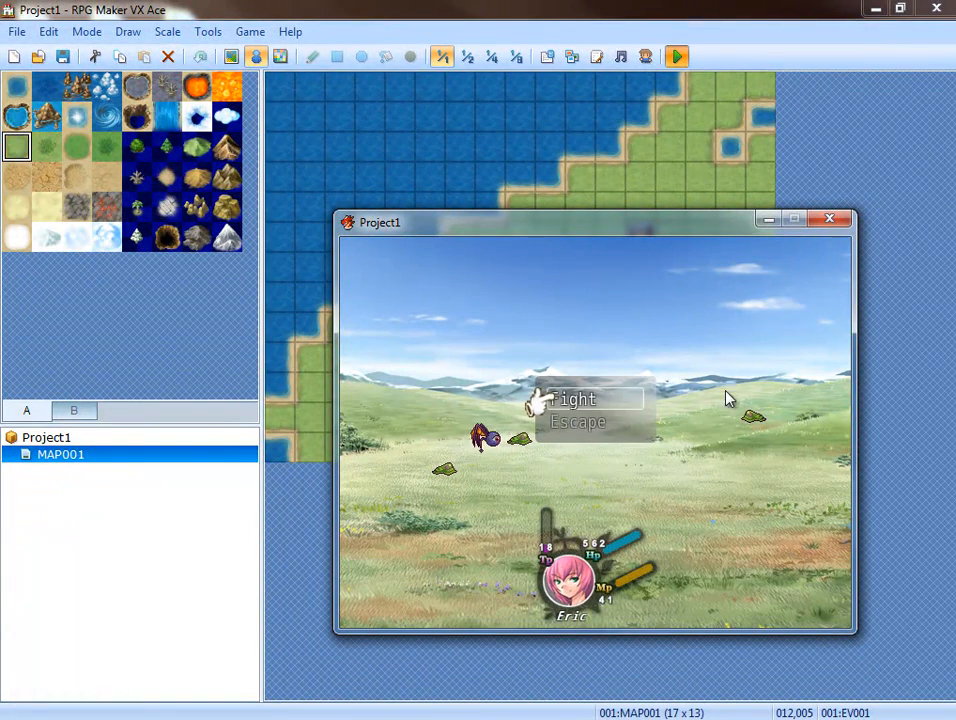
left_click(836, 222)
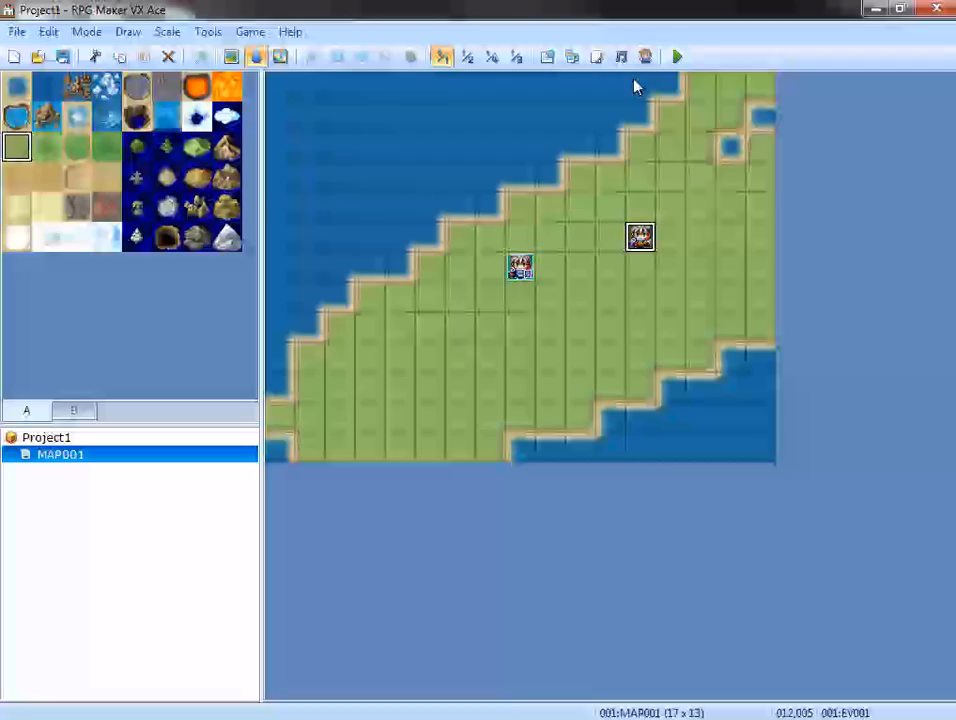
Add actor 002 to the initial party in the database's System settings.
left_click(548, 58)
left_click(760, 66)
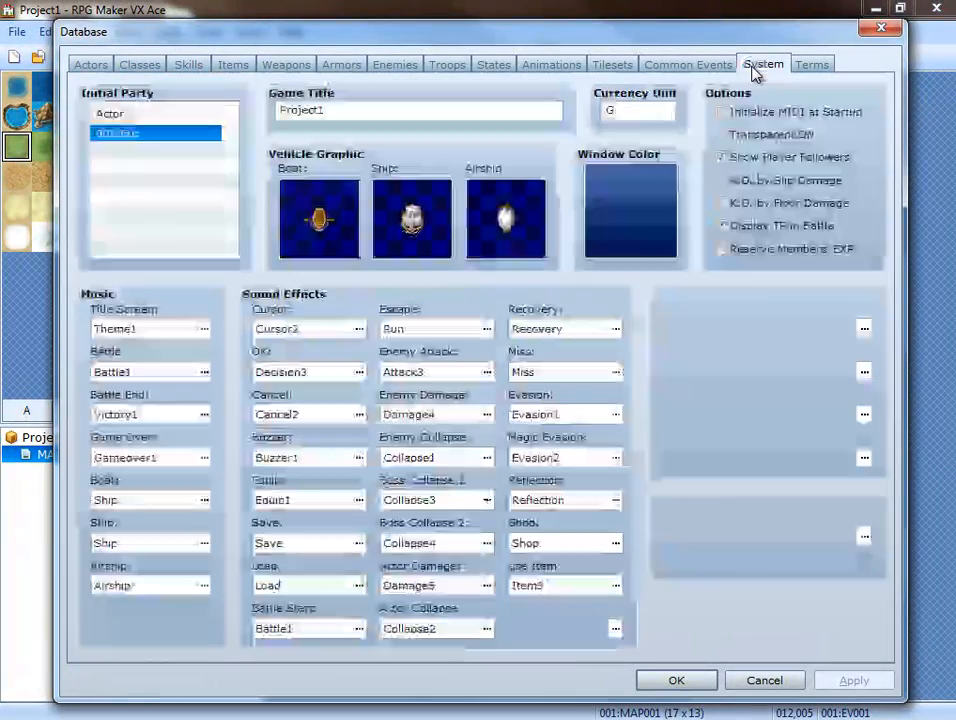
double_click(188, 154)
left_click(181, 192)
left_click(70, 222)
left_click(243, 176)
Add actors 003 and 004 to the initial party and confirm the database changes.
double_click(155, 176)
left_click(155, 198)
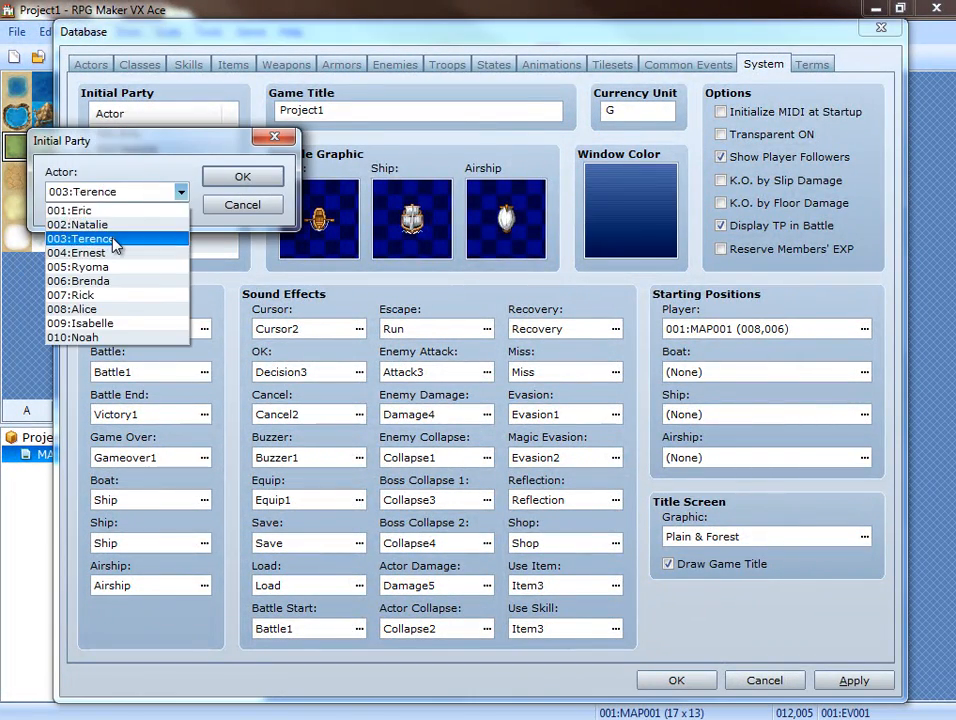
left_click(117, 238)
left_click(262, 174)
double_click(155, 195)
left_click(155, 192)
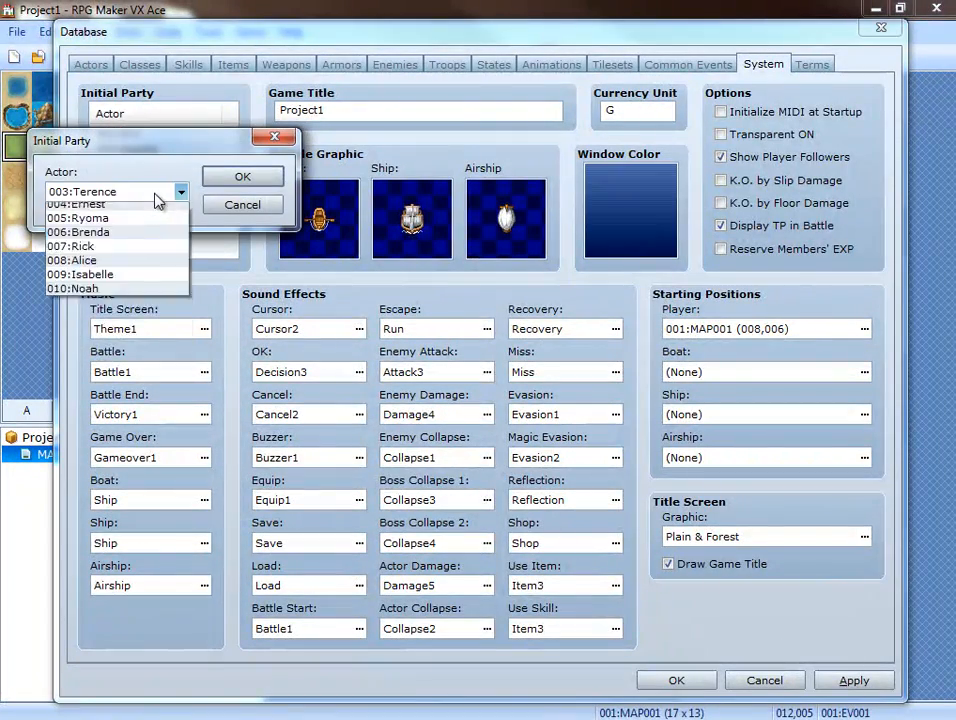
left_click(130, 250)
left_click(245, 176)
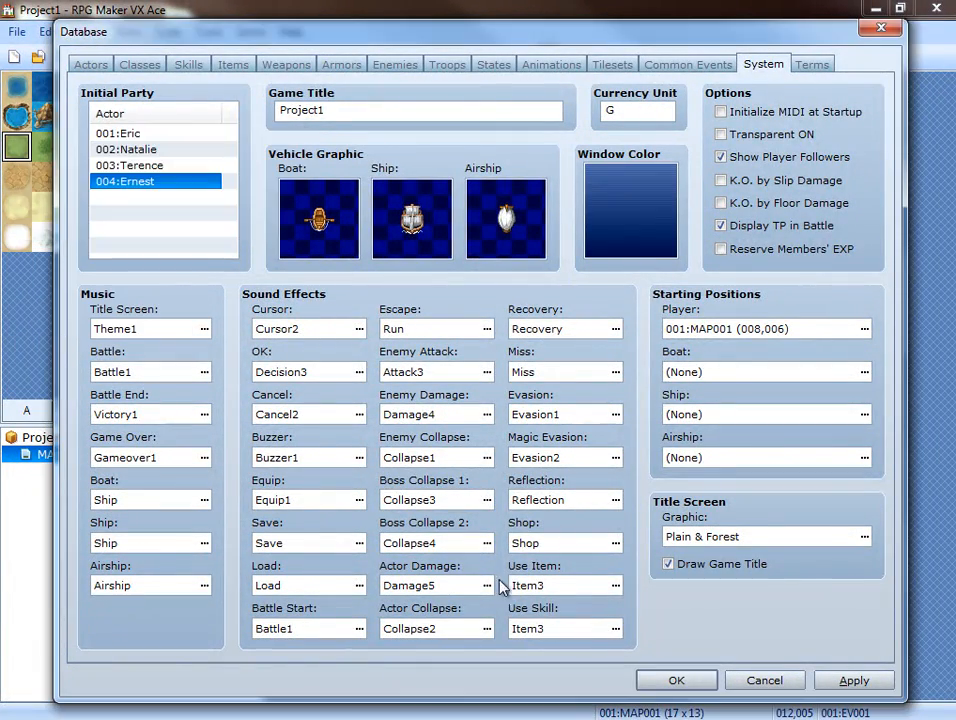
left_click(672, 680)
Save Project1 and playtest it, starting a new game and walking to the map event to trigger its battle.
left_click(678, 56)
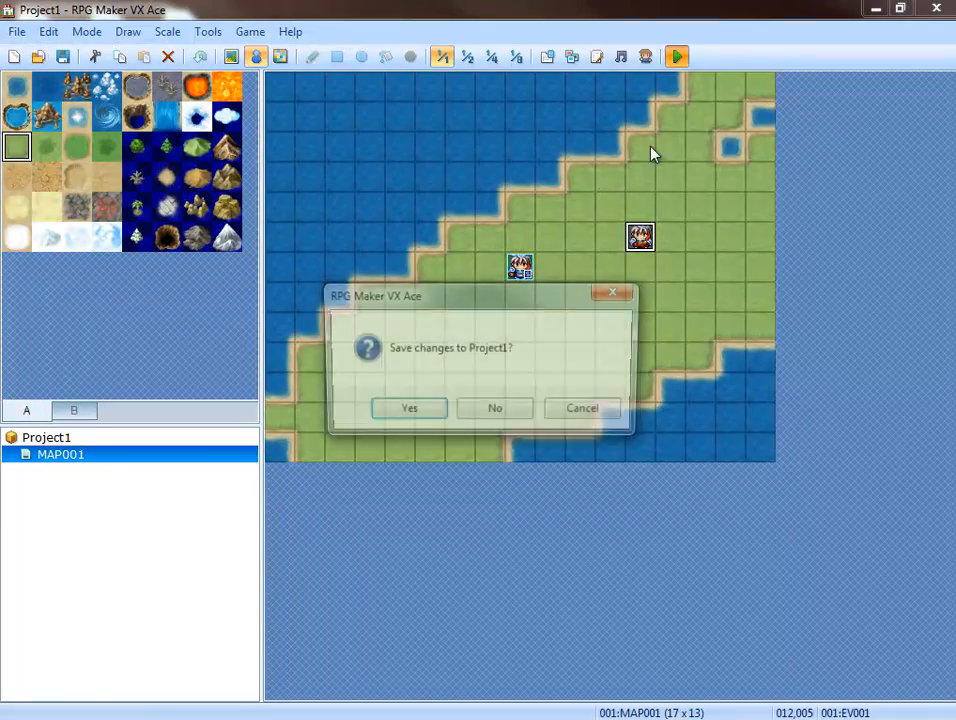
left_click(430, 411)
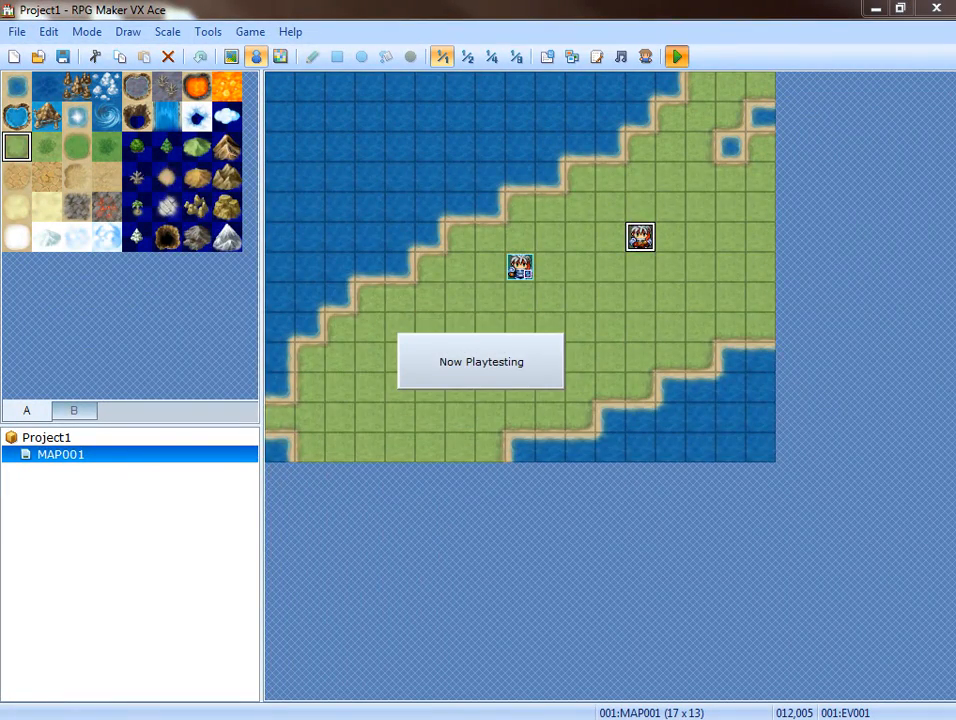
key("Return")
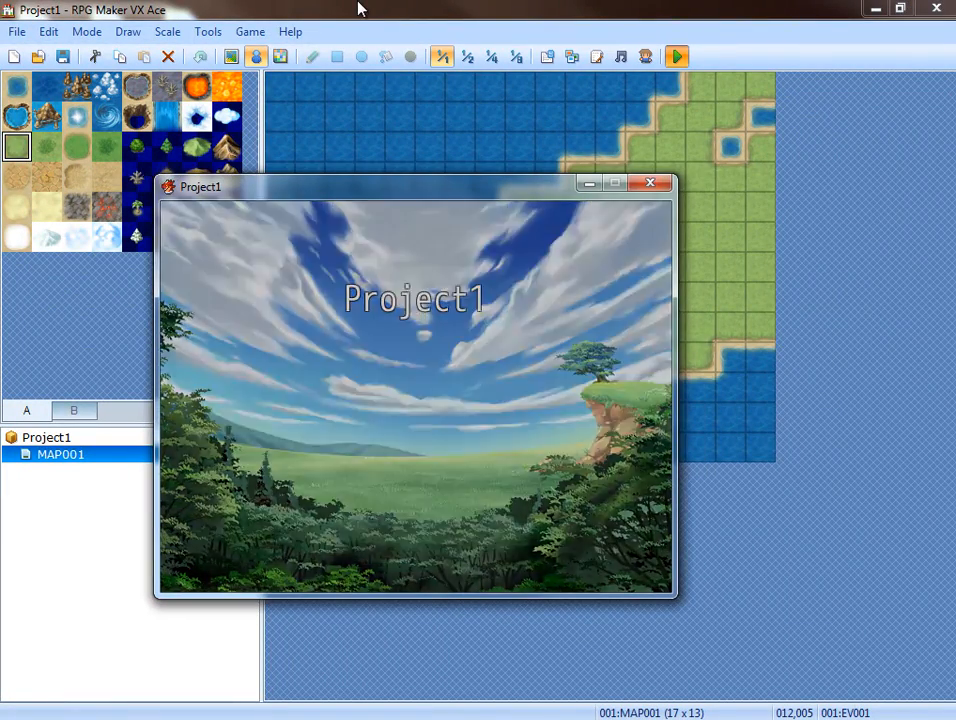
key("Right")
key("Right")
key("Right")
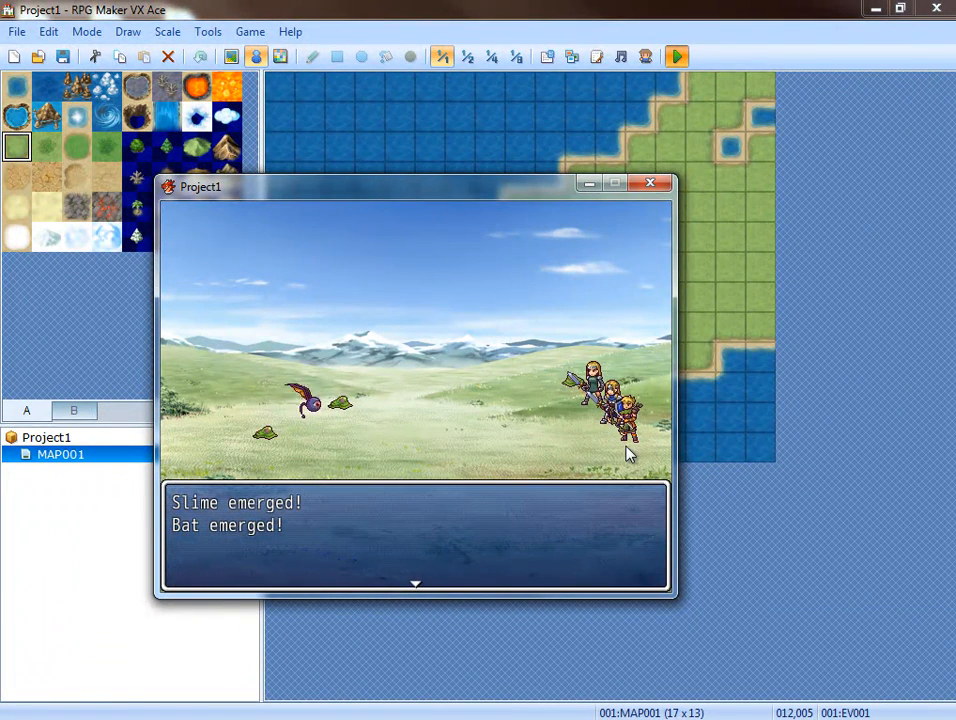
Advance the battle messages to the Fight command, check the party's battlers and HUD, and close the playtest.
key("Return")
key("Return")
key("Return")
key("Return")
key("Return")
key("Return")
key("Return")
key("Return")
key("Return")
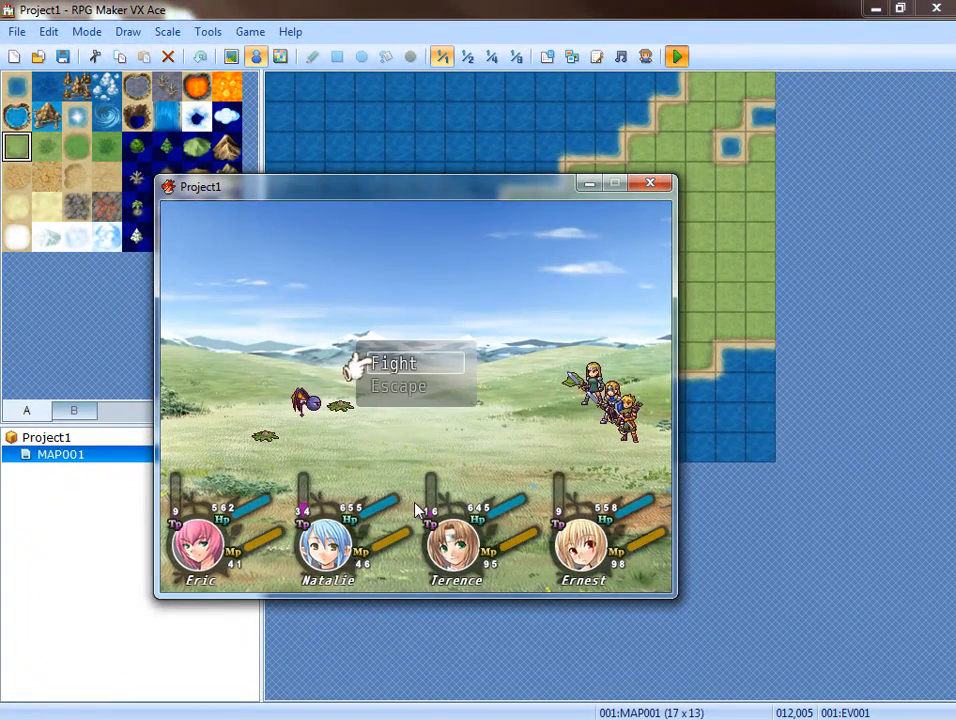
left_click(652, 184)
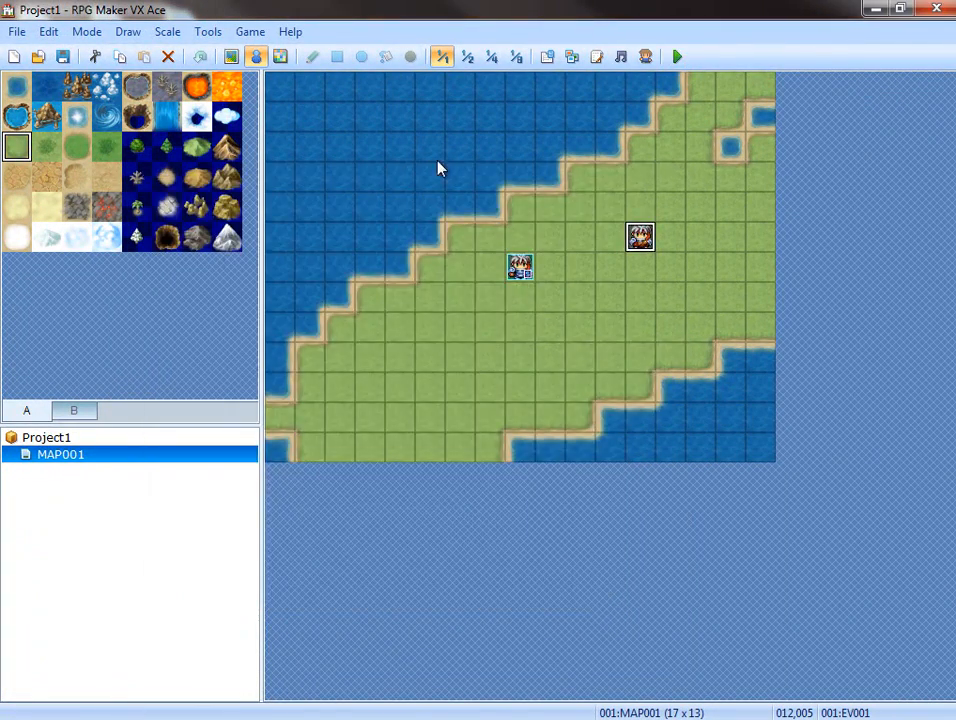
Reopen the Script Editor, switch to Windows Explorer and open the project's Graphics/Huds/Battle folder.
left_click(597, 60)
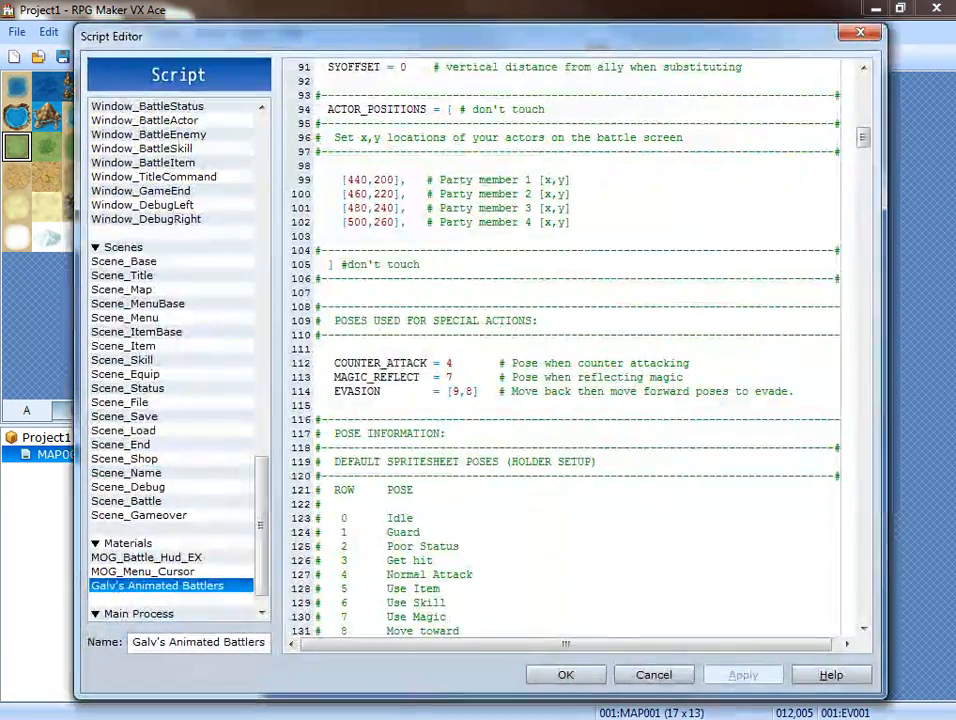
key("alt+Tab")
key("BackSpace")
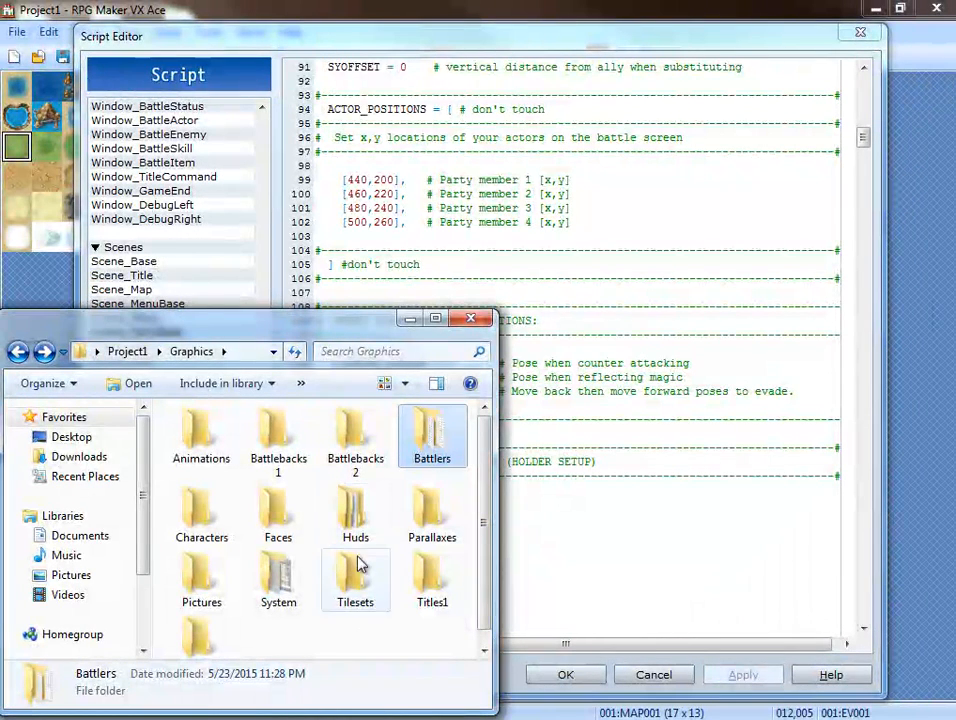
double_click(355, 520)
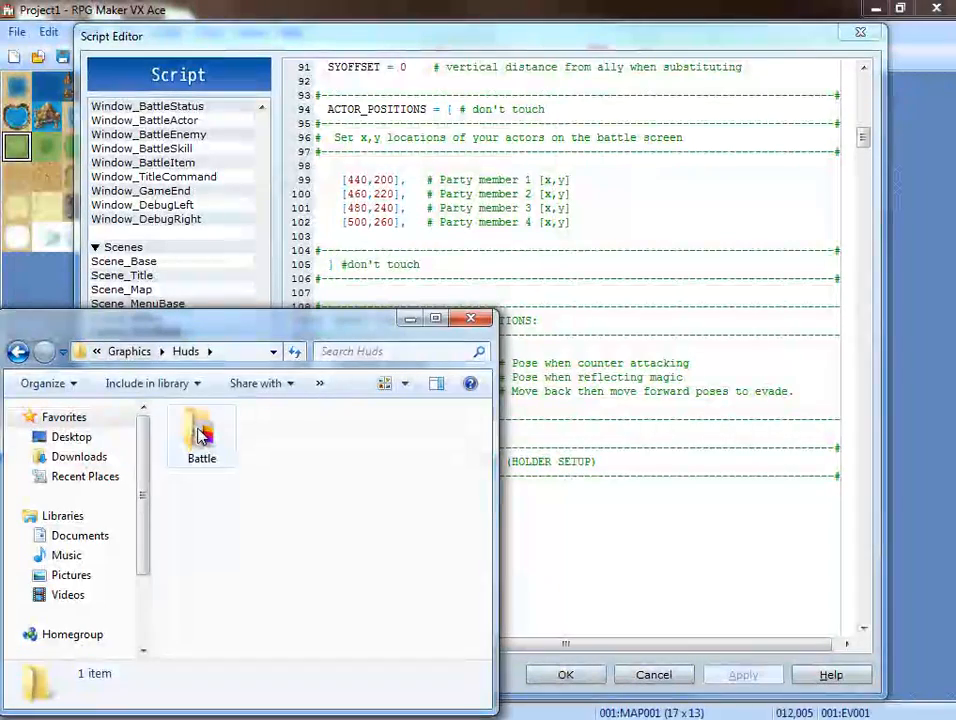
double_click(201, 432)
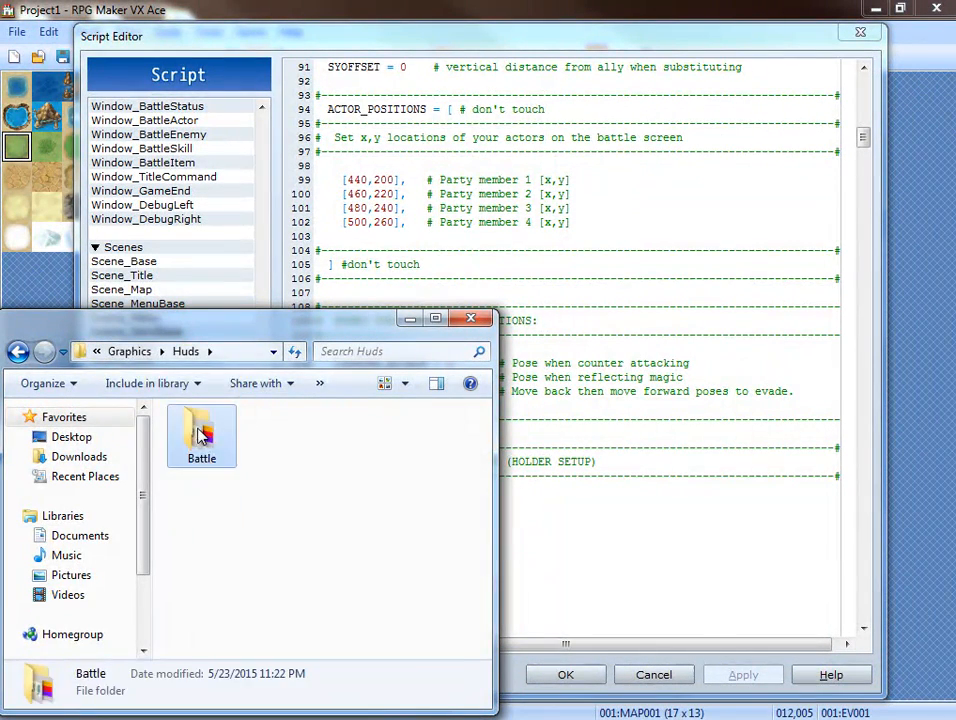
Look through the HUD face images Face_1 to Face_4 and browse on to the layout files.
left_click(437, 499)
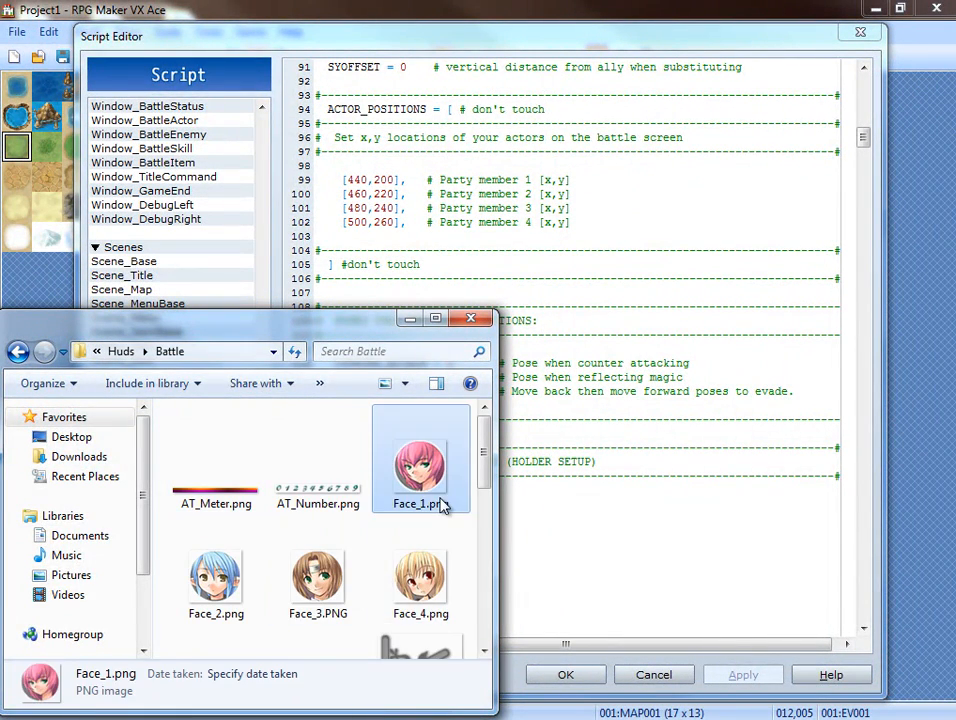
left_click(260, 604)
left_click(410, 595)
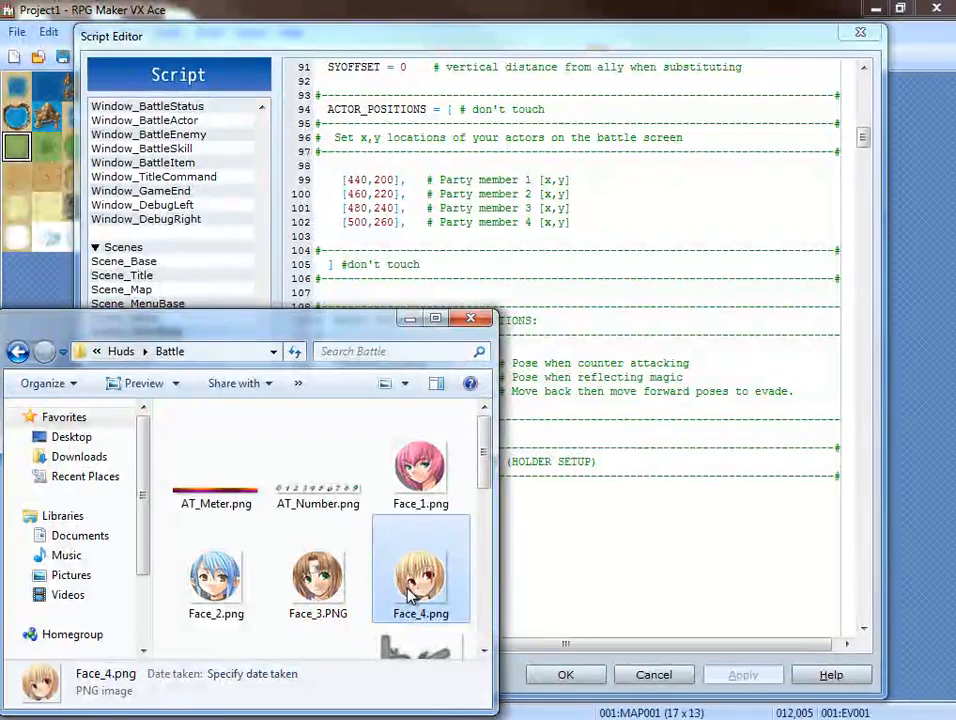
scroll(362, 600, "down", 1)
scroll(362, 580, "down", 1)
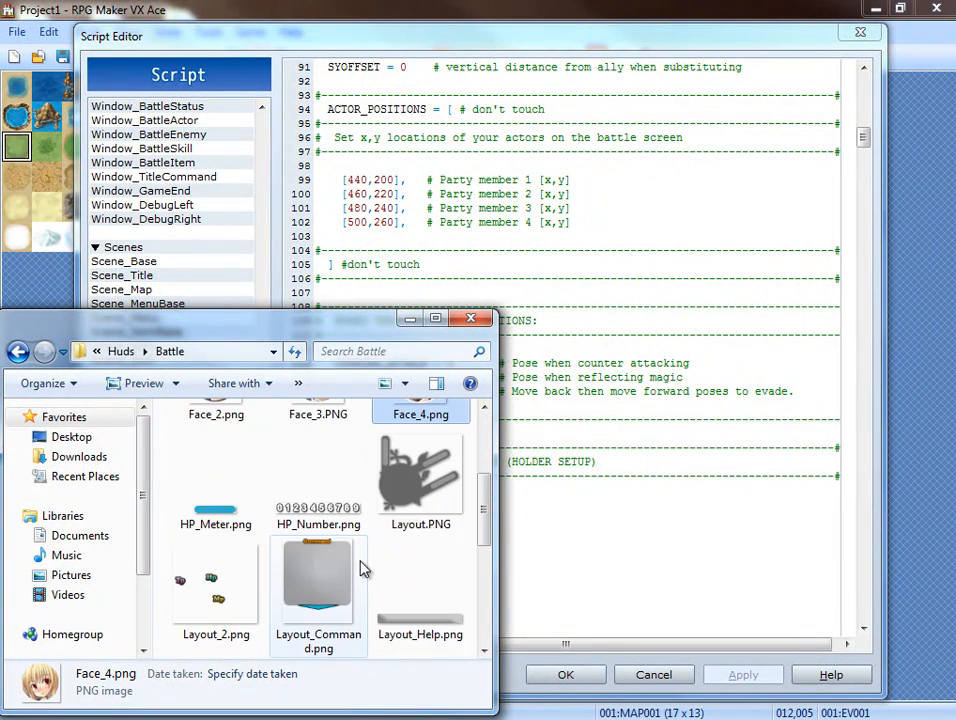
View Layout.PNG in the image viewer, close it and browse the remaining layout, meter and number images.
left_click(428, 490)
double_click(428, 490)
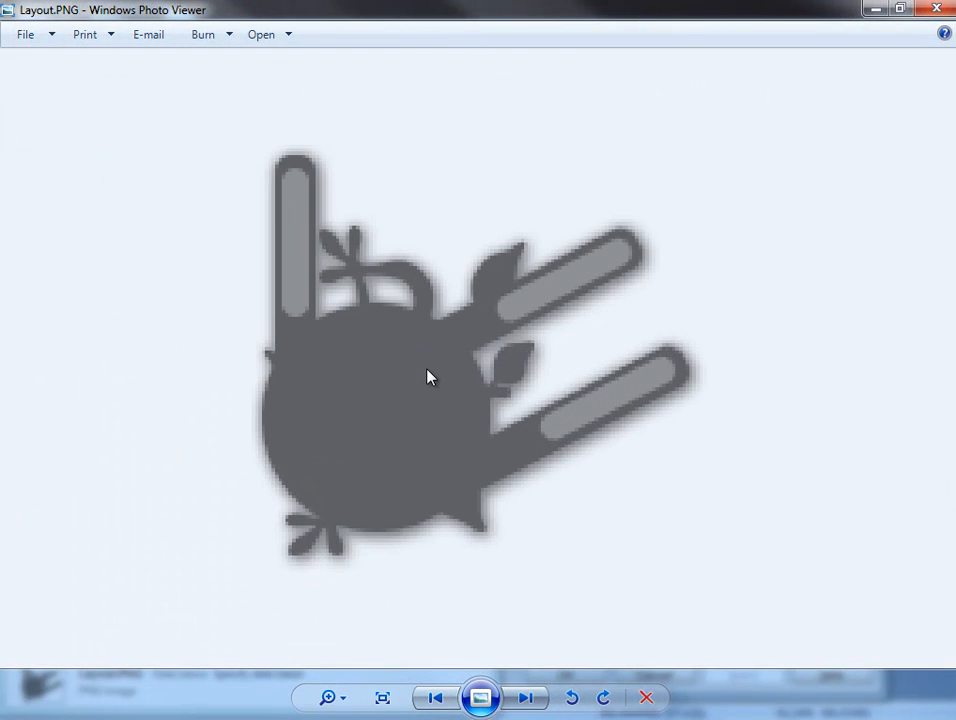
scroll(430, 365, "down", 3)
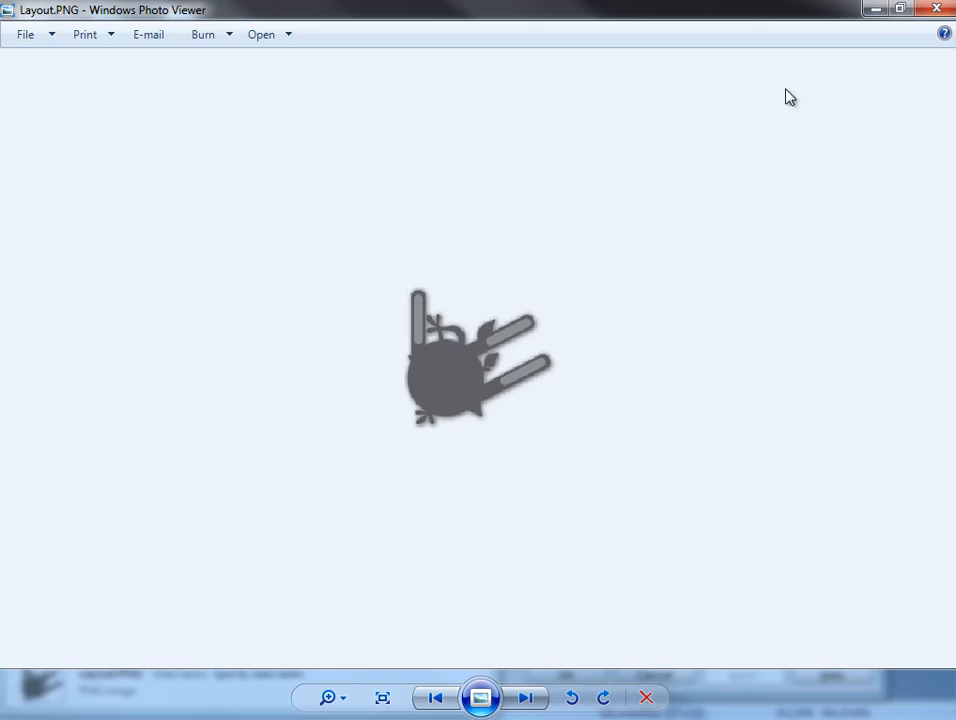
left_click(935, 9)
scroll(300, 550, "down", 3)
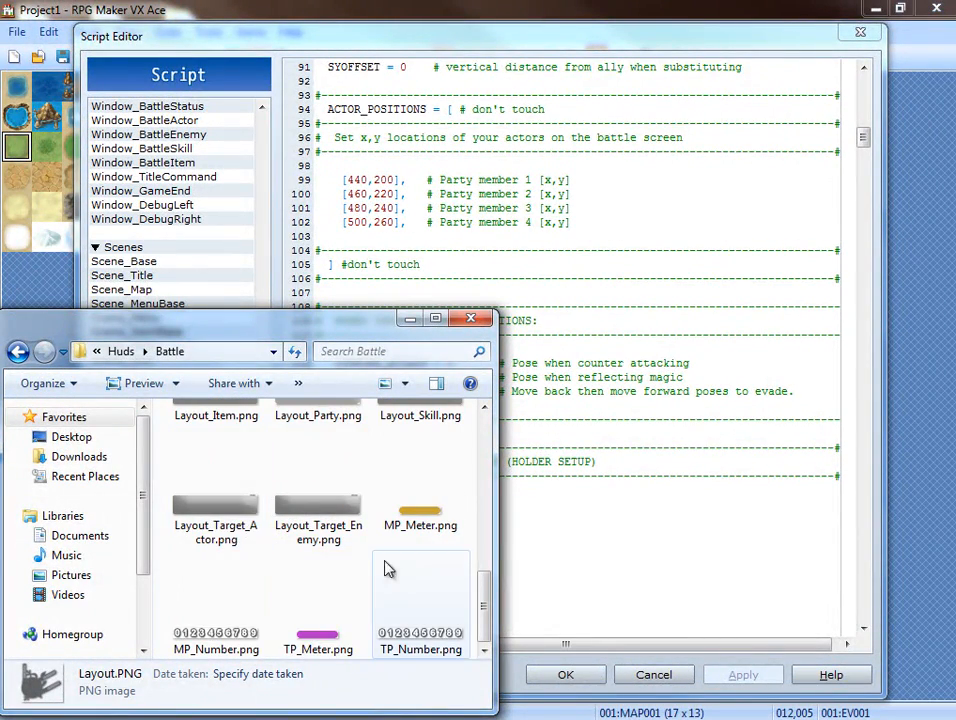
scroll(380, 620, "up", 3)
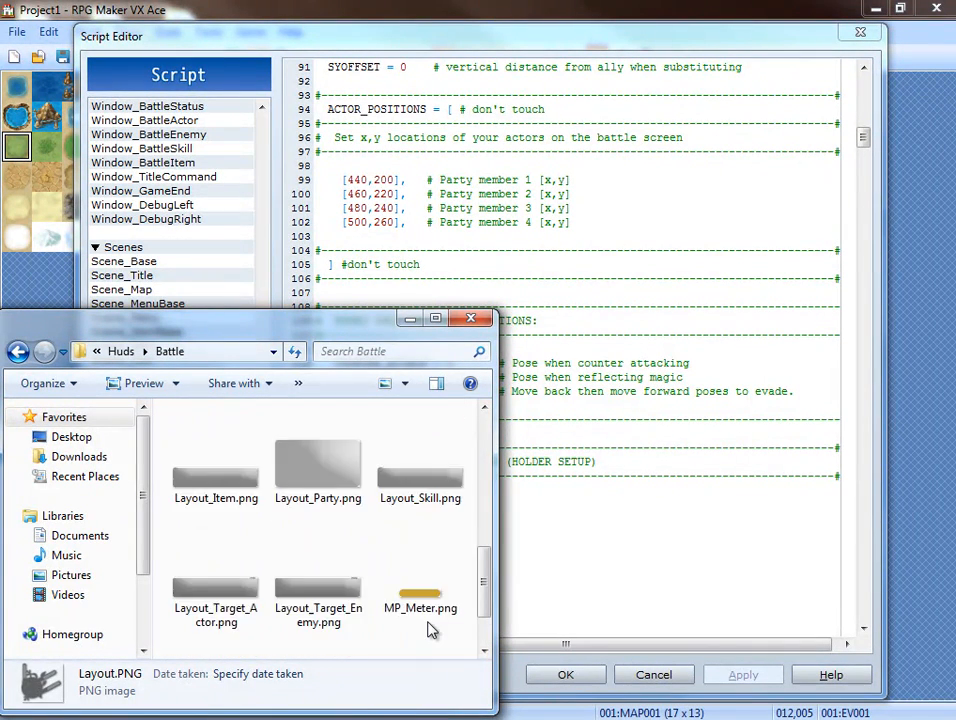
Switch back to the Script Editor, look through the MOG_Menu_Cursor script and close the editor.
scroll(430, 626, "up", 3)
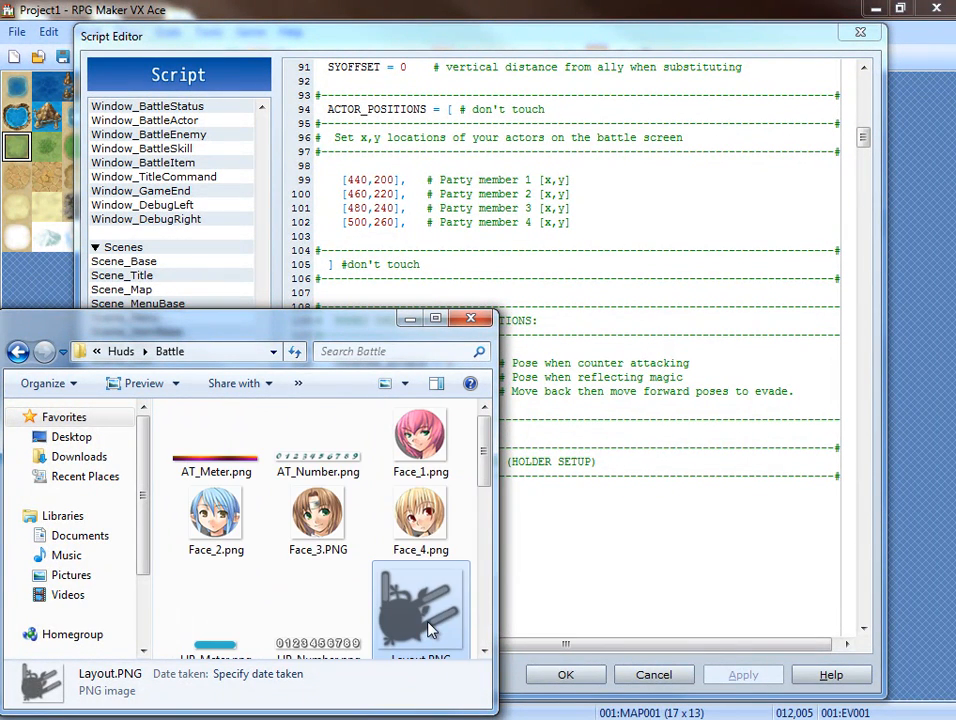
left_click(561, 221)
left_click(240, 571)
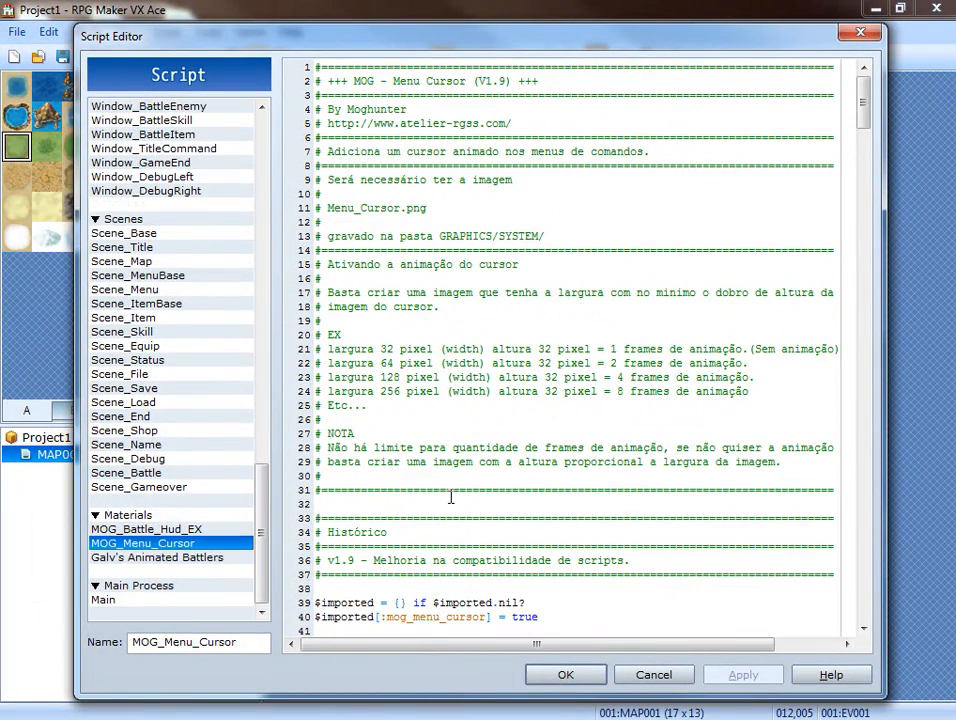
scroll(450, 495, "down", 12)
scroll(450, 488, "down", 3)
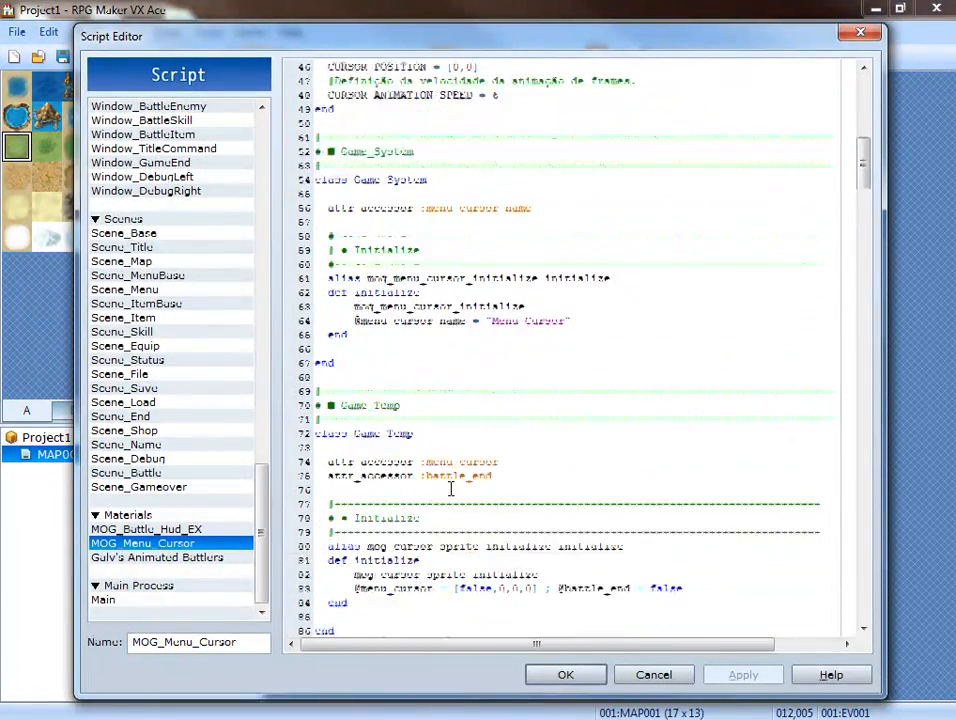
left_click(564, 674)
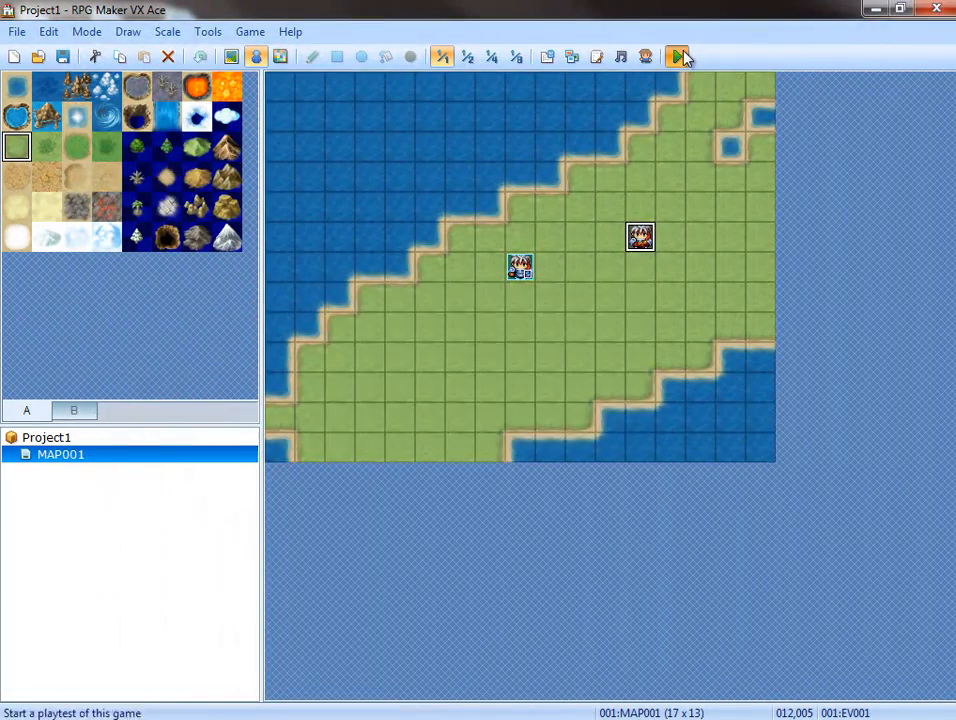
Start a playtest, check the animated menu cursor on the title screen's commands and close the playtest.
left_click(677, 57)
left_click(450, 408)
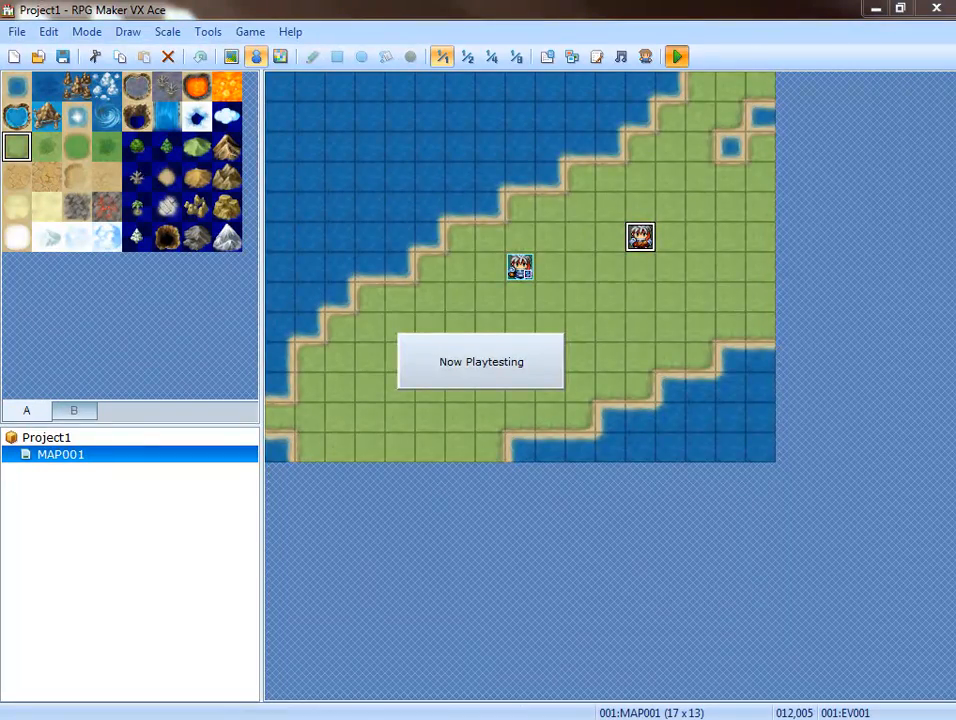
left_click_drag(753, 179, 514, 145)
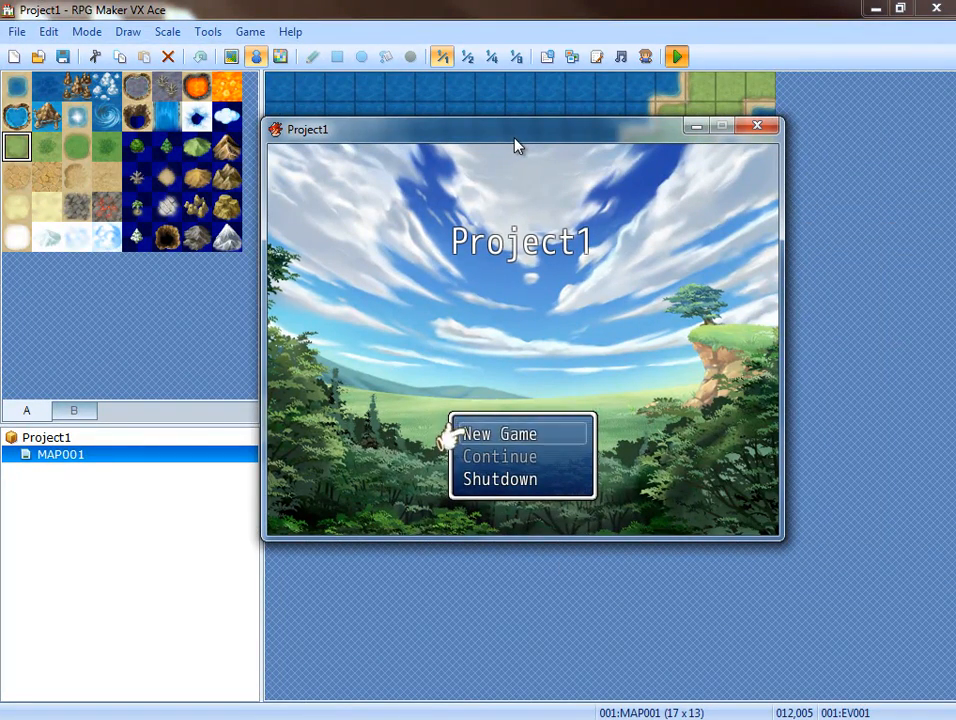
key("Down")
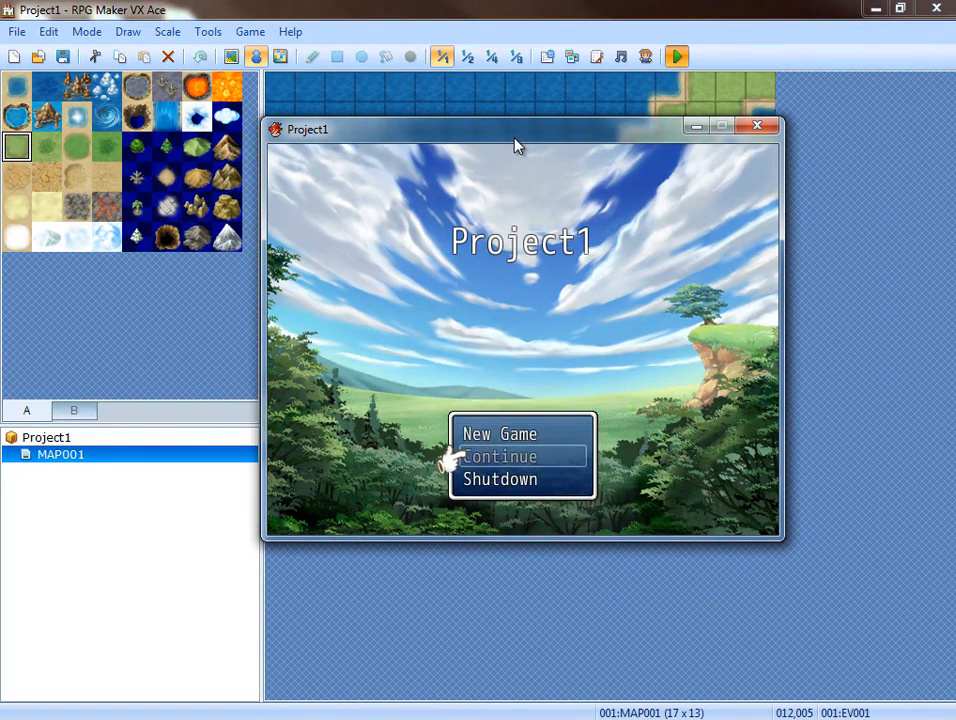
key("Up")
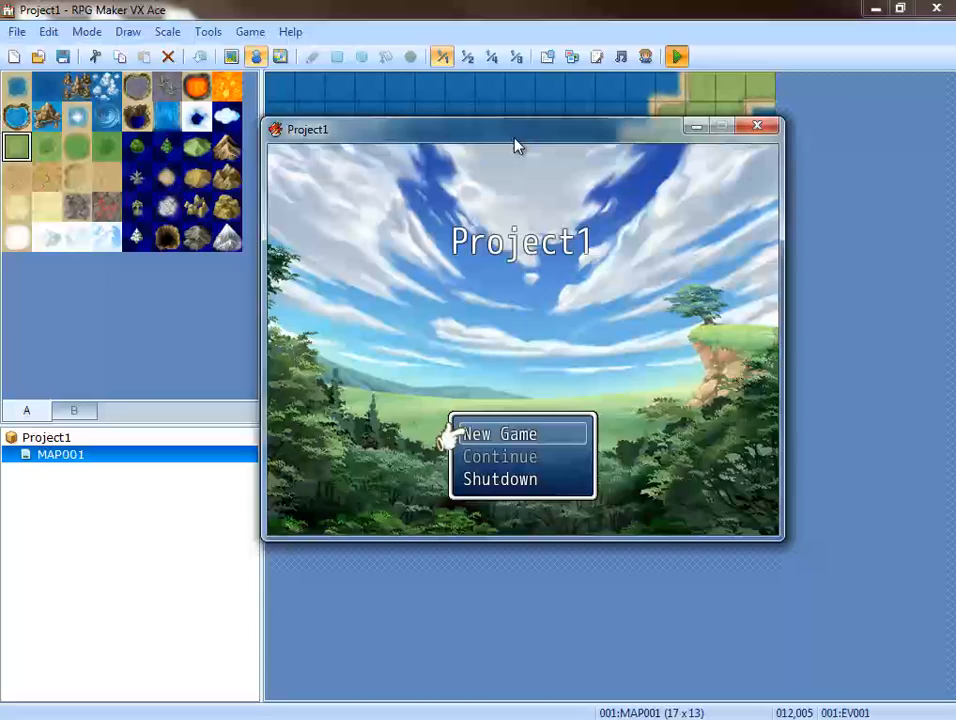
left_click(757, 126)
Reopen the Script Editor and read MOG_Battle_Hud_EX from its header to the MAX_BATTLE_MEMBERS setting.
left_click(596, 57)
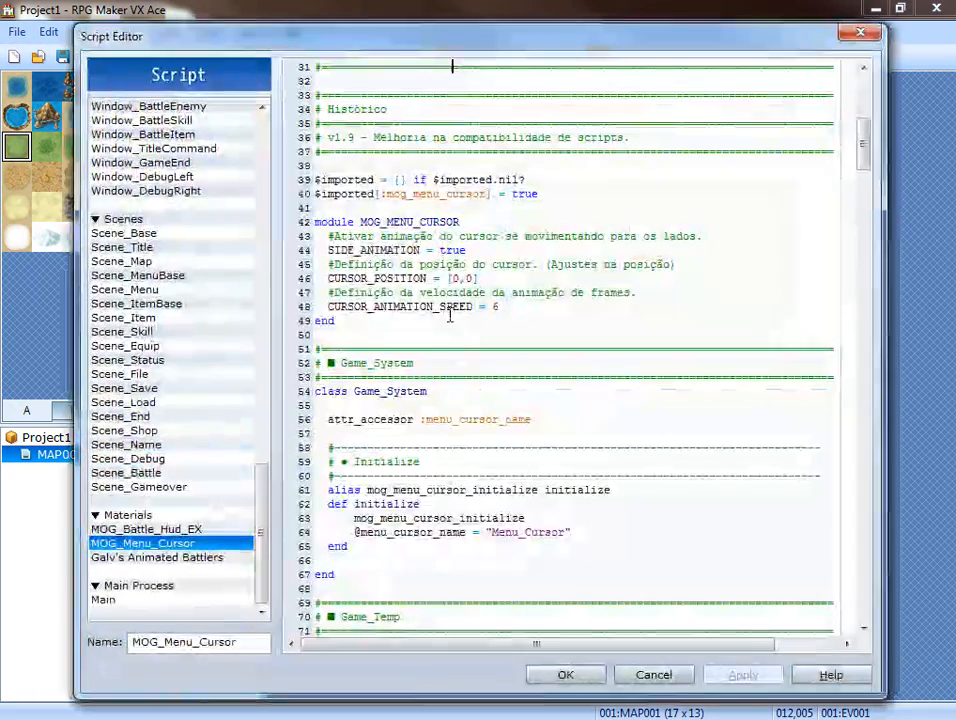
left_click(150, 529)
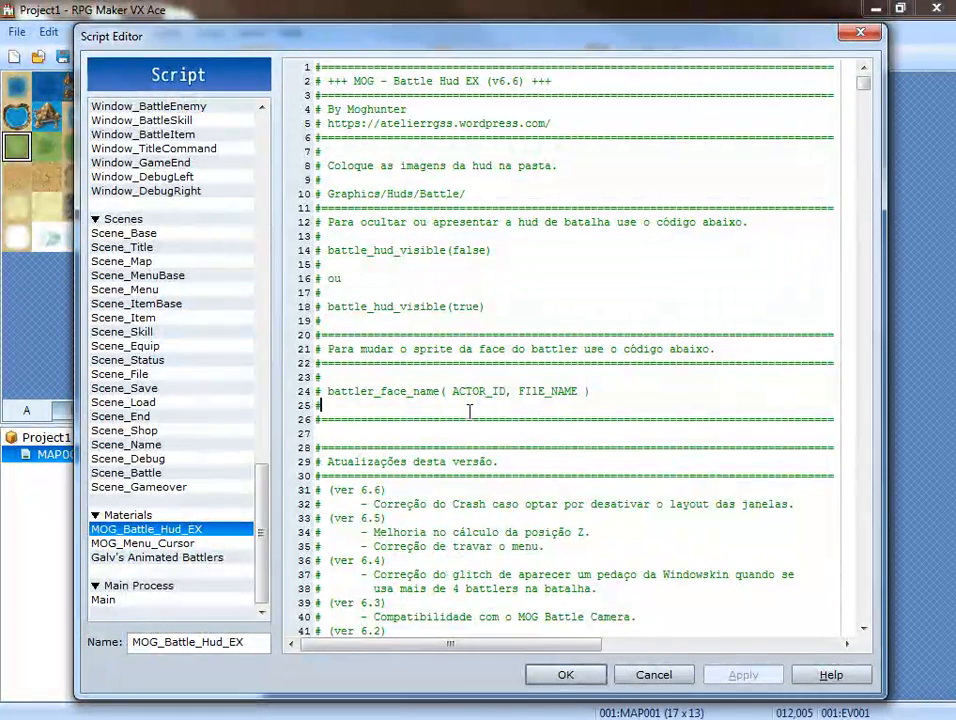
scroll(469, 411, "down", 2)
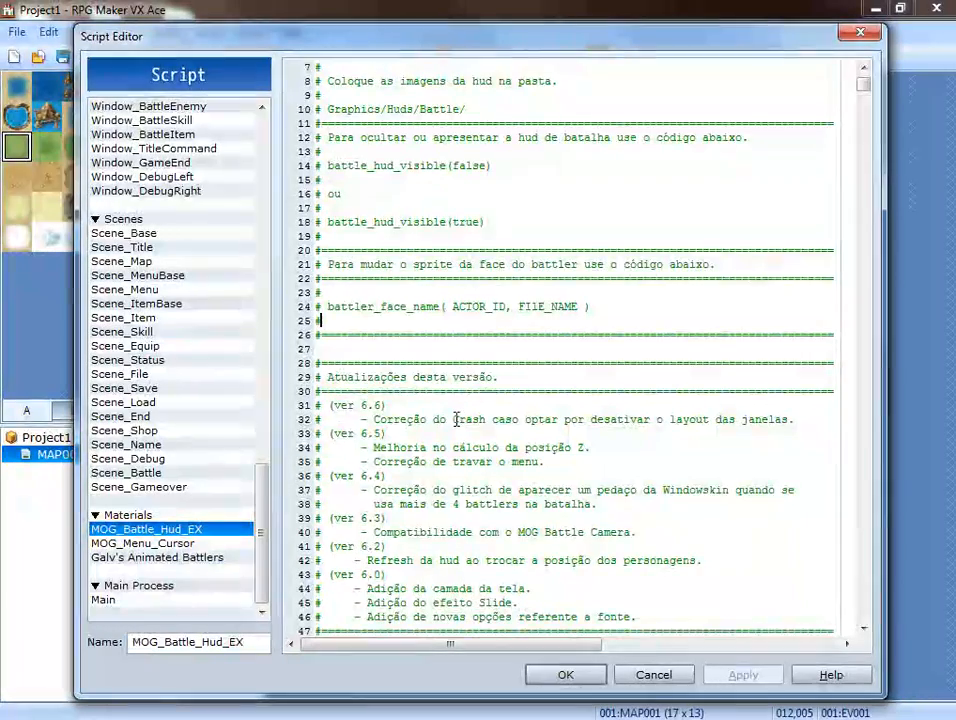
scroll(456, 419, "down", 3)
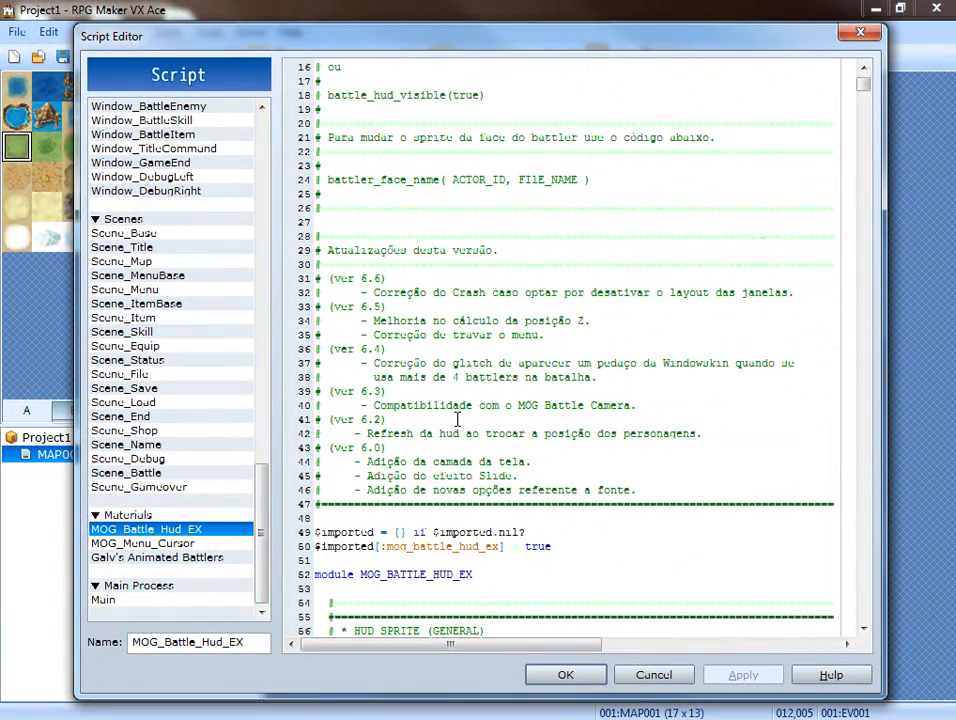
scroll(457, 419, "down", 4)
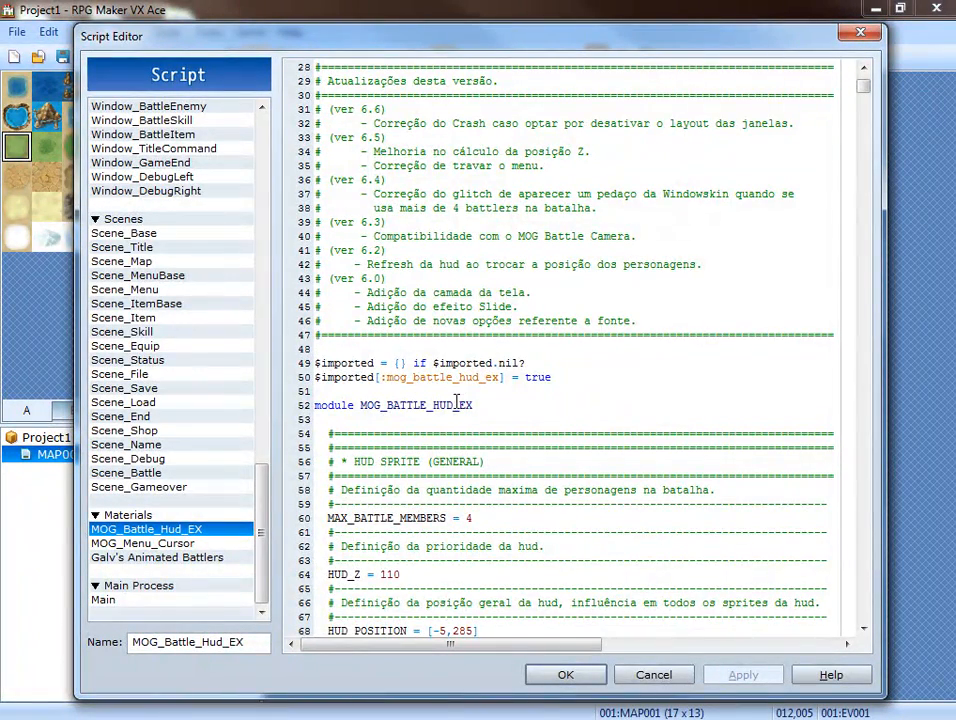
scroll(466, 380, "down", 4)
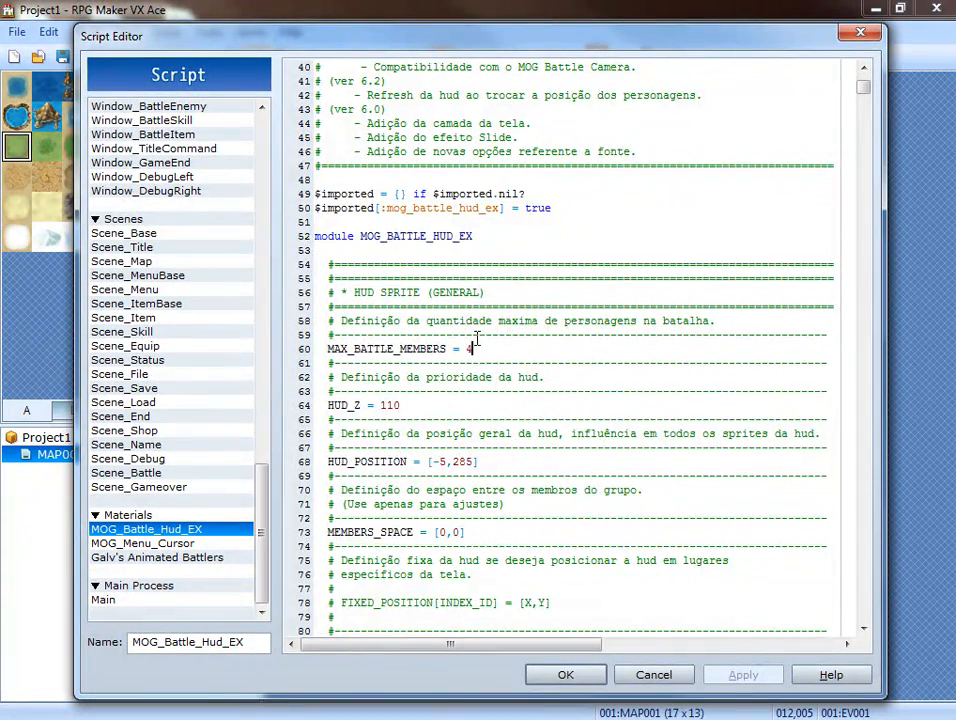
Review the general HUD settings for HUD position, member spacing, fixed HUD and command positions, and battle messages.
scroll(476, 341, "down", 2)
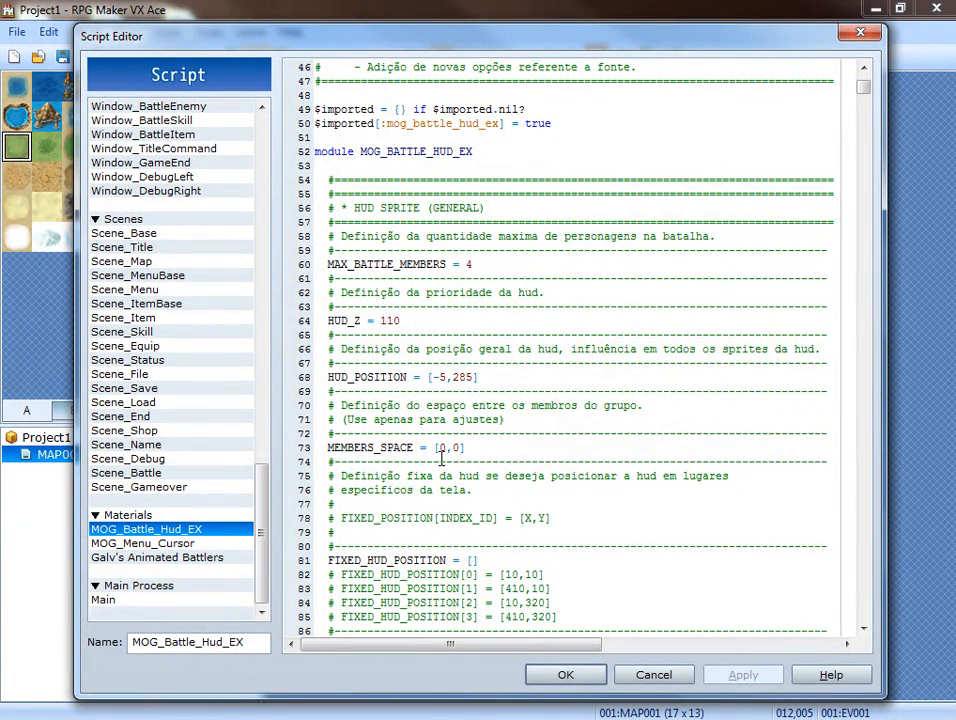
scroll(477, 452, "down", 3)
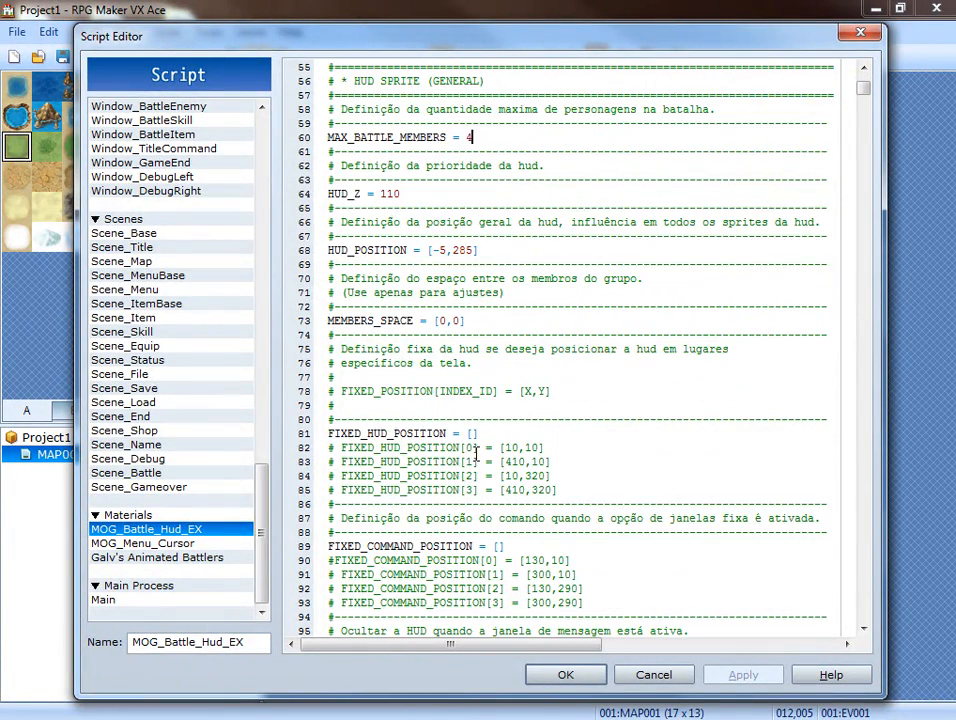
scroll(477, 451, "down", 3)
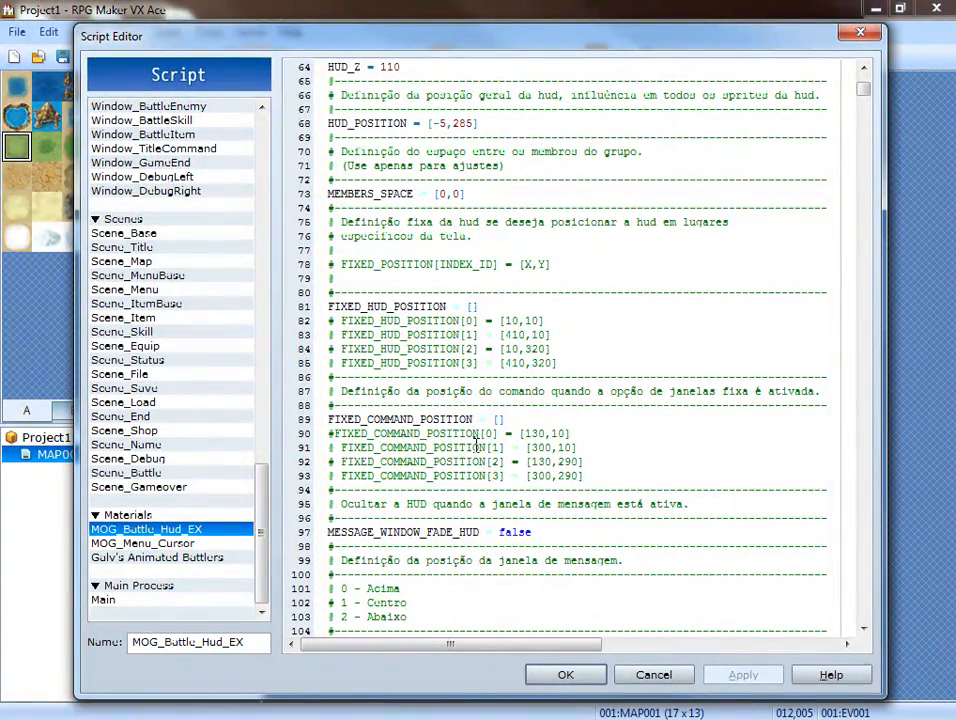
scroll(474, 453, "down", 2)
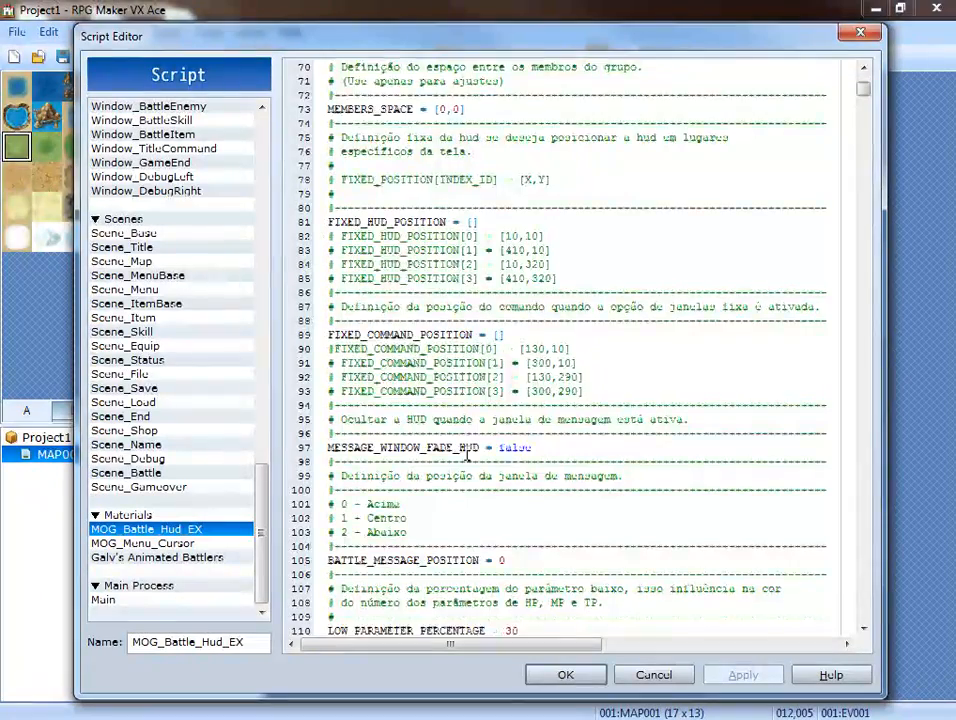
scroll(466, 453, "down", 4)
scroll(466, 453, "down", 3)
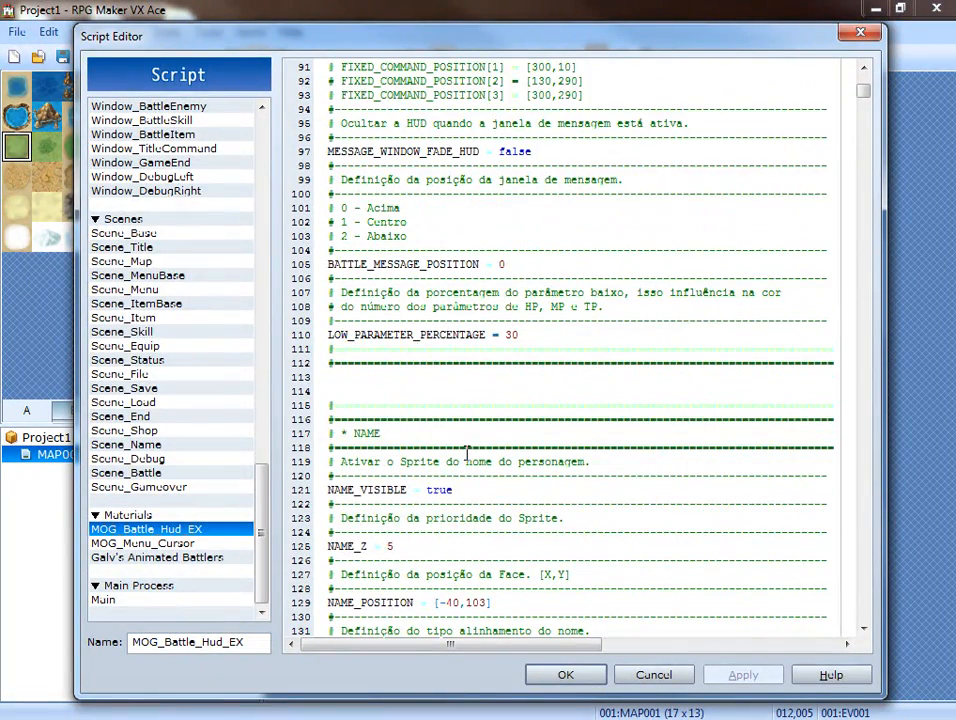
Examine the NAME section's visibility, position, alignment, font, color and shadow settings.
scroll(466, 453, "down", 2)
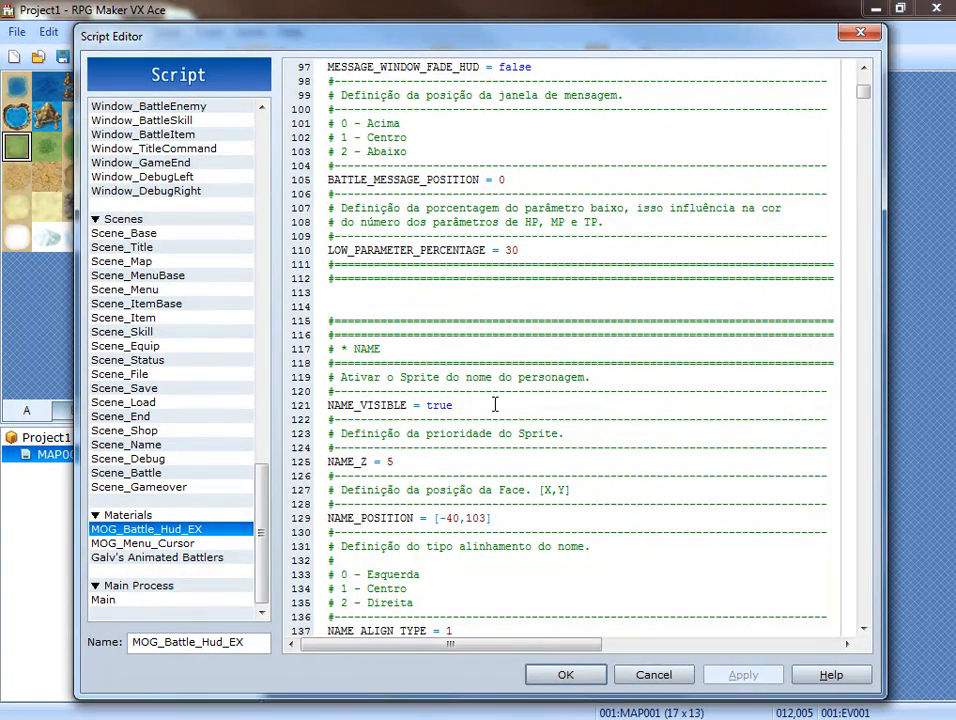
scroll(494, 404, "down", 4)
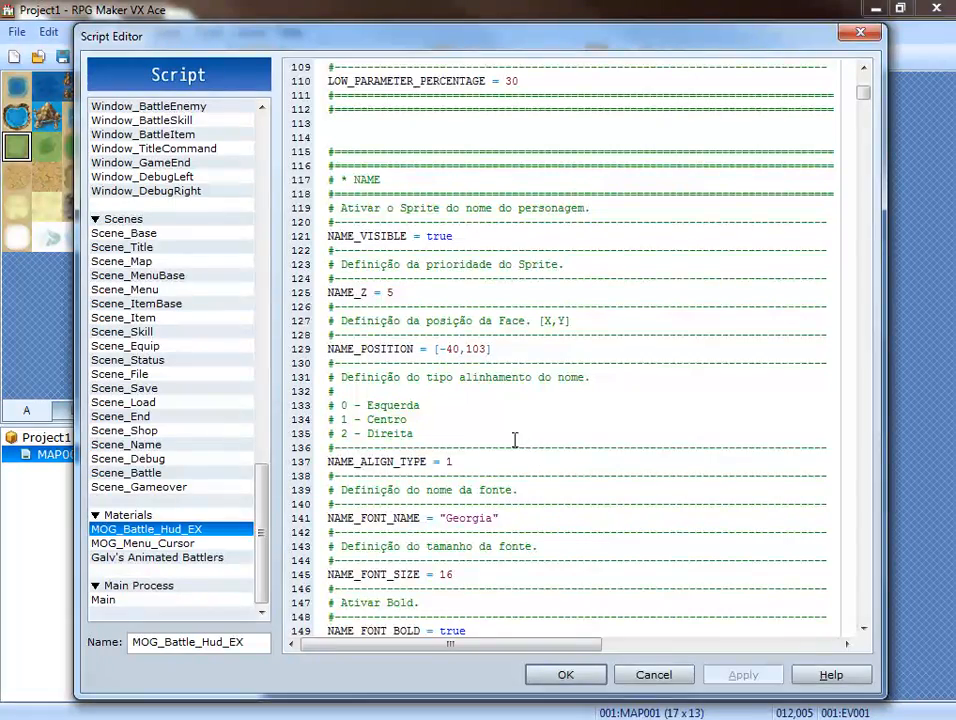
scroll(513, 436, "down", 2)
scroll(513, 431, "down", 7)
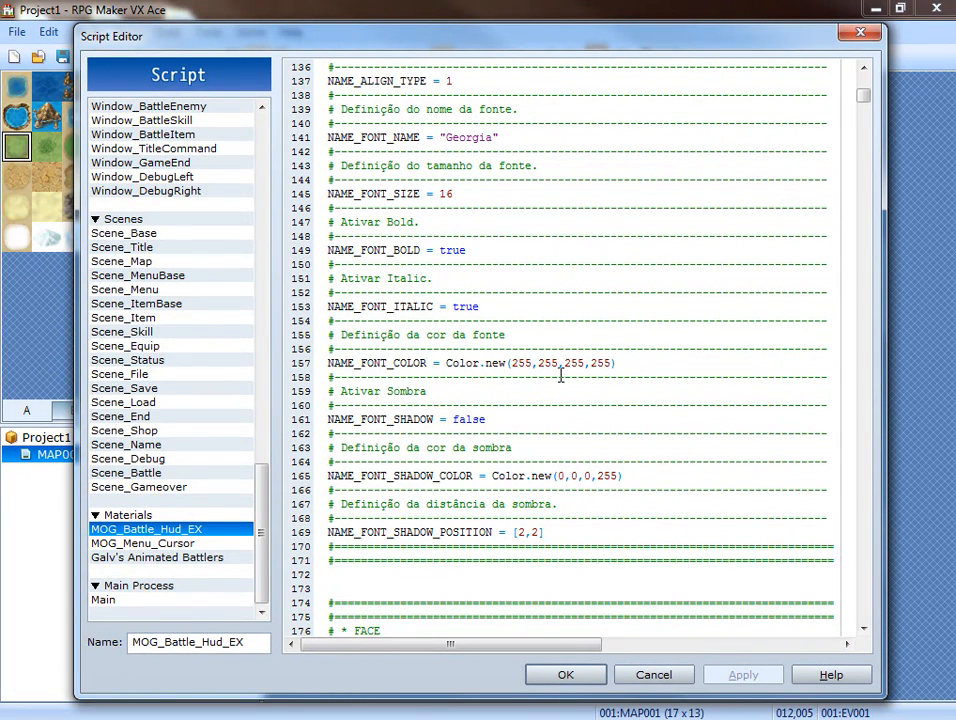
scroll(536, 408, "down", 2)
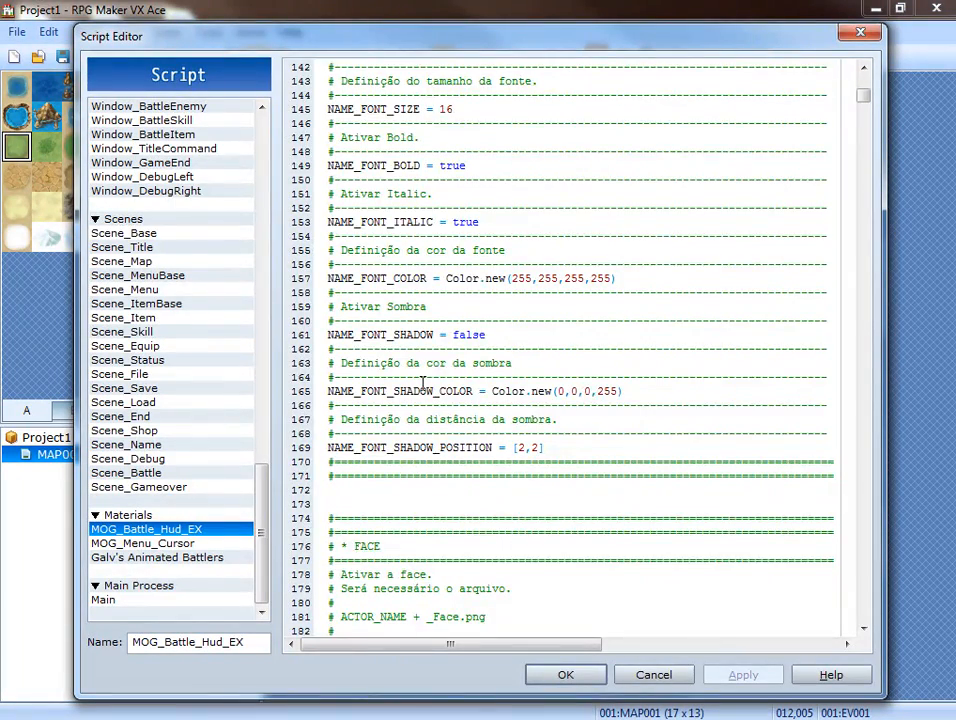
Examine the FACE section's required file name, visibility, position, animation, zoom and shake settings.
scroll(422, 383, "down", 5)
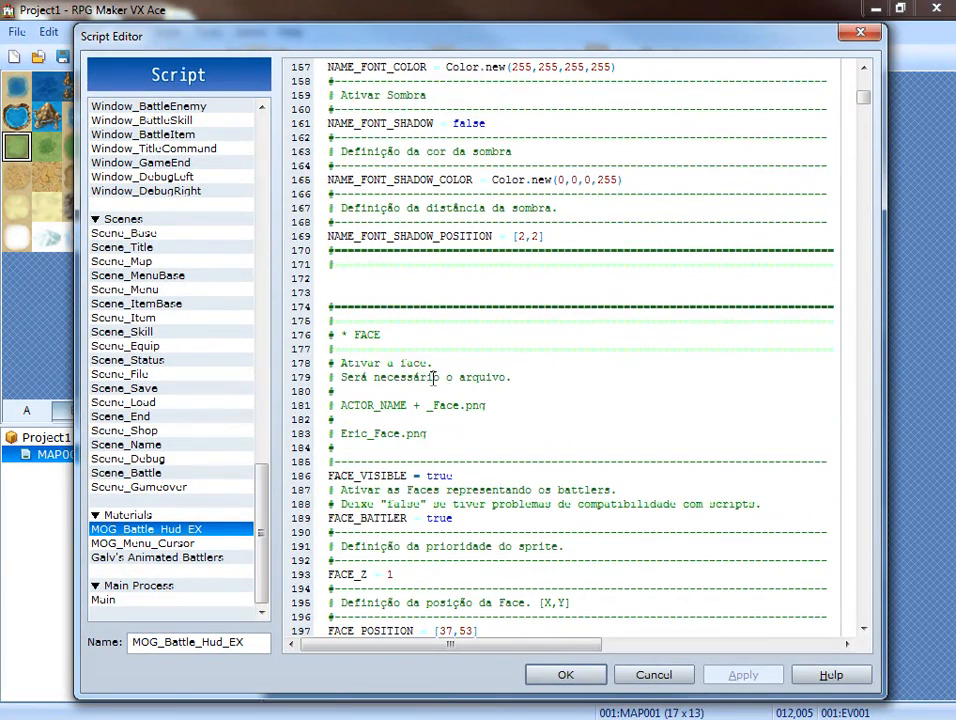
scroll(433, 377, "down", 2)
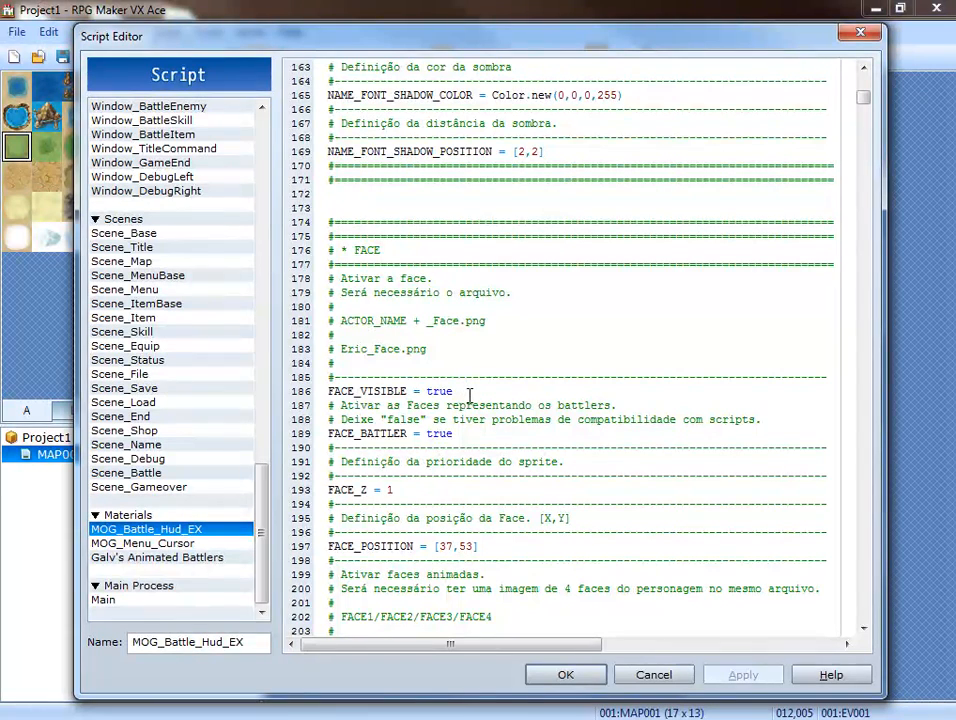
left_click(469, 392)
scroll(412, 440, "down", 4)
scroll(412, 440, "down", 3)
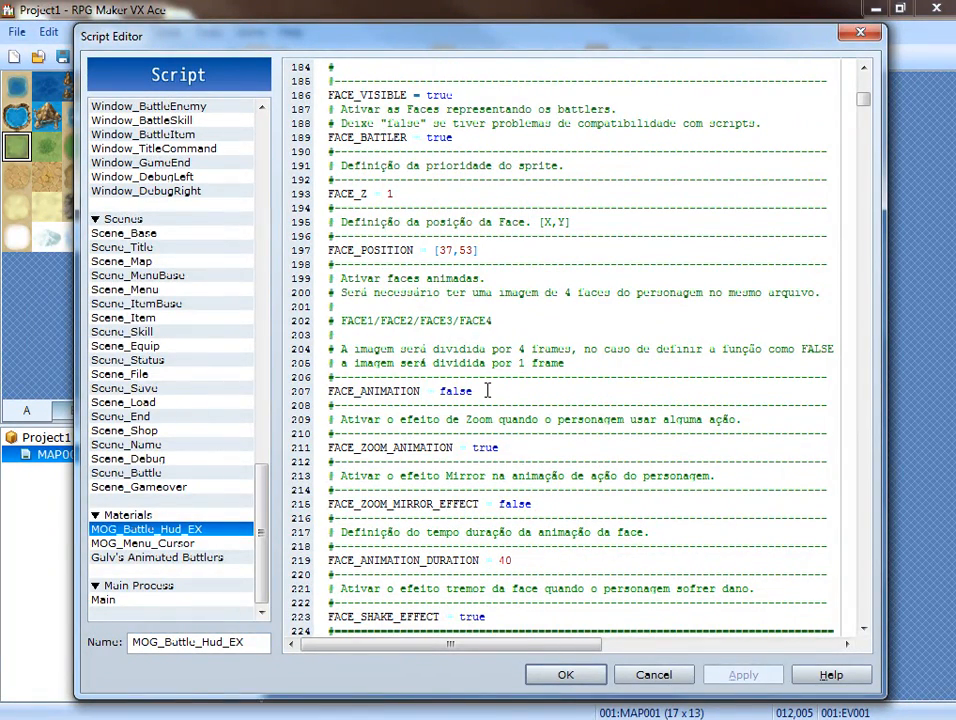
scroll(488, 390, "down", 2)
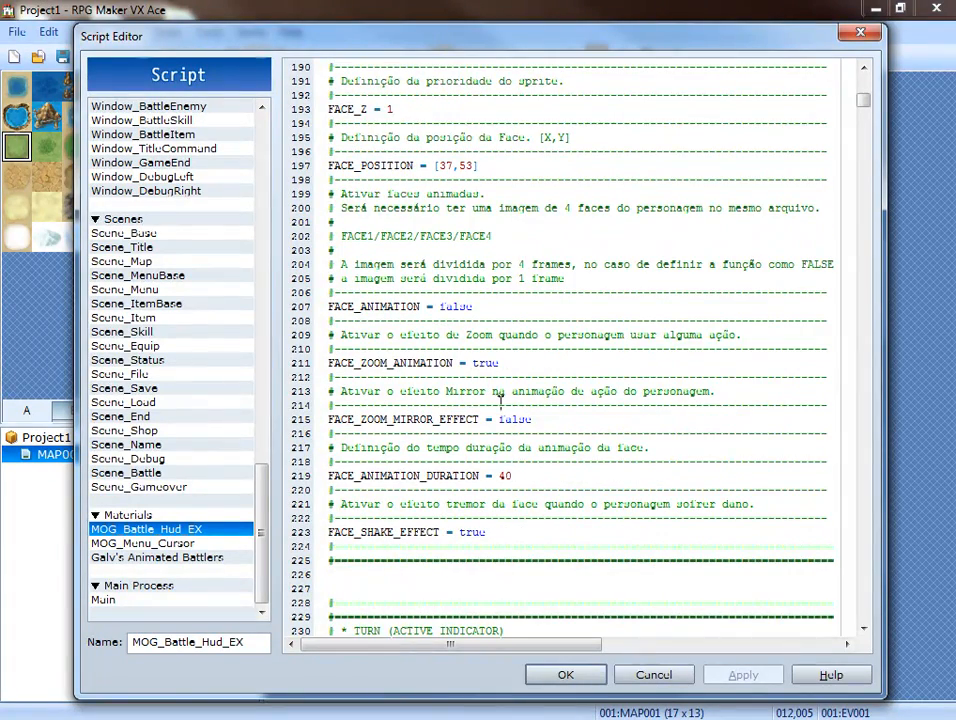
scroll(495, 420, "down", 3)
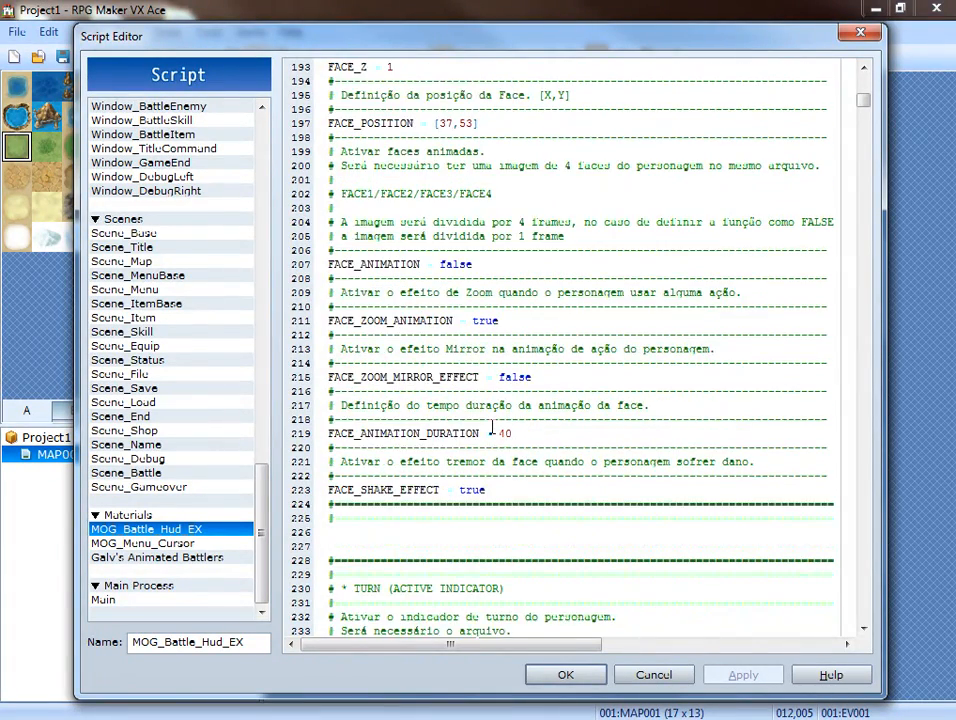
Examine the TURN indicator settings and the HP number and meter settings of the battle HUD script.
scroll(405, 428, "down", 1)
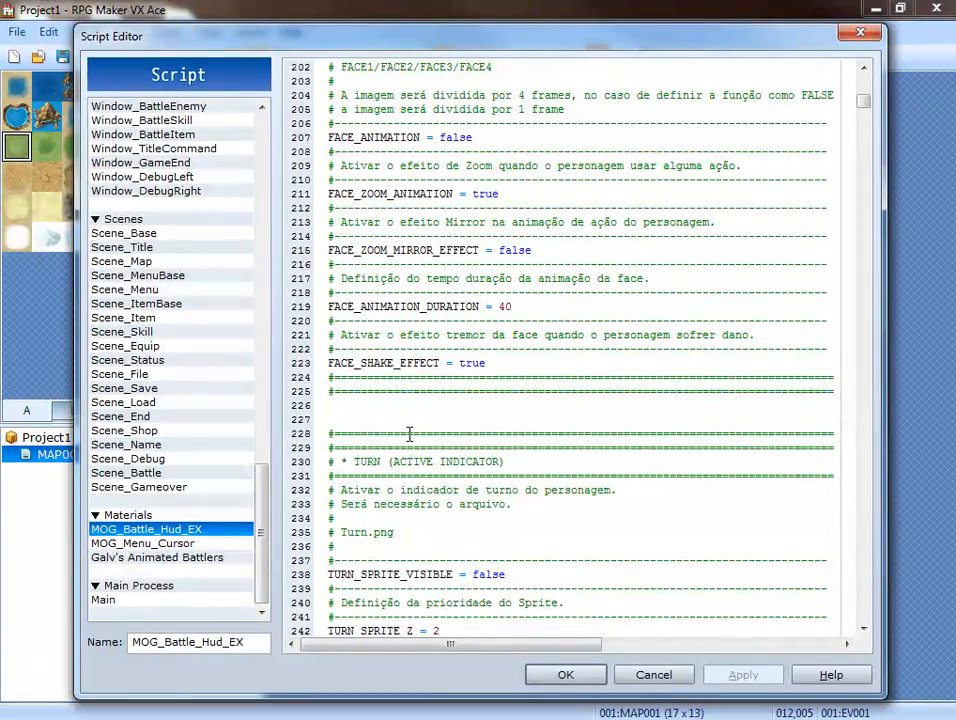
scroll(409, 434, "down", 1)
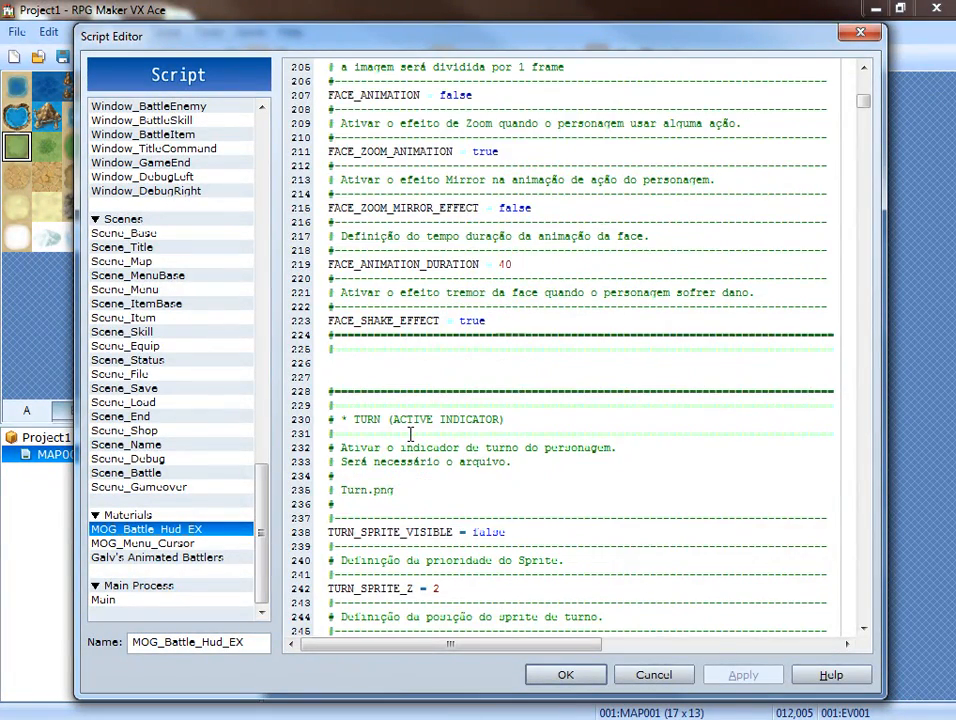
scroll(409, 434, "down", 7)
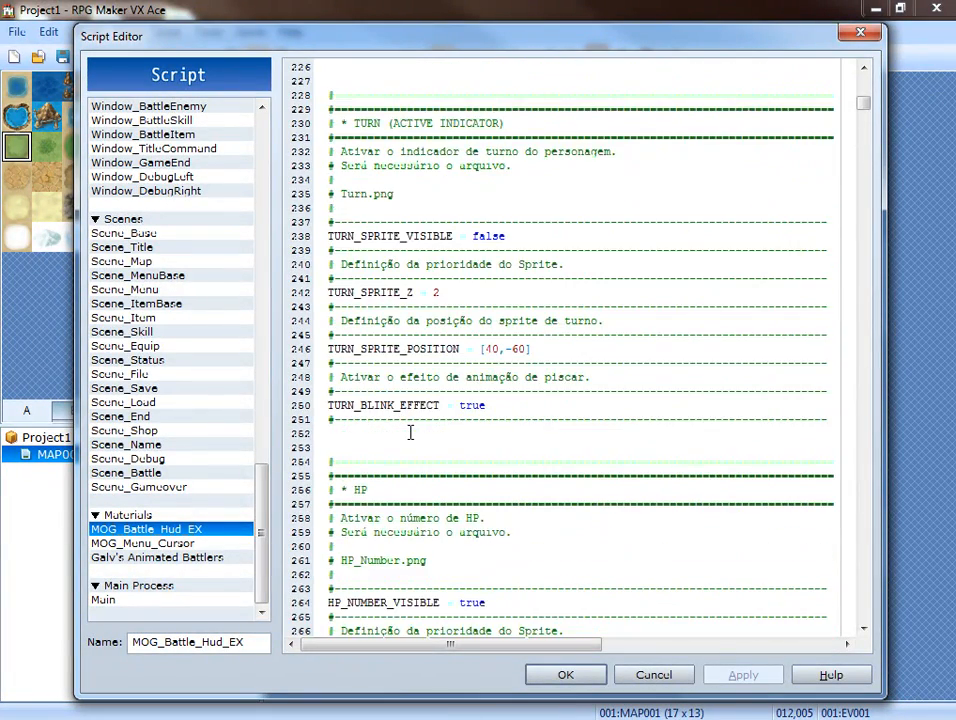
scroll(409, 432, "down", 5)
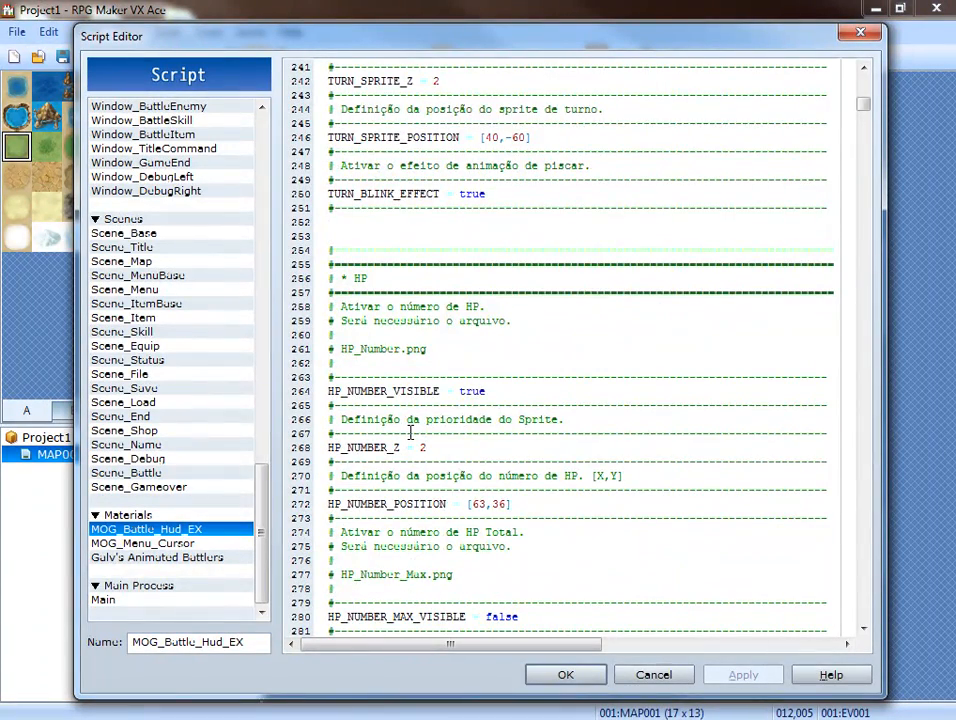
scroll(409, 432, "down", 6)
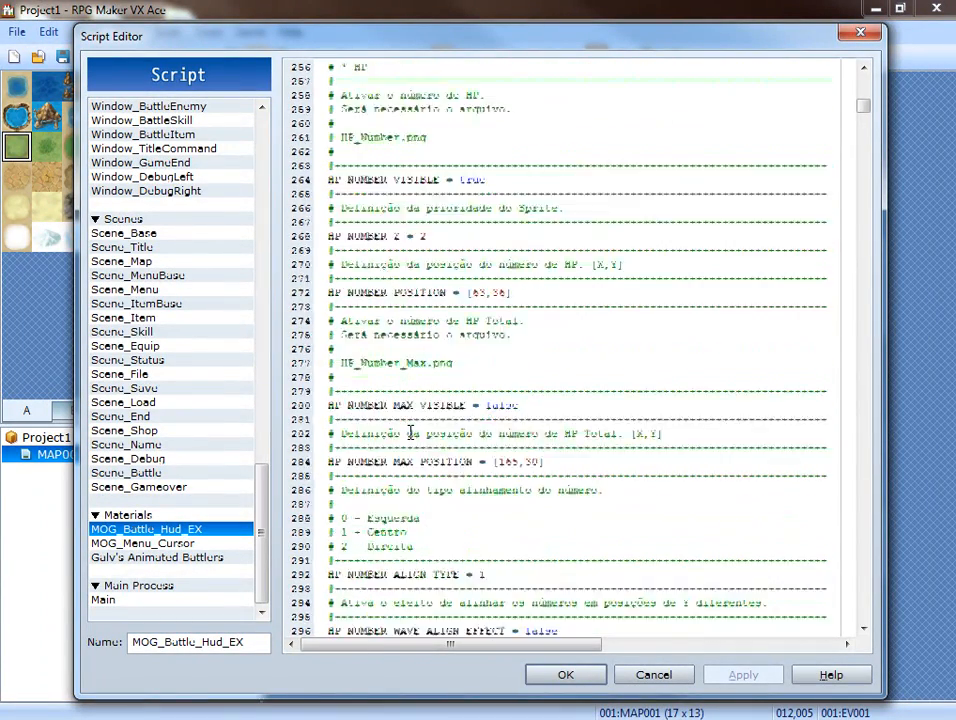
scroll(409, 432, "down", 4)
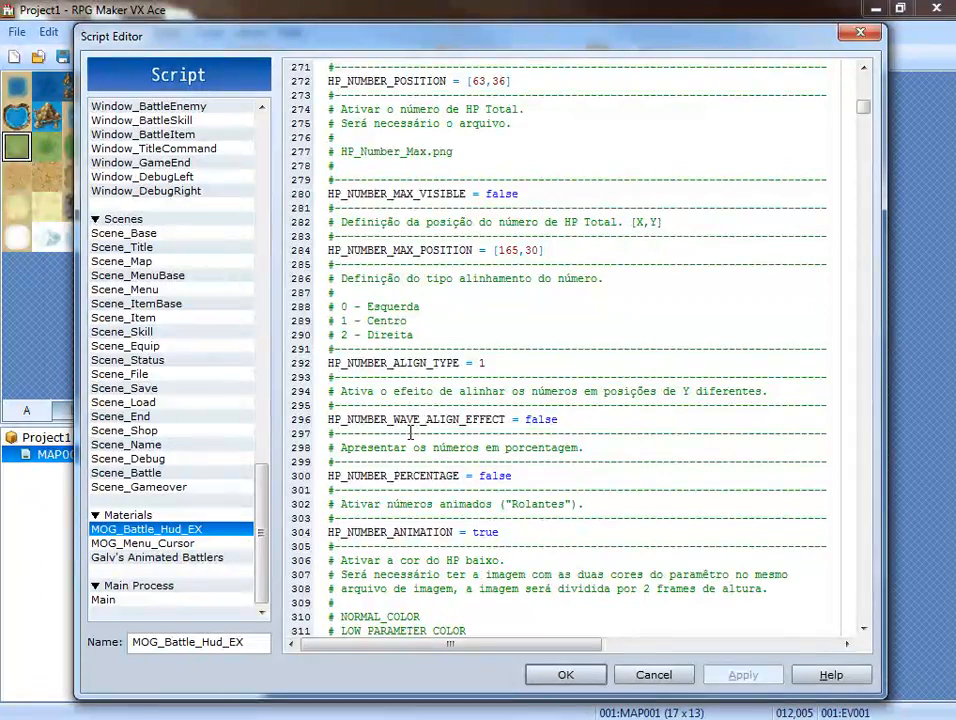
scroll(409, 432, "down", 15)
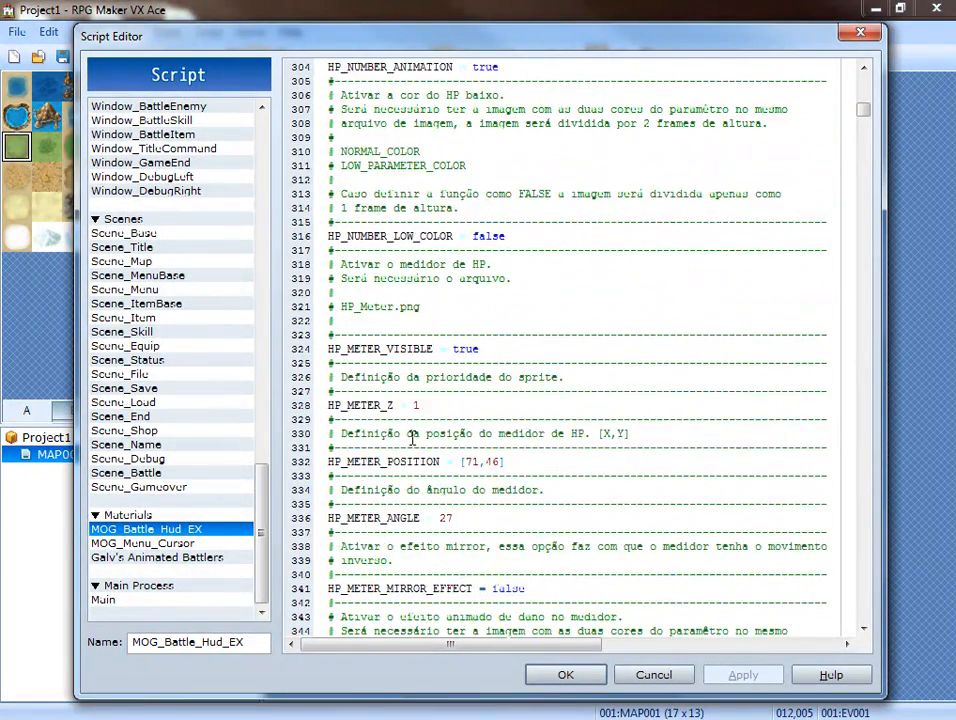
Examine the HP meter and icon settings, the MP number, meter and icon settings, and the TP number settings of the battle HUD script.
scroll(409, 436, "down", 19)
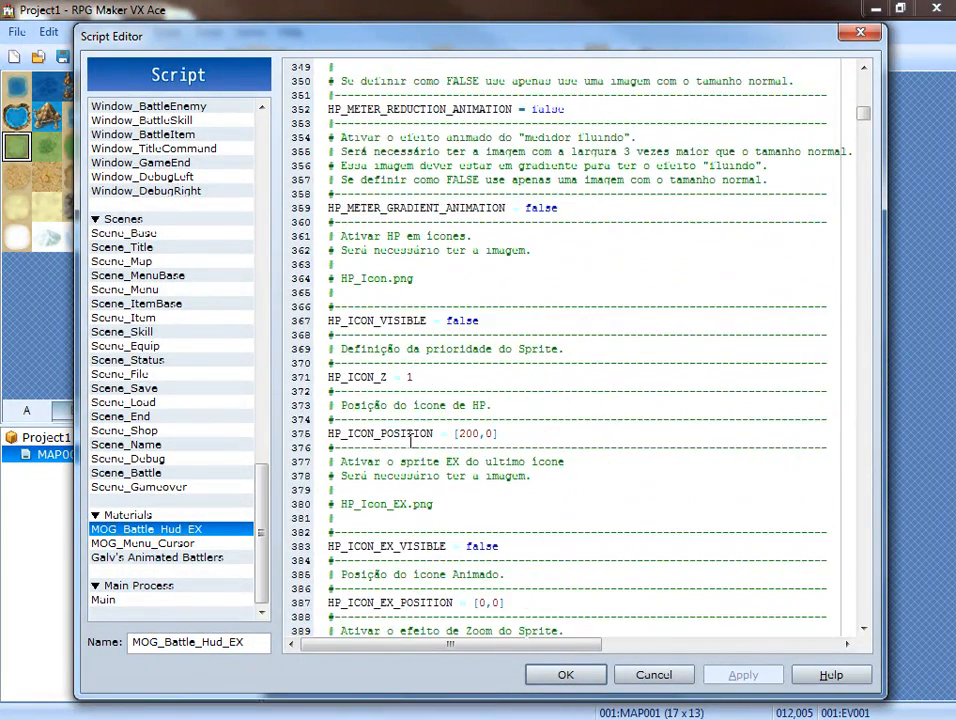
scroll(409, 440, "down", 12)
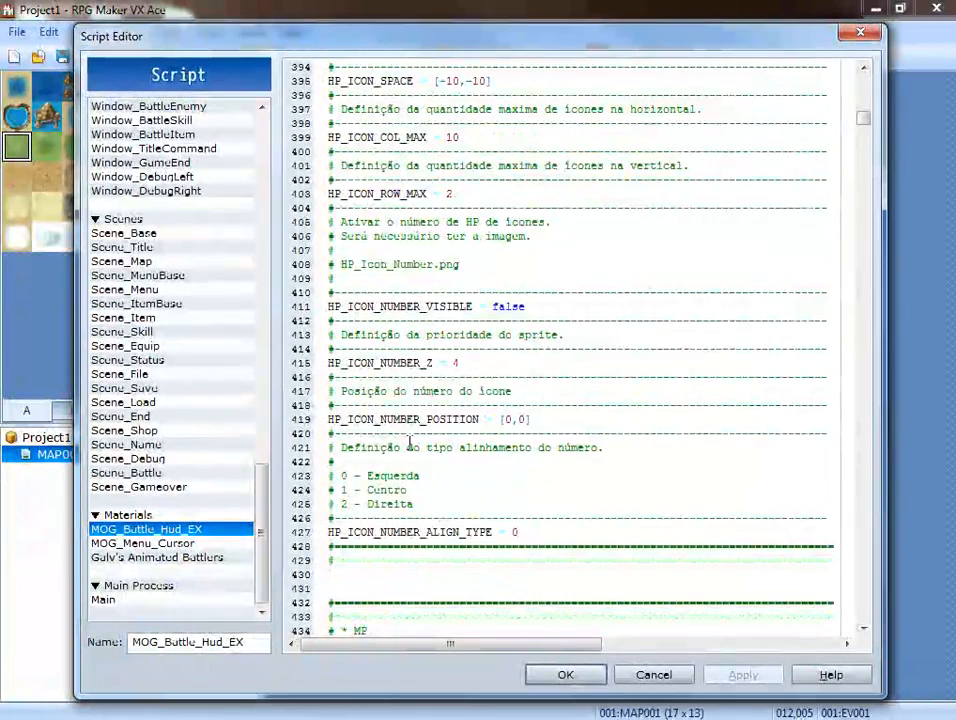
scroll(405, 442, "down", 17)
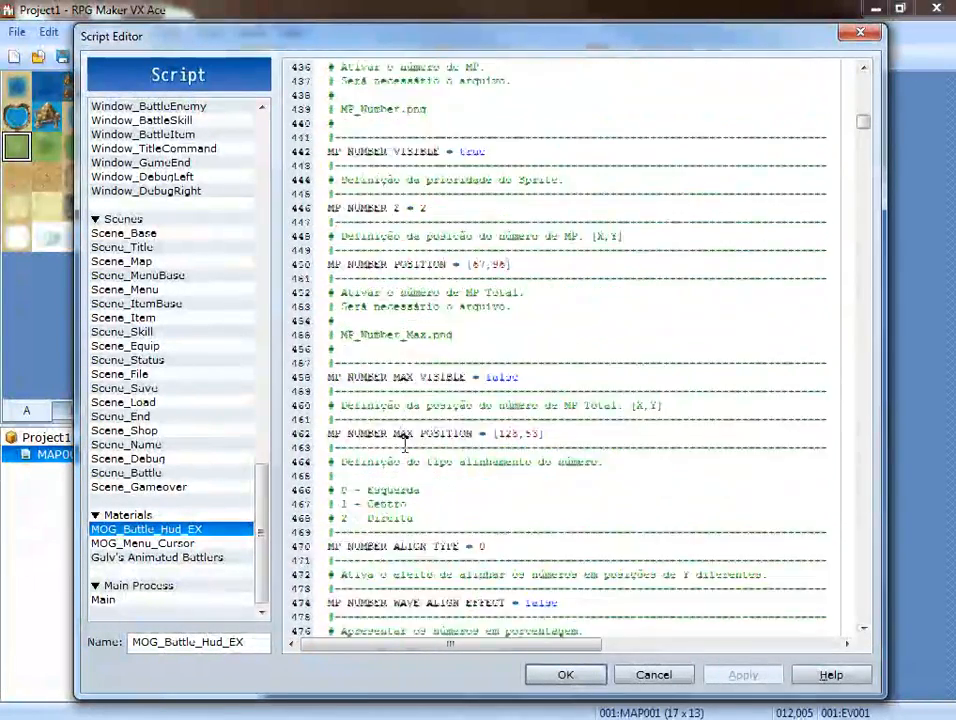
scroll(405, 444, "down", 20)
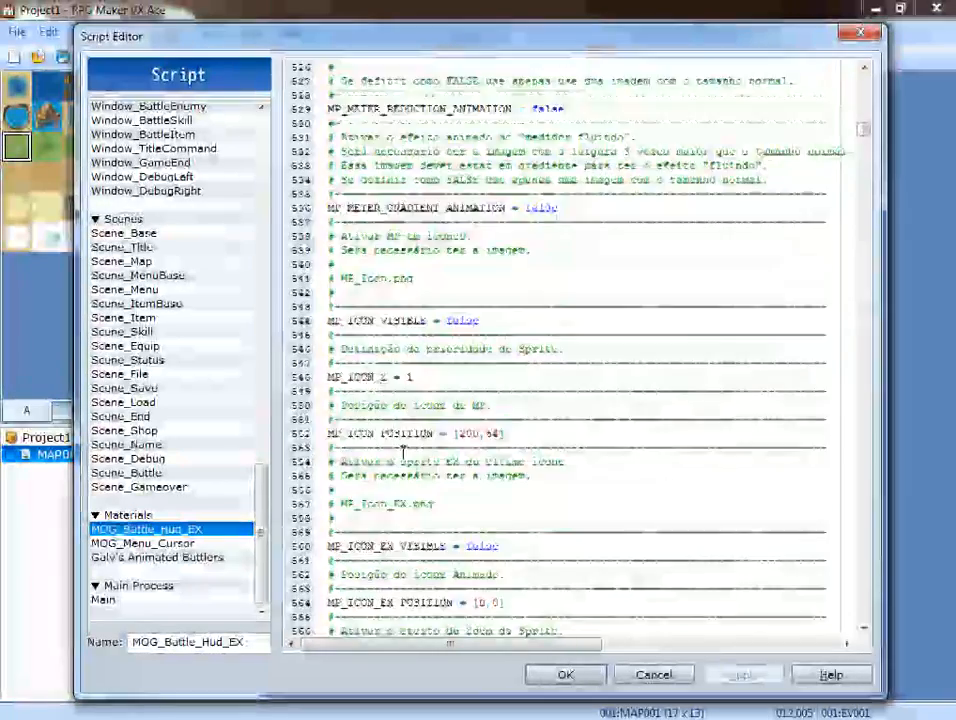
scroll(400, 455, "down", 20)
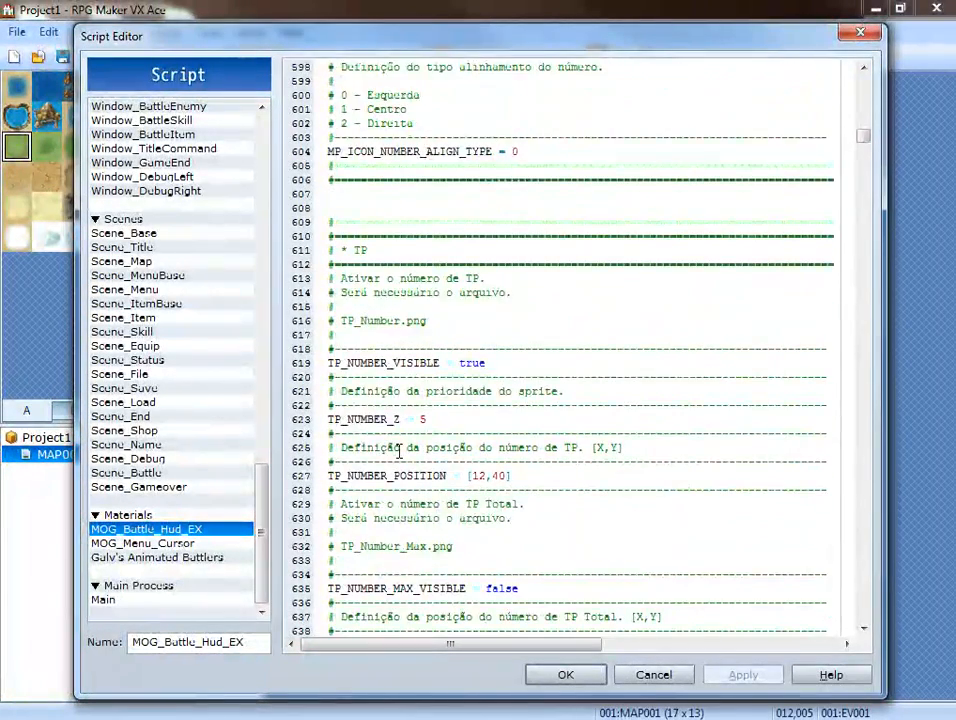
scroll(399, 452, "down", 2)
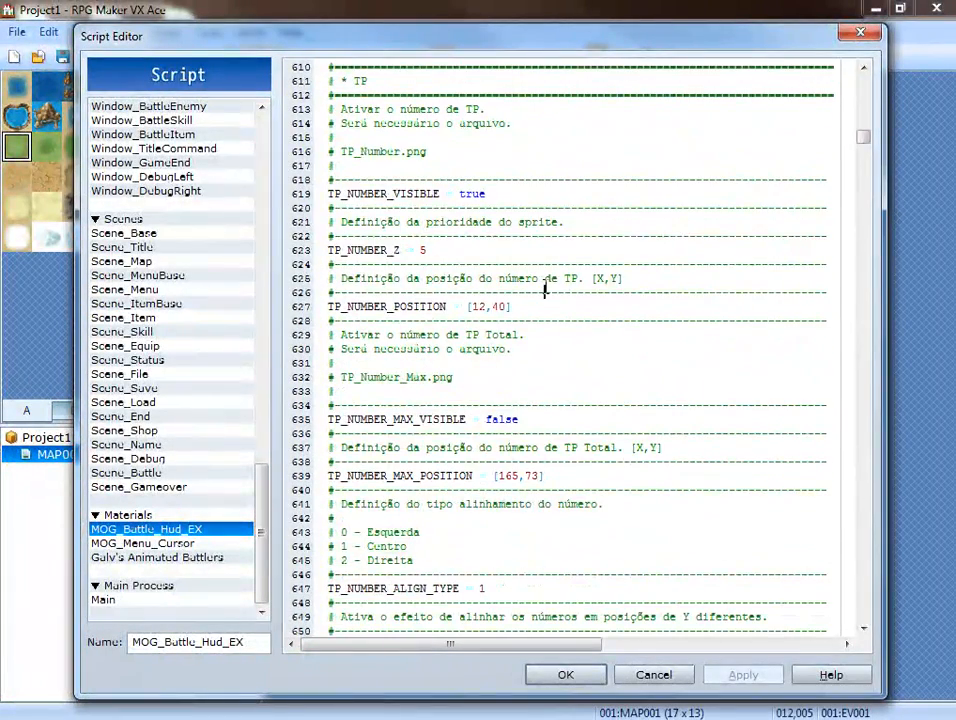
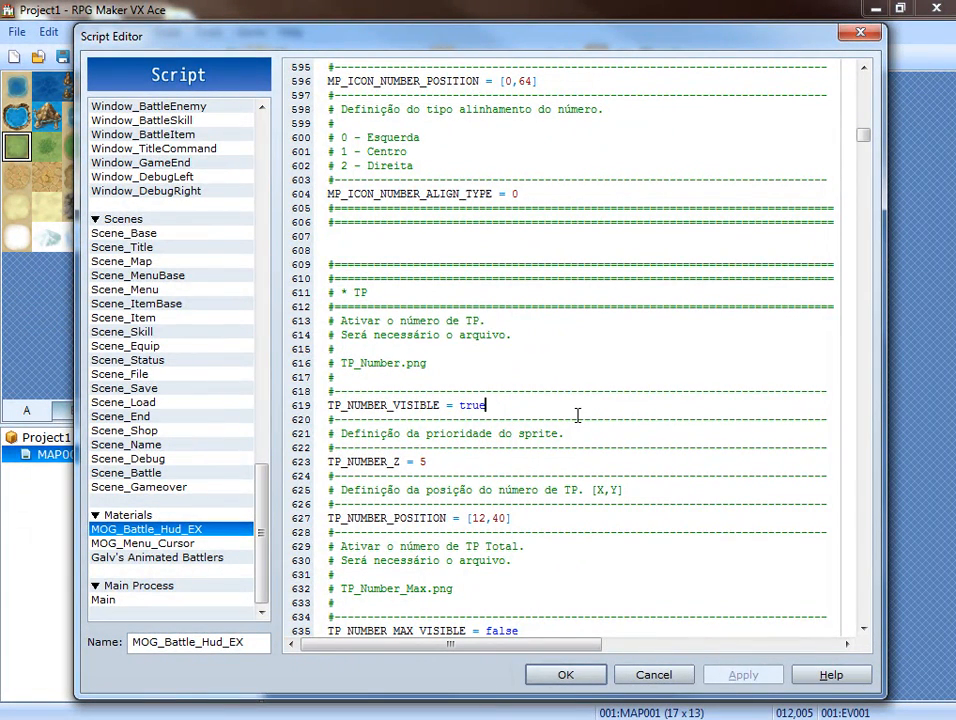
Set TP_NUMBER_VISIBLE to false in the TP section of the MOG_Battle_Hud_EX script.
key("BackSpace")
key("BackSpace")
key("BackSpace")
type("false")
Set TP_NUMBER_ANIMATION and TP_METER_VISIBLE to false in the battle HUD script.
scroll(505, 330, "down", 4)
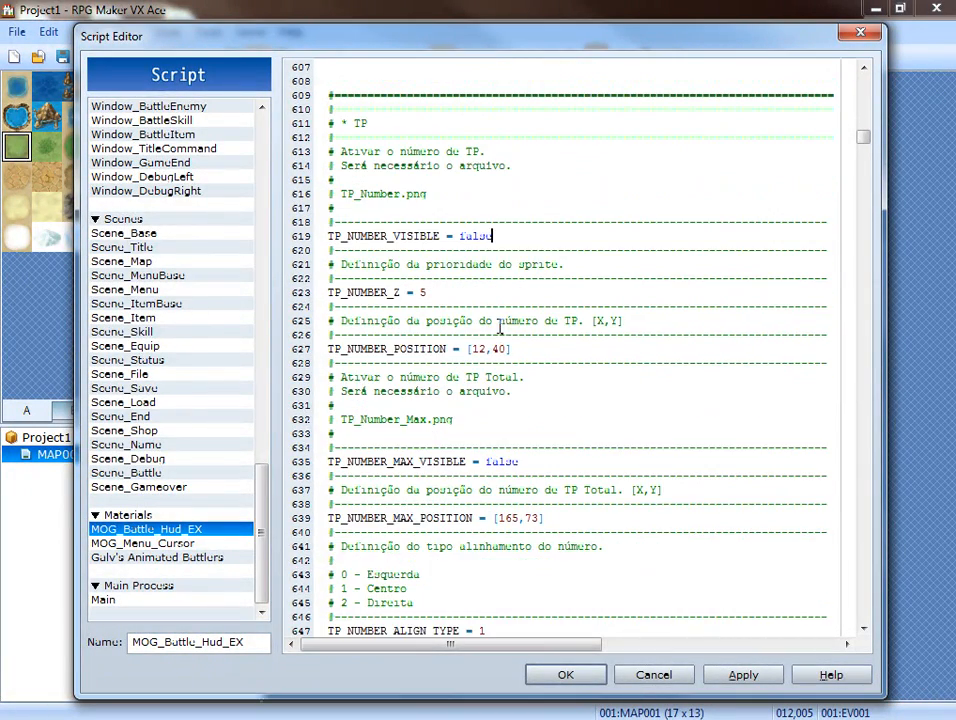
scroll(495, 408, "down", 3)
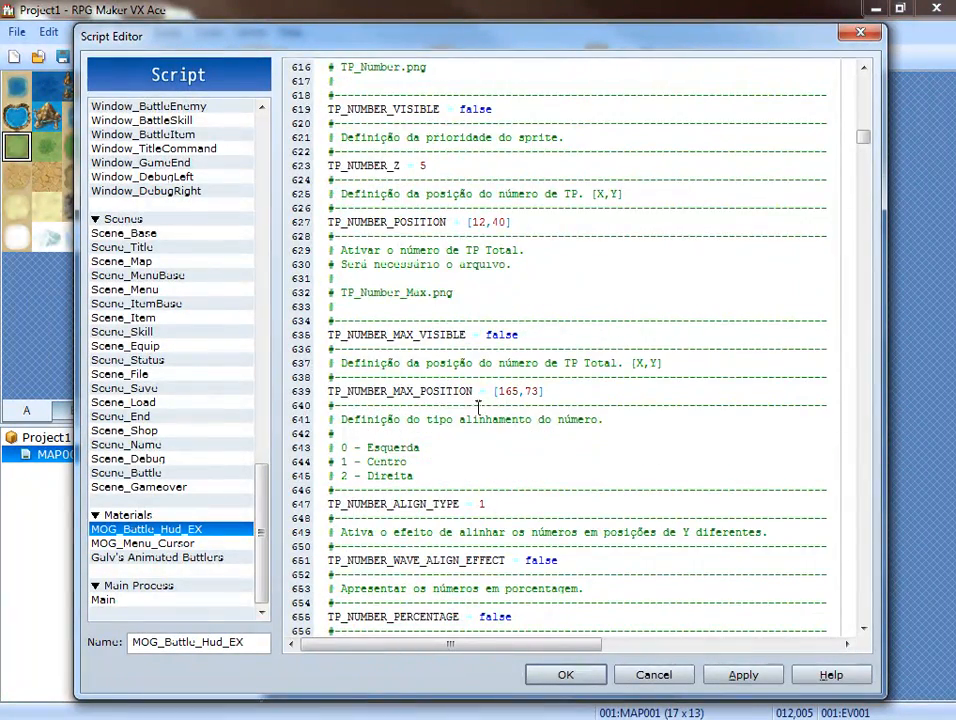
scroll(400, 405, "down", 3)
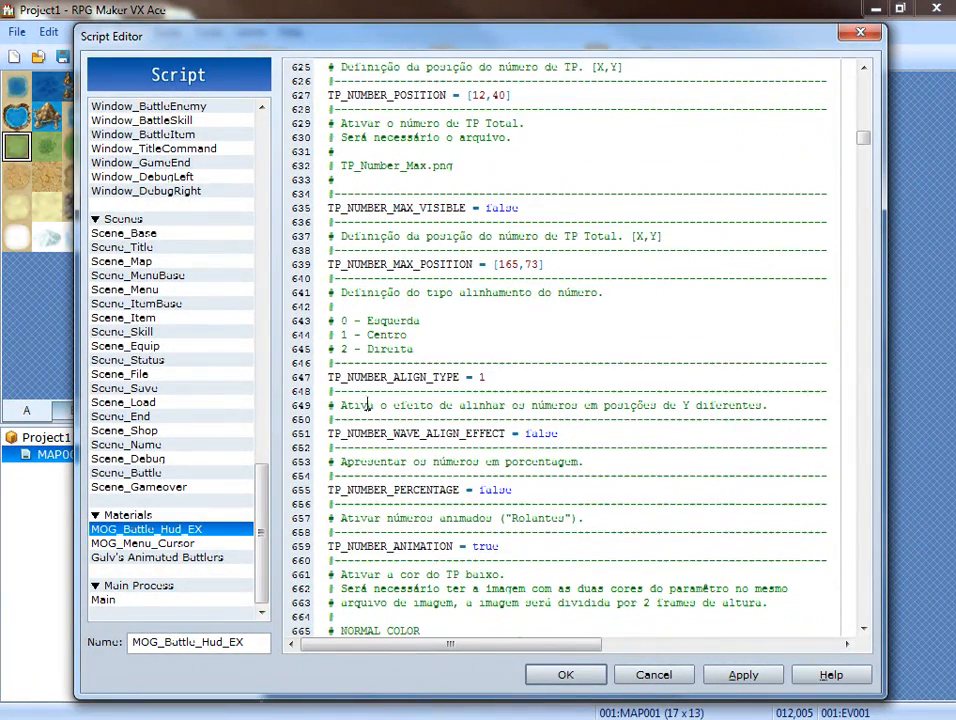
scroll(368, 405, "down", 3)
left_click(508, 419)
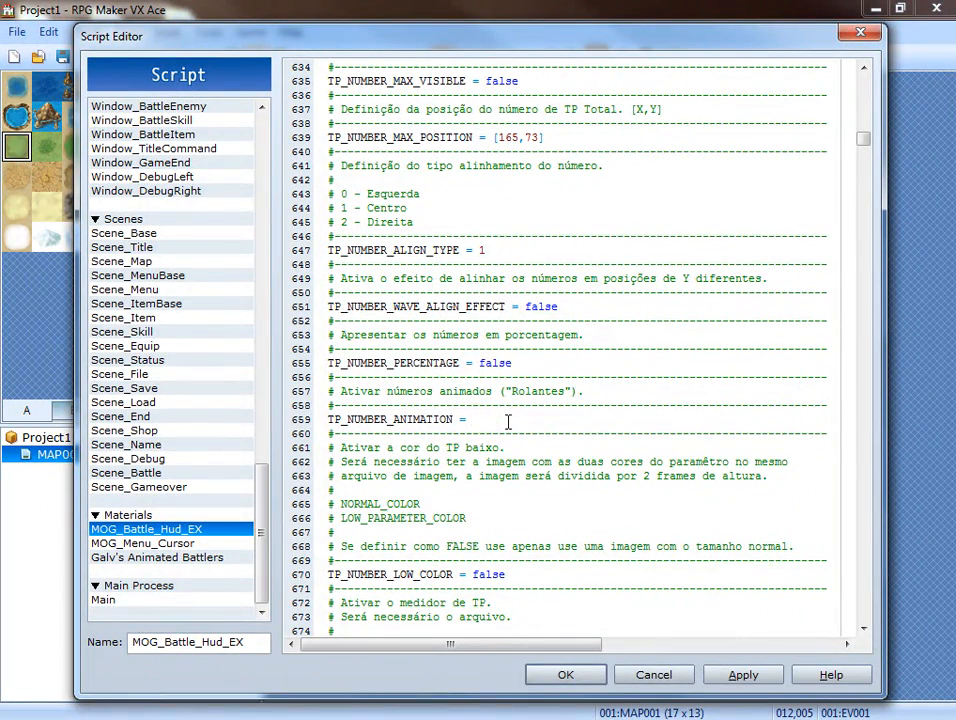
scroll(508, 421, "down", 6)
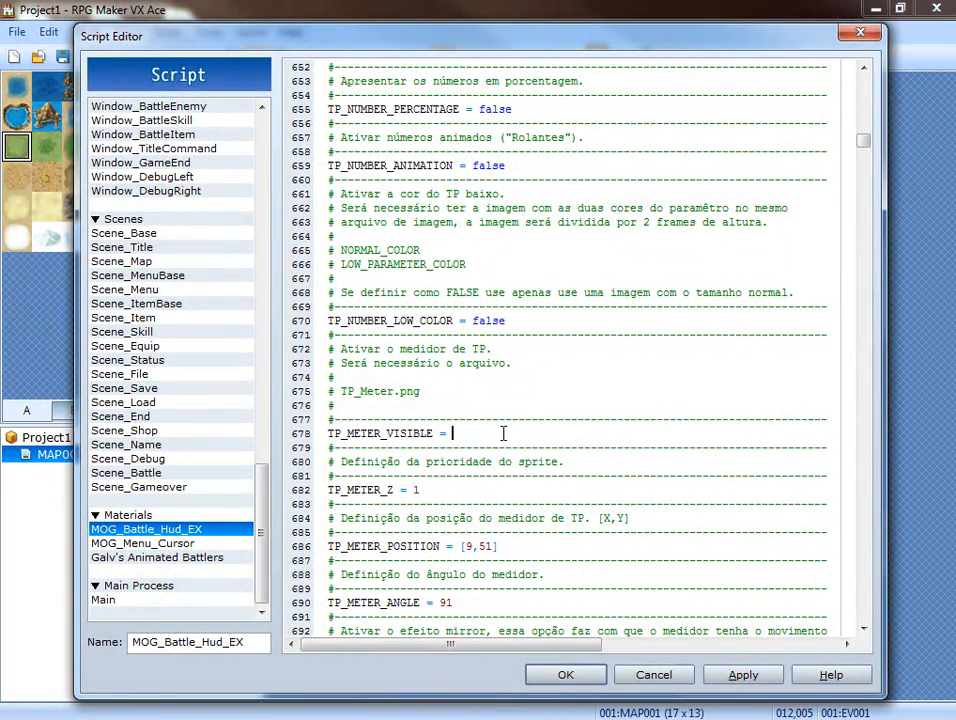
type("e")
Set TP_ICON_EX_ZOOM_EFFECT to false among the TP icon settings of the battle HUD script.
scroll(503, 433, "down", 4)
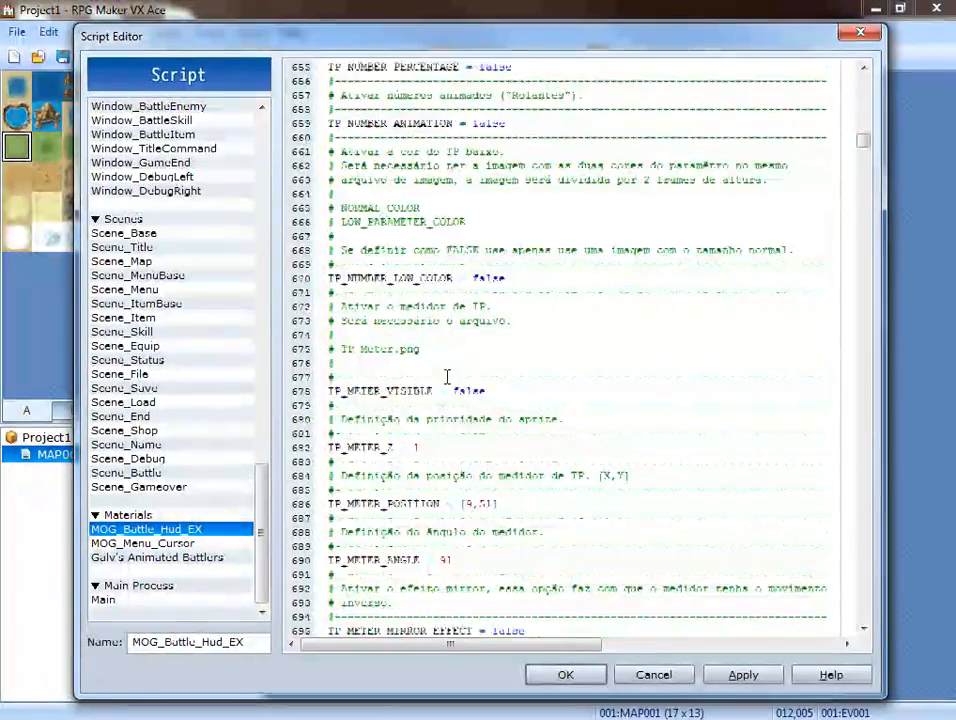
scroll(445, 373, "down", 7)
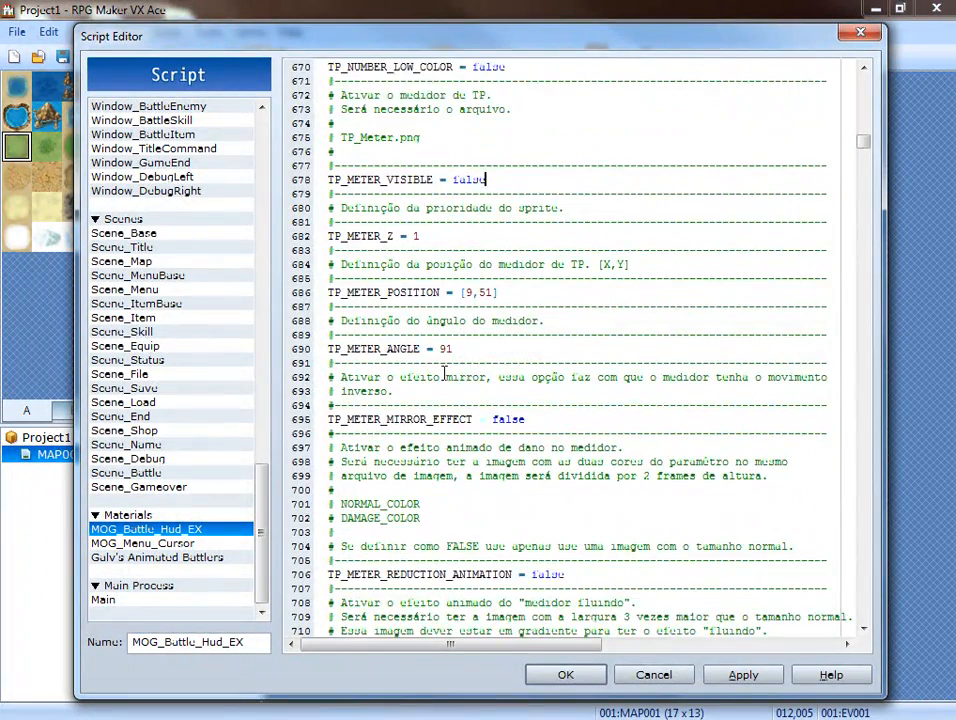
scroll(445, 373, "down", 5)
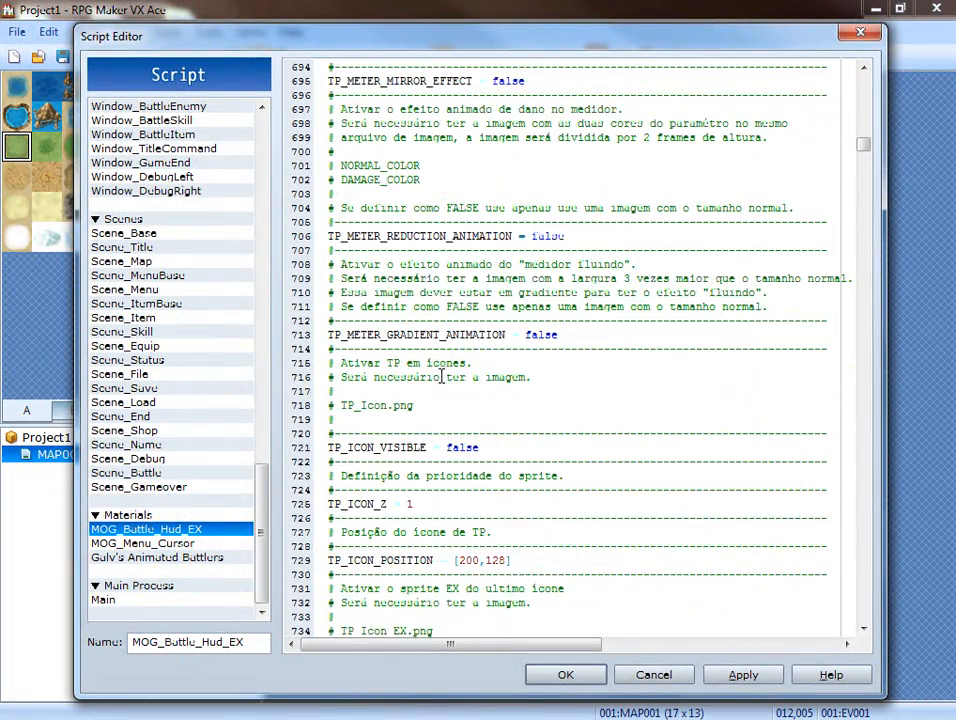
scroll(436, 383, "down", 6)
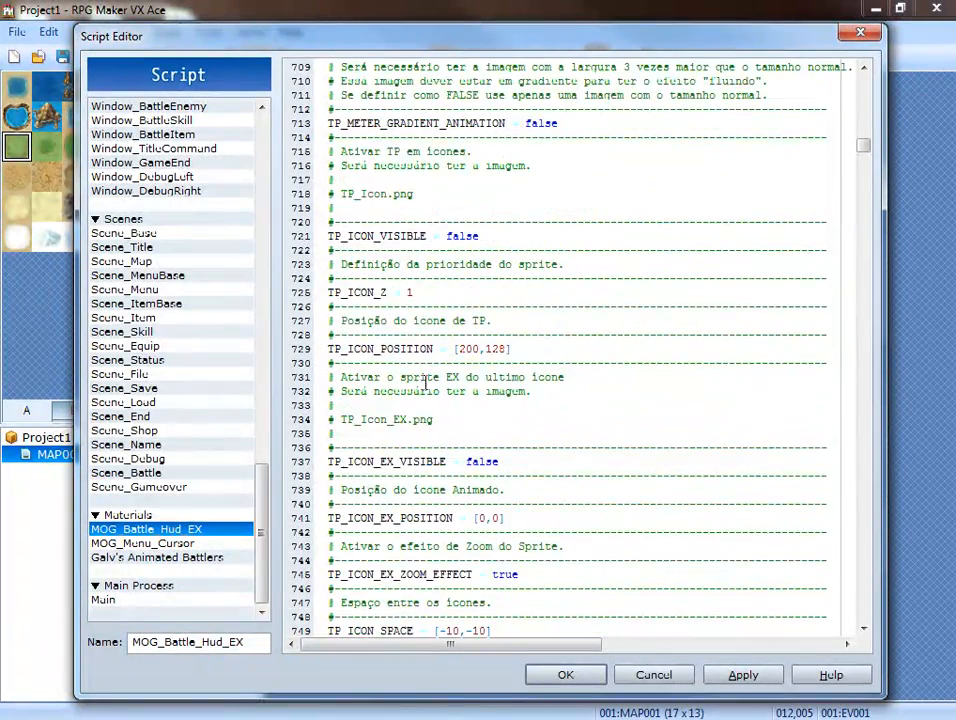
scroll(427, 383, "down", 1)
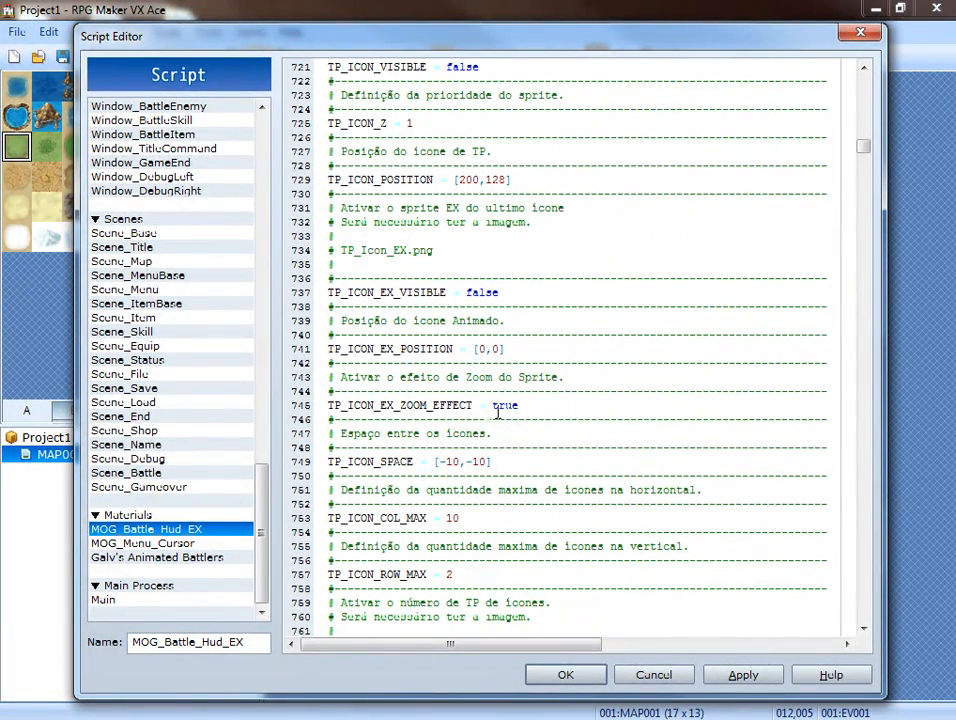
key("BackSpace")
key("BackSpace")
key("BackSpace")
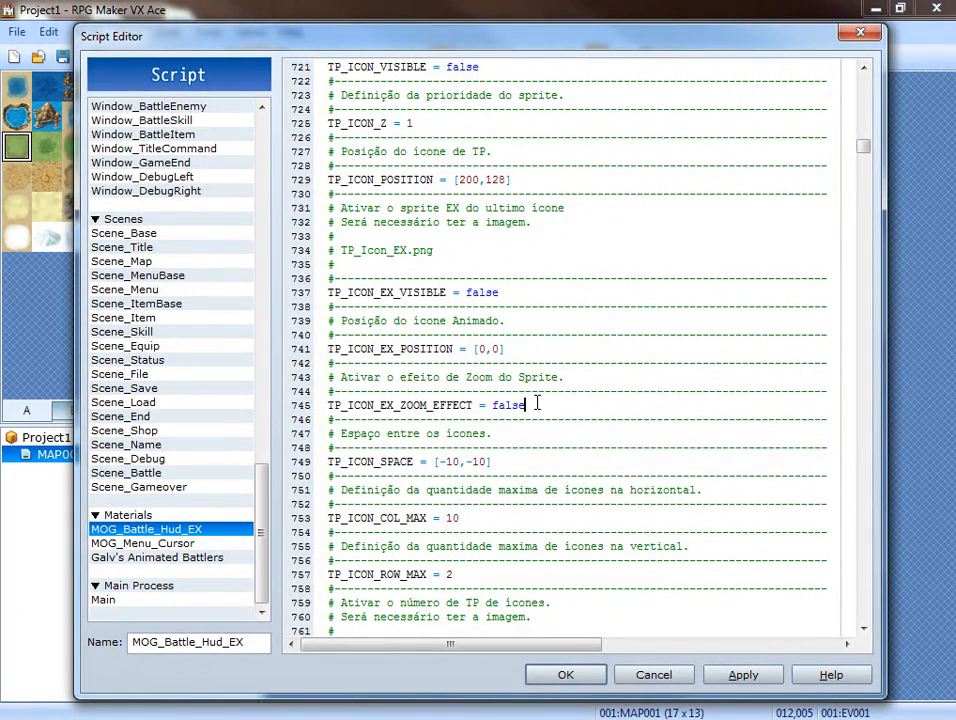
Examine the remaining TP icon and AT number settings and recheck the TP values in the battle HUD script.
scroll(537, 403, "down", 5)
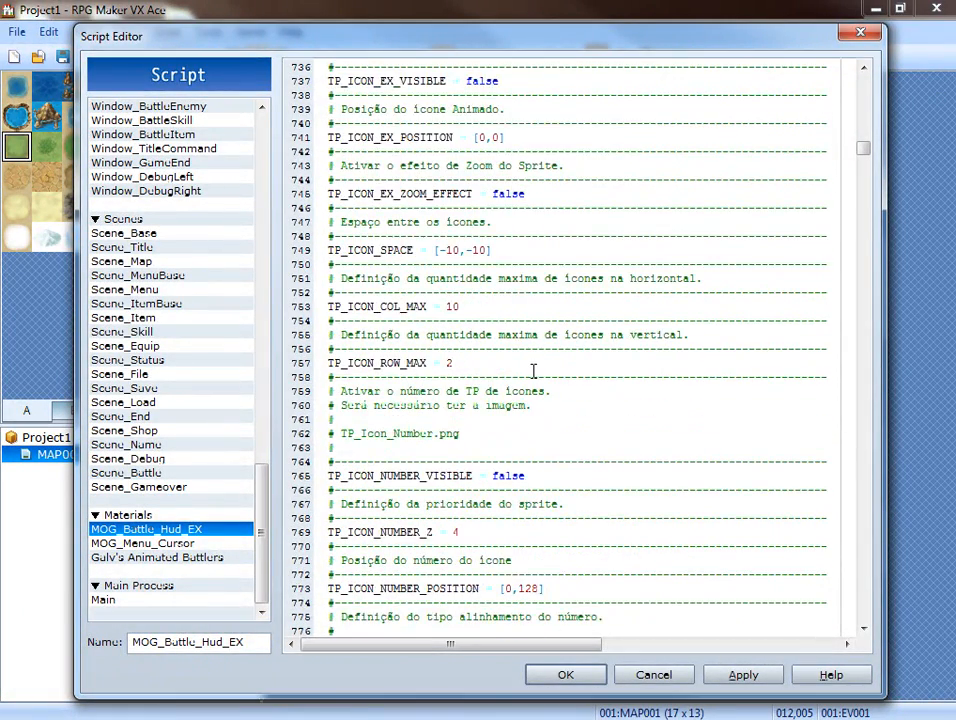
scroll(533, 371, "down", 6)
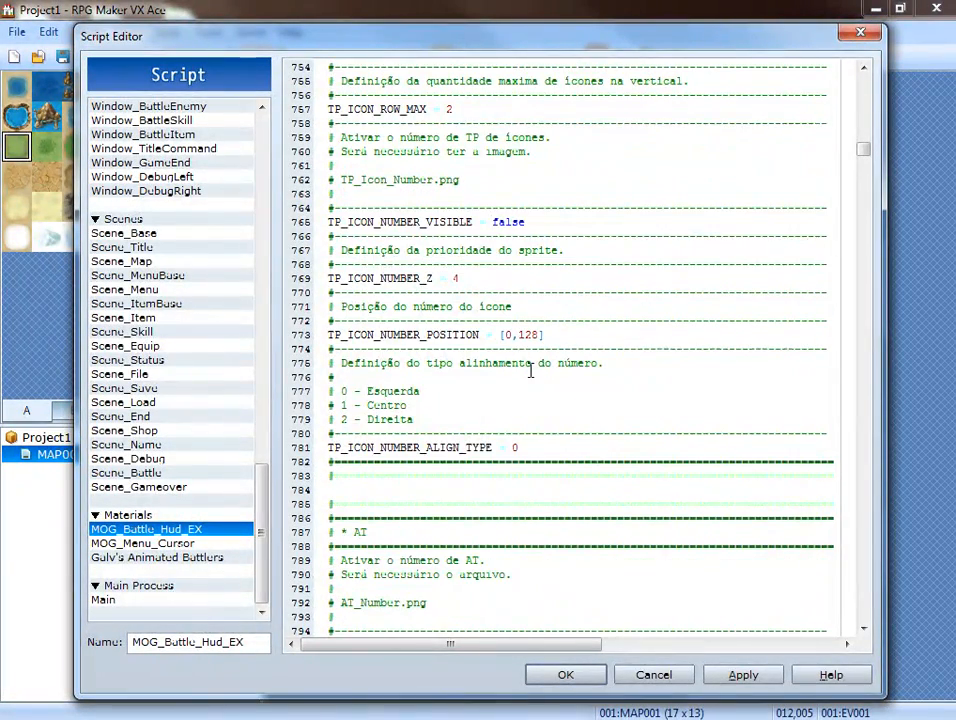
scroll(487, 358, "down", 4)
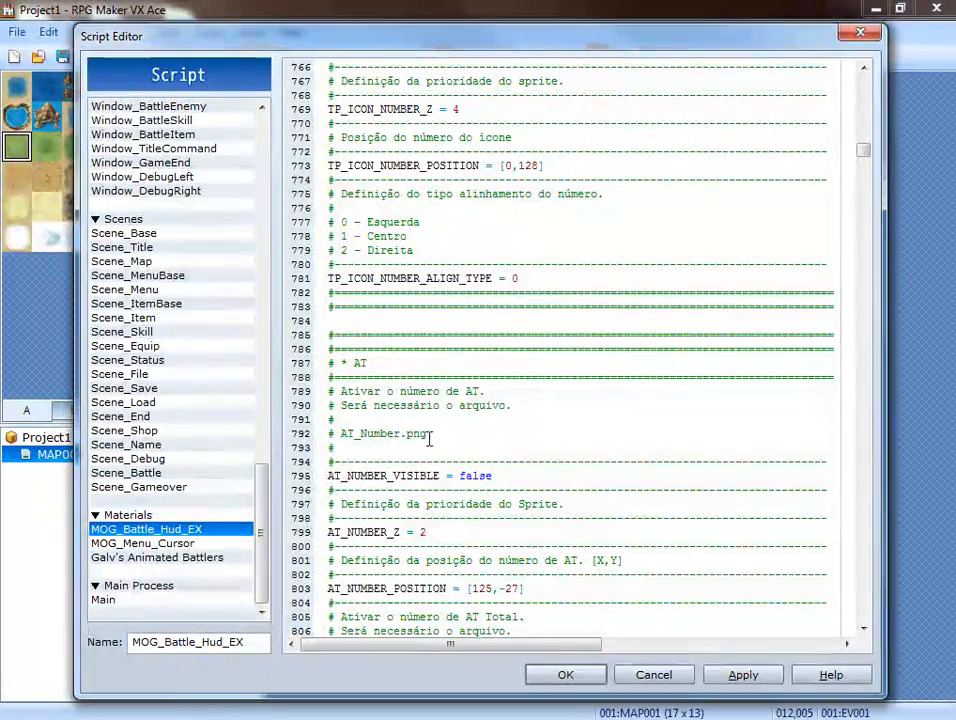
scroll(481, 425, "up", 20)
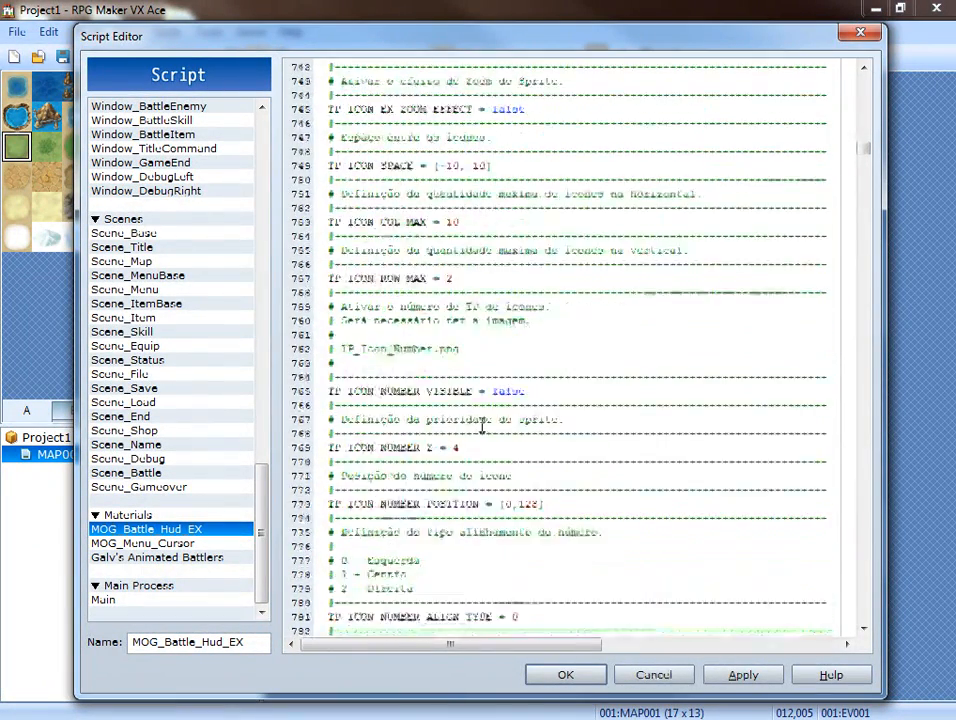
scroll(484, 418, "up", 12)
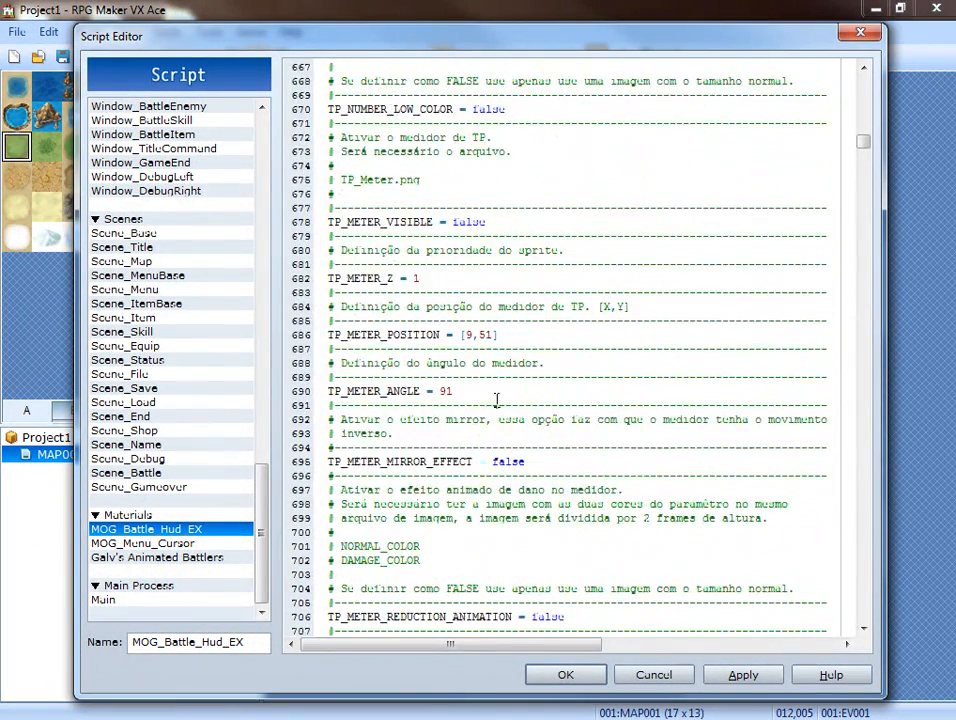
scroll(497, 376, "down", 20)
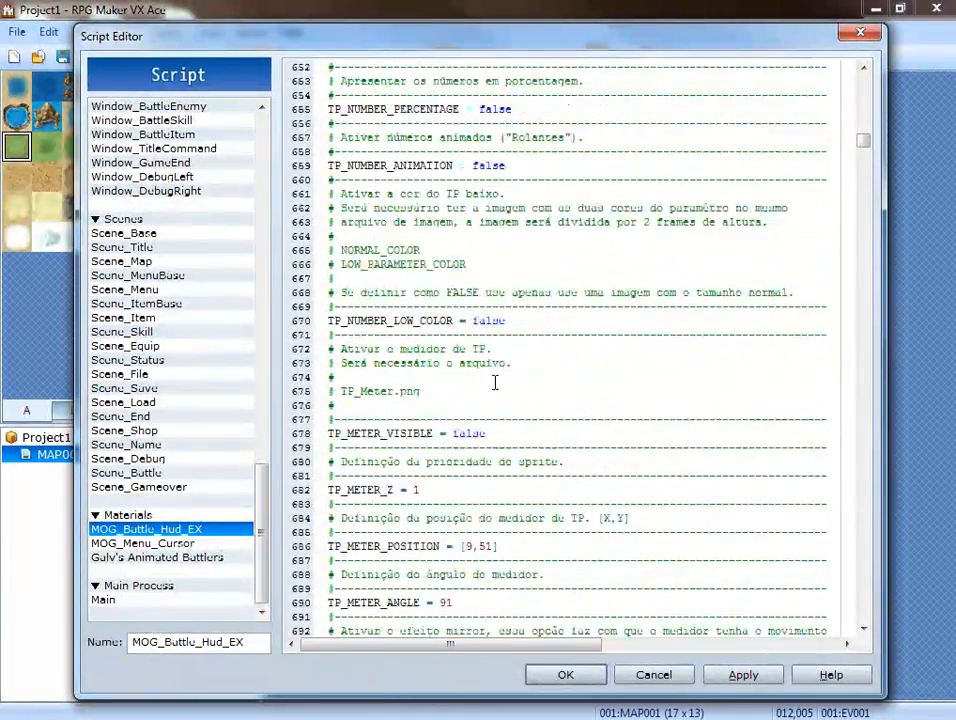
scroll(470, 380, "down", 10)
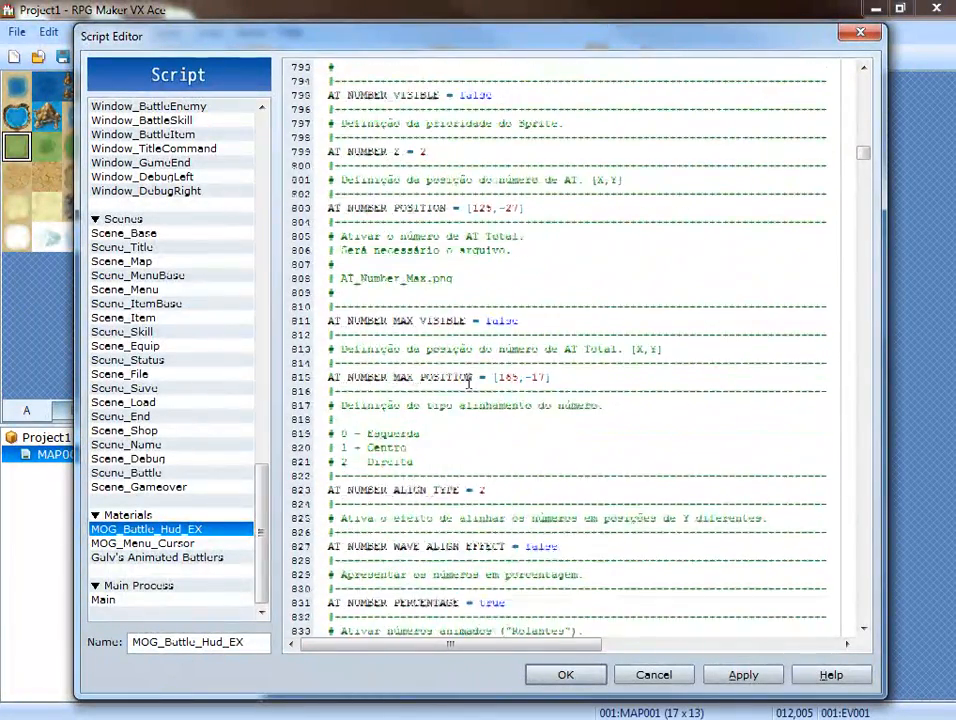
scroll(461, 380, "up", 20)
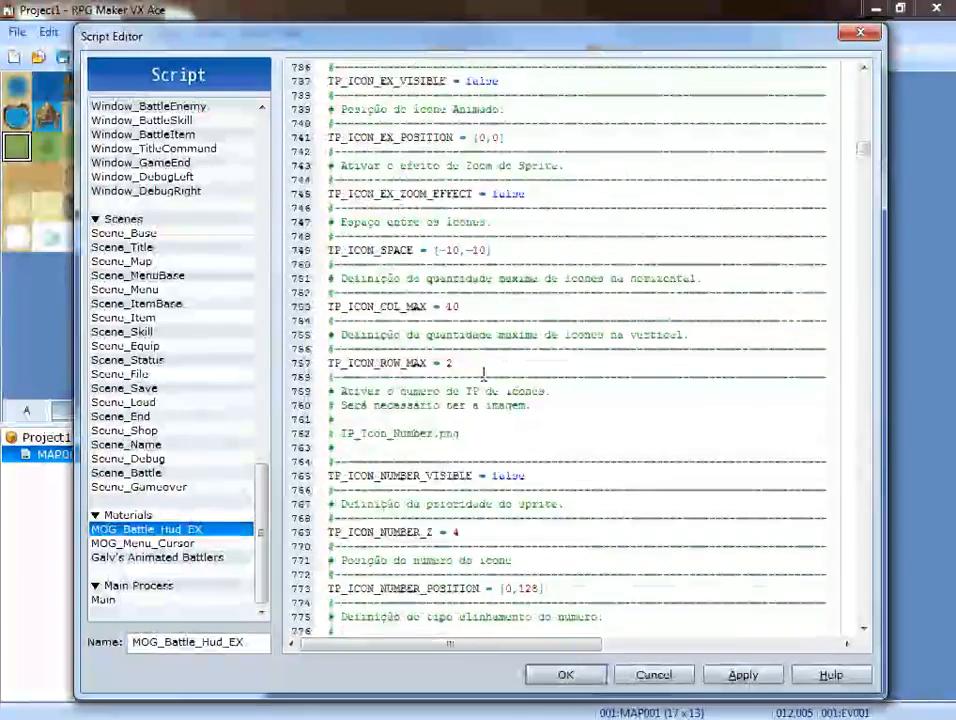
scroll(484, 384, "up", 20)
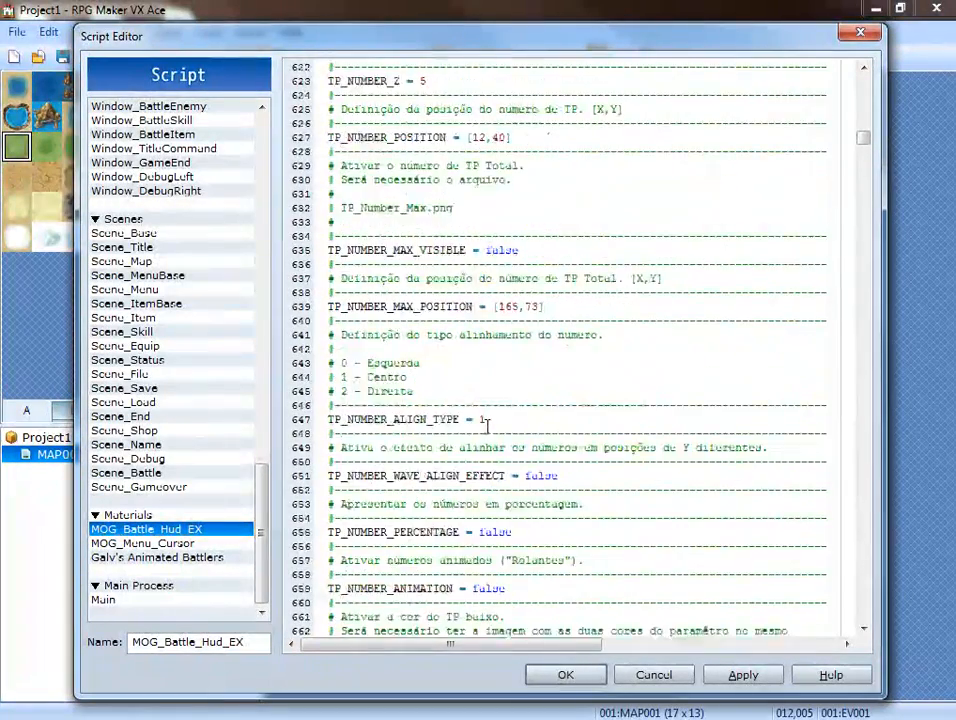
scroll(488, 424, "up", 3)
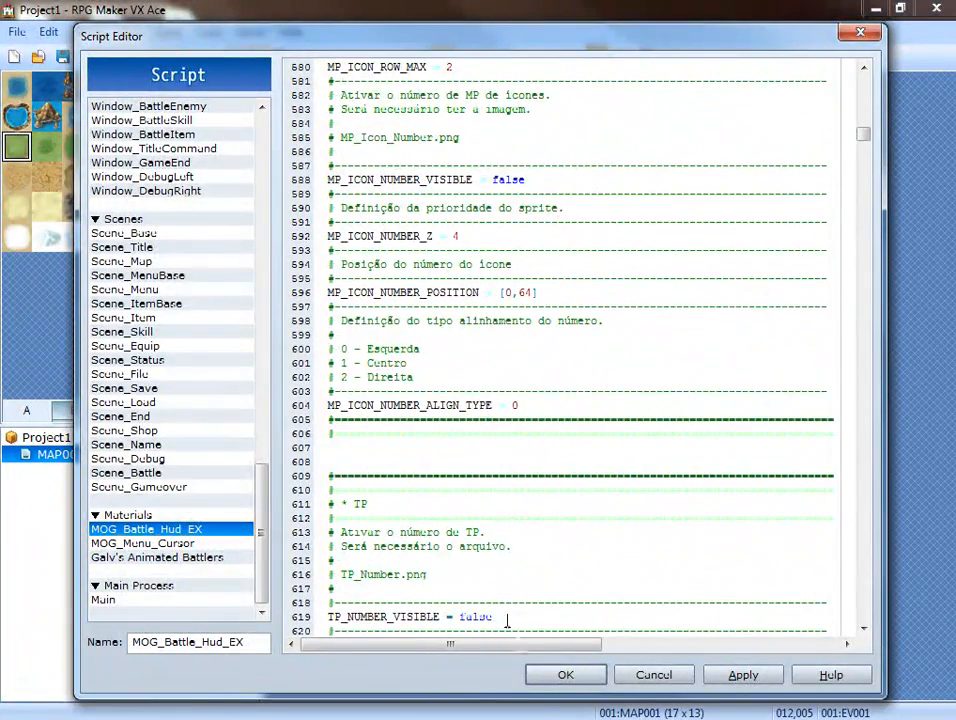
scroll(500, 600, "down", 6)
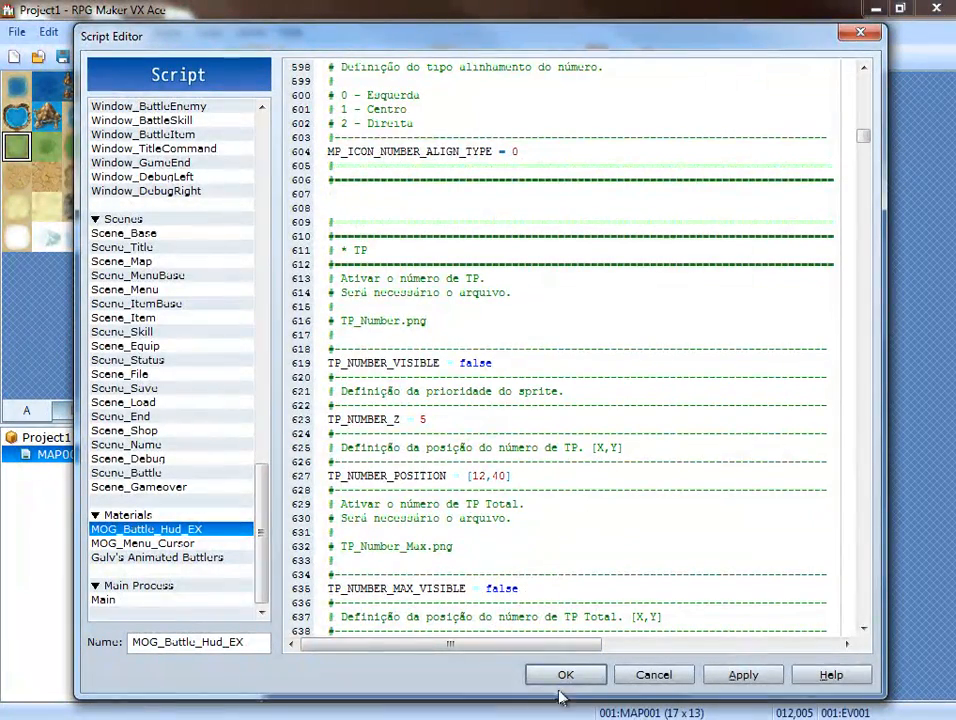
Apply the script changes and launch a playtest of the project.
left_click(743, 675)
left_click(570, 675)
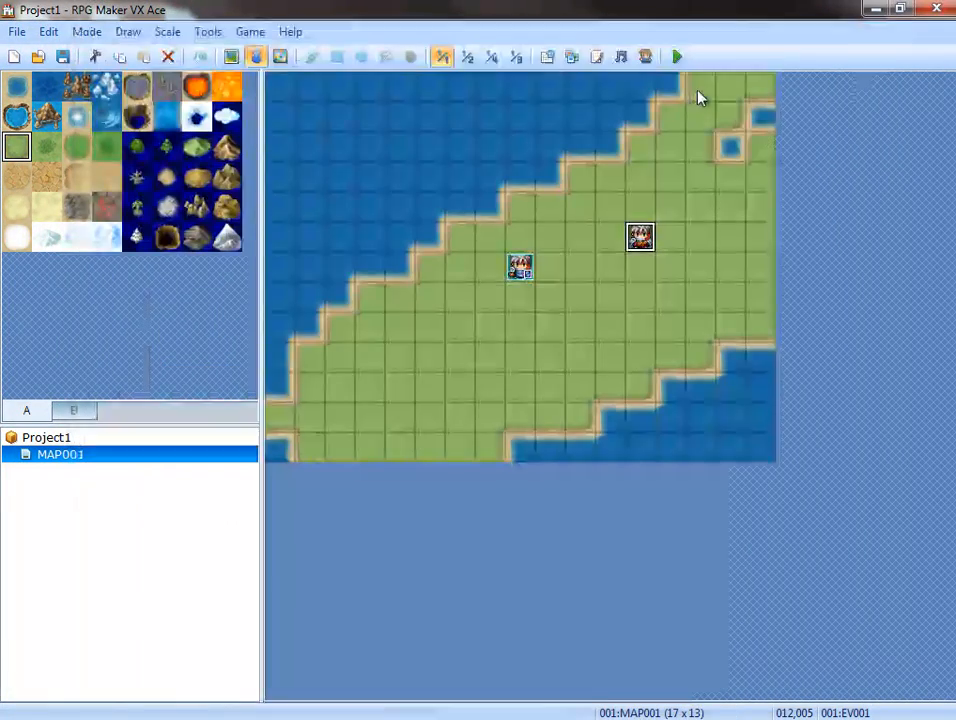
left_click(677, 57)
left_click(416, 411)
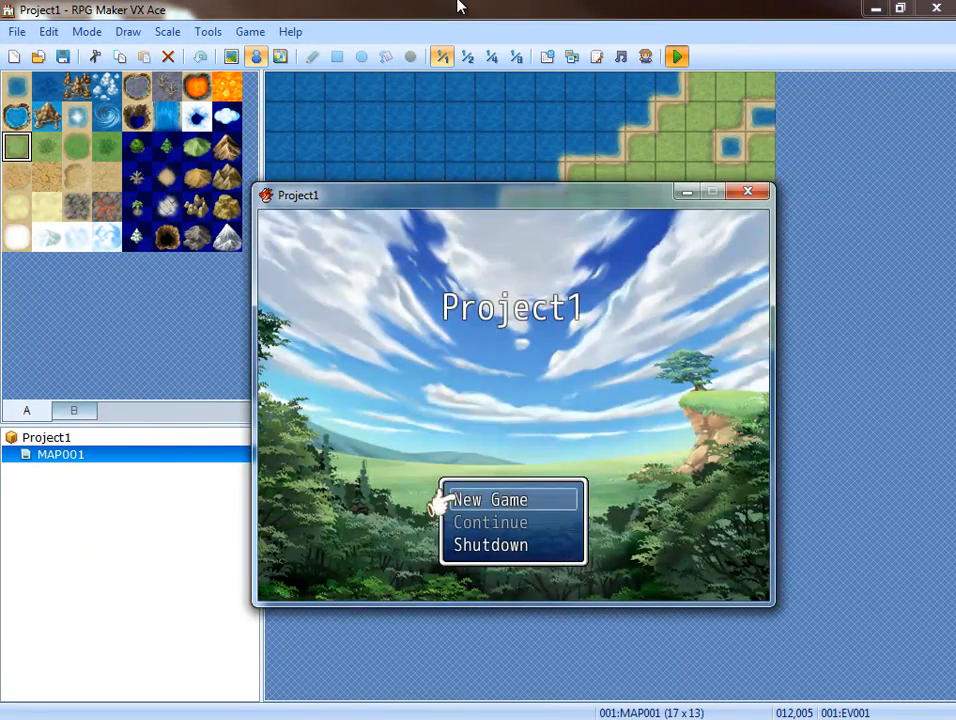
Start a new game and trigger the battle by interacting with the character event on the map.
key("Return")
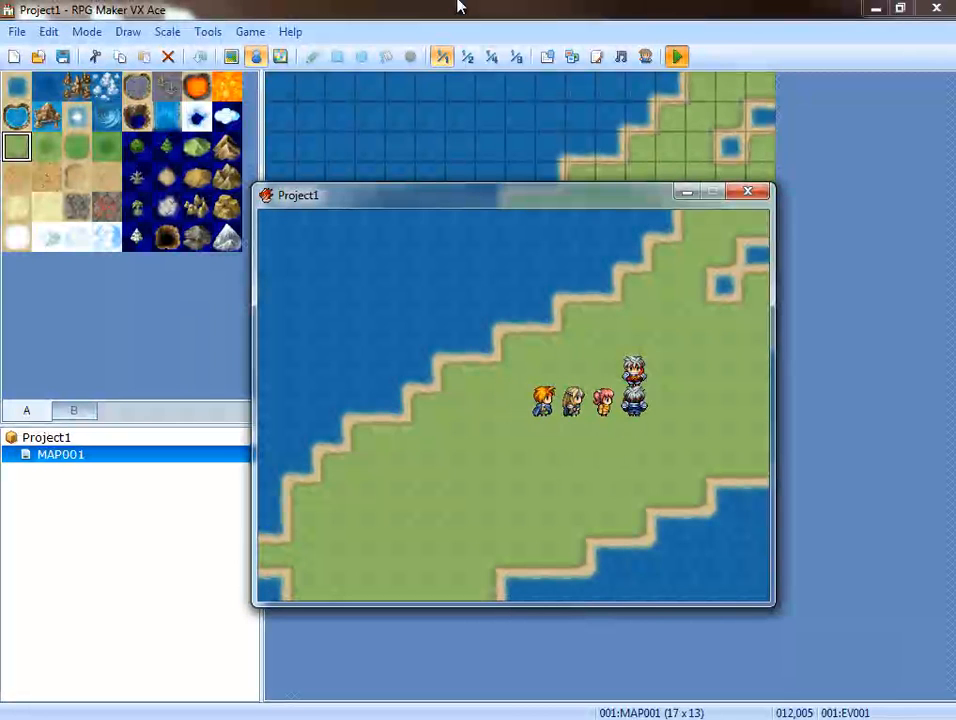
key("Return")
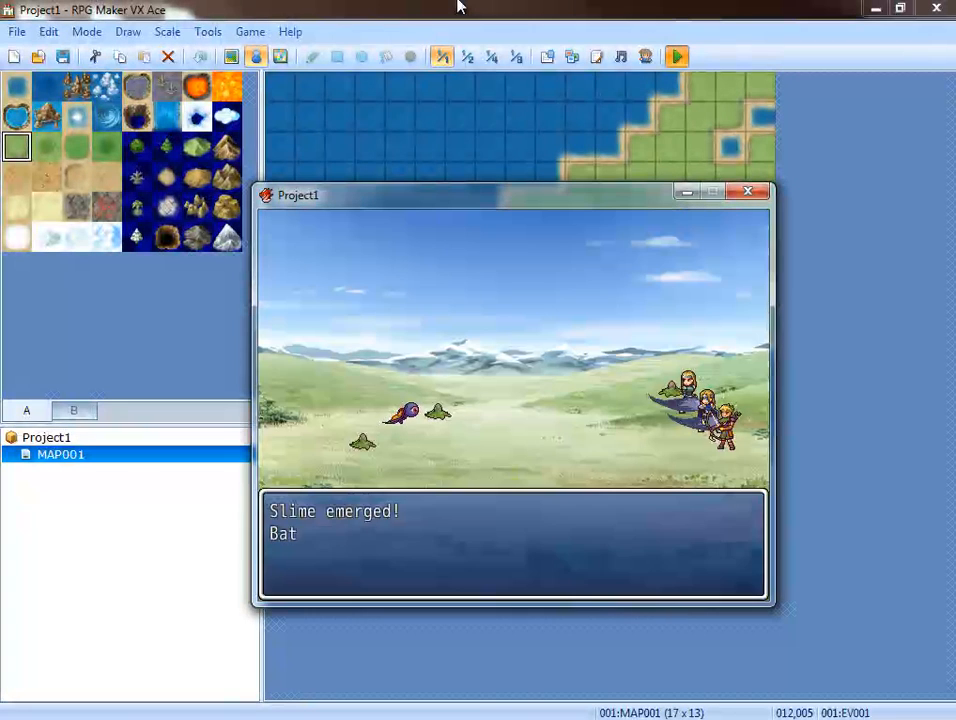
key("Return")
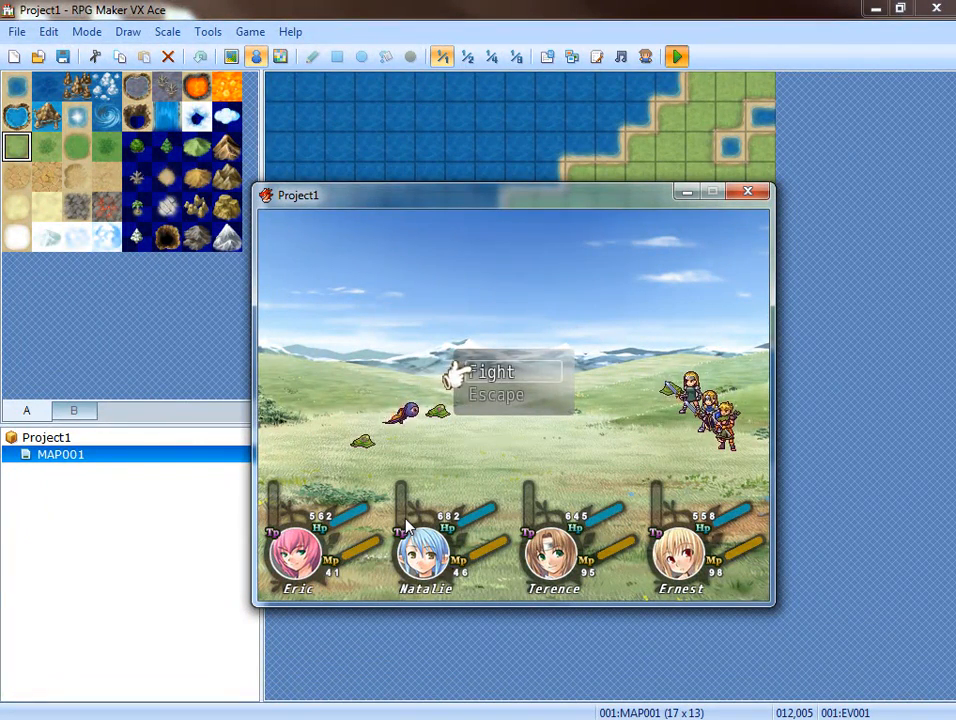
Fight the enemies with basic attacks to check the HUD's TP display, and end the playtest.
key("Return")
key("Return")
key("Return")
key("Return")
key("Return")
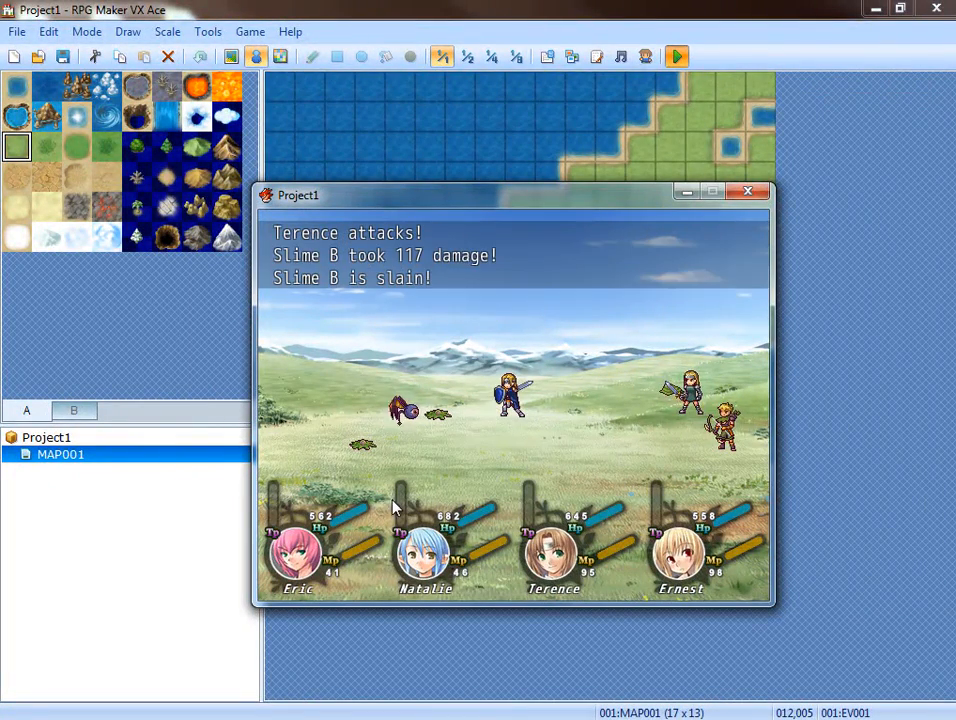
left_click(747, 191)
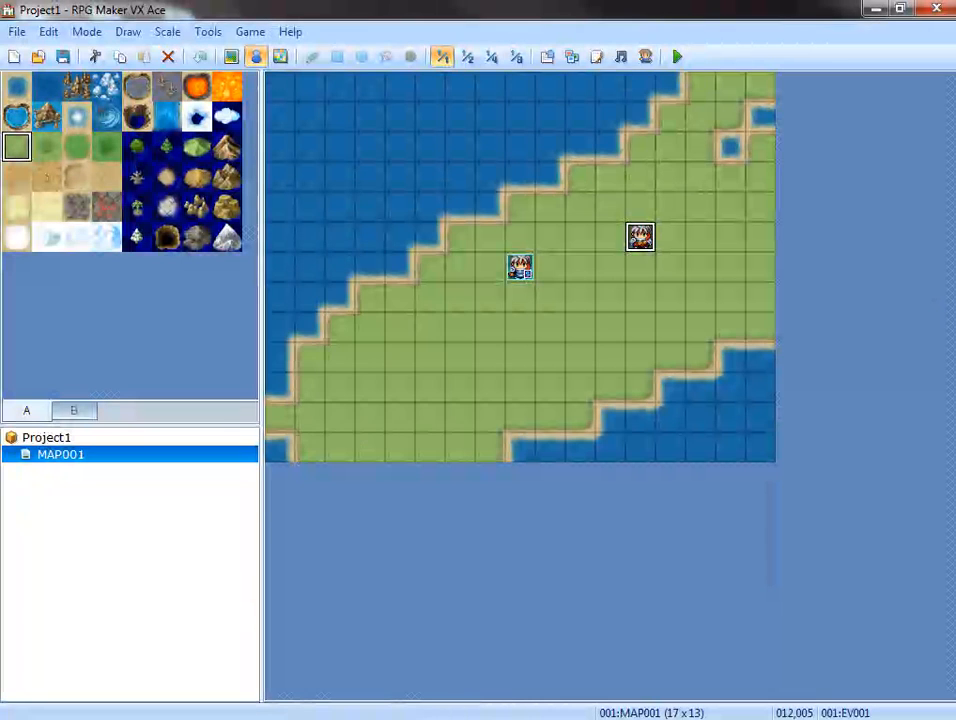
Switch to Paint.NET and open Layout.PNG from the Huds/Battle folder as an image.
left_click(728, 719)
double_click(408, 609)
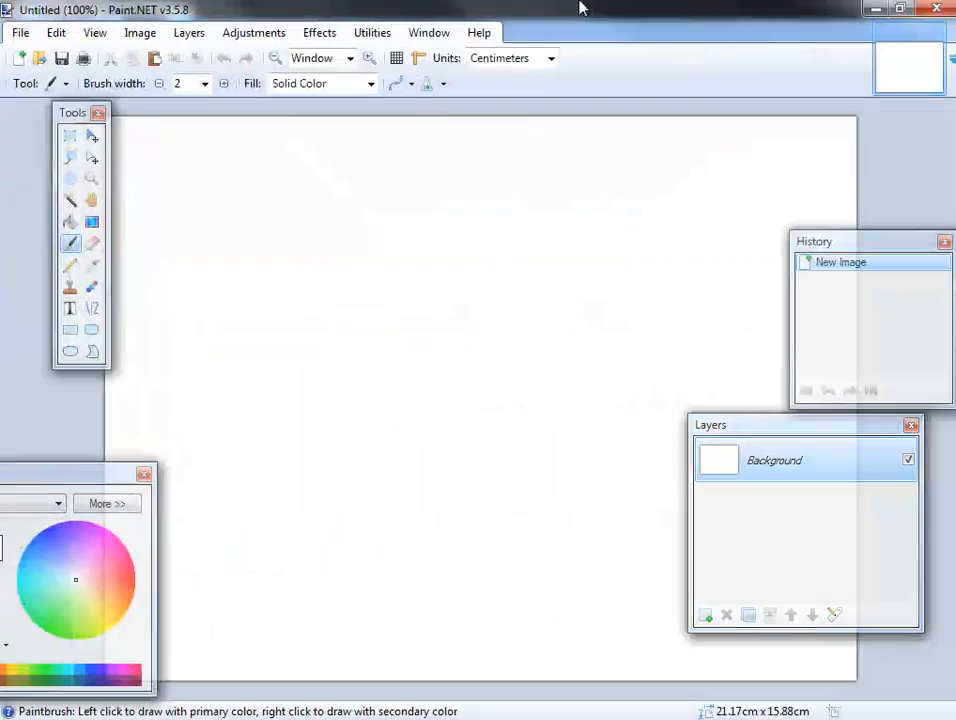
key("alt+Tab")
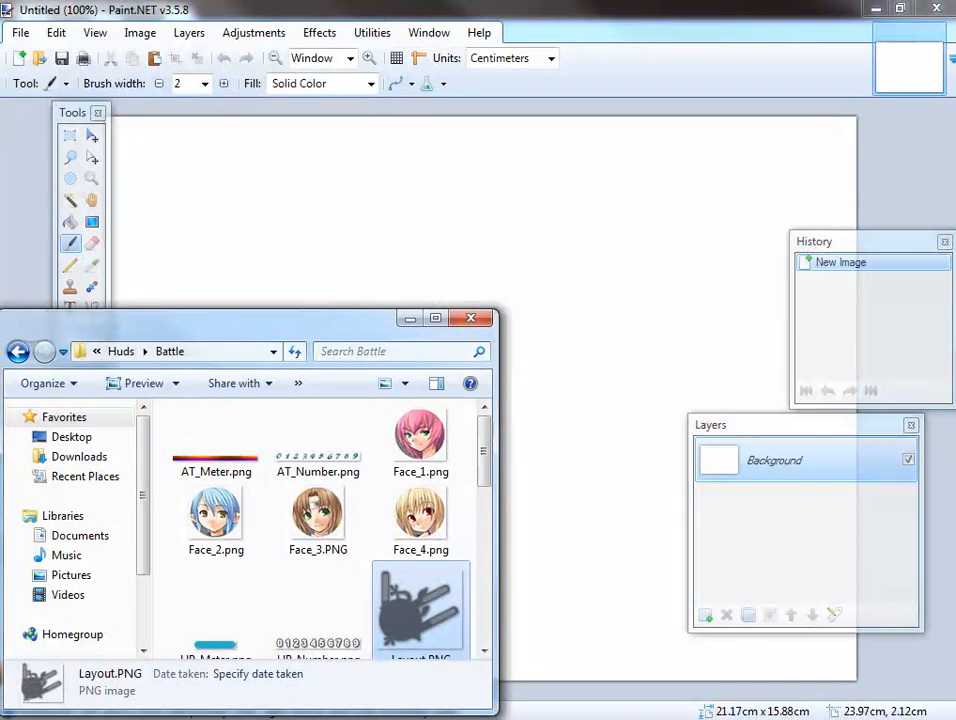
left_click_drag(657, 208, 655, 205)
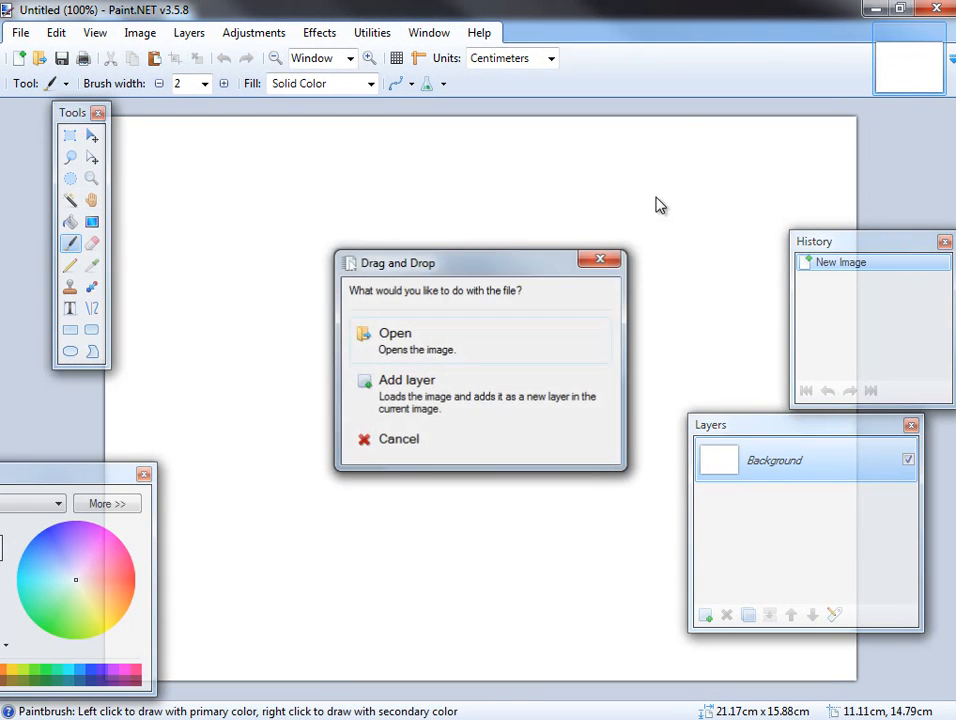
left_click(421, 344)
scroll(410, 326, "up", 5, "ctrl")
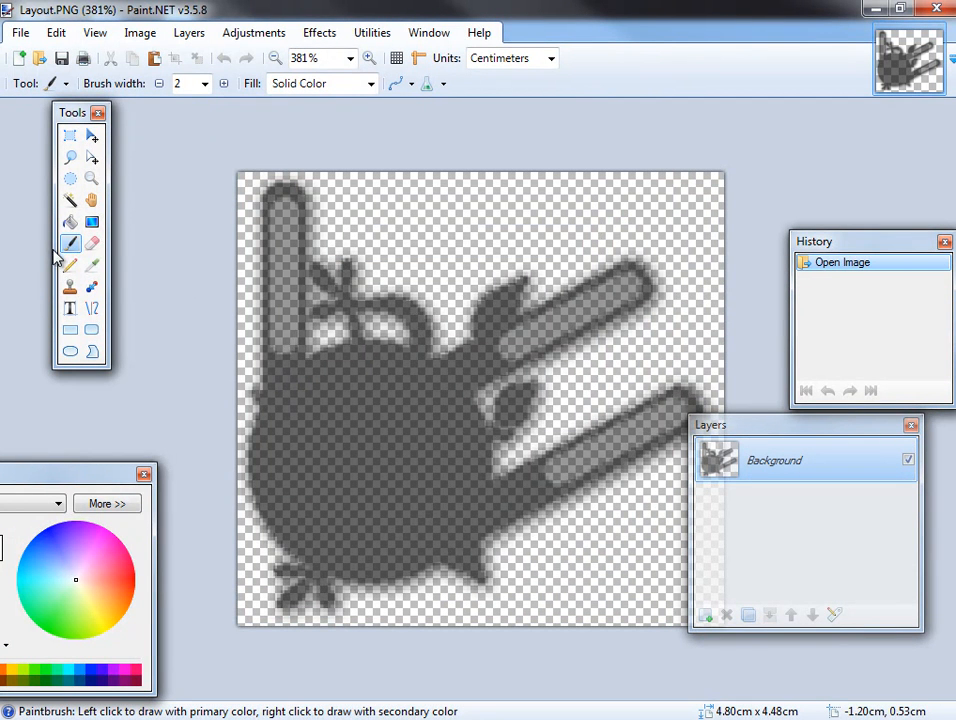
Erase the upright TP gauge bar from the dark HUD silhouette with the Eraser at brush width 7, and save Layout.PNG.
left_click(92, 243)
left_click(224, 84)
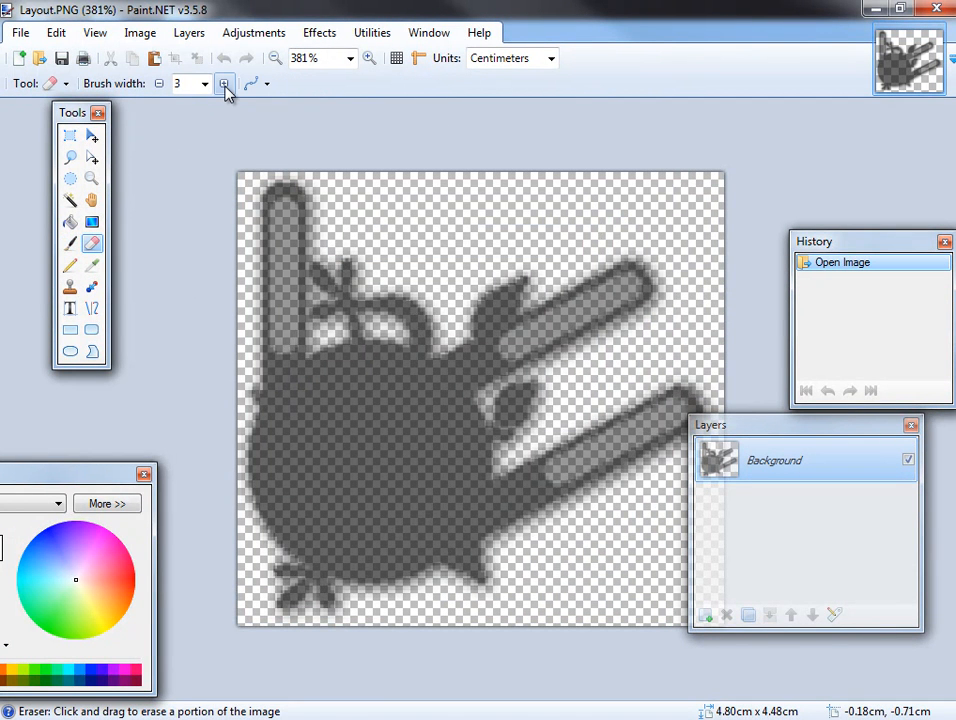
left_click(224, 84)
left_click(224, 84)
left_click(224, 84)
left_click(224, 84)
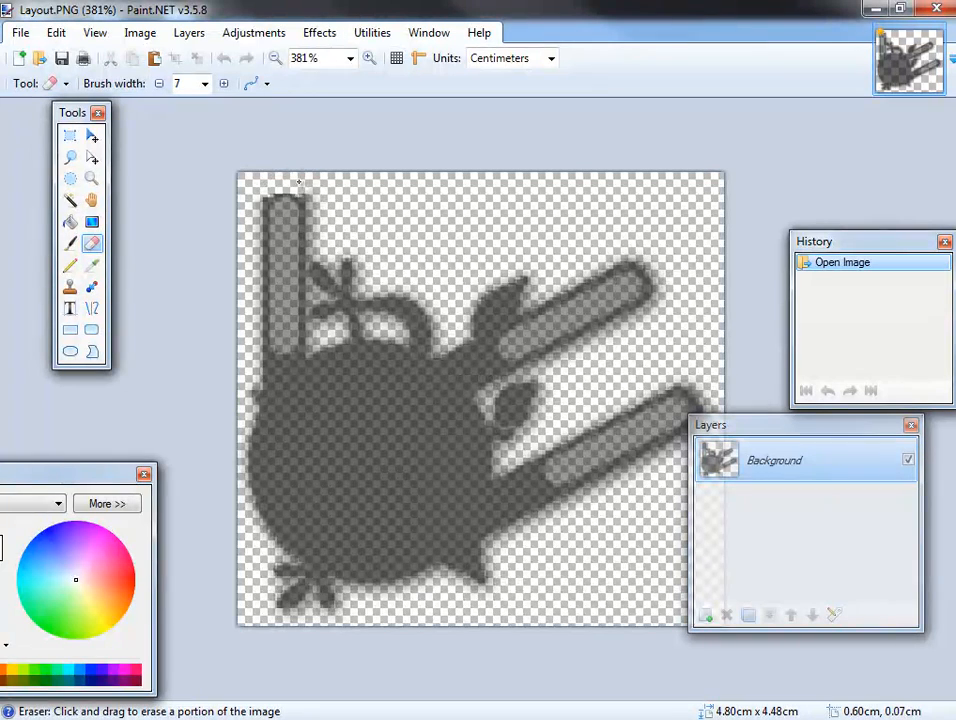
left_click_drag(269, 203, 267, 289)
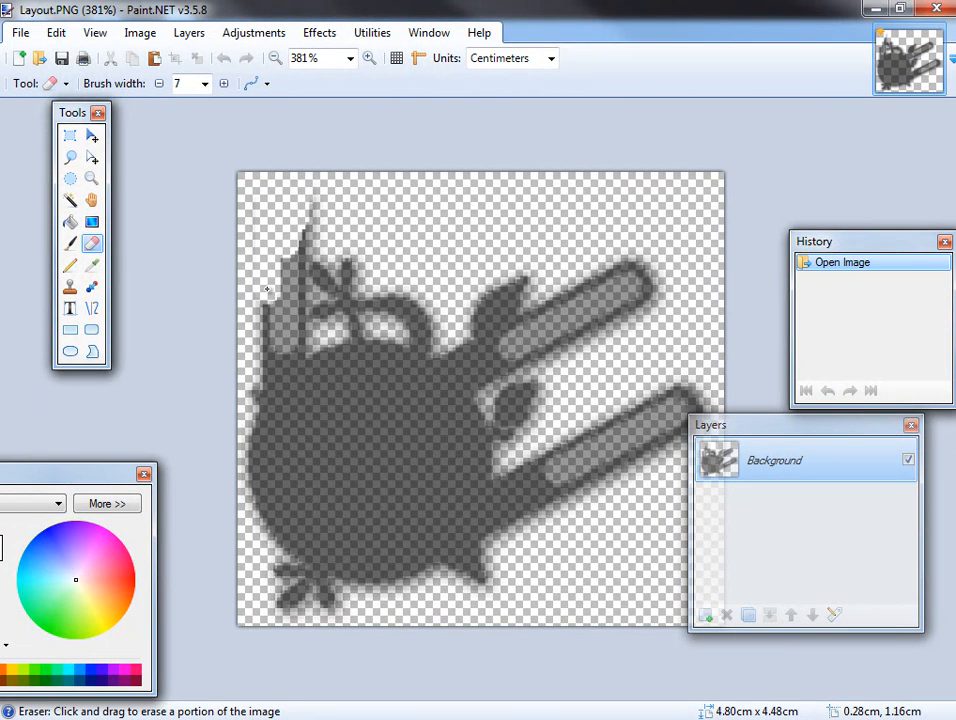
left_click_drag(259, 370, 266, 360)
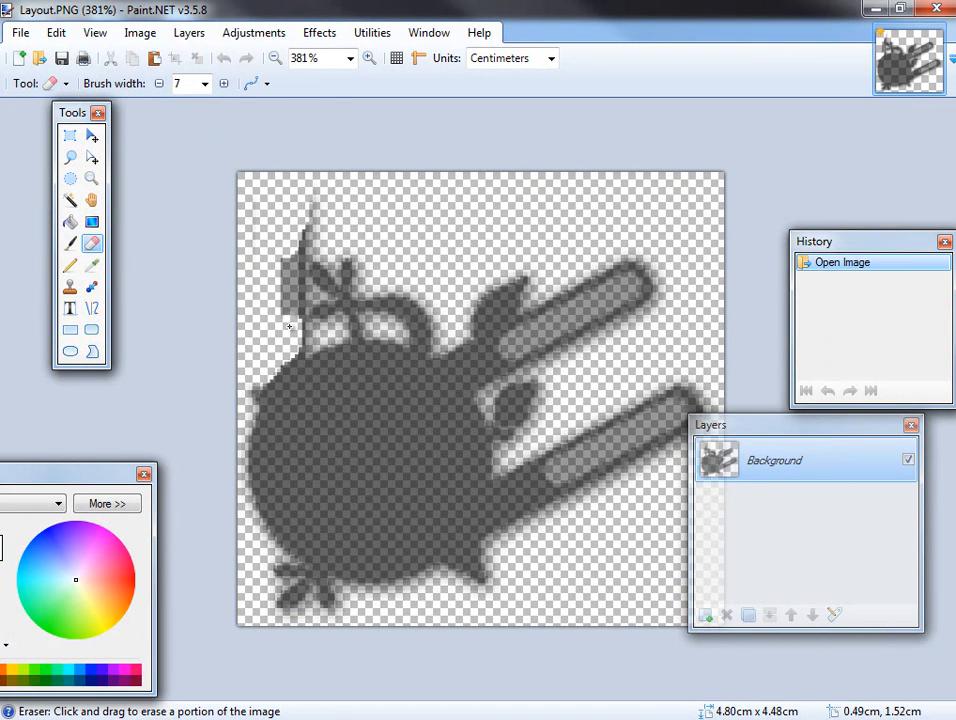
left_click_drag(297, 216, 307, 206)
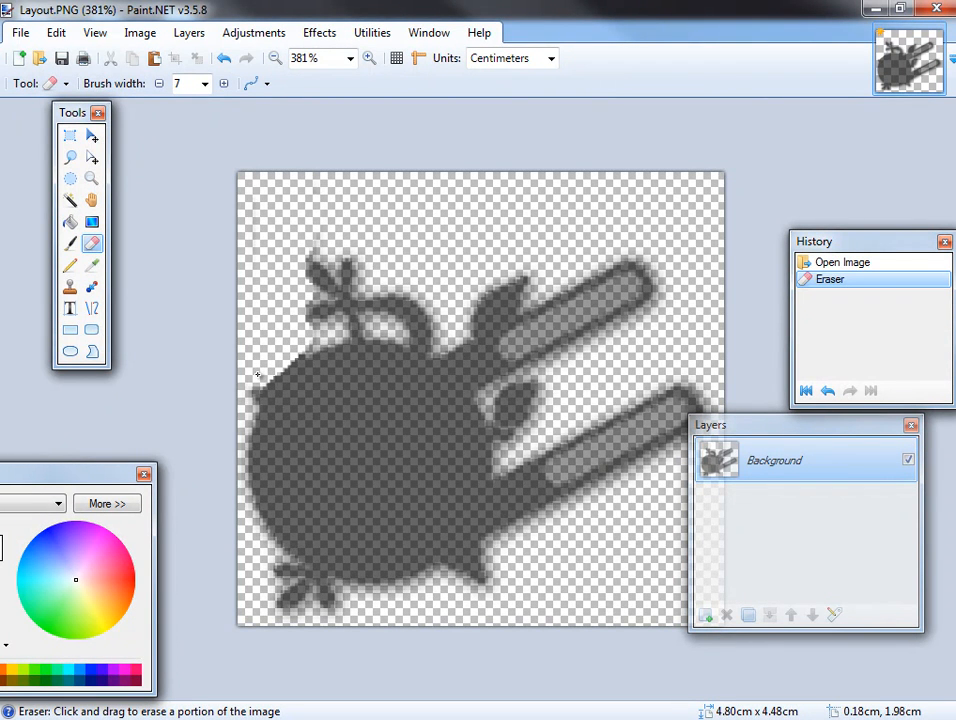
left_click_drag(262, 372, 252, 385)
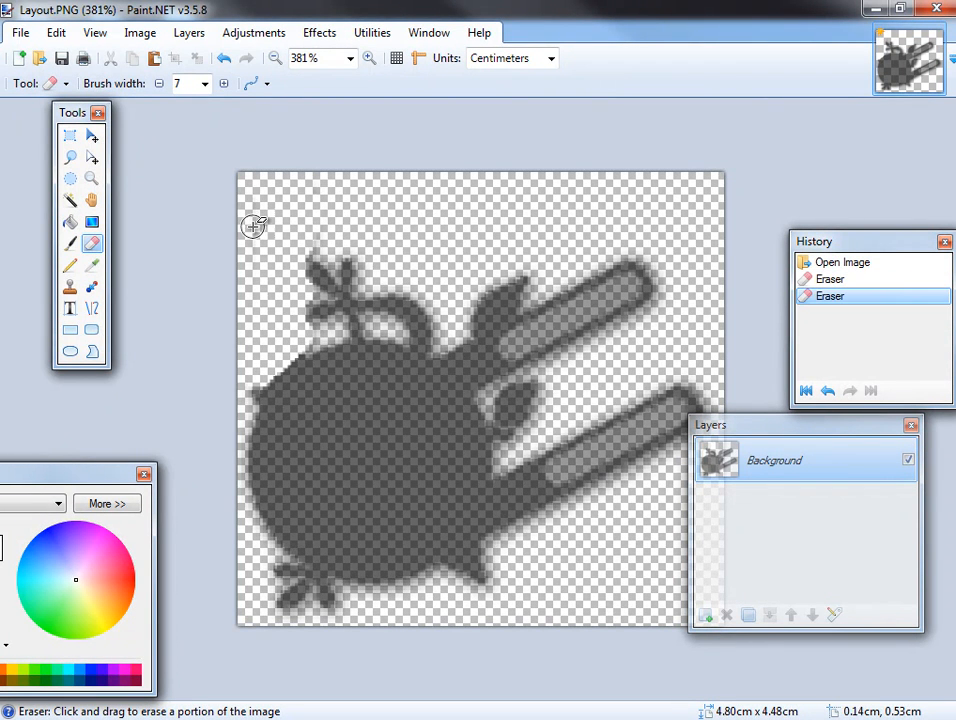
left_click(62, 62)
left_click(831, 533)
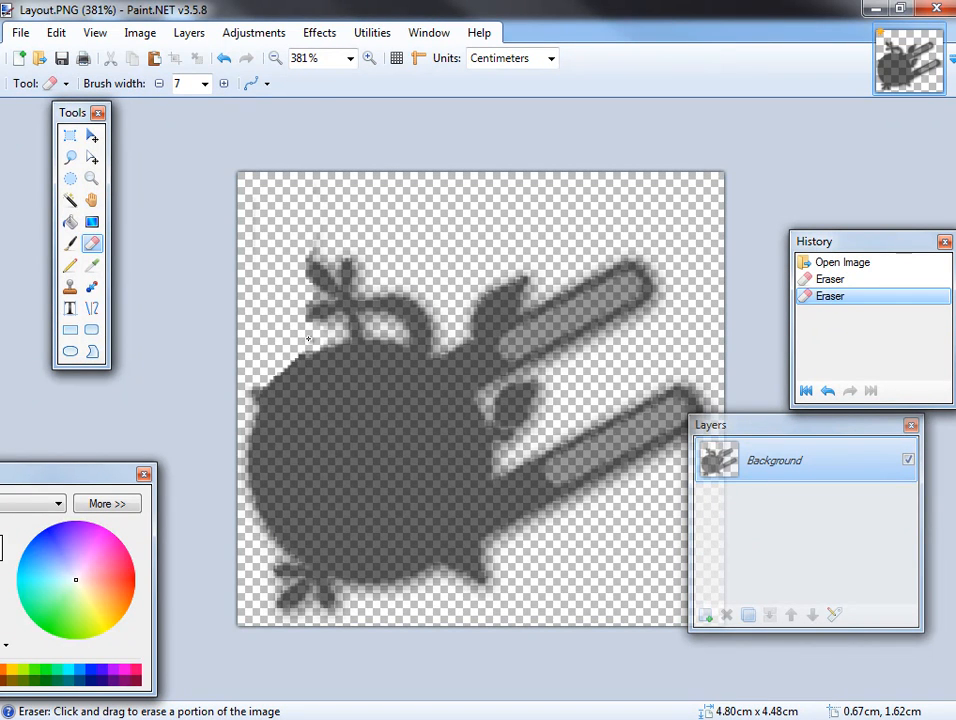
Trim the silhouette's round edge where the TP bar was attached, save the image, and close Paint.NET.
left_click_drag(297, 348, 304, 341)
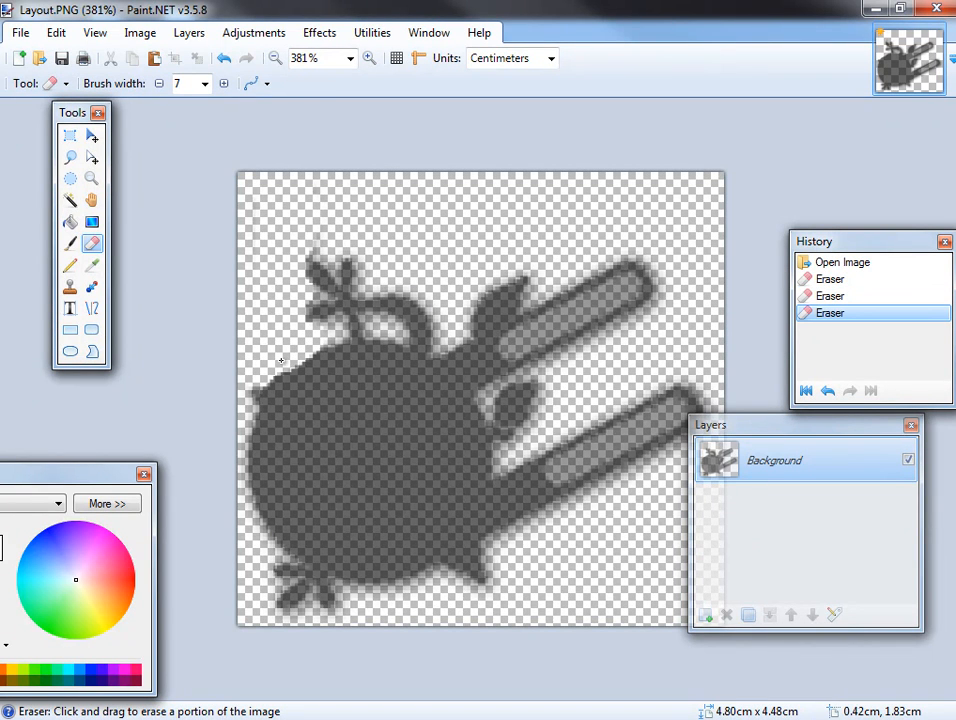
left_click_drag(265, 378, 258, 390)
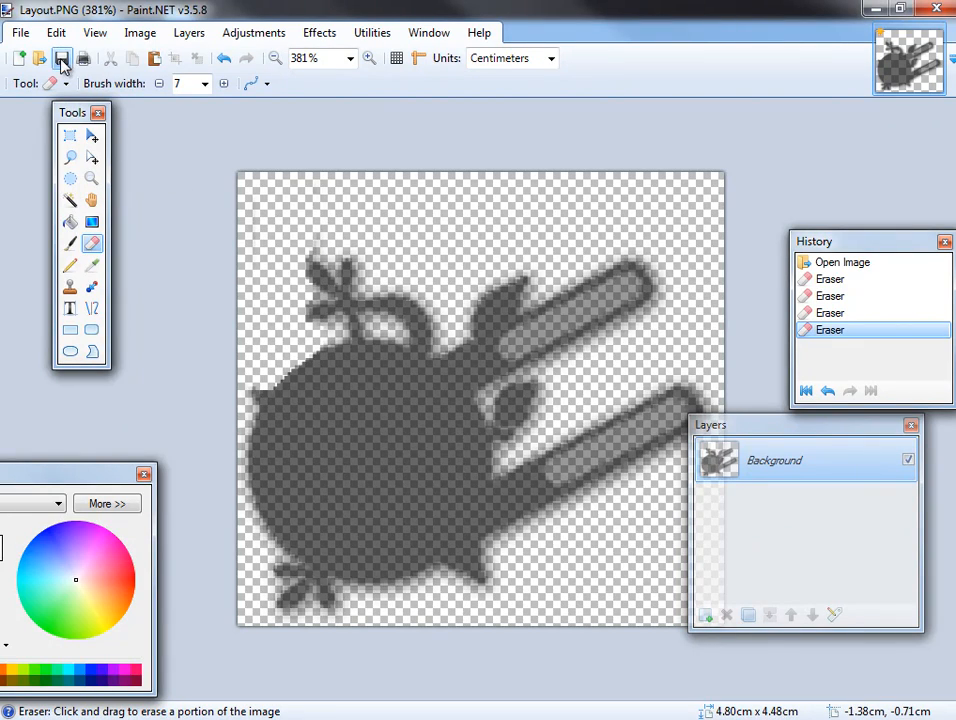
left_click(938, 9)
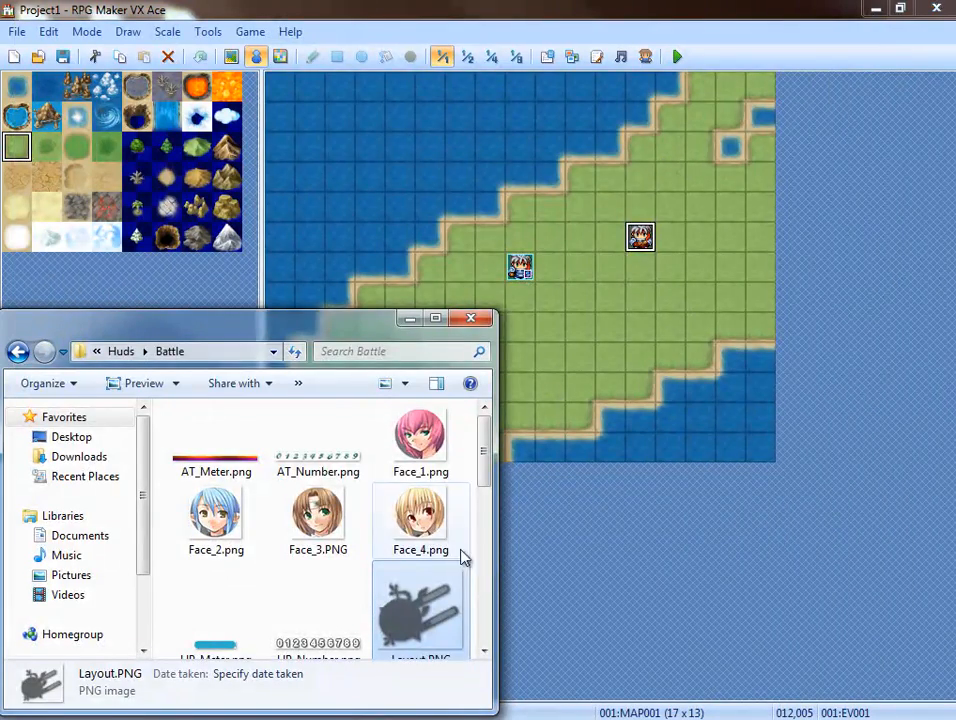
Look through Project1's Graphics folders, viewing Huds/Battle, System and Battlers.
left_click_drag(358, 331, 327, 6)
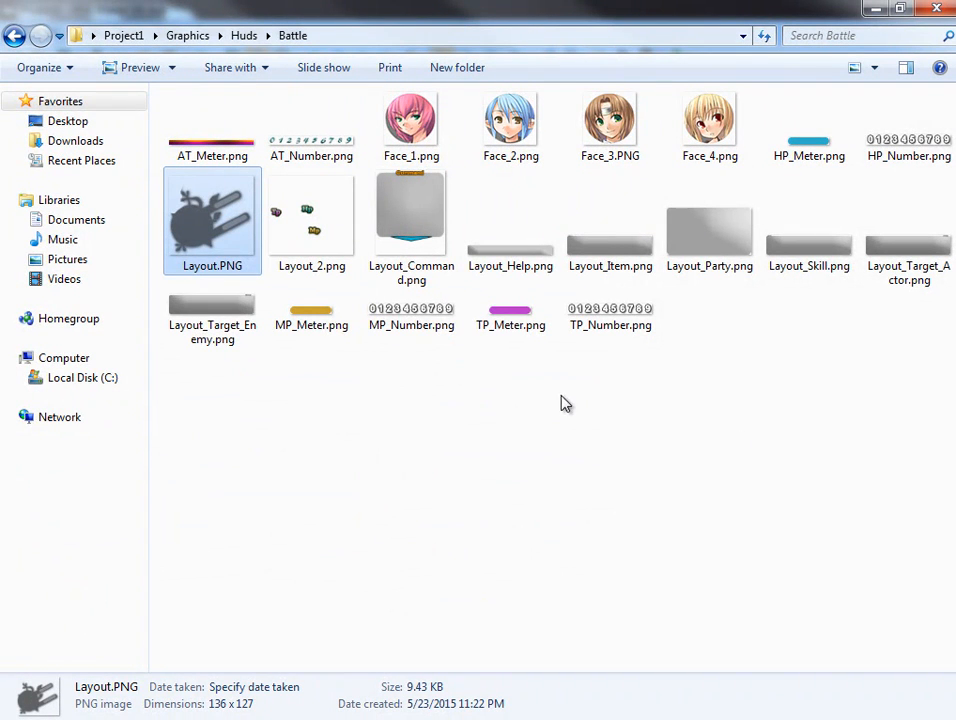
key("BackSpace")
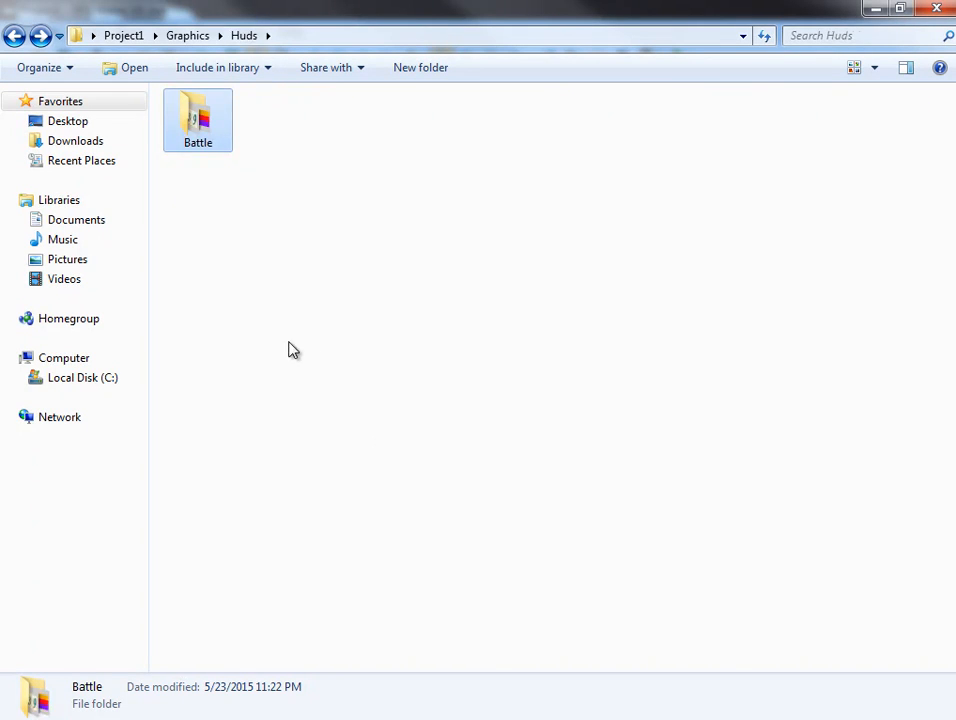
key("BackSpace")
double_click(832, 140)
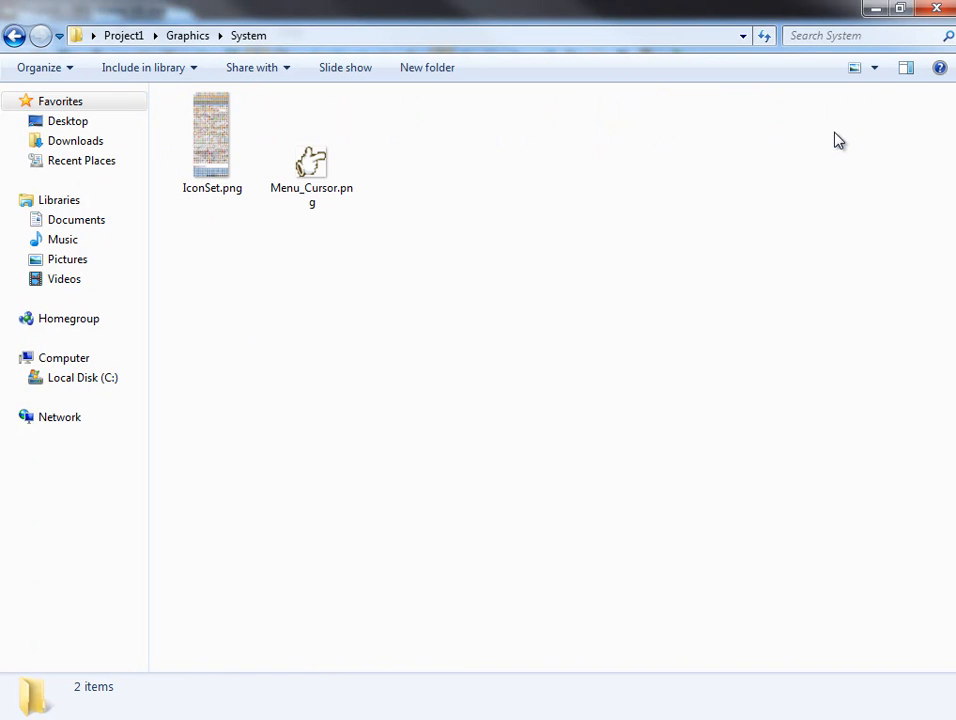
key("BackSpace")
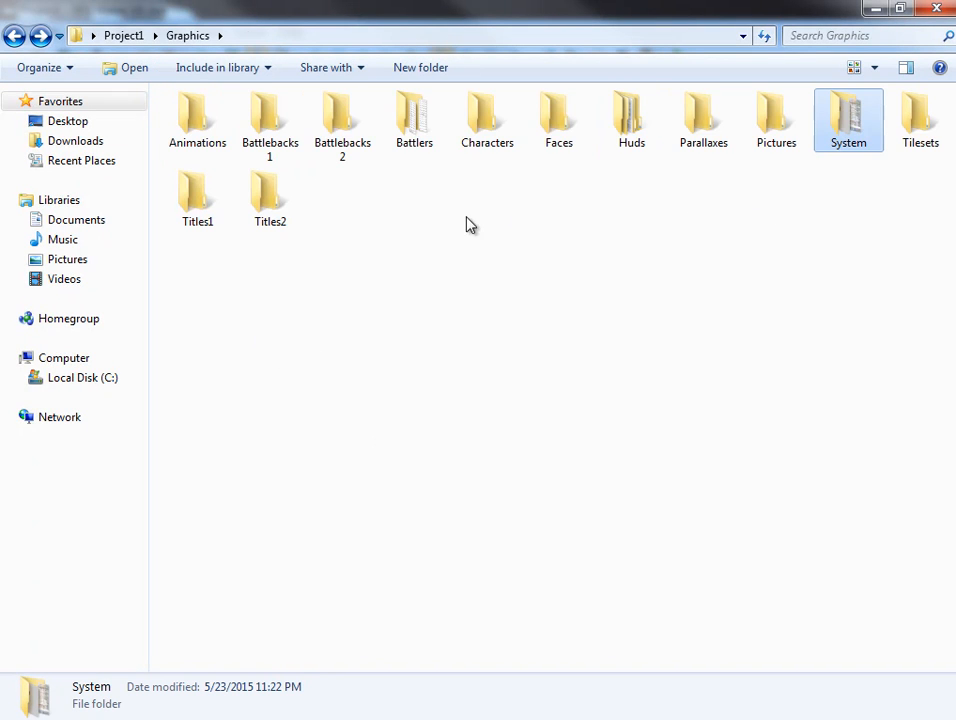
double_click(430, 140)
left_click_drag(487, 10, 546, 314)
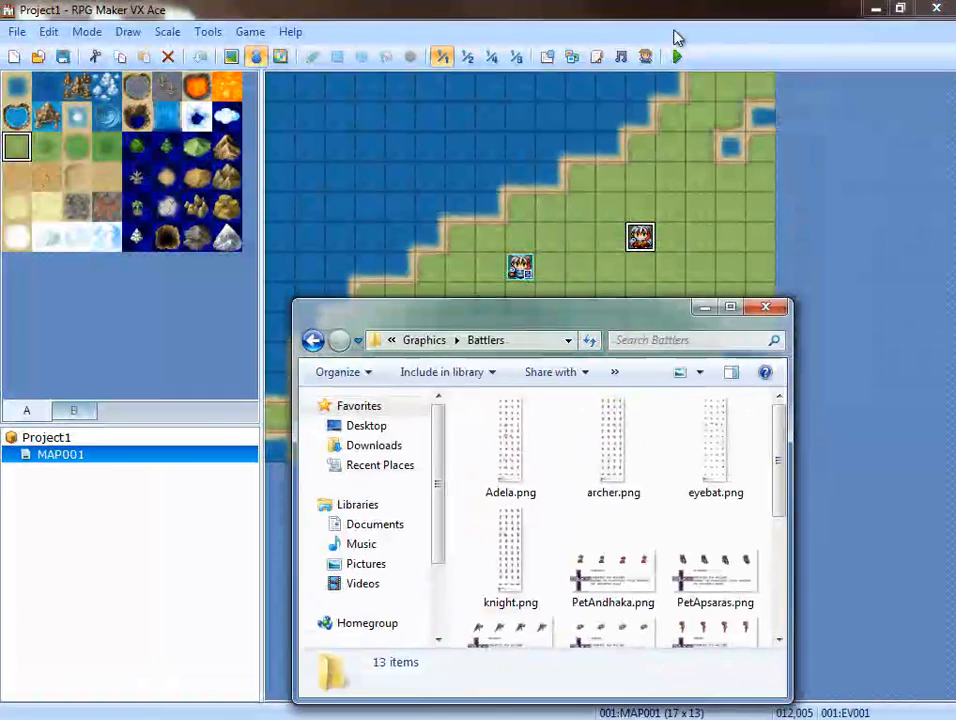
Playtest Project1, start a new game, and trigger the battle by interacting with the character event on the map.
left_click(677, 56)
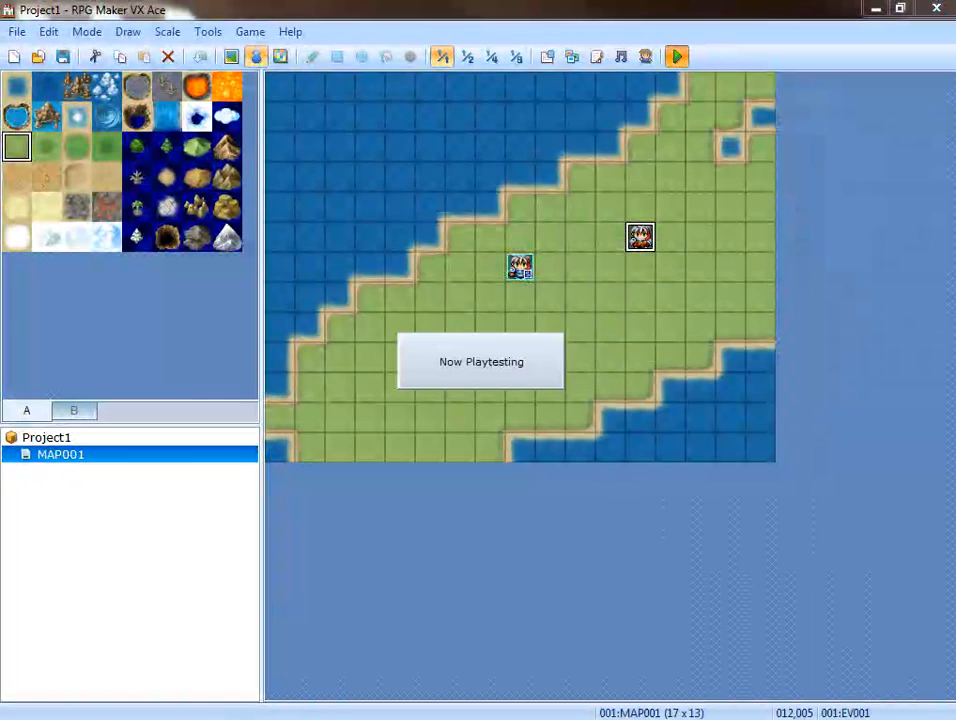
key("Return")
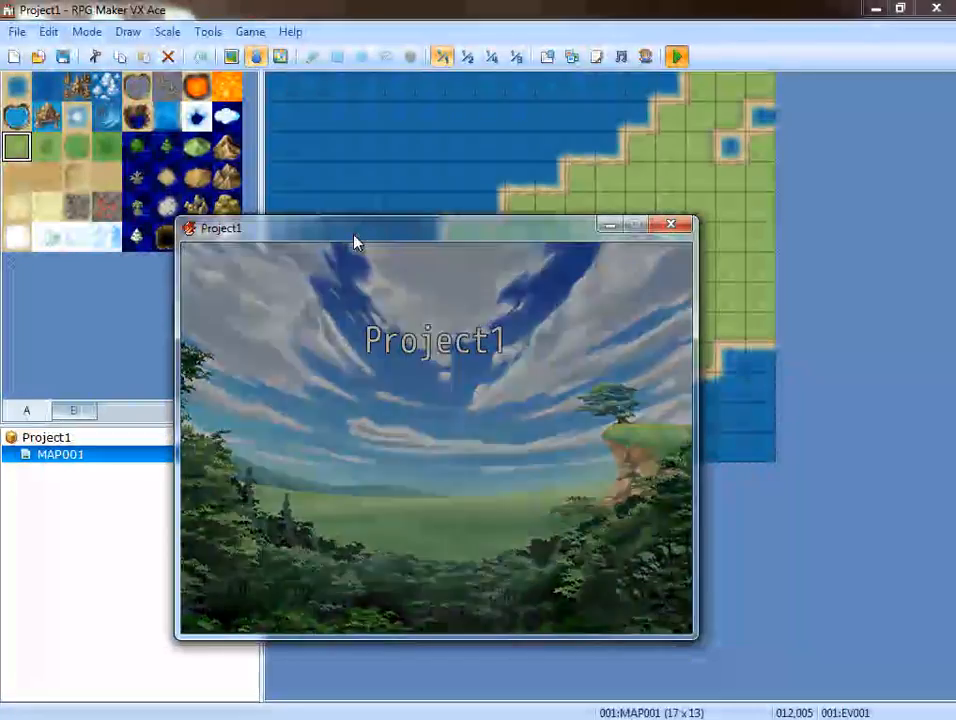
key("Right")
key("Up")
key("Return")
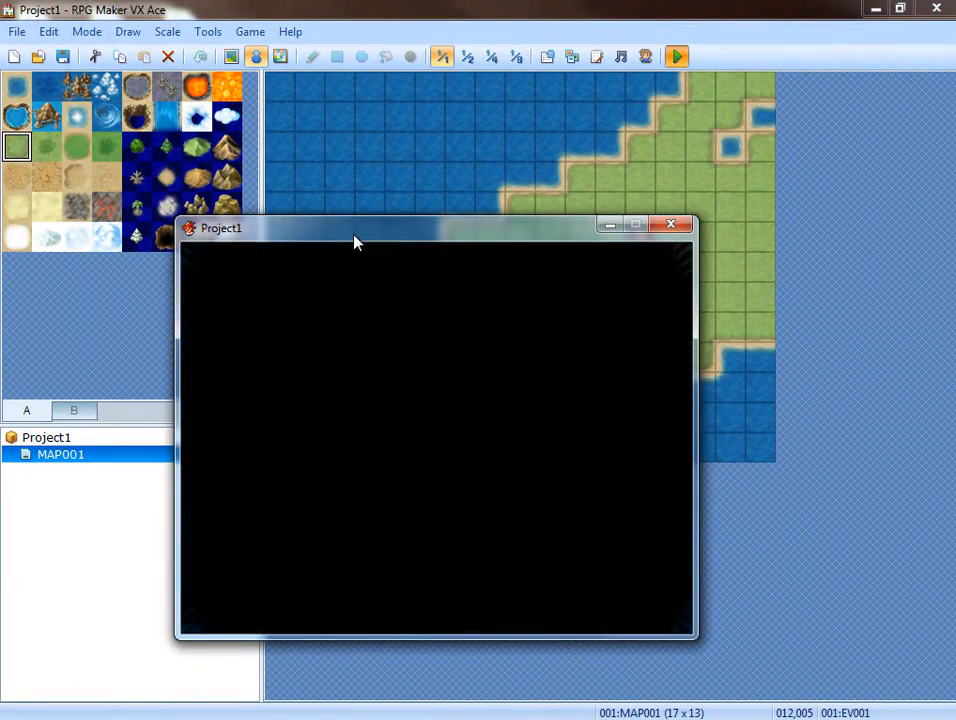
key("Return")
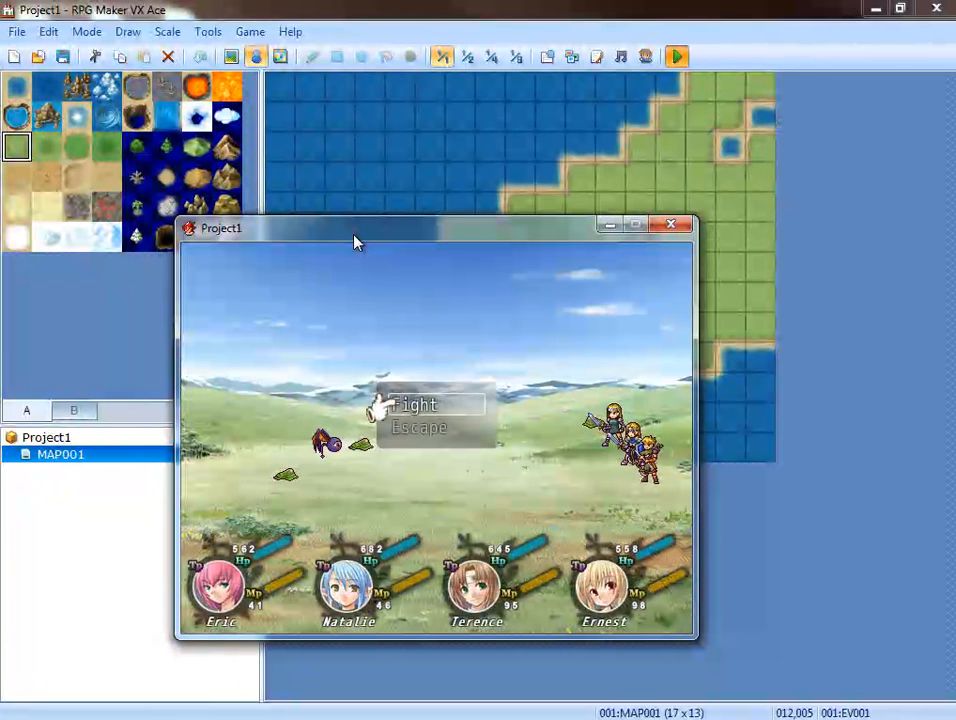
Fight the slimes and the bat with basic attacks to check the edited HUD, and end the playtest.
key("Return")
key("Return")
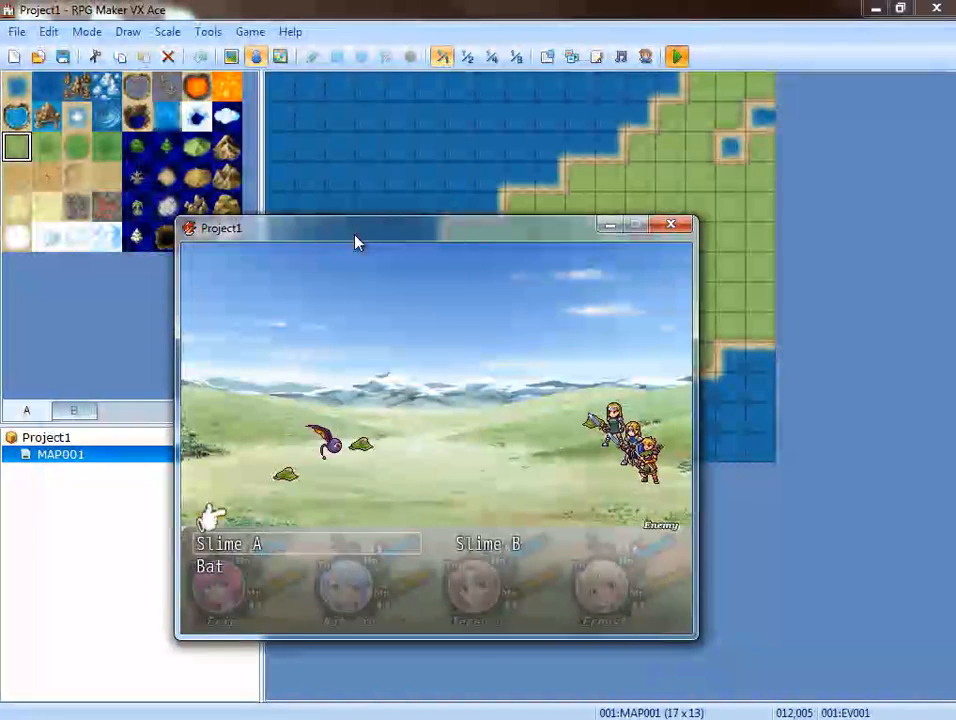
key("Return")
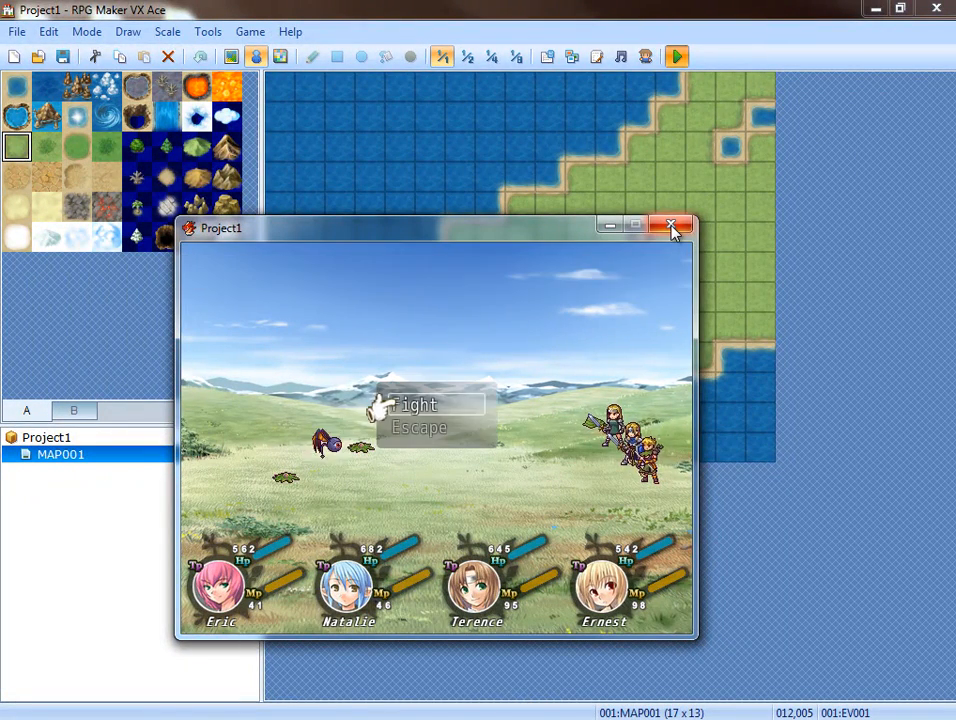
key("Return")
key("Return")
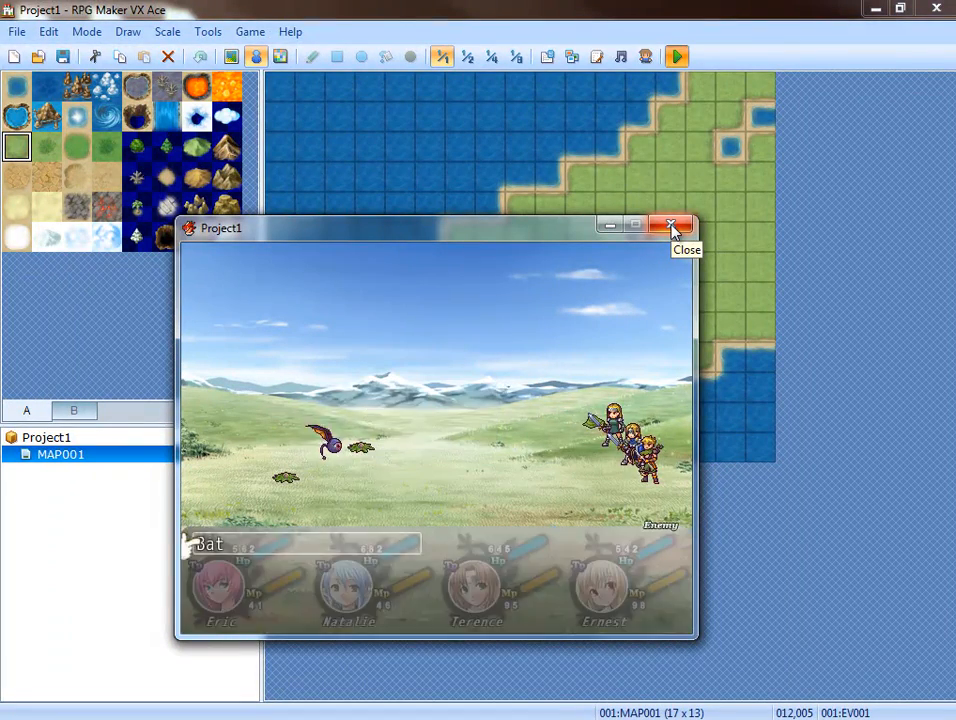
key("Return")
key("Return")
key("Return")
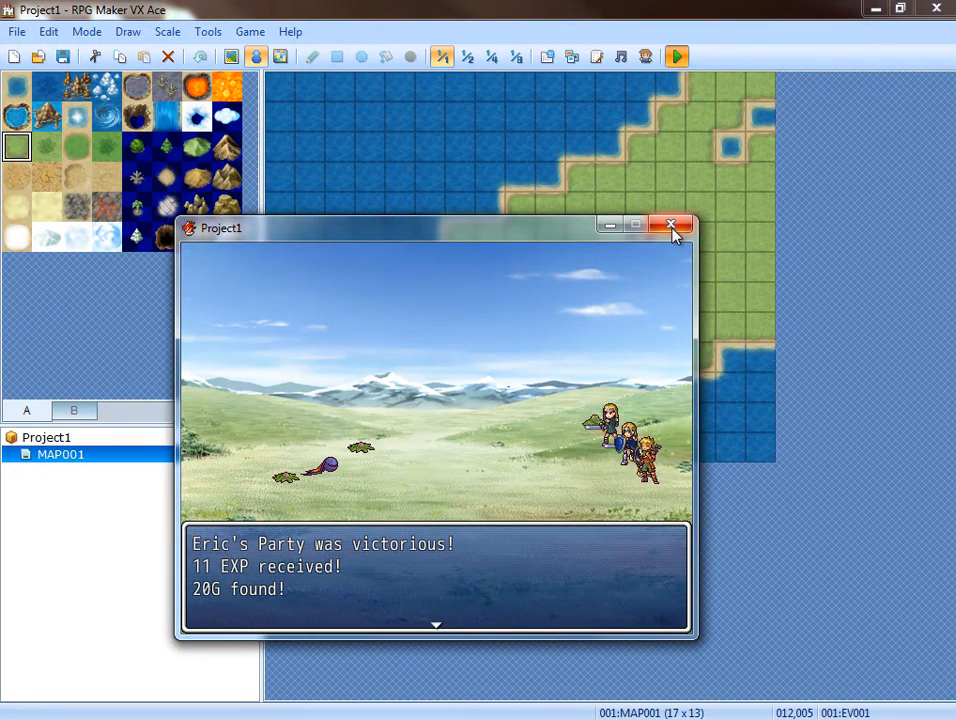
left_click(670, 225)
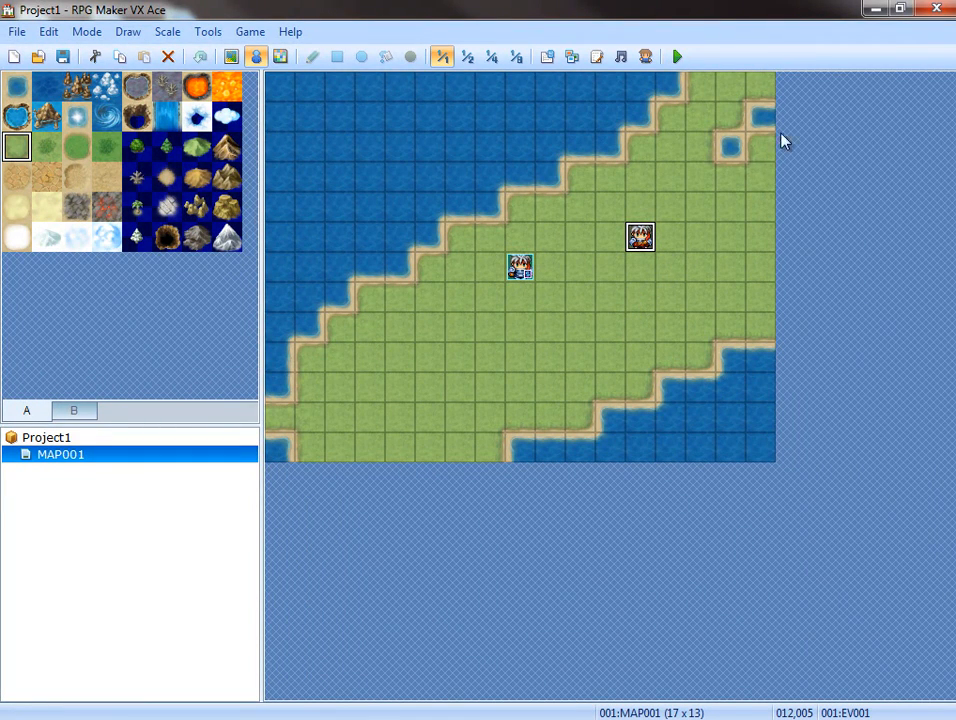
Open the Game.rvproj2 project from the desktop's 16_FMA folder and bring up its script editor.
left_click(870, 9)
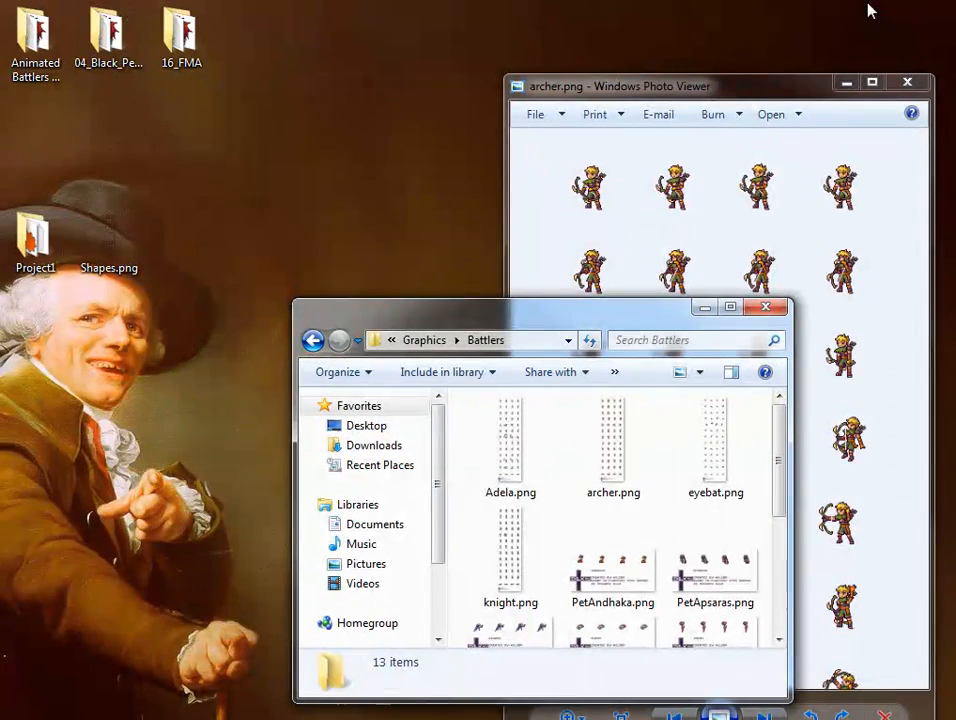
double_click(188, 60)
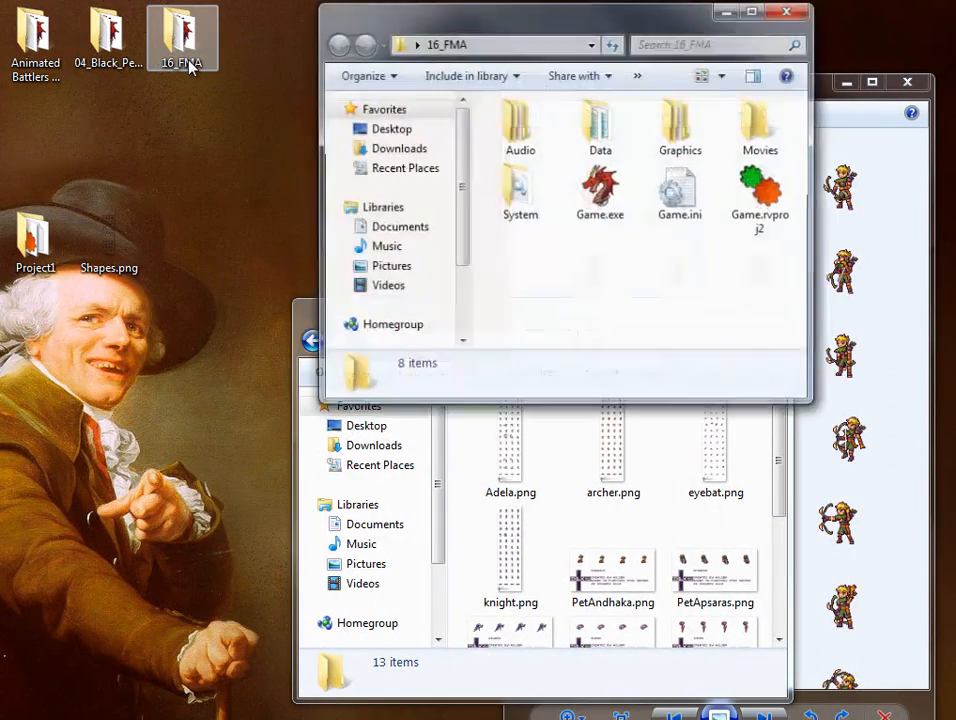
left_click(762, 206)
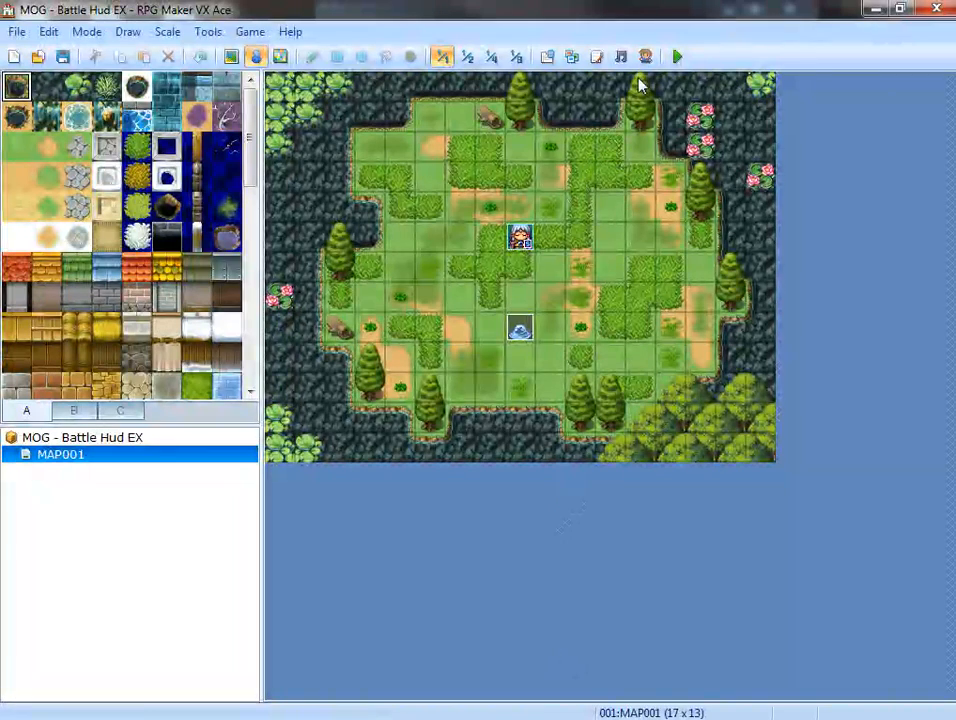
left_click(597, 58)
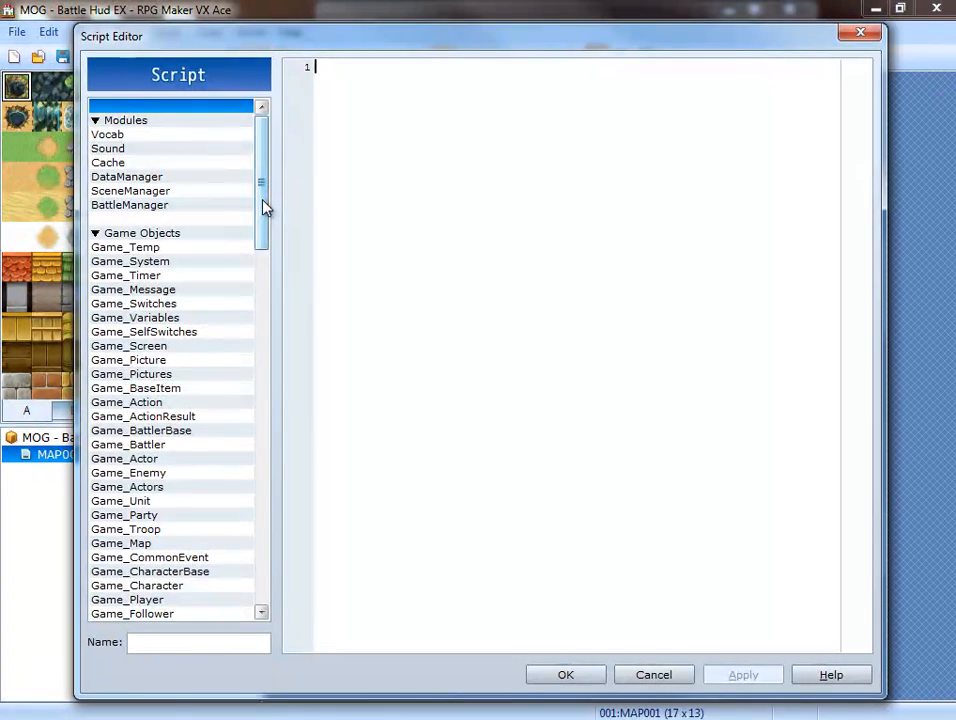
Examine the MOG scripts under Materials, including MOG_ATB, MOG_ATB_Schala, MOG_ATB_Skill_Name, MOG_Battle_Command_EX and MOG_Damage_Popup.
left_click_drag(265, 207, 254, 593)
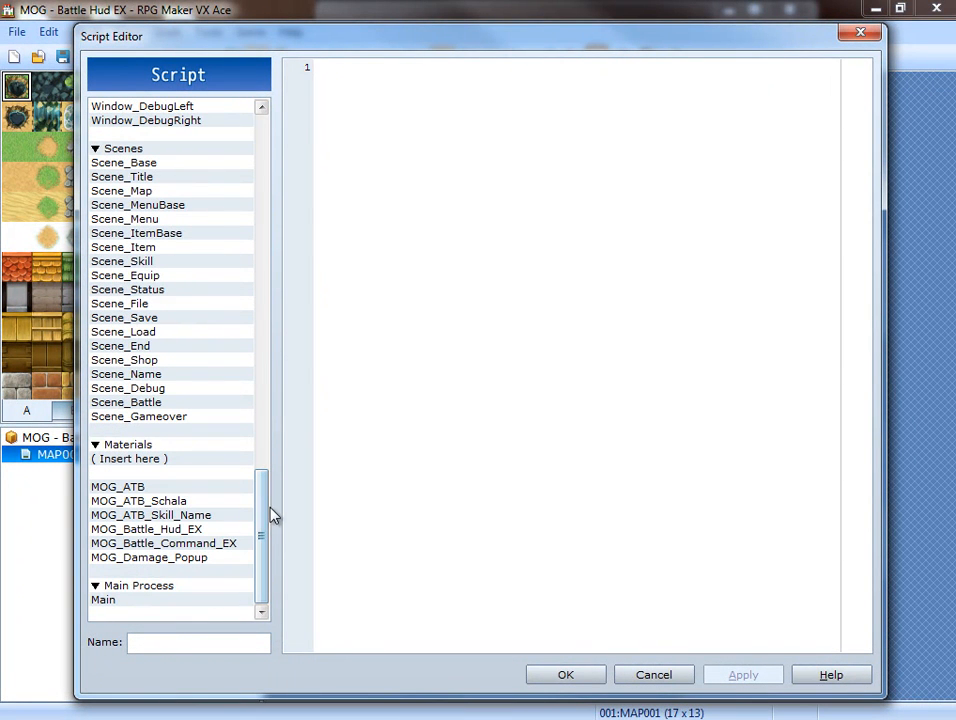
left_click(168, 489)
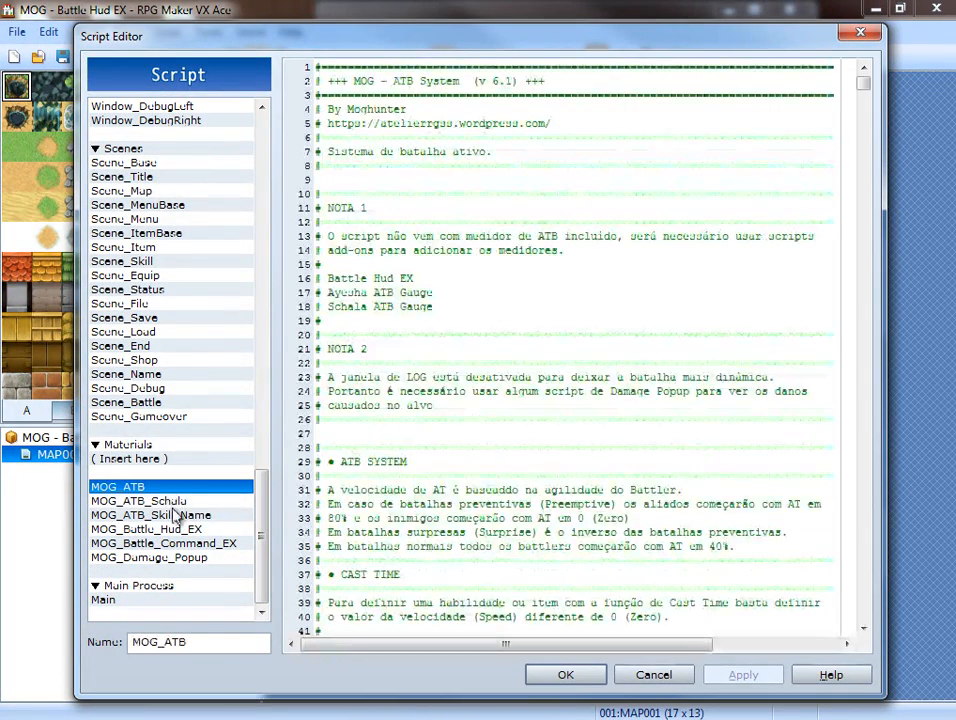
left_click(170, 501)
left_click(176, 515)
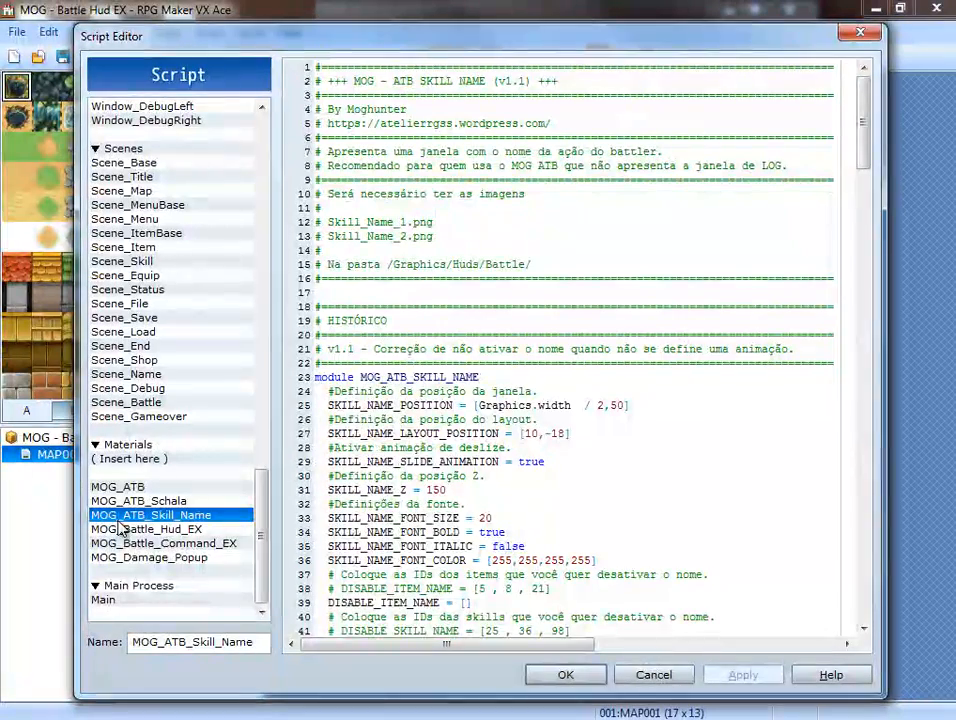
left_click(172, 544)
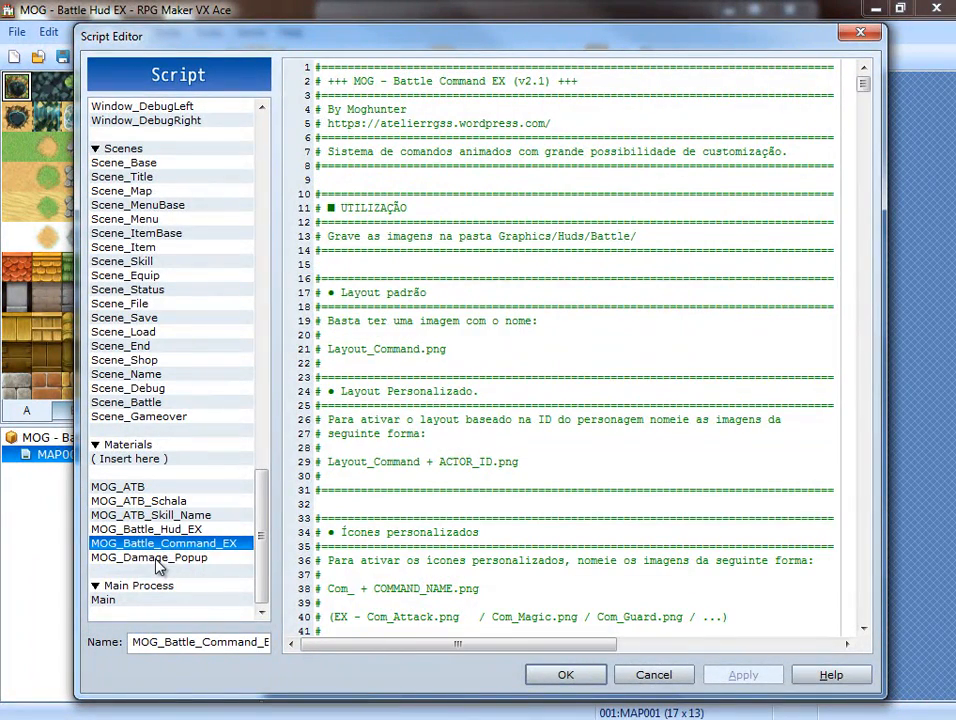
left_click(172, 558)
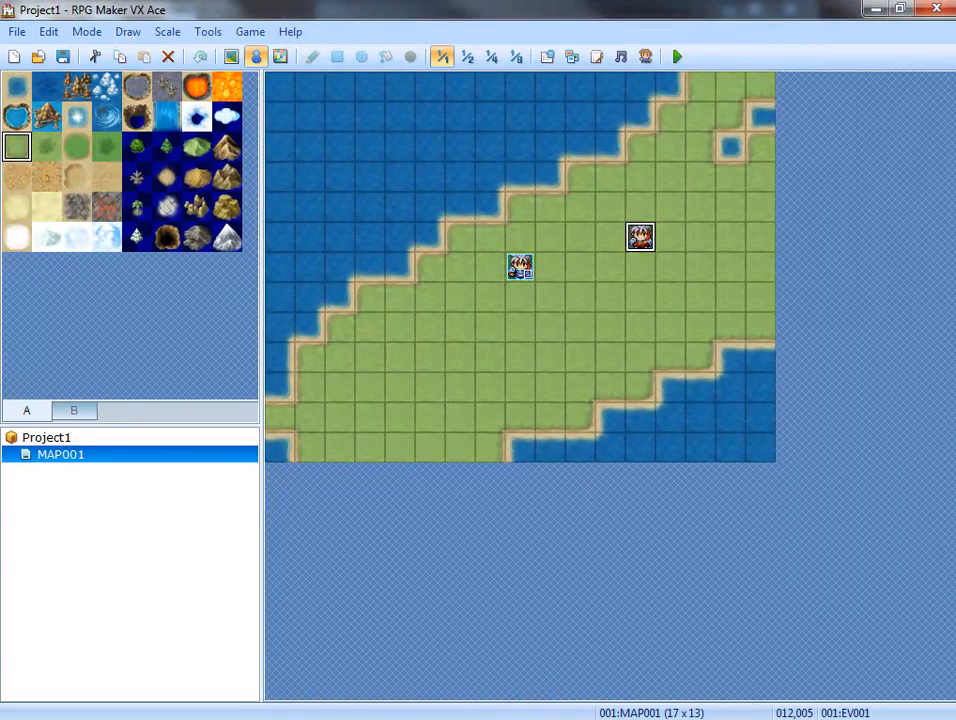
Check Project1's script editor for comparison, and close the other MOG - Battle Hud EX project that has three extra character events.
left_click(596, 57)
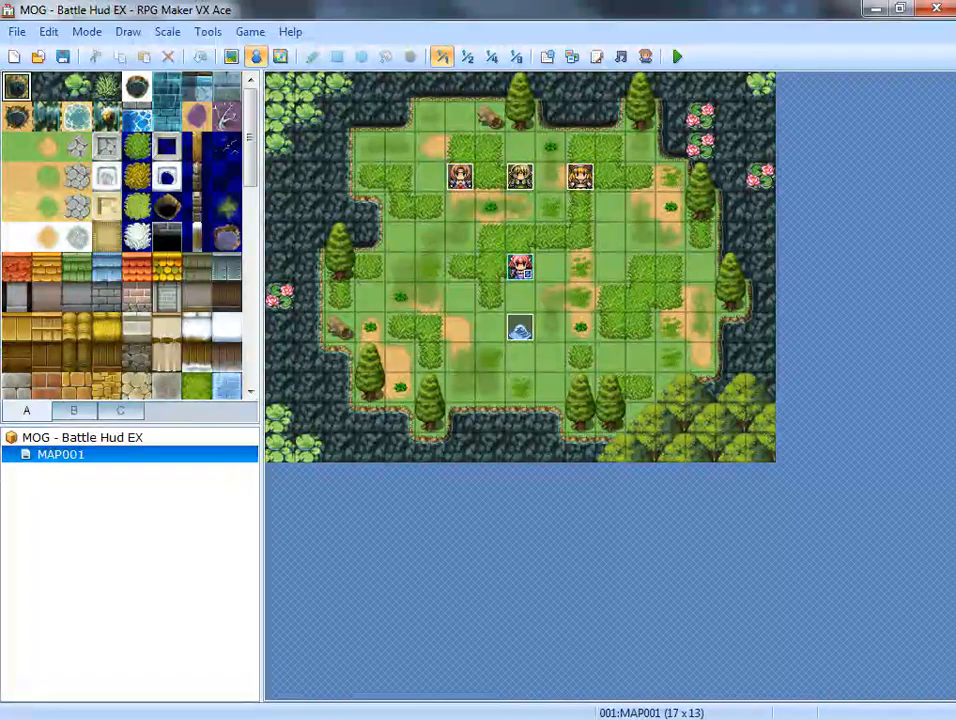
left_click(932, 10)
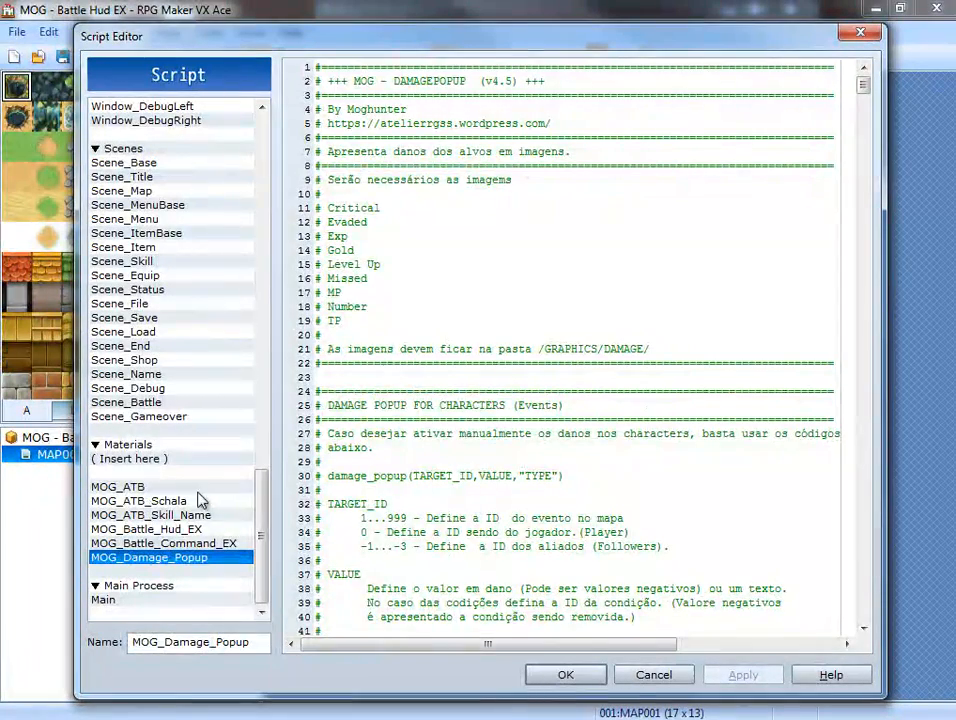
Copy the MOG_ATB script from the MOG - Battle Hud EX demo into Project1, directly above MOG_Battle_Hud_EX.
left_click(154, 488)
right_click(155, 491)
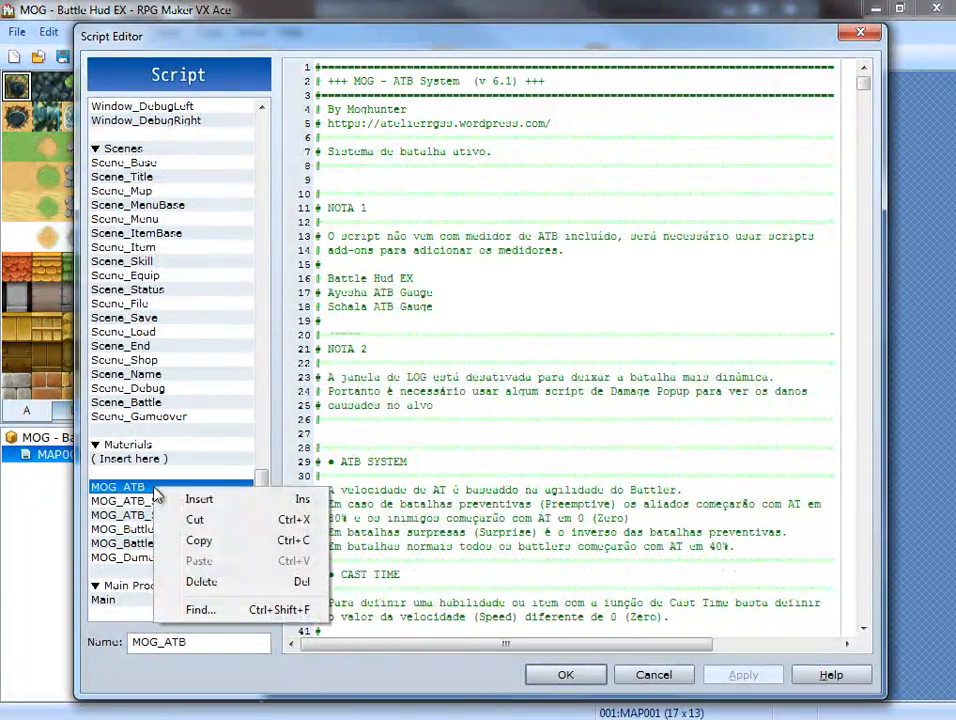
left_click(203, 541)
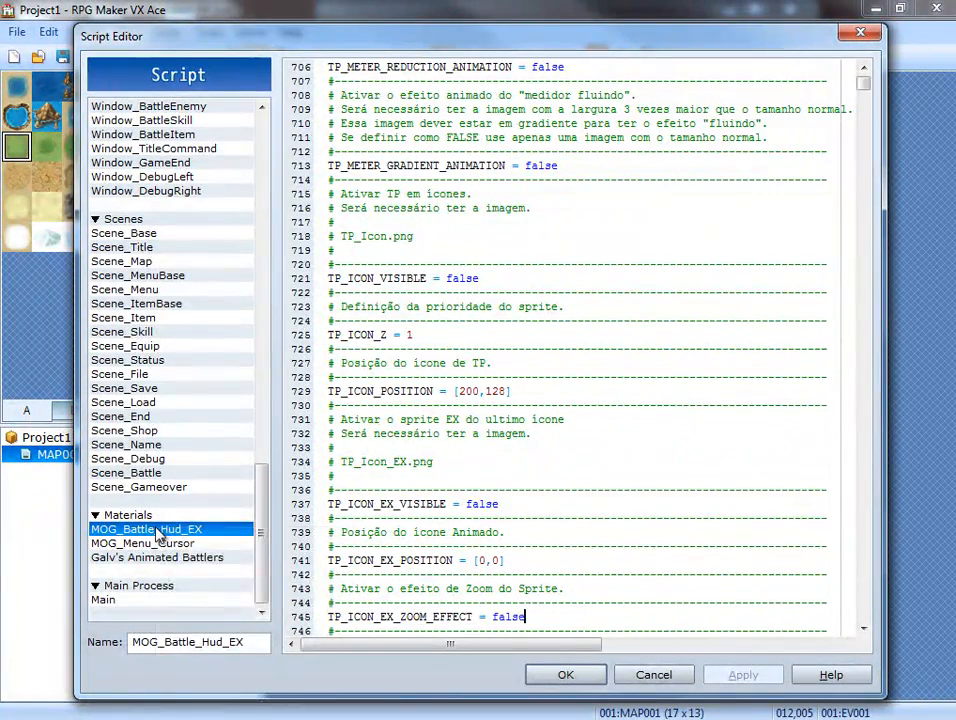
right_click(157, 536)
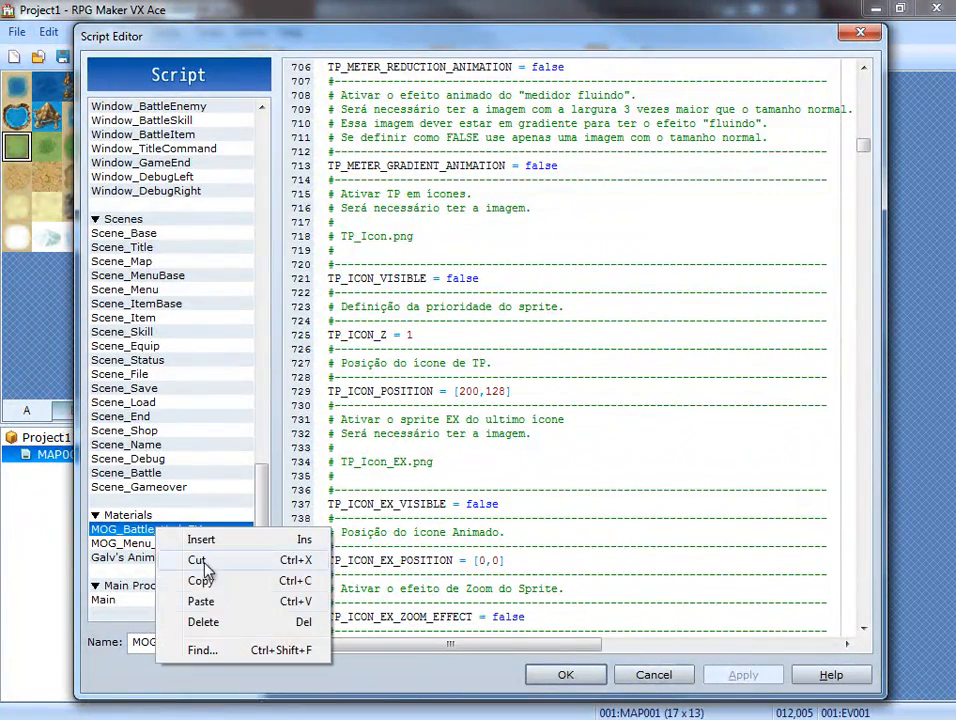
left_click(201, 601)
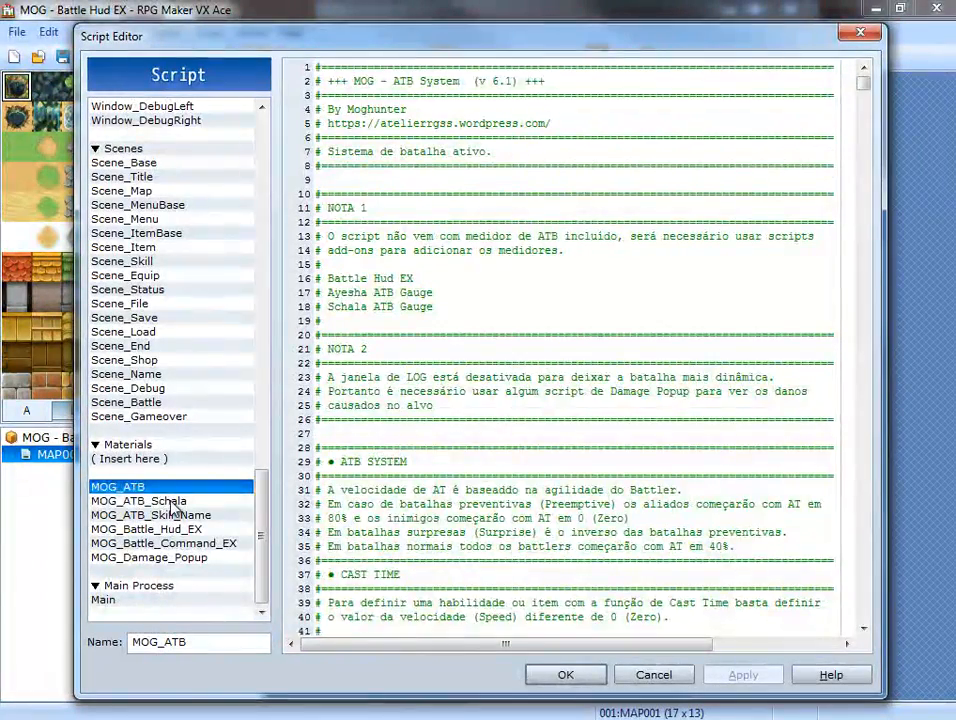
Copy the demo's MOG_ATB_Schala script into Project1's Materials, between MOG_ATB and MOG_Battle_Hud_EX.
right_click(172, 503)
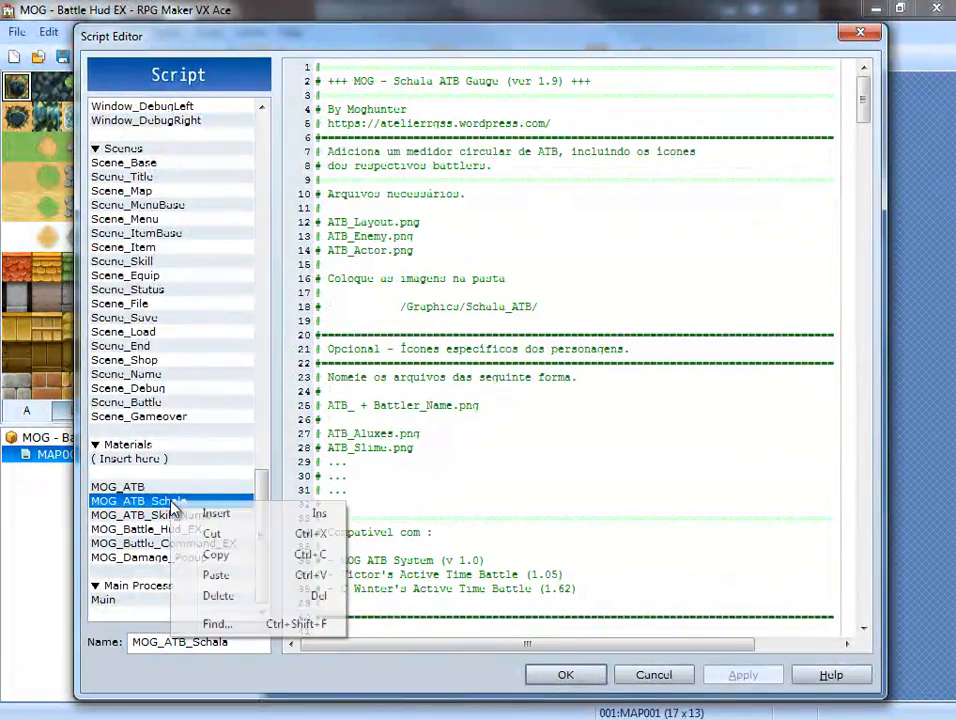
left_click(222, 556)
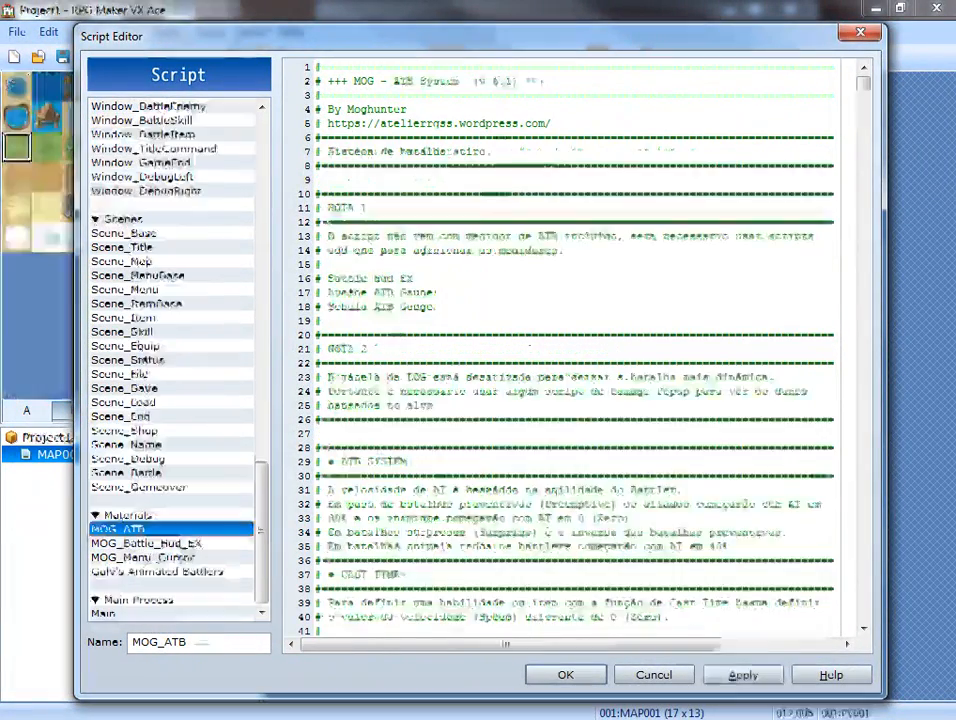
right_click(140, 546)
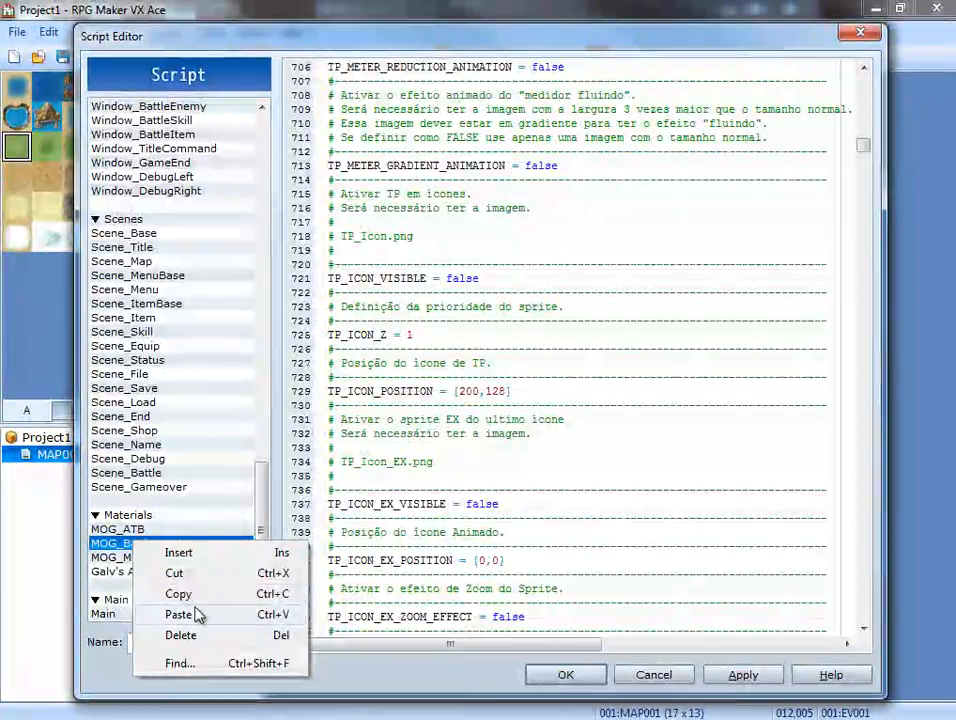
left_click(182, 614)
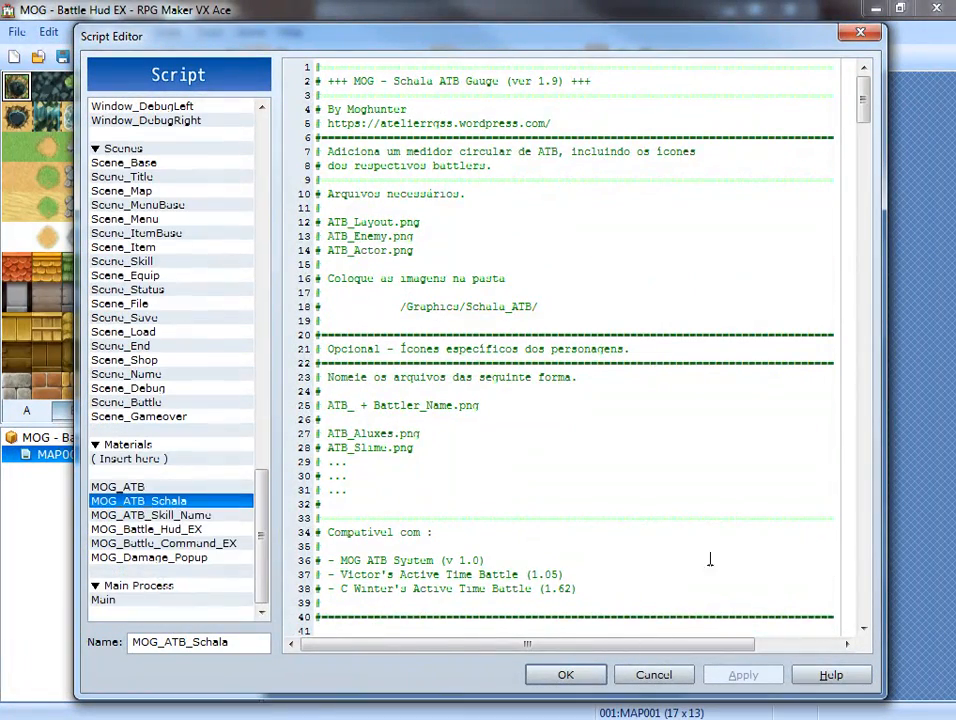
Copy the demo's MOG_ATB_Skill_Name script into Project1's Materials, between MOG_ATB_Schala and MOG_Battle_Hud_EX.
right_click(193, 515)
left_click(231, 566)
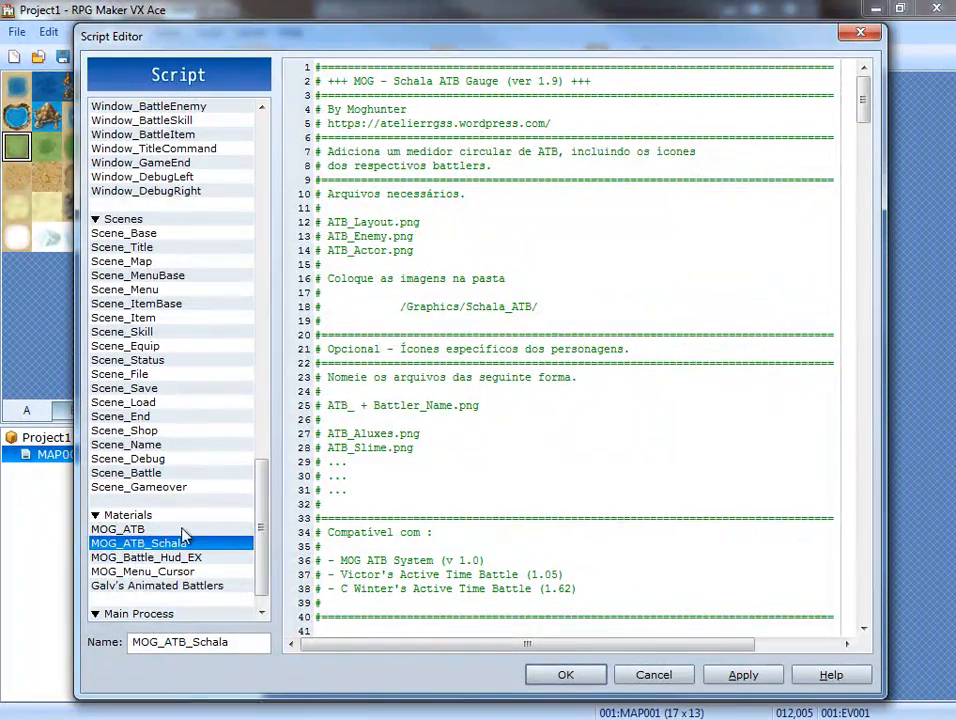
right_click(140, 558)
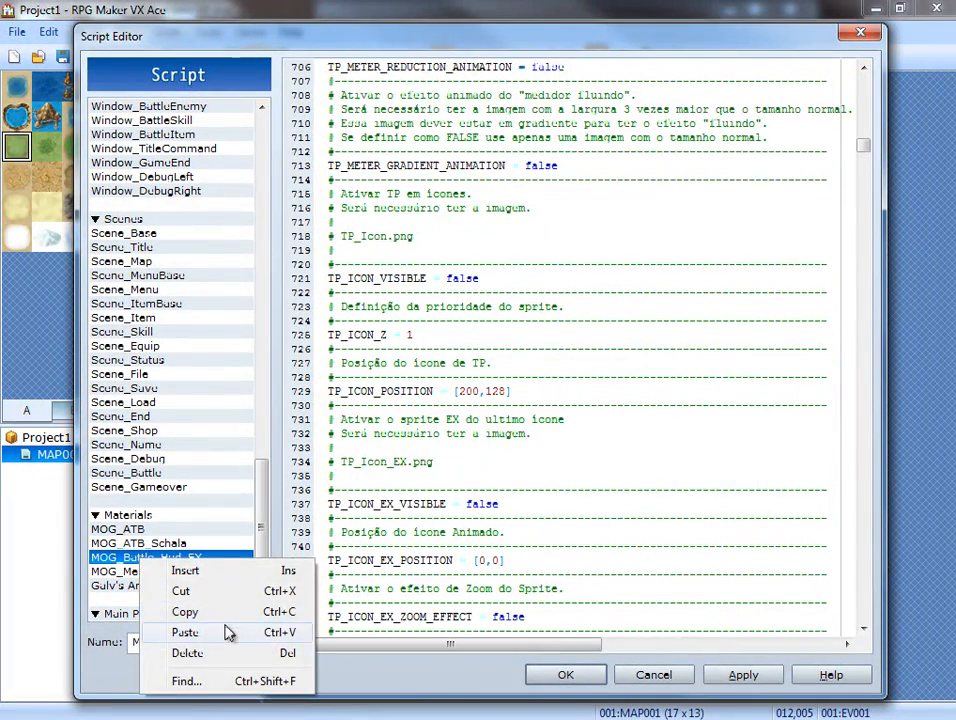
left_click(185, 633)
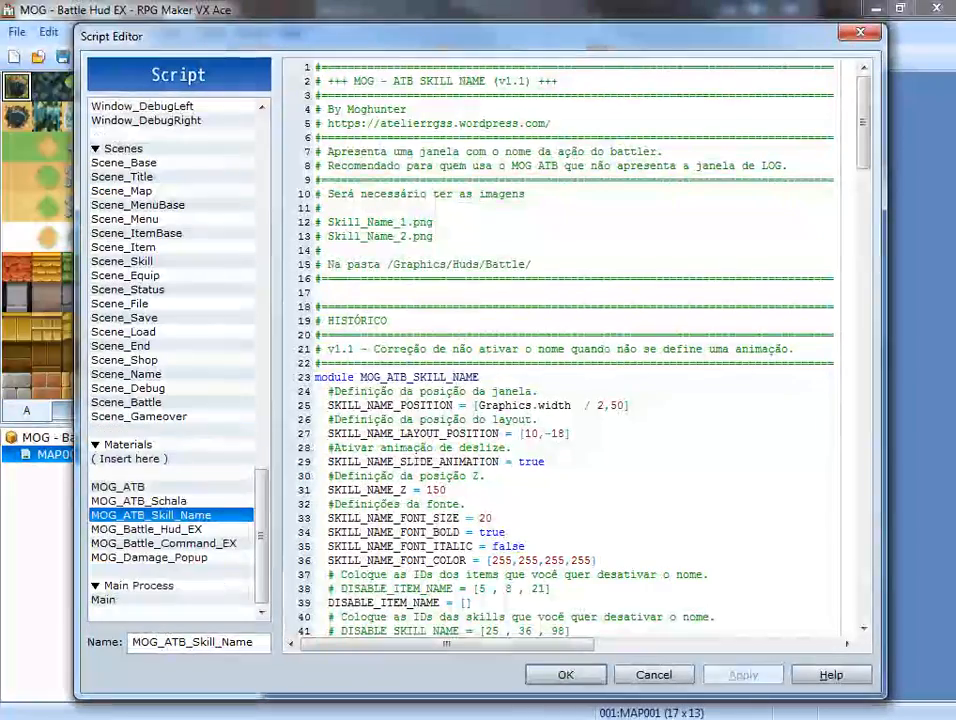
Check the demo's MOG_Battle_Hud_EX script and copy its MOG_Battle_Command_EX script into Project1, directly above MOG_Menu_Cursor.
left_click(198, 543)
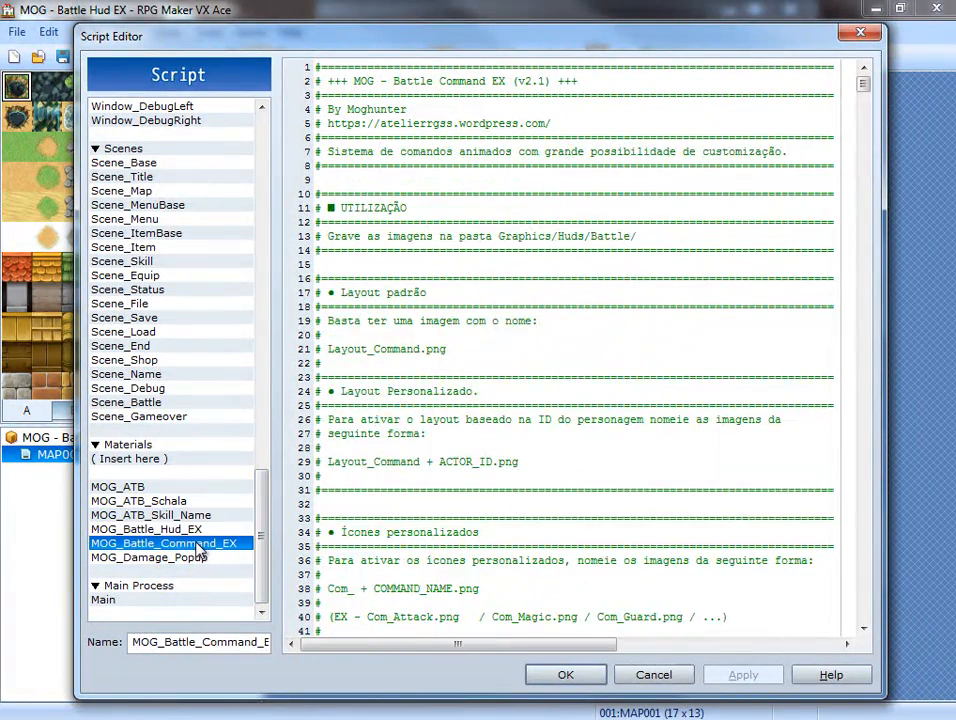
left_click(190, 530)
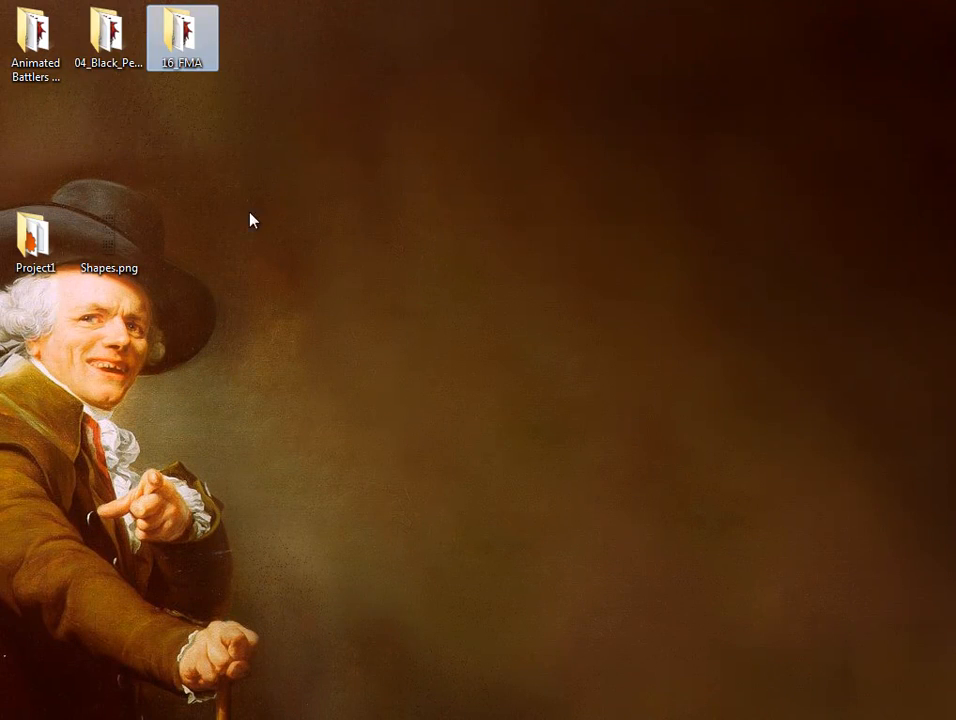
left_click(107, 62)
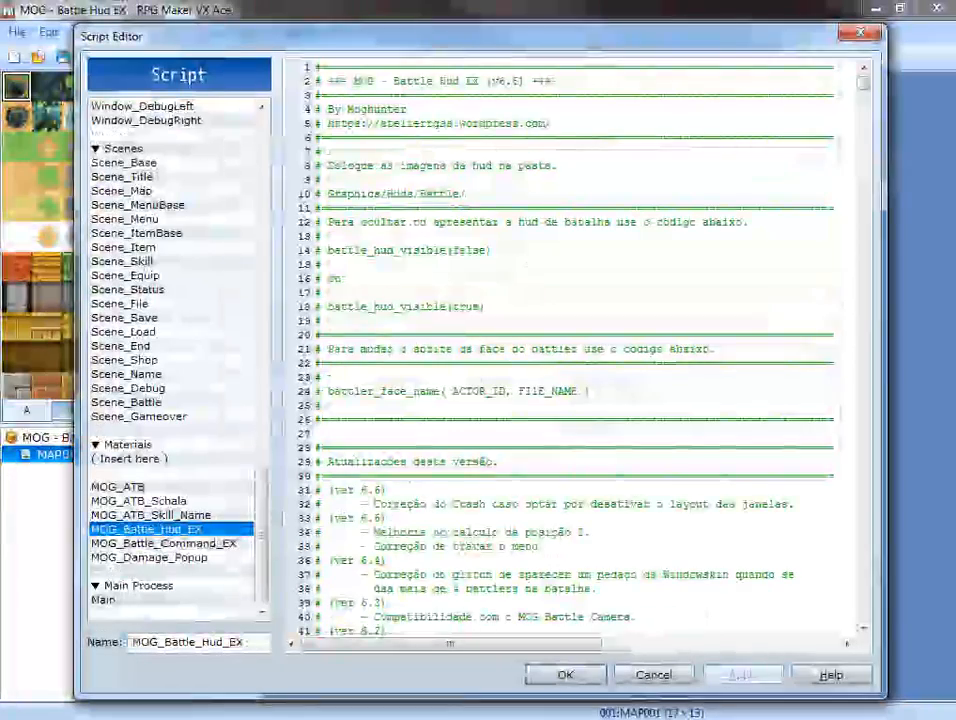
right_click(165, 545)
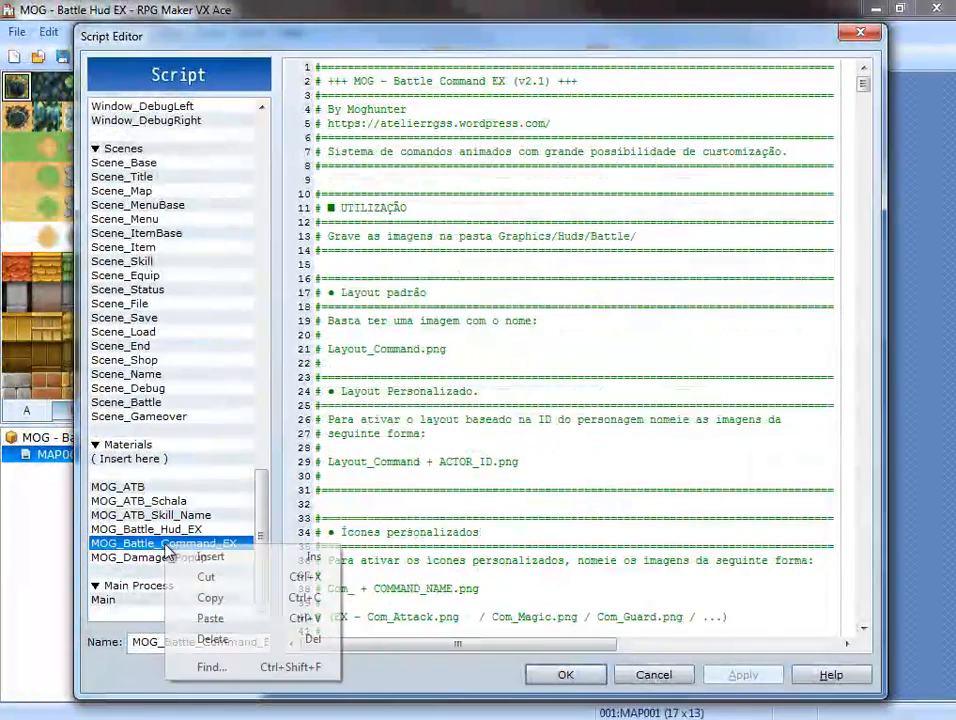
left_click(209, 598)
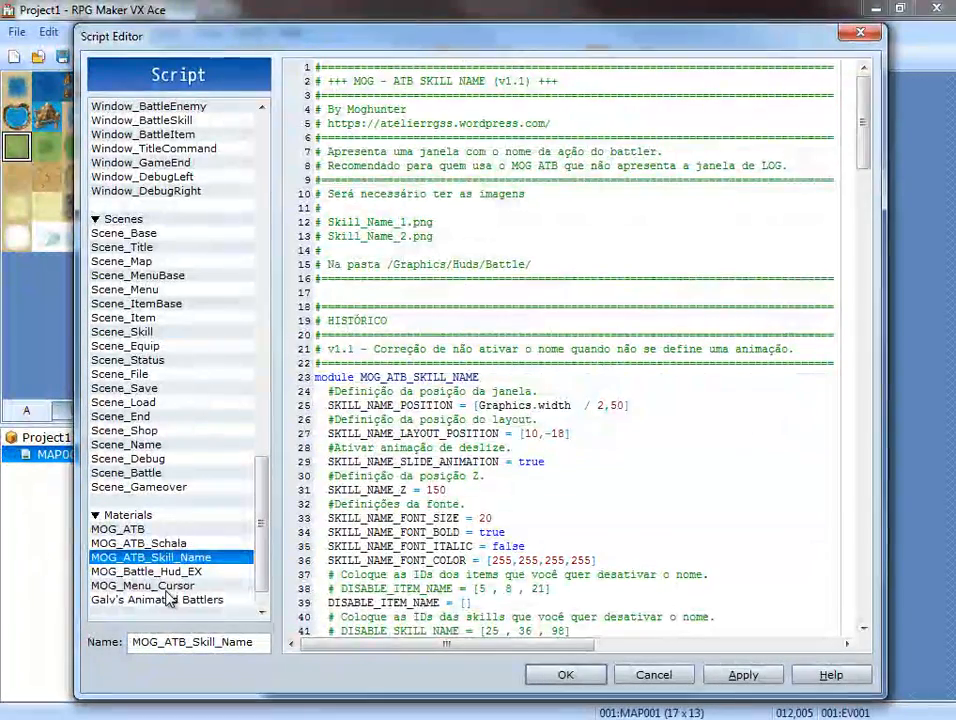
left_click(170, 586)
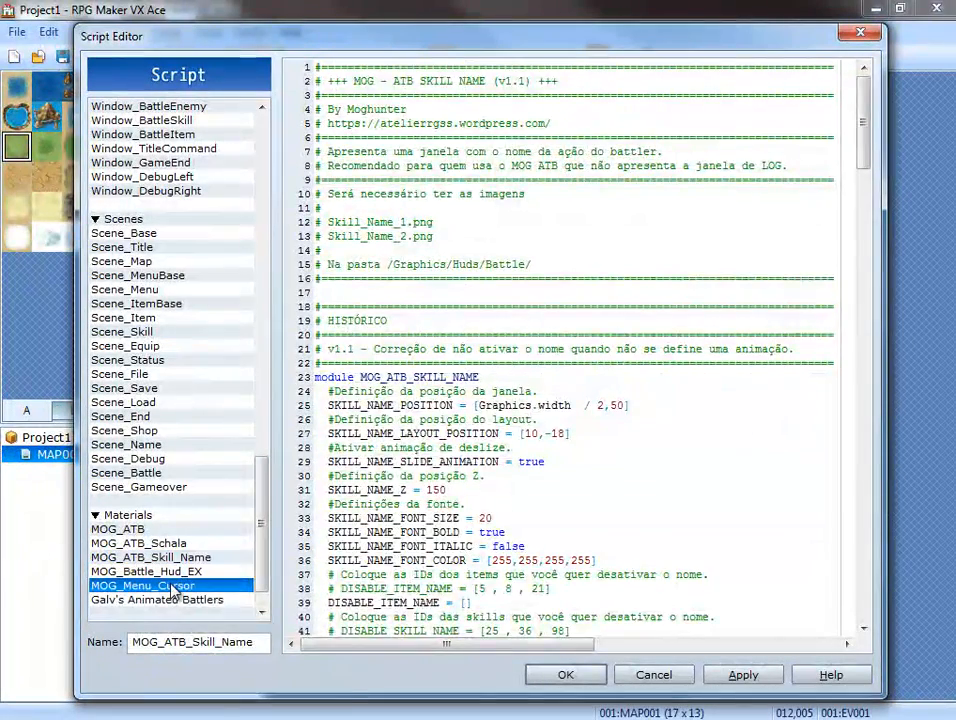
right_click(180, 588)
left_click(216, 657)
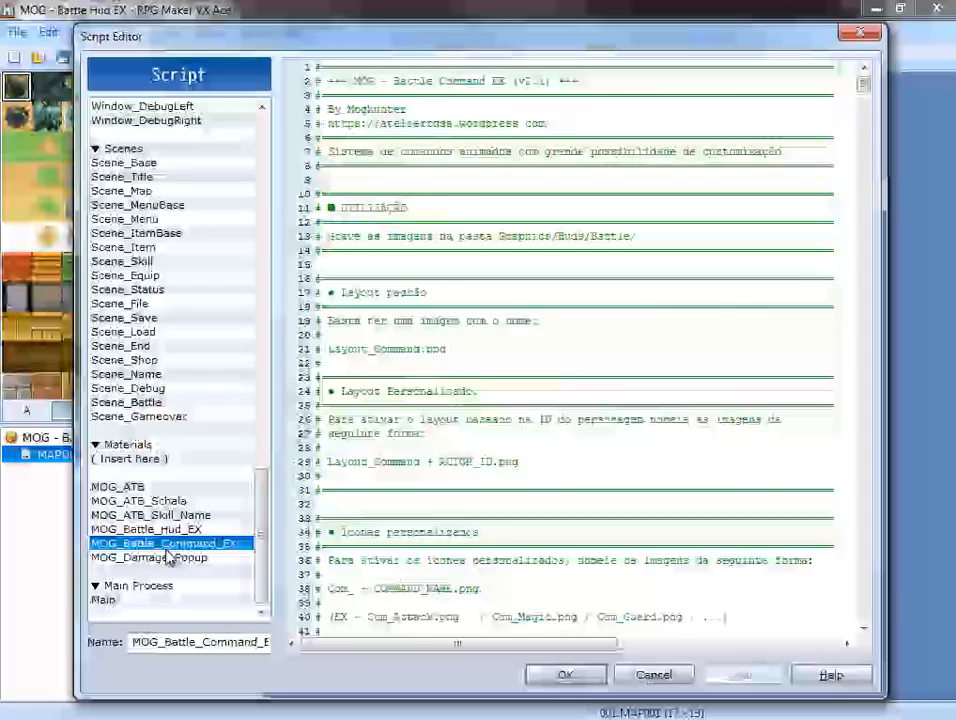
Copy the demo's MOG_Damage_Popup script into Project1 above MOG_Menu_Cursor, then apply the script changes and close the script editor.
left_click(150, 557)
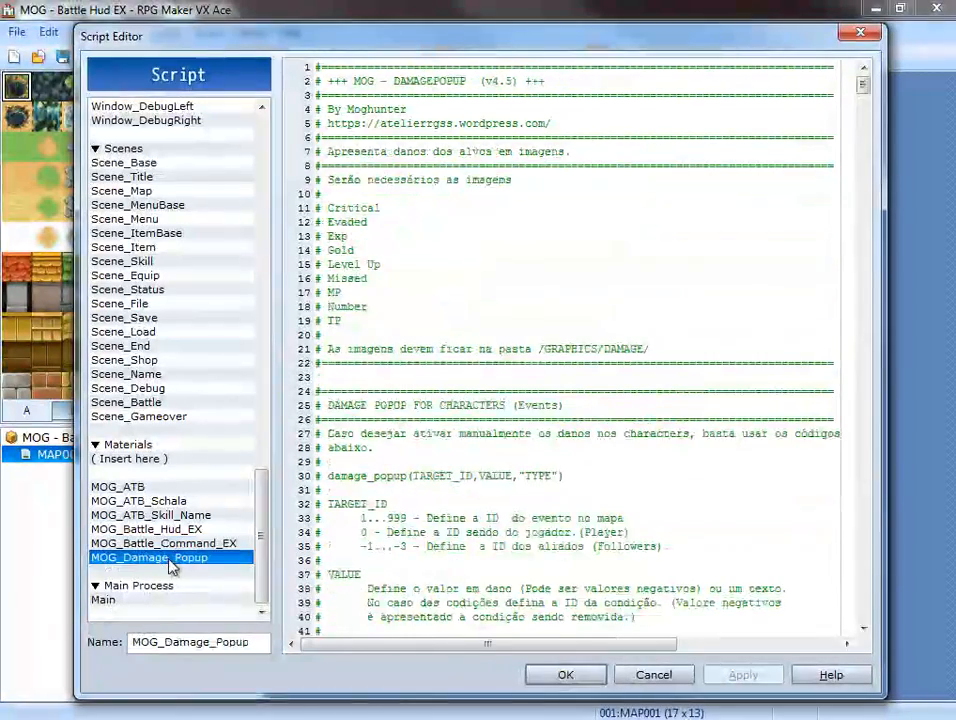
right_click(172, 559)
left_click(218, 612)
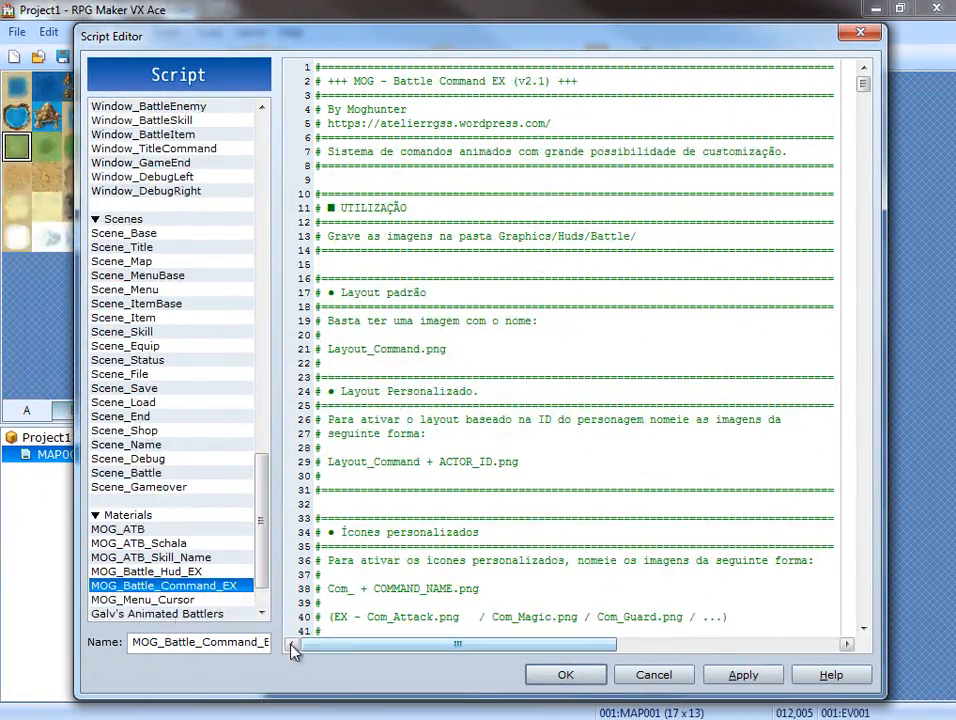
left_click(178, 600)
right_click(178, 605)
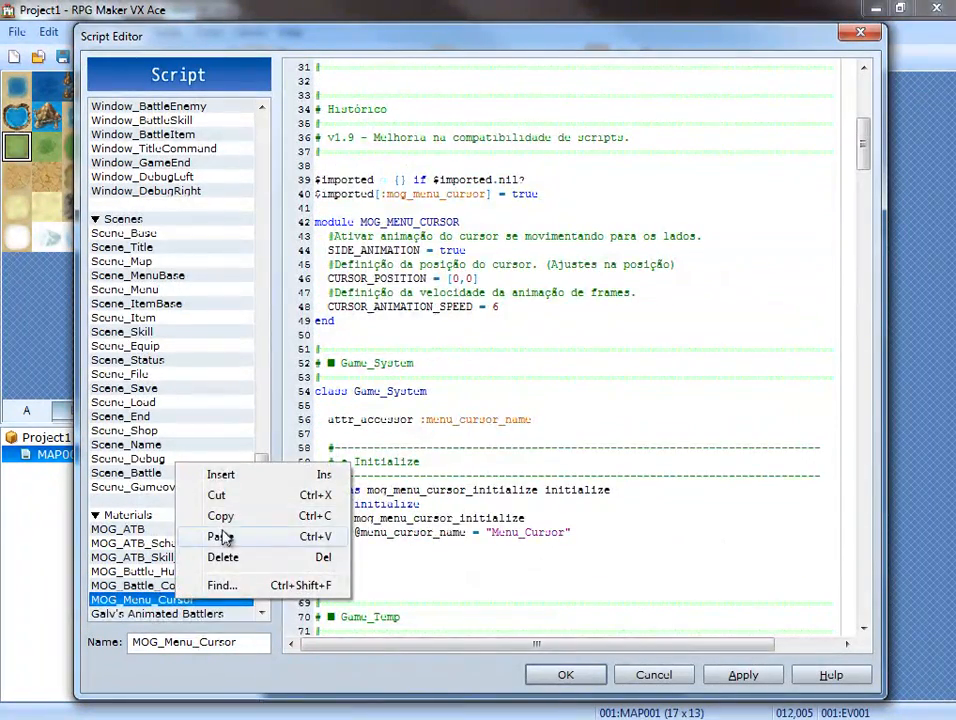
left_click(216, 536)
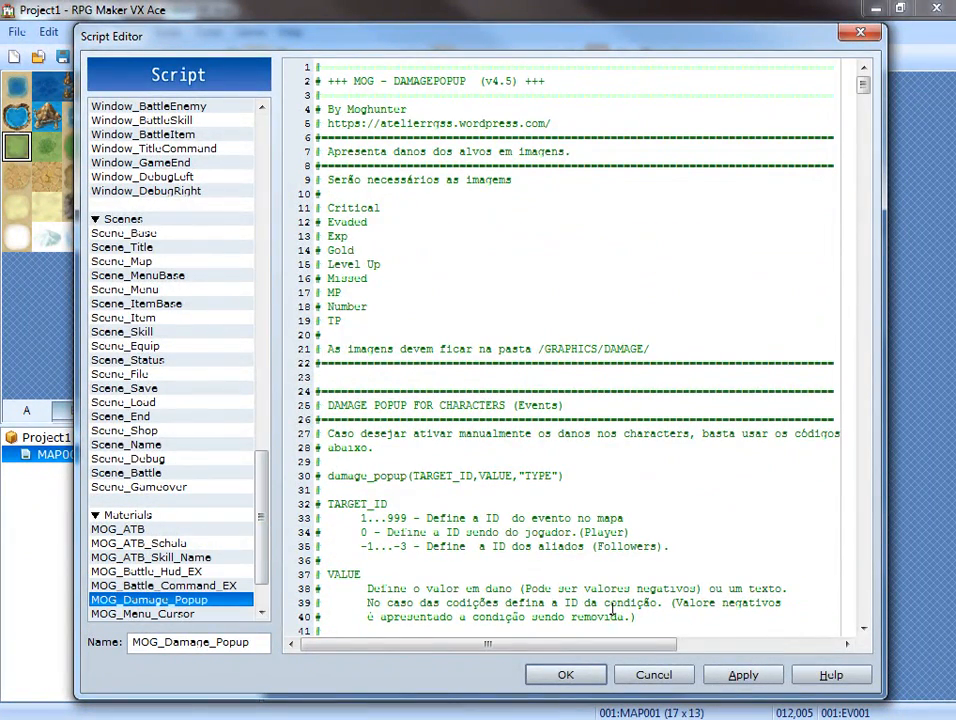
left_click(740, 675)
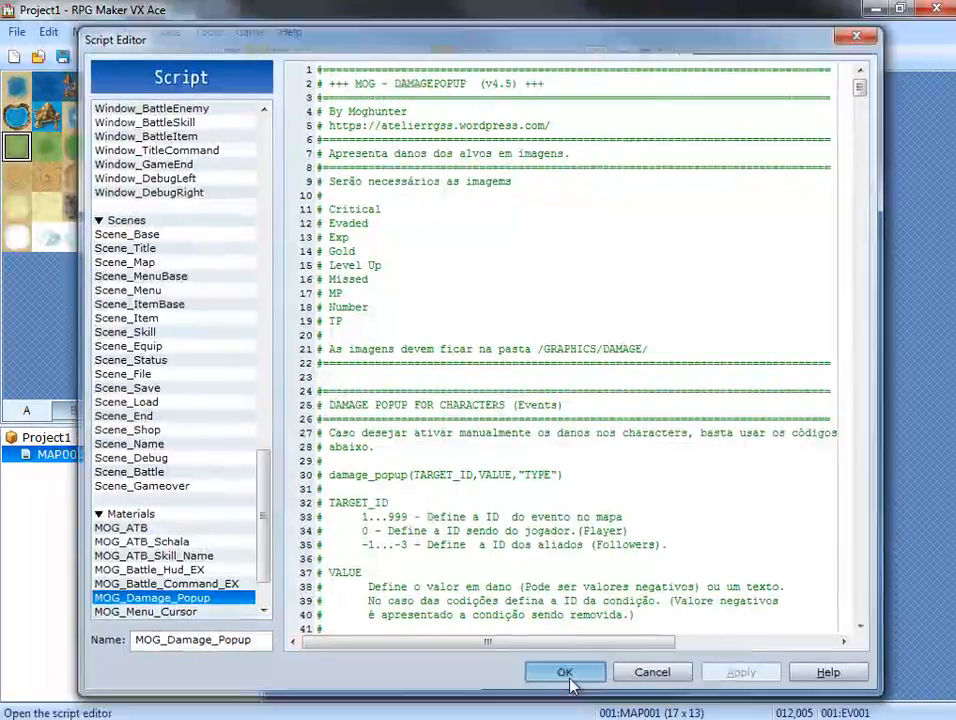
left_click(566, 675)
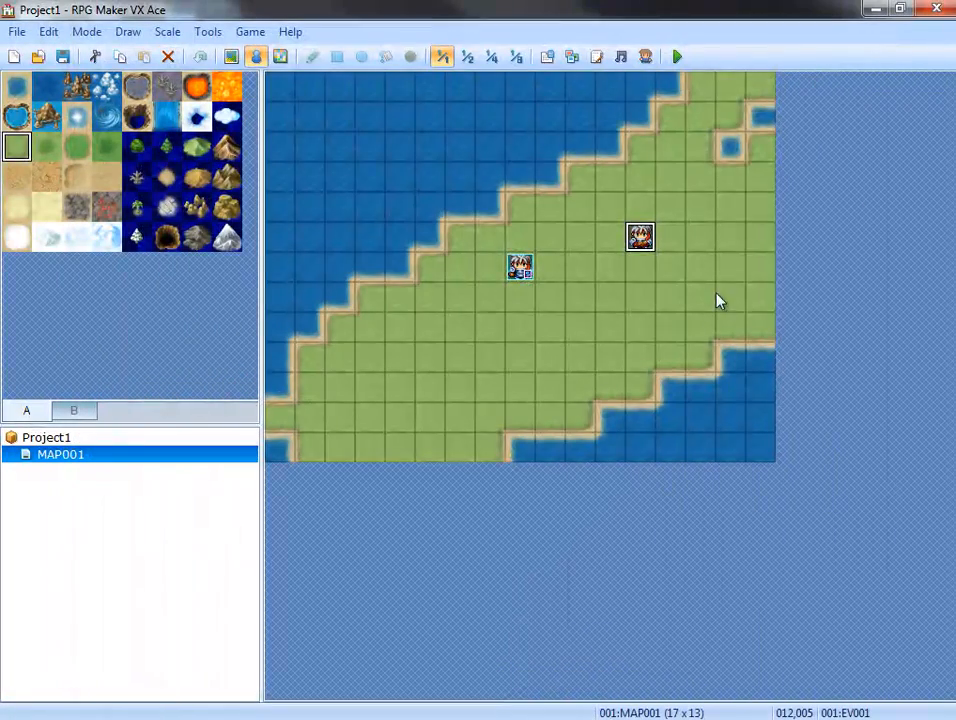
Playtest Project1 with the newly added MOG scripts and dismiss the resulting dialog.
left_click(677, 57)
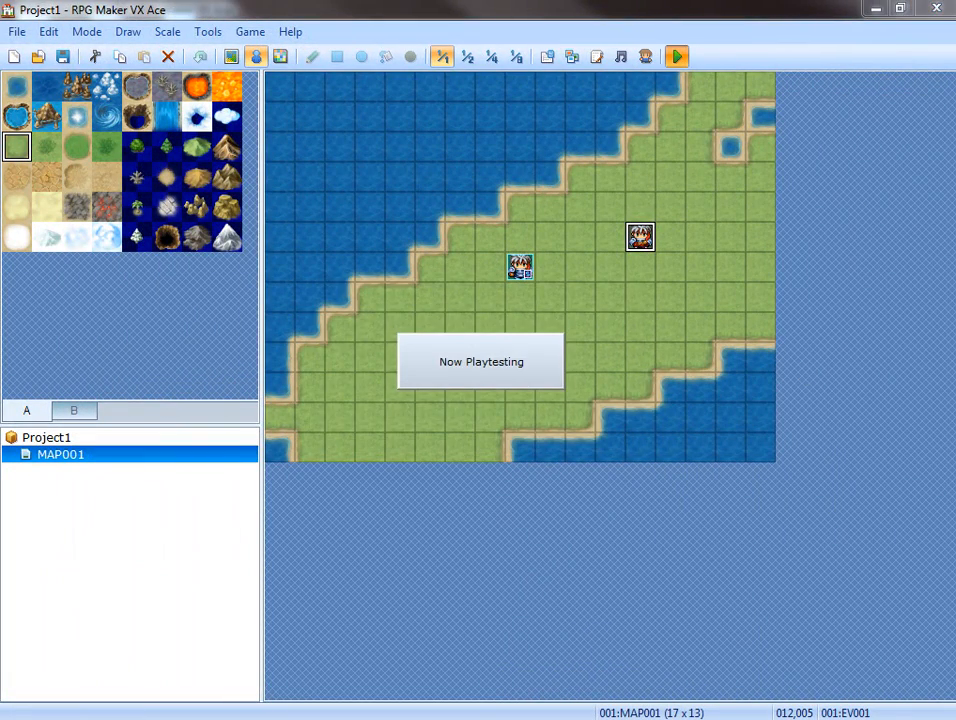
left_click_drag(720, 281, 418, 278)
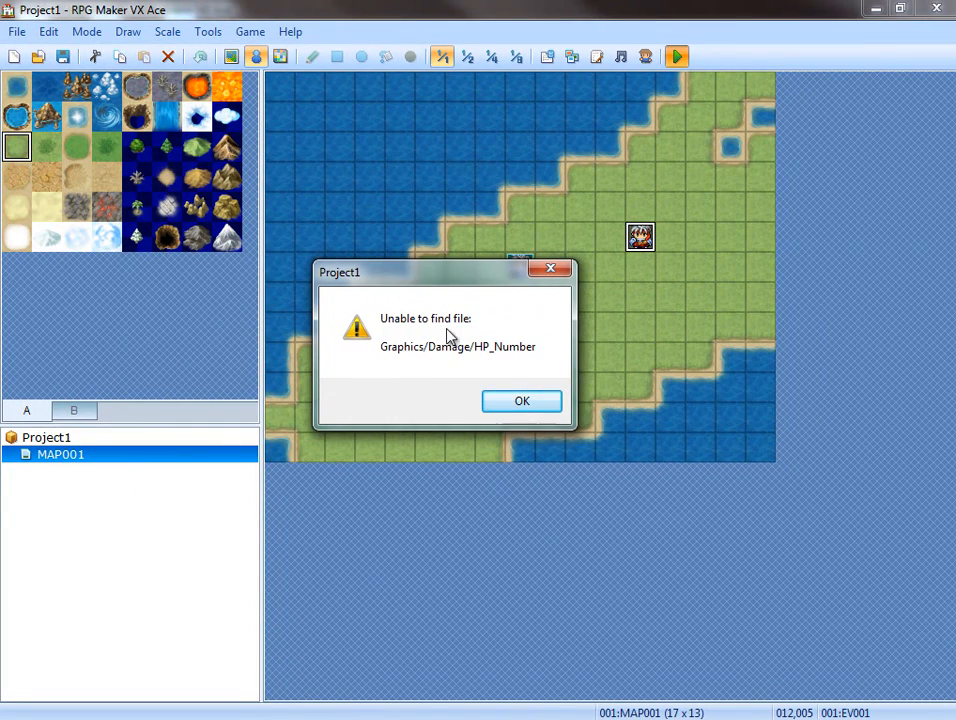
left_click(532, 401)
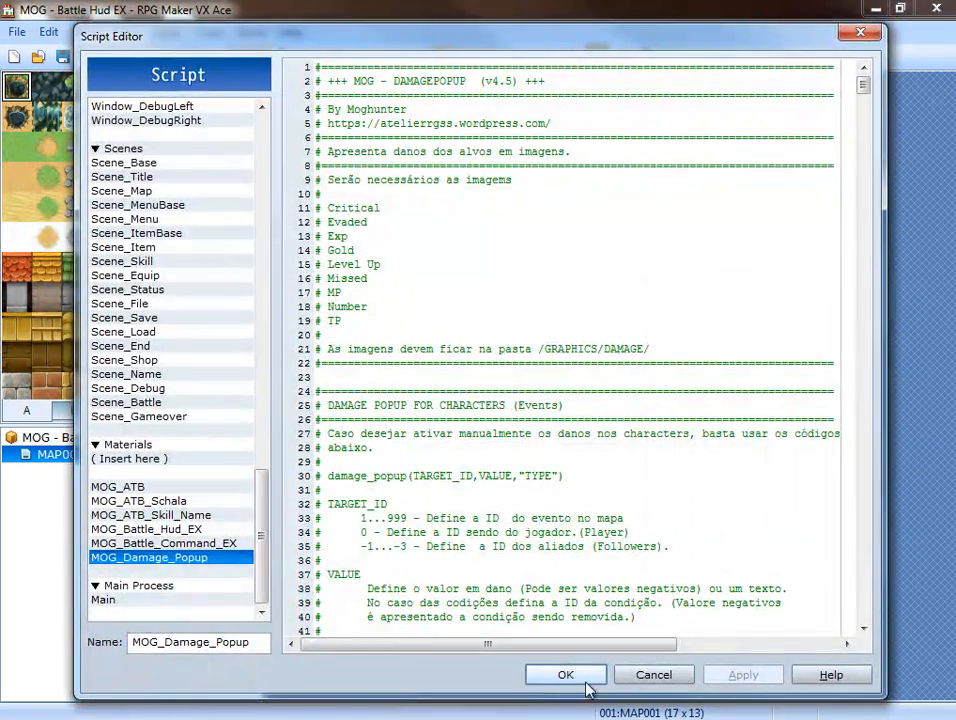
Close the demo's script editor and exit the MOG - Battle Hud EX project without saving changes.
left_click(563, 675)
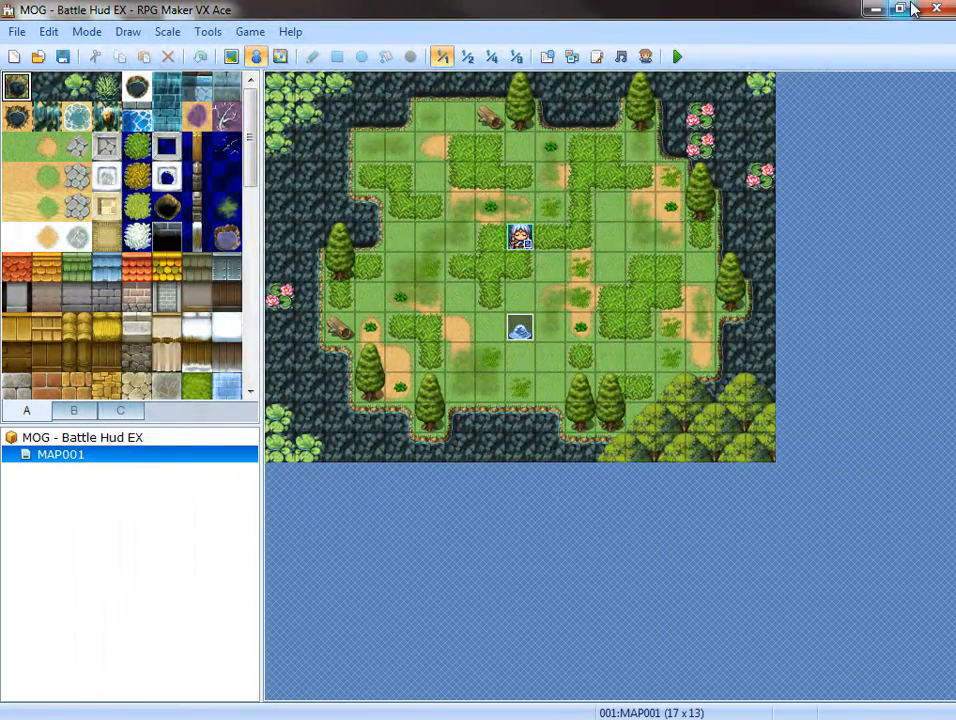
left_click(913, 8)
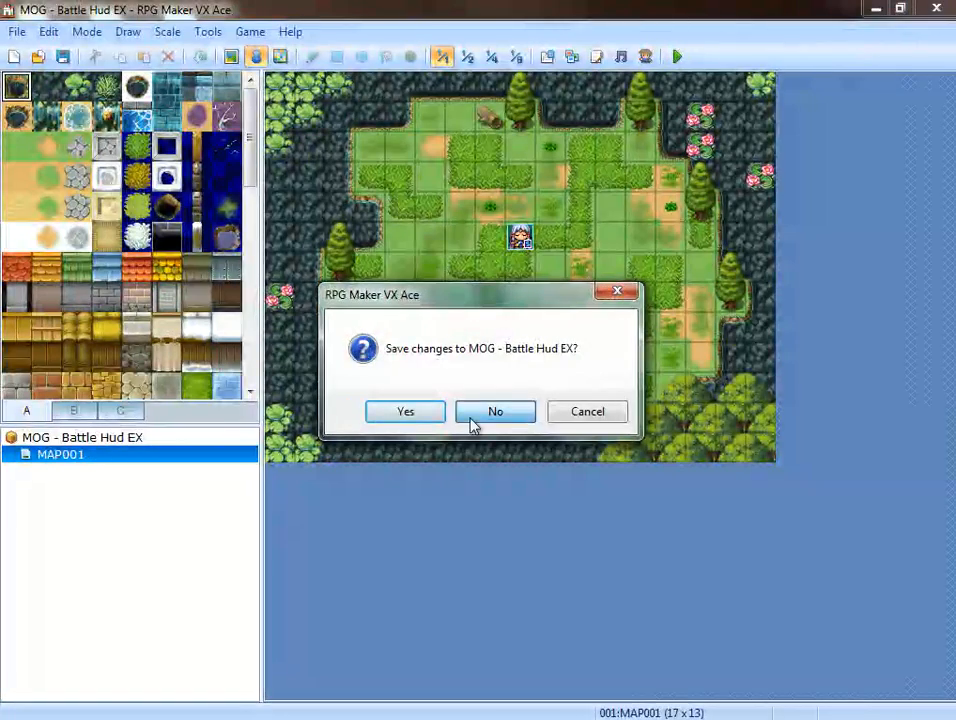
left_click(494, 412)
Open the 16_FMA and Project1 folders from the desktop and arrange their windows so both contents are accessible.
double_click(195, 62)
left_click(700, 122)
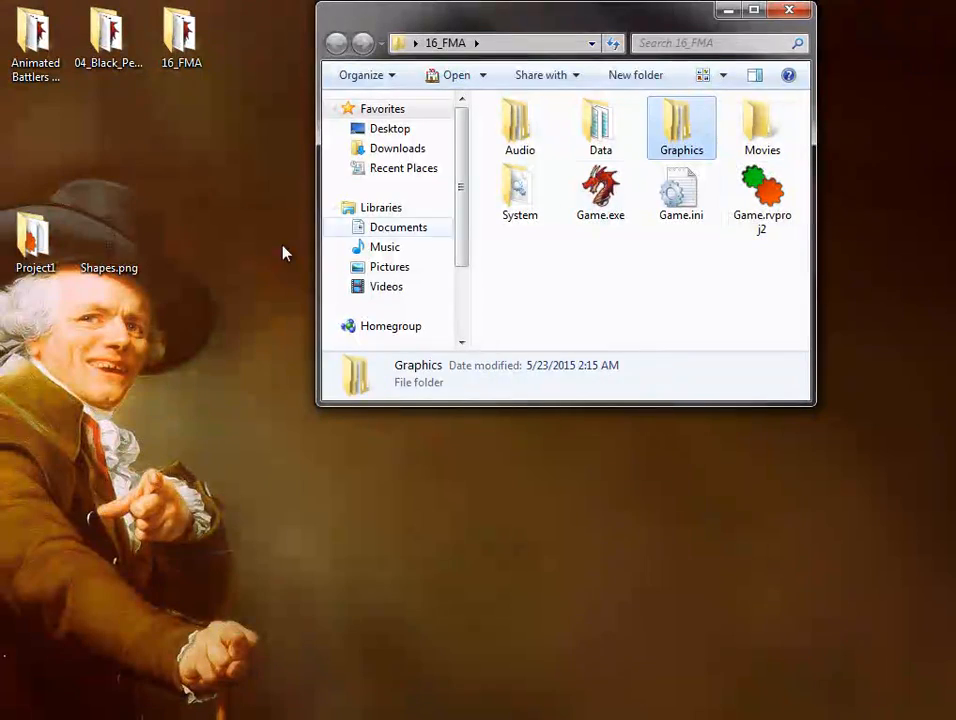
double_click(22, 250)
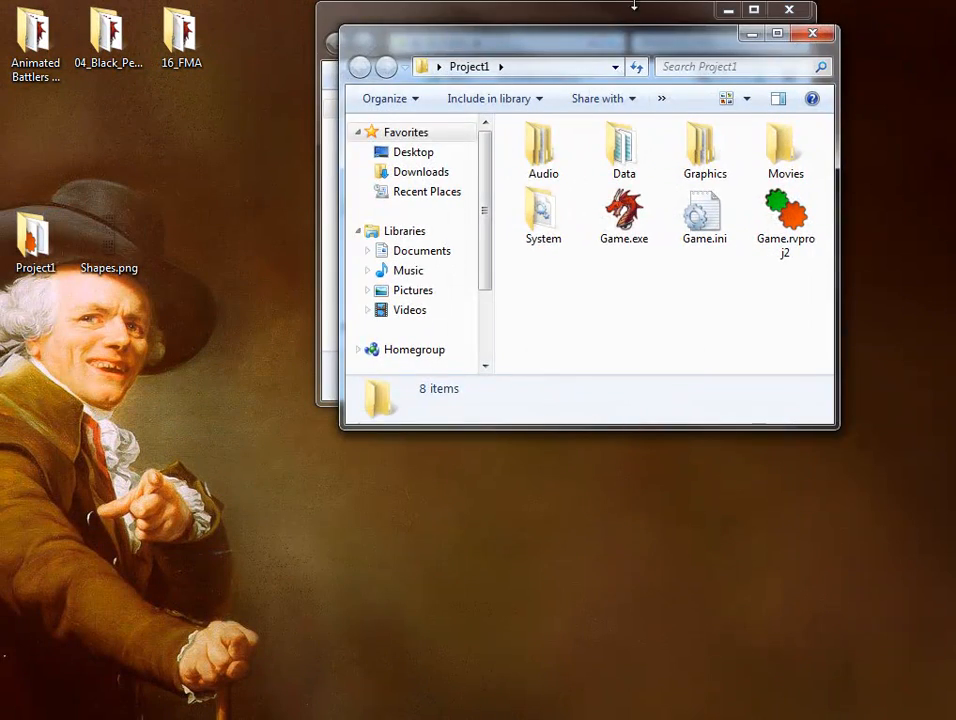
left_click_drag(658, 52, 368, 232)
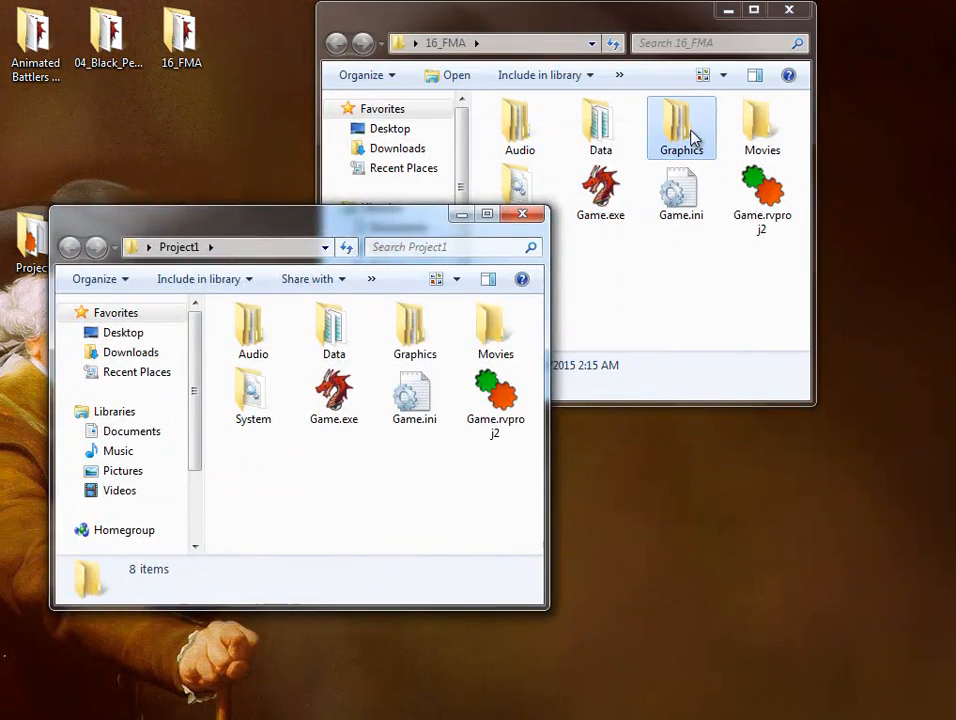
Copy the Graphics folder from 16_FMA into the Project1 folder, merging it with the existing folders, including Battle.
right_click_drag(694, 122, 341, 529)
left_click(387, 558)
left_click(520, 560)
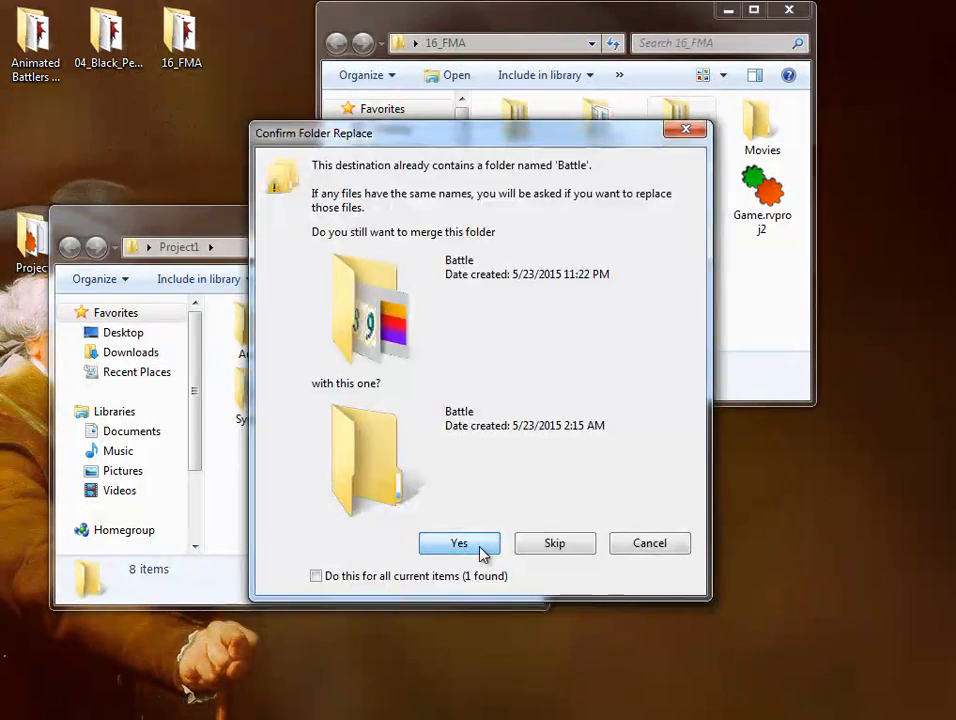
left_click(480, 551)
left_click(462, 548)
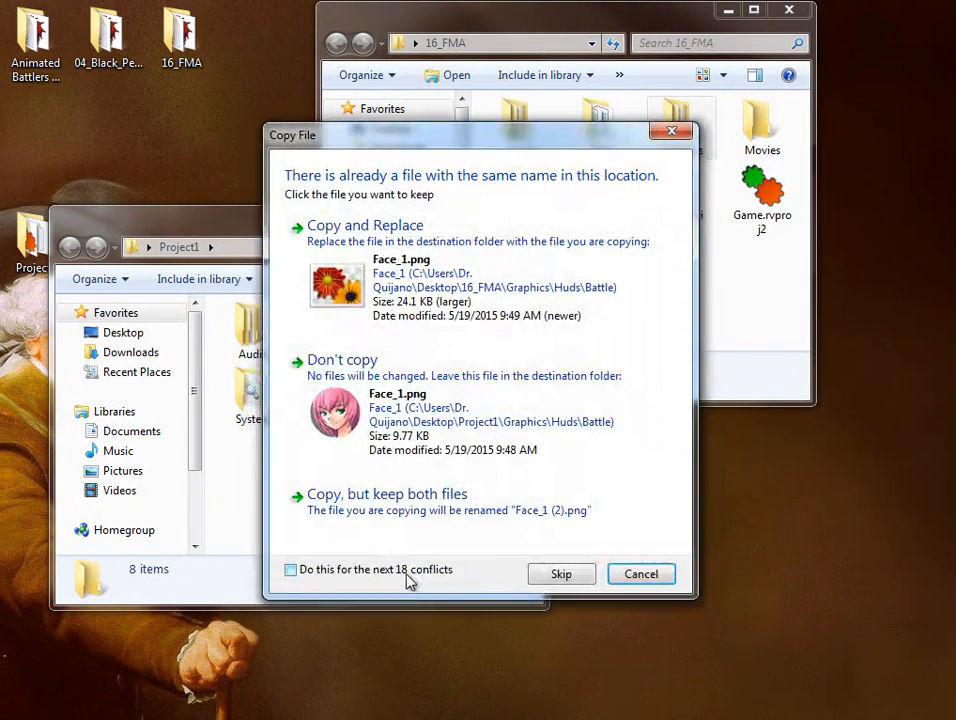
Keep Project1's existing version of every conflicting graphics file during the copy, and check the contents of 16_FMA's Graphics folder.
left_click(406, 421)
left_click(406, 421)
left_click(406, 421)
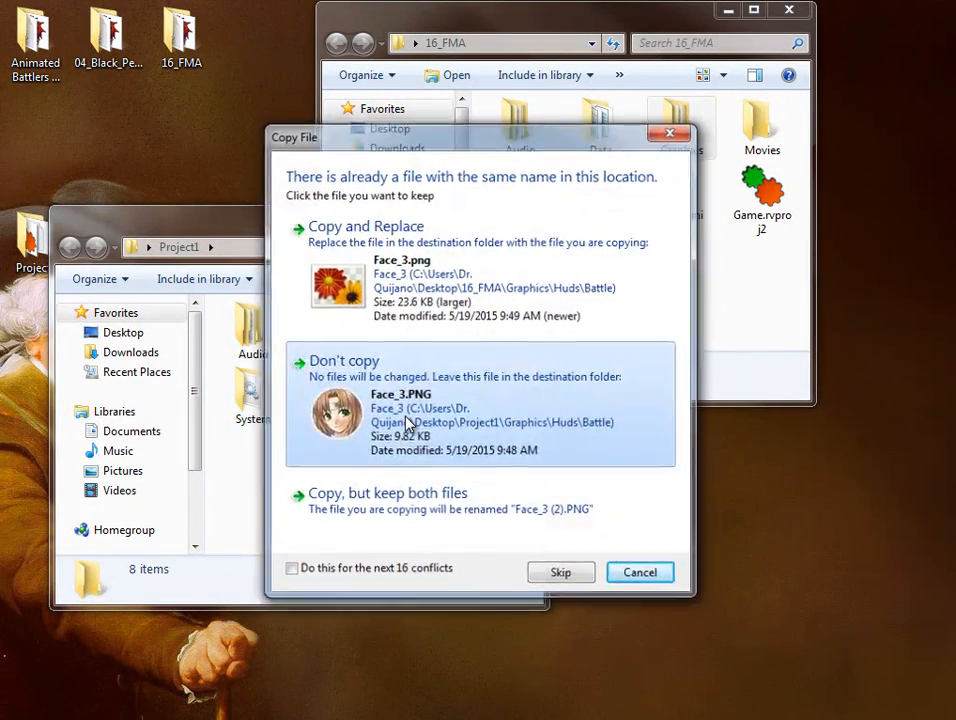
left_click(406, 421)
left_click(406, 421)
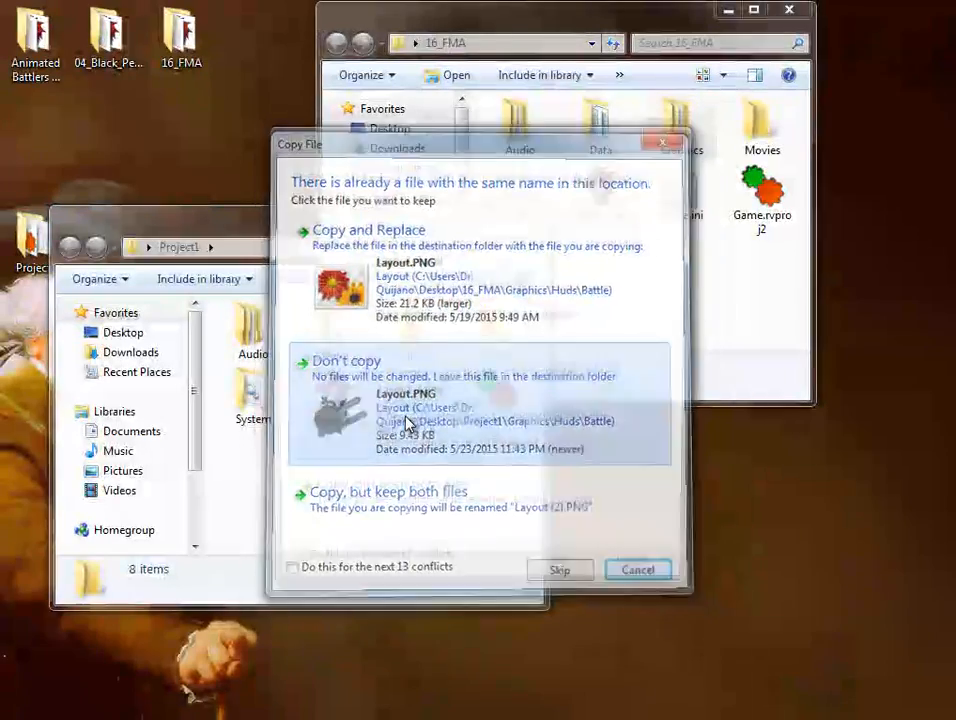
left_click(406, 421)
left_click(406, 421)
left_click(406, 421)
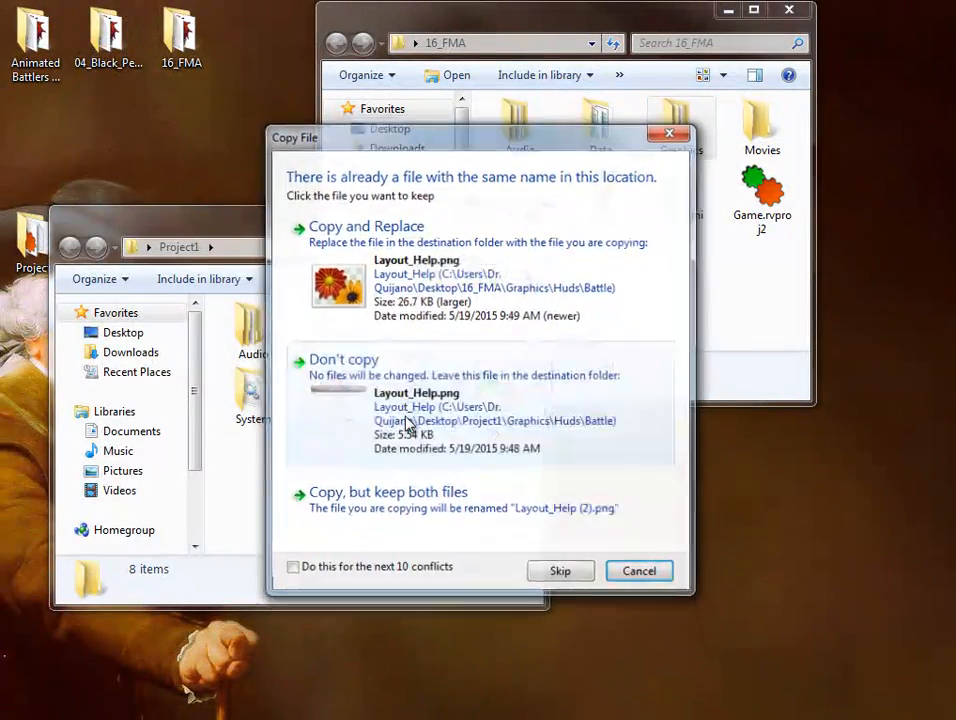
left_click(406, 421)
left_click(406, 421)
left_click(406, 421)
left_click(406, 421)
left_click(406, 421)
left_click(406, 421)
left_click(406, 421)
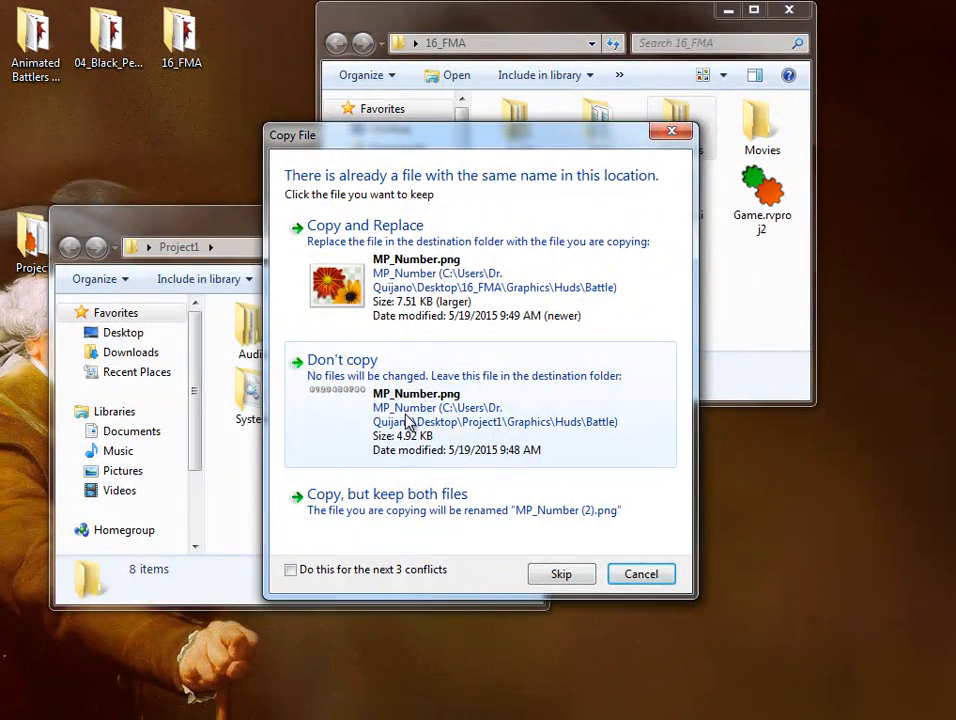
left_click(406, 421)
left_click(406, 421)
left_click(406, 421)
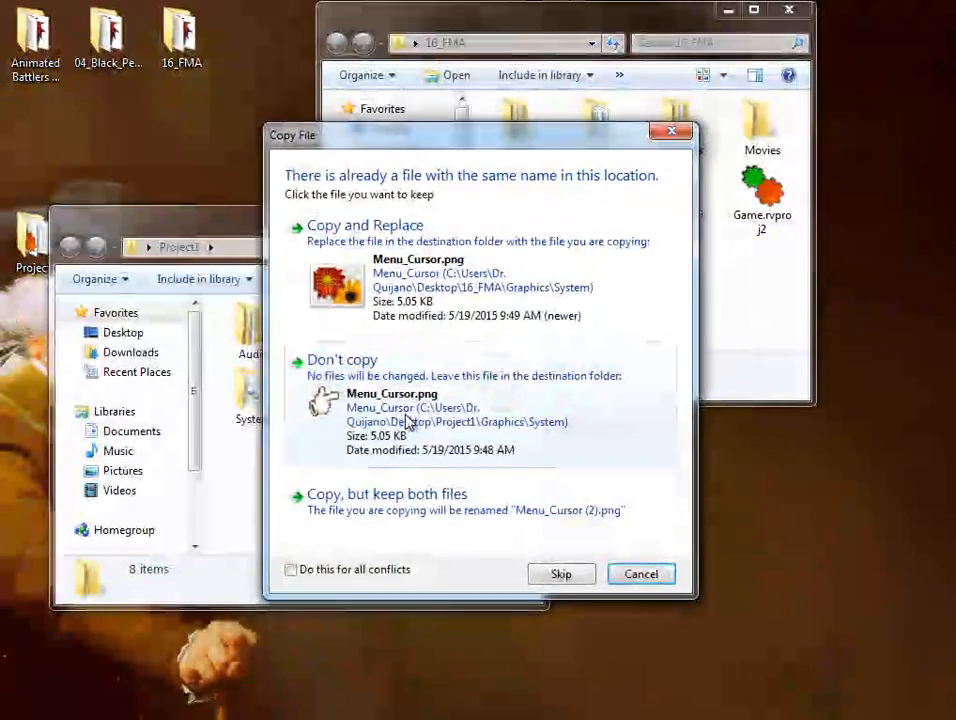
left_click(406, 421)
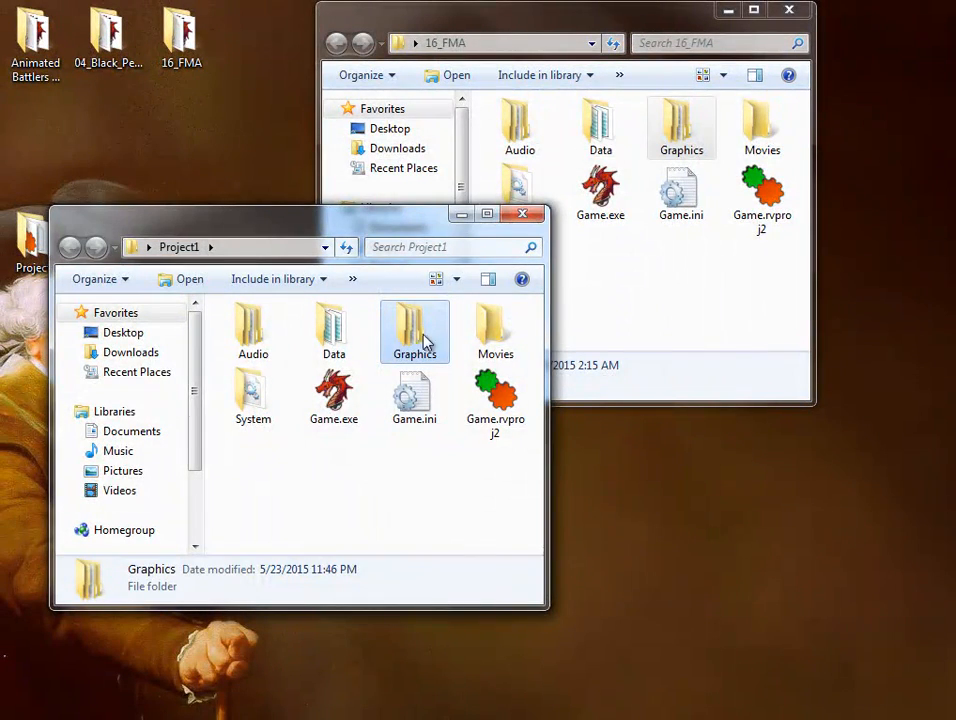
double_click(661, 130)
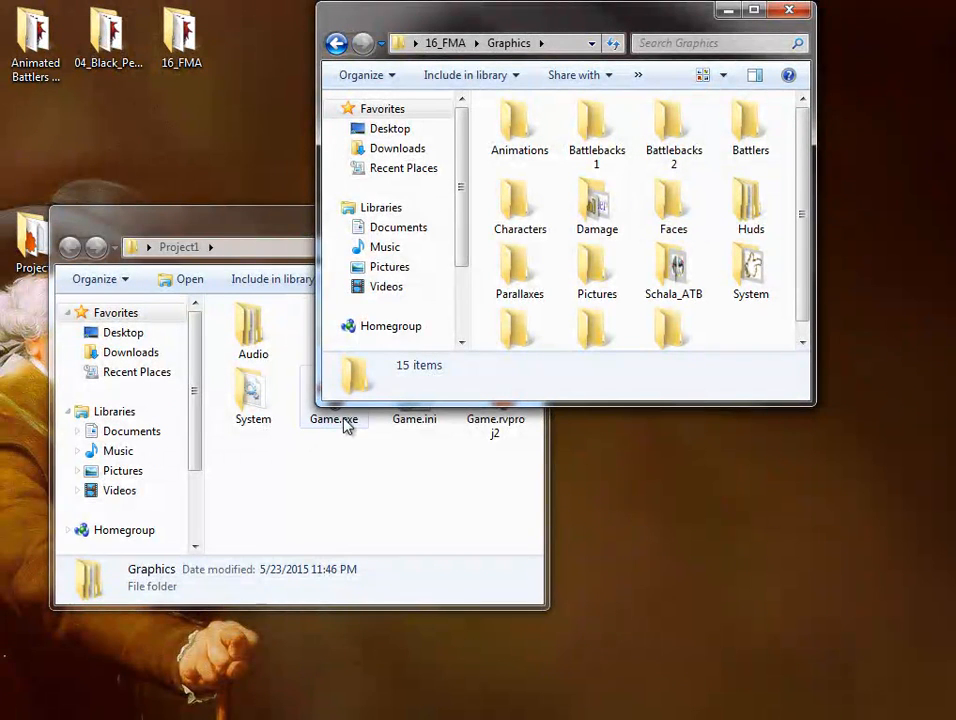
left_click(340, 467)
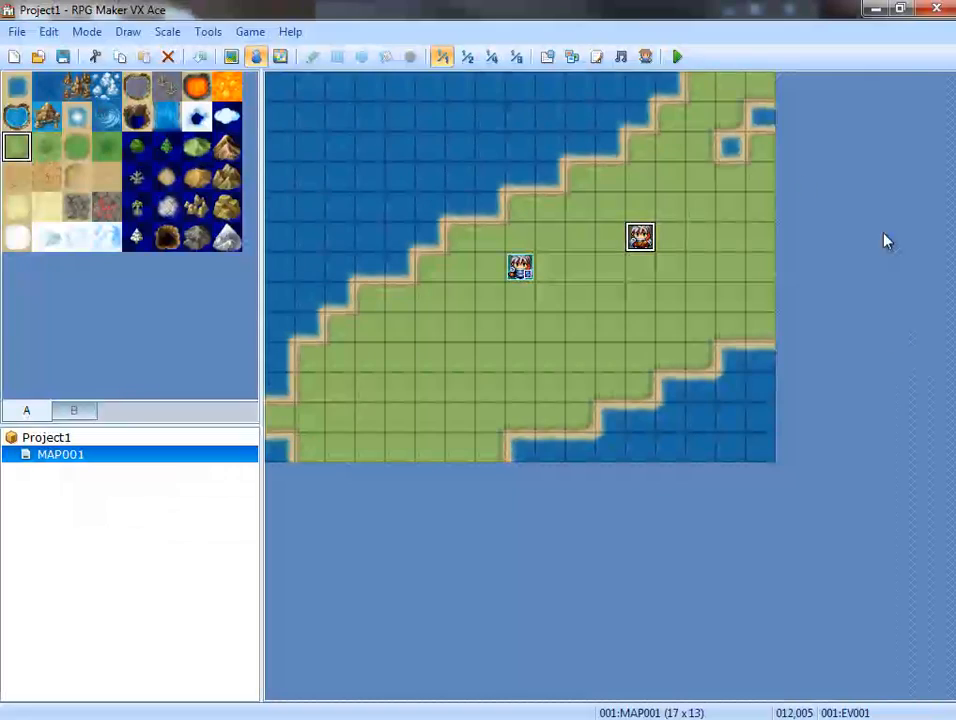
Playtest Project1, start a new game, and walk to the map event to trigger its battle.
left_click(677, 58)
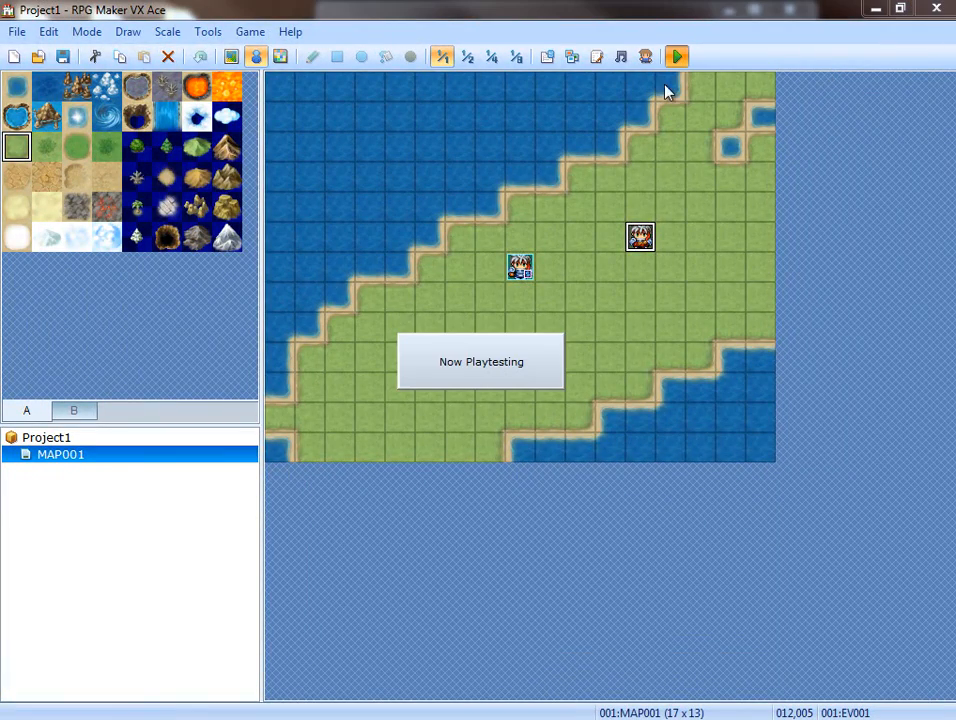
left_click_drag(826, 190, 485, 195)
key("Return")
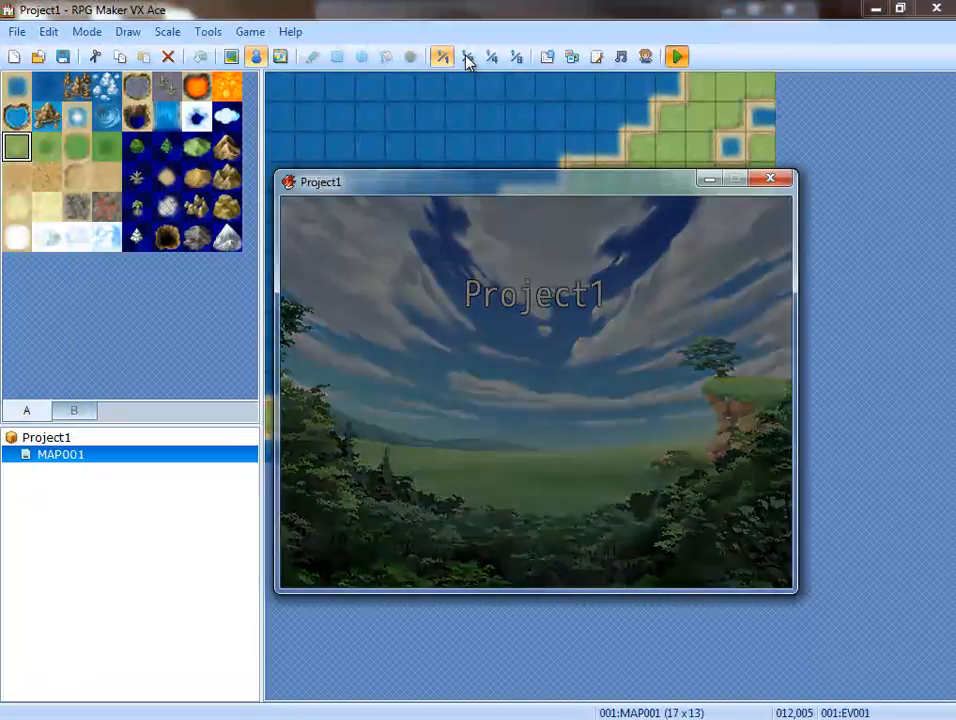
key("Right")
key("Right")
key("Right")
key("Right")
key("Up")
key("Return")
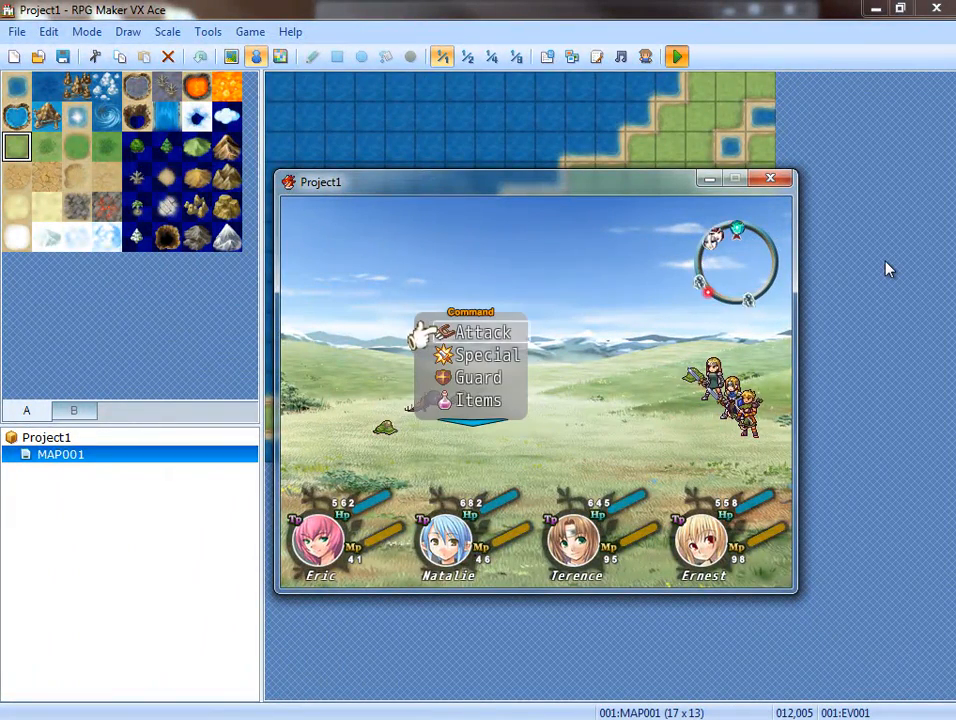
Test the Attack command in battle by having two party members attack an enemy.
key("Return")
key("Return")
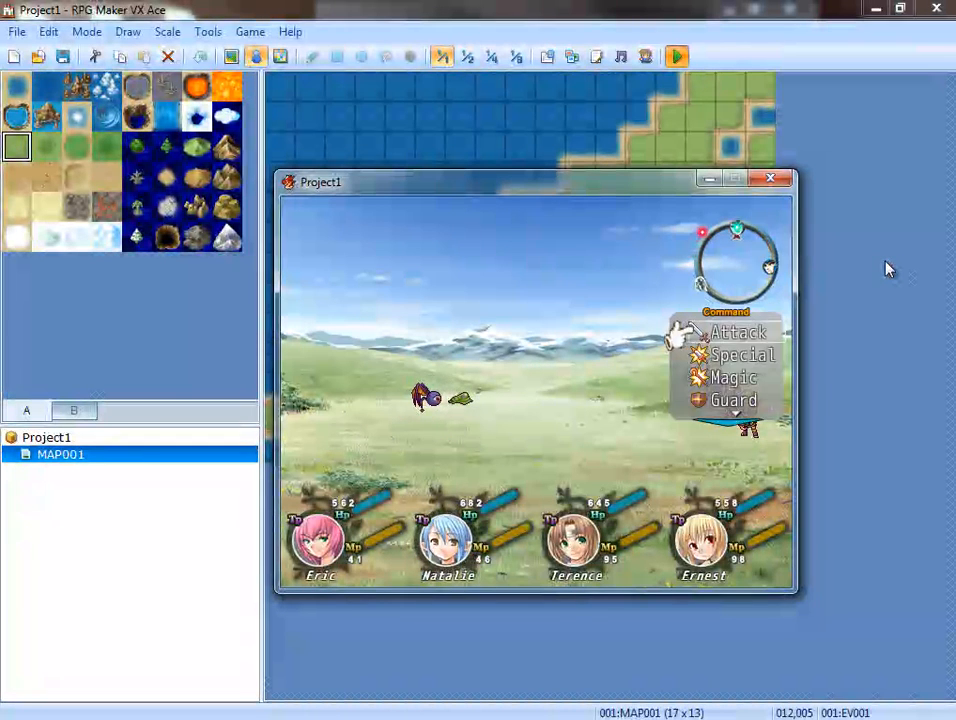
key("Return")
key("Return")
Open a party member's skill list in battle and back out, attack an enemy with another member, and close the playtest.
key("Down")
key("Down")
key("Down")
key("Up")
key("Return")
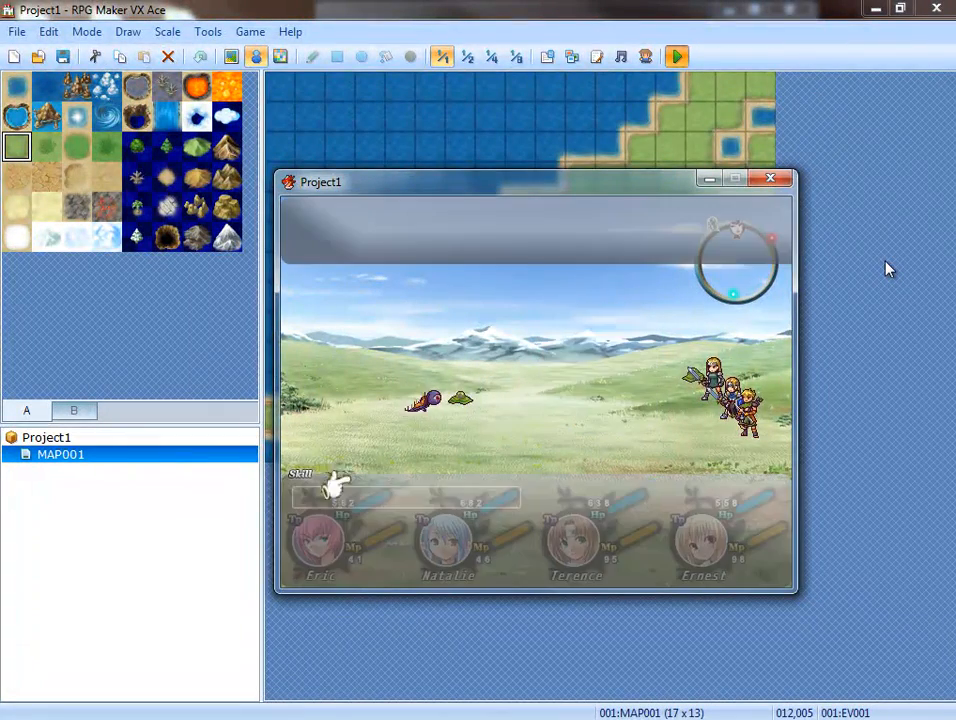
key("Escape")
key("Down")
key("Return")
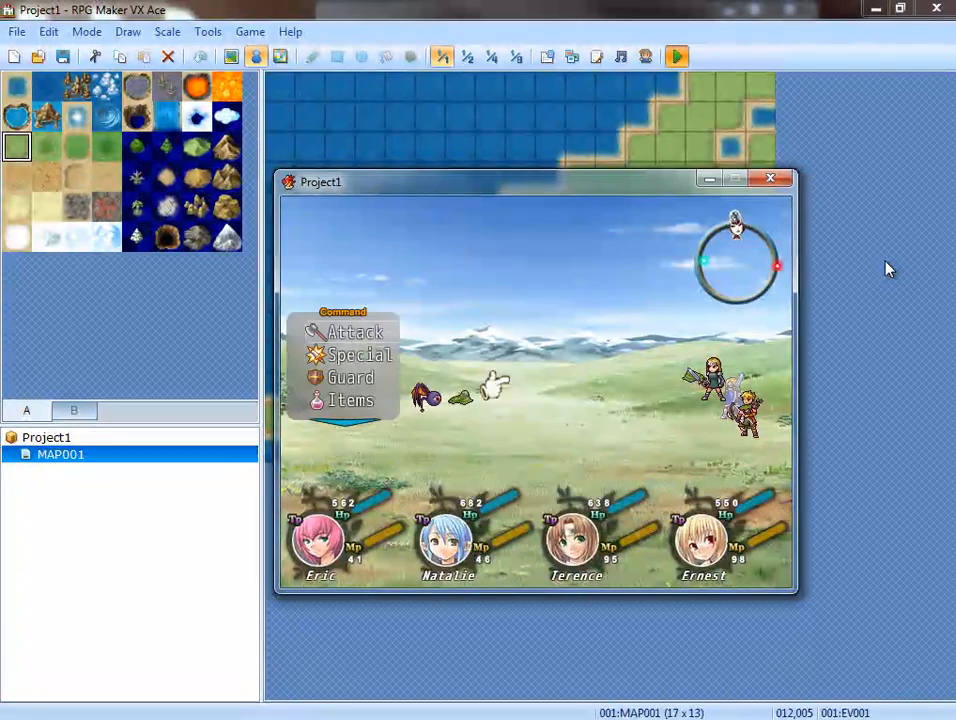
key("Return")
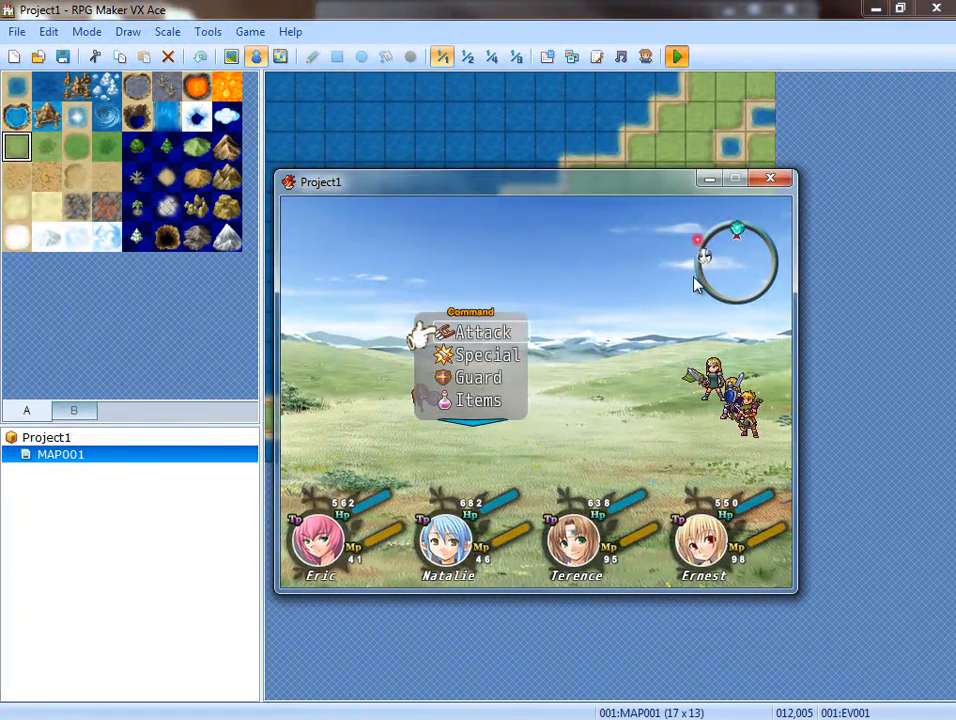
left_click(770, 179)
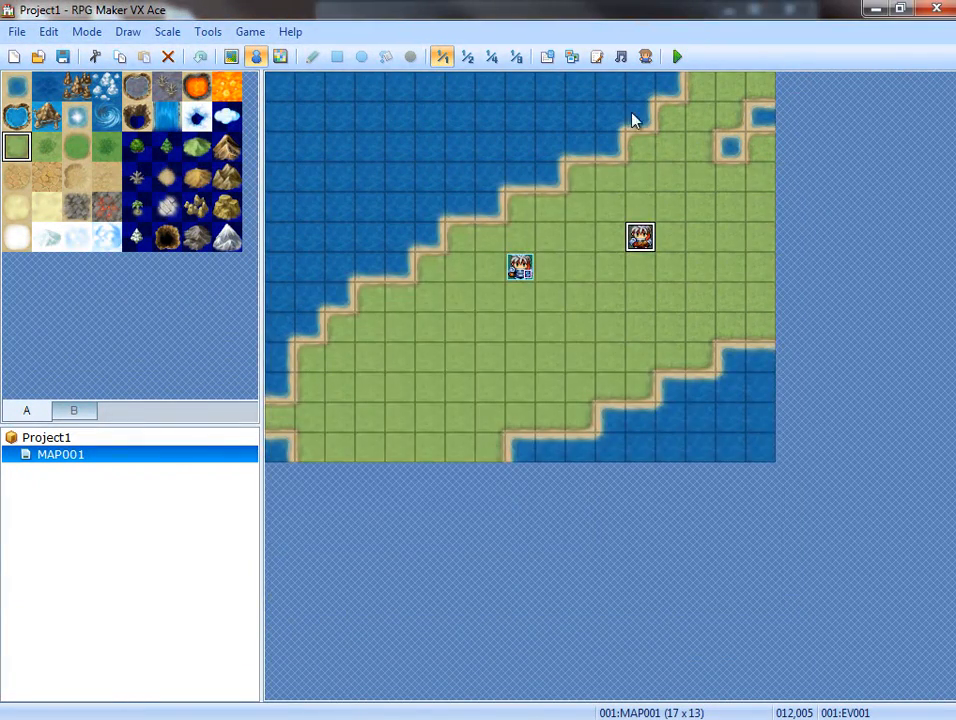
Examine the cooperation skill definitions in Project1's MOG_ATB script, including skill and actor IDs, and close the script editor.
left_click(597, 56)
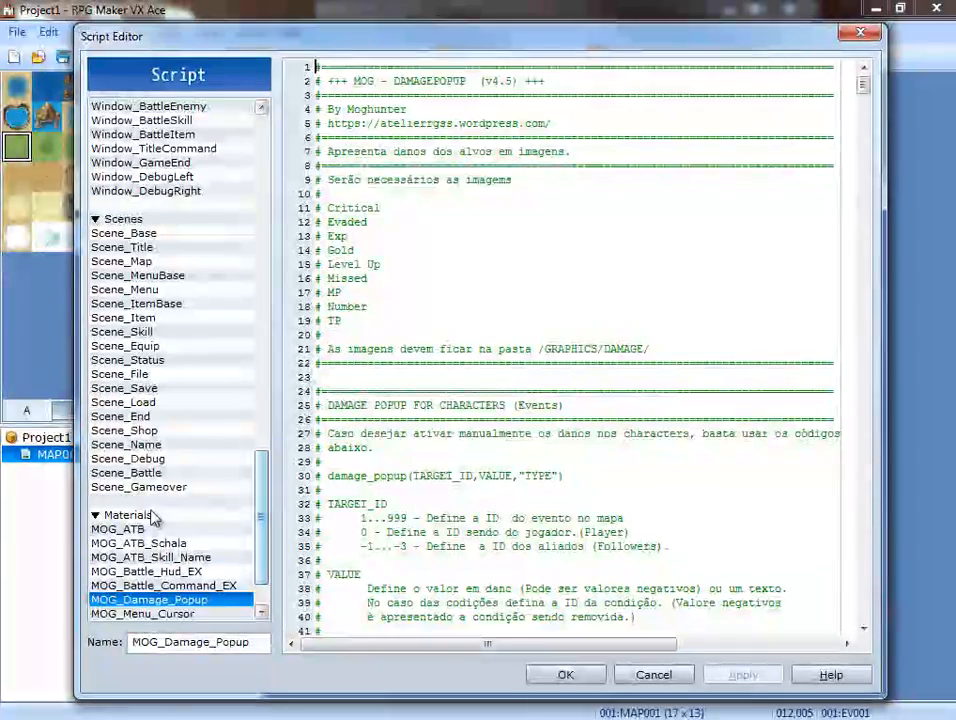
left_click(131, 529)
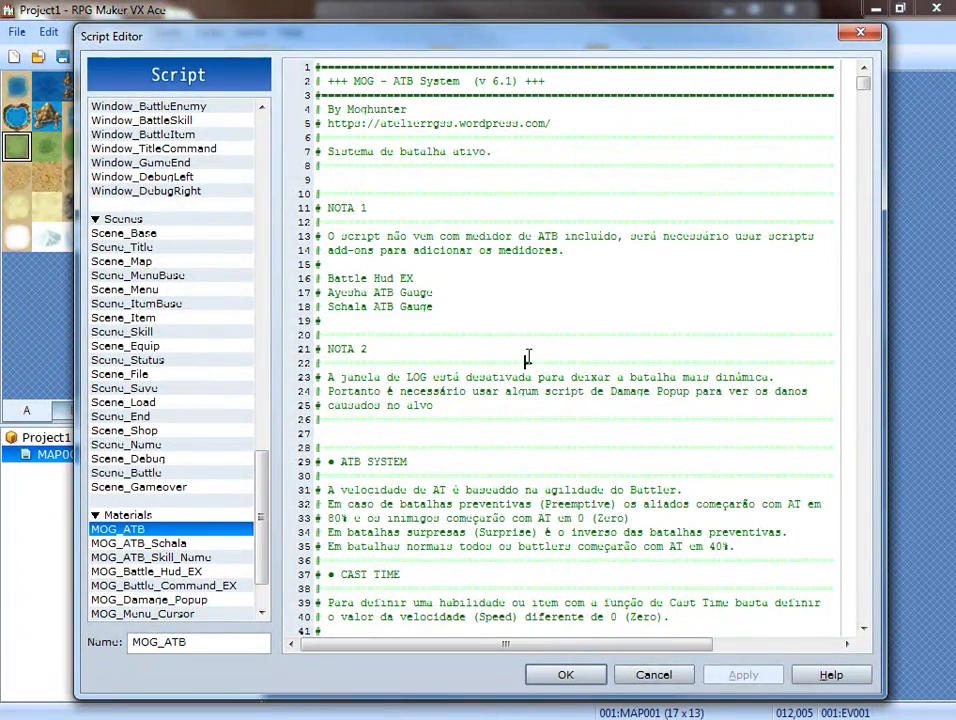
scroll(566, 397, "down", 3)
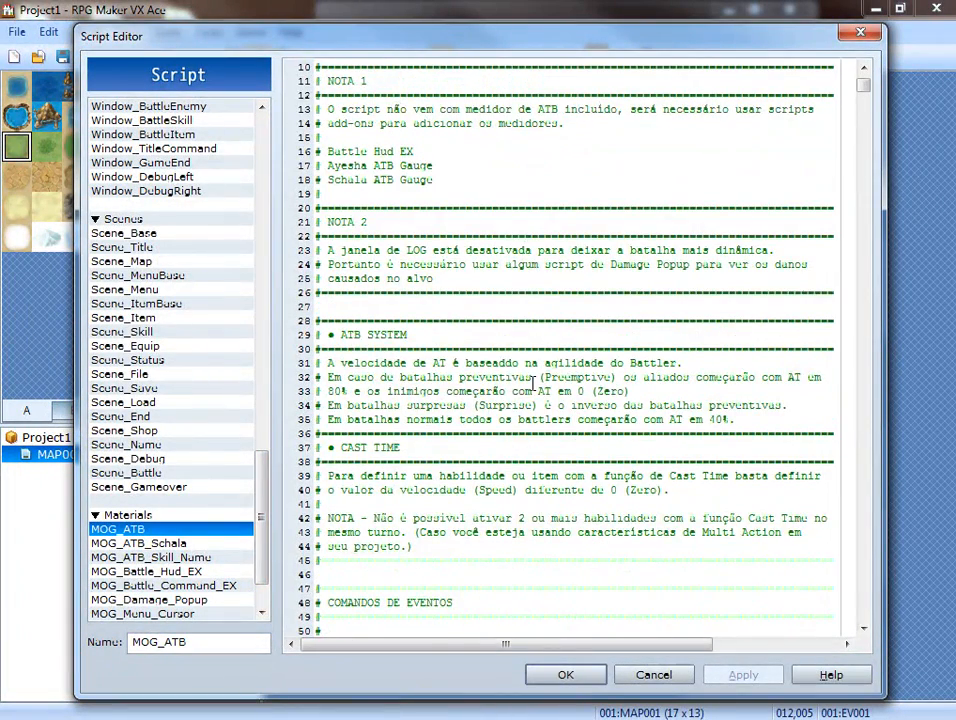
scroll(533, 383, "down", 10)
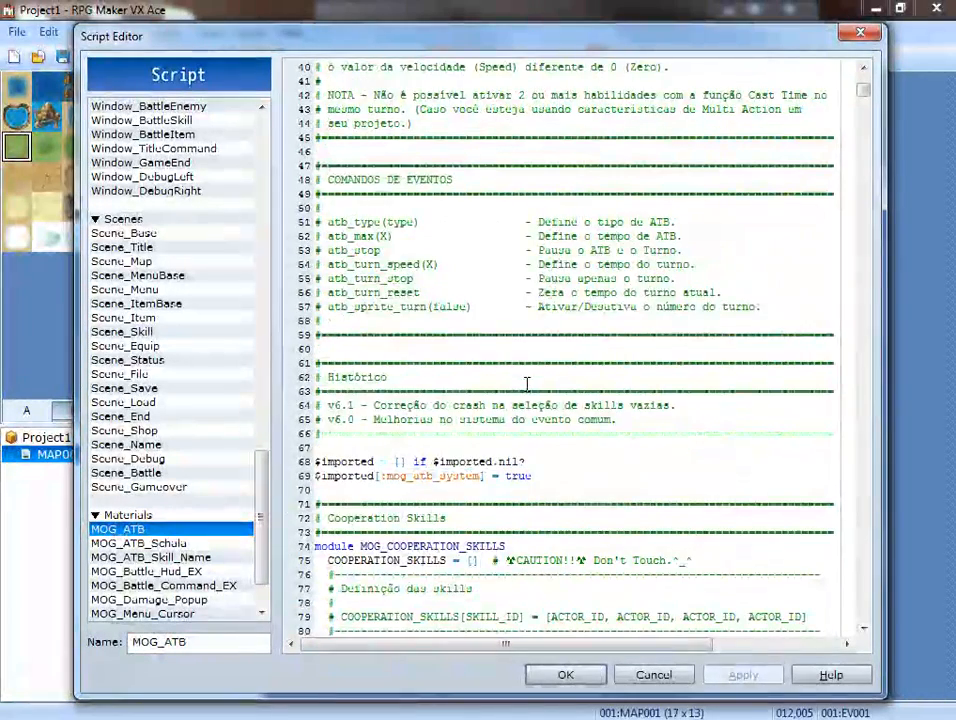
scroll(527, 384, "down", 7)
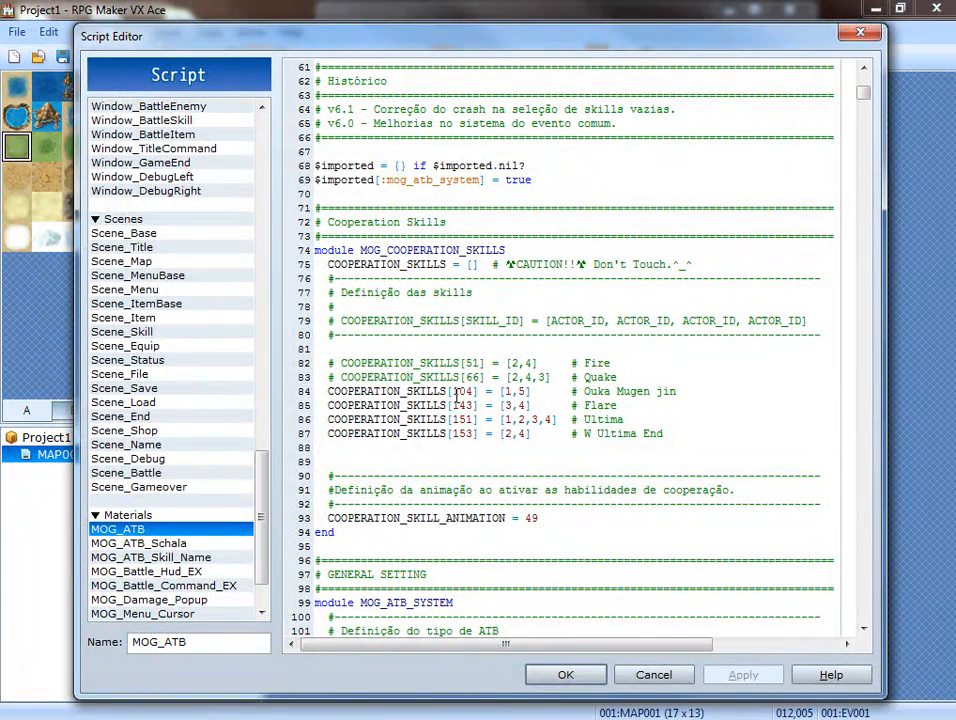
scroll(460, 393, "down", 1)
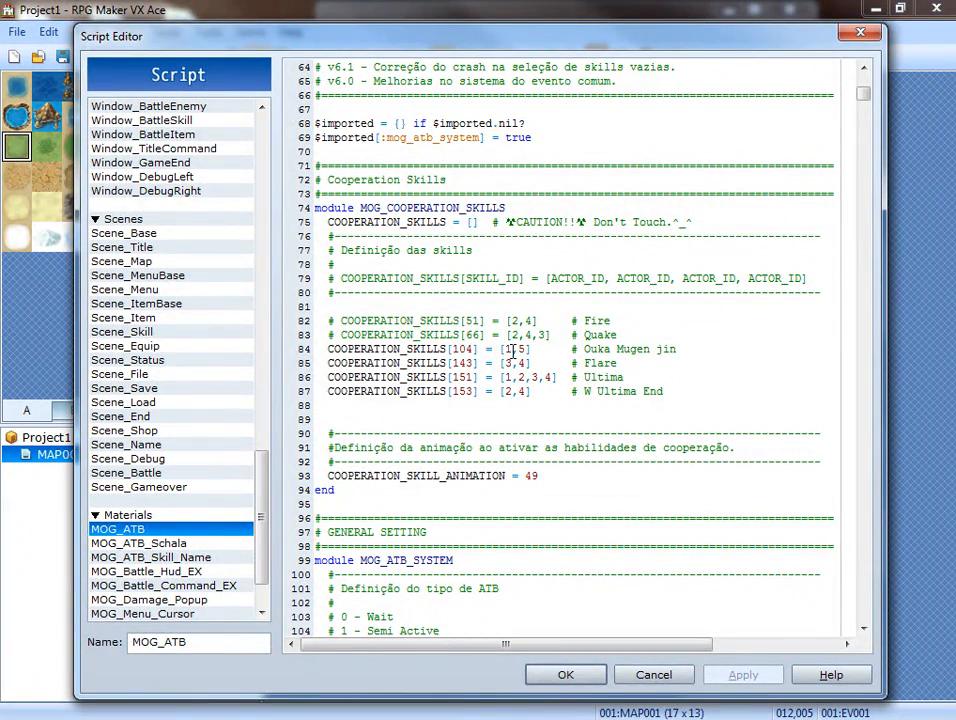
left_click(565, 674)
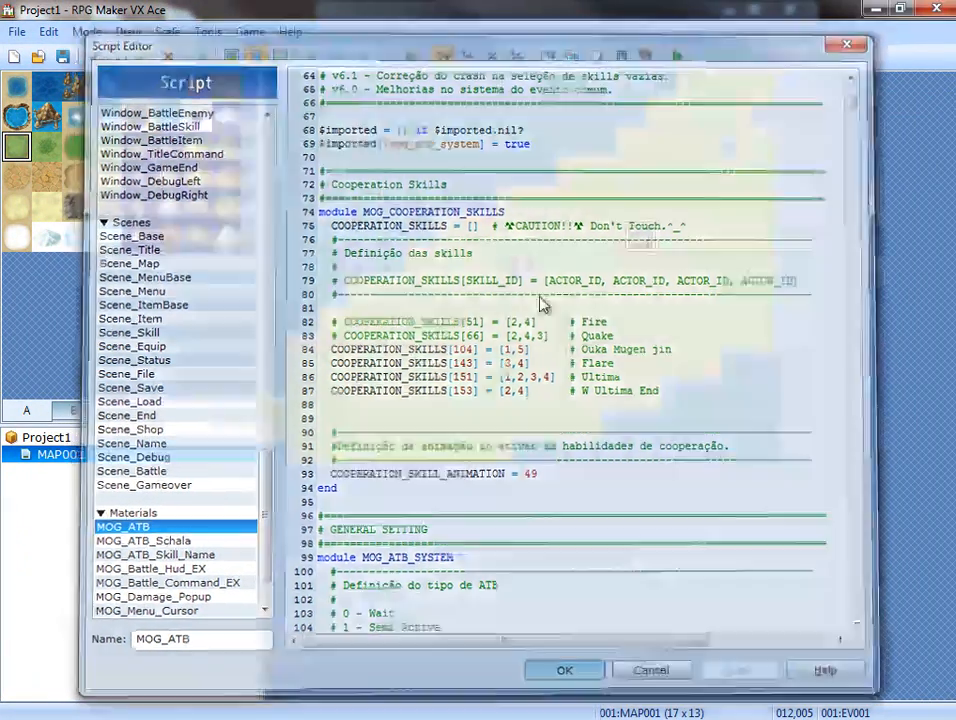
Look up skills 104 Ouka Mugen jin, 001 Attack and 005 Triple Attack in the database, and close it.
left_click(546, 57)
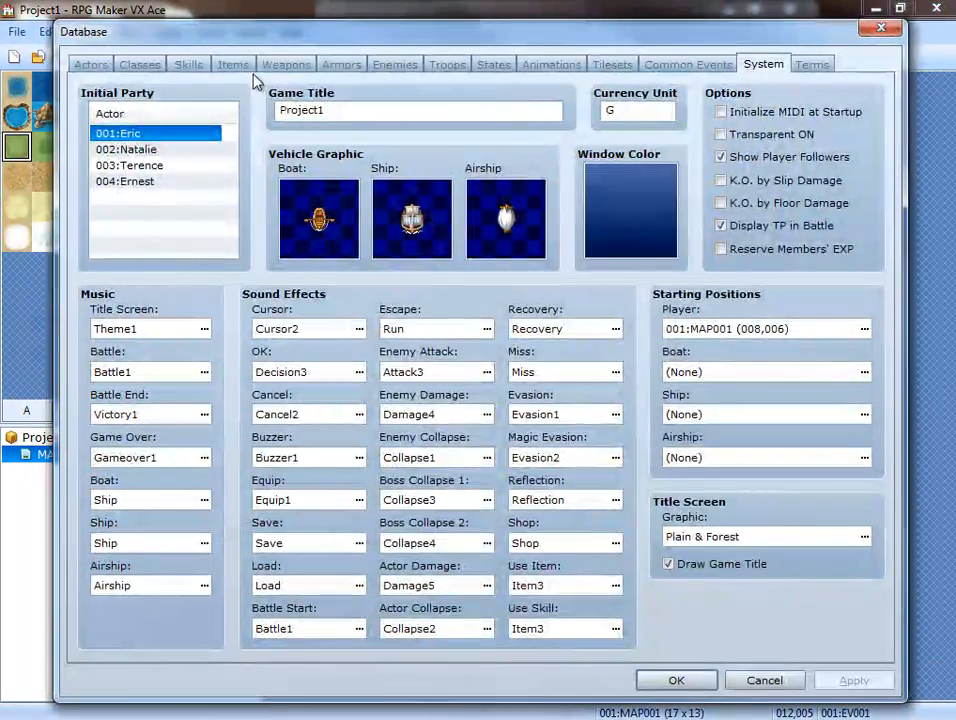
left_click(190, 66)
left_click_drag(235, 183, 235, 488)
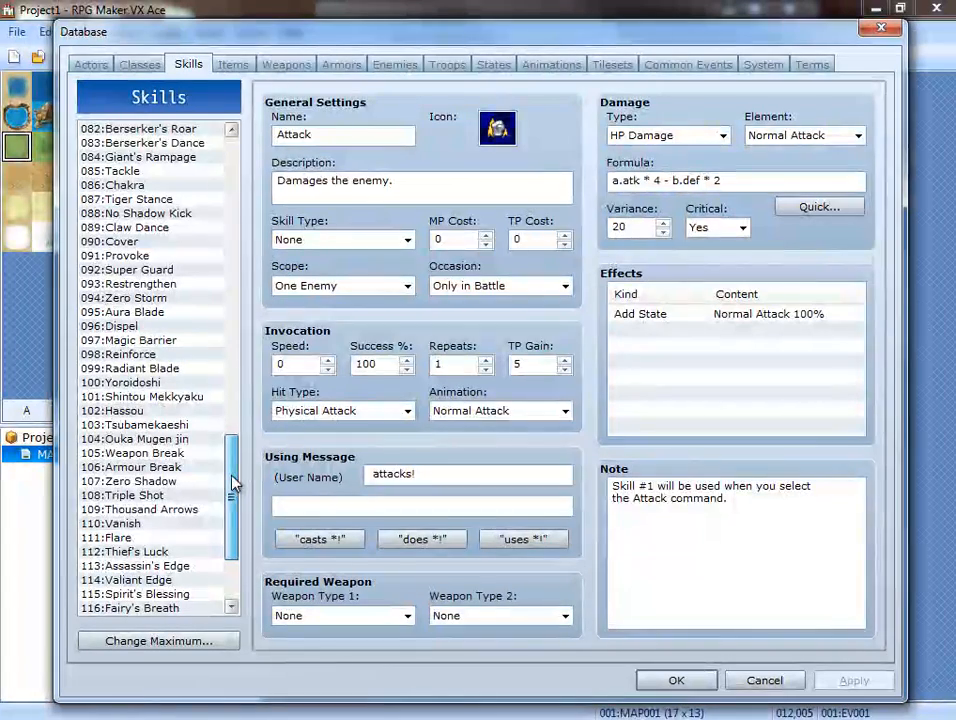
left_click(183, 440)
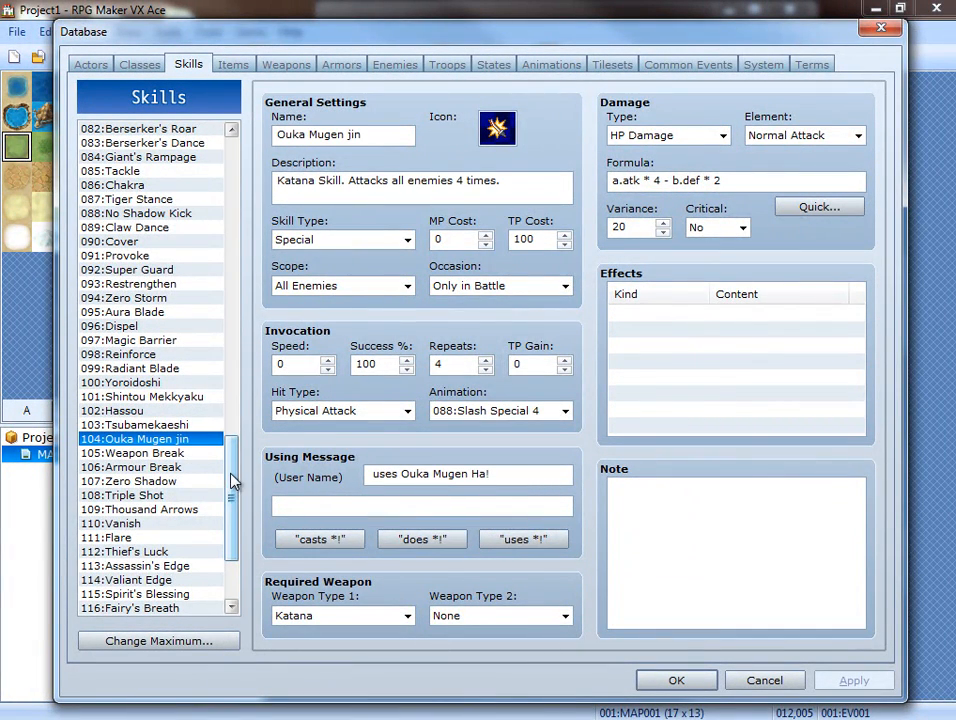
left_click_drag(231, 481, 233, 140)
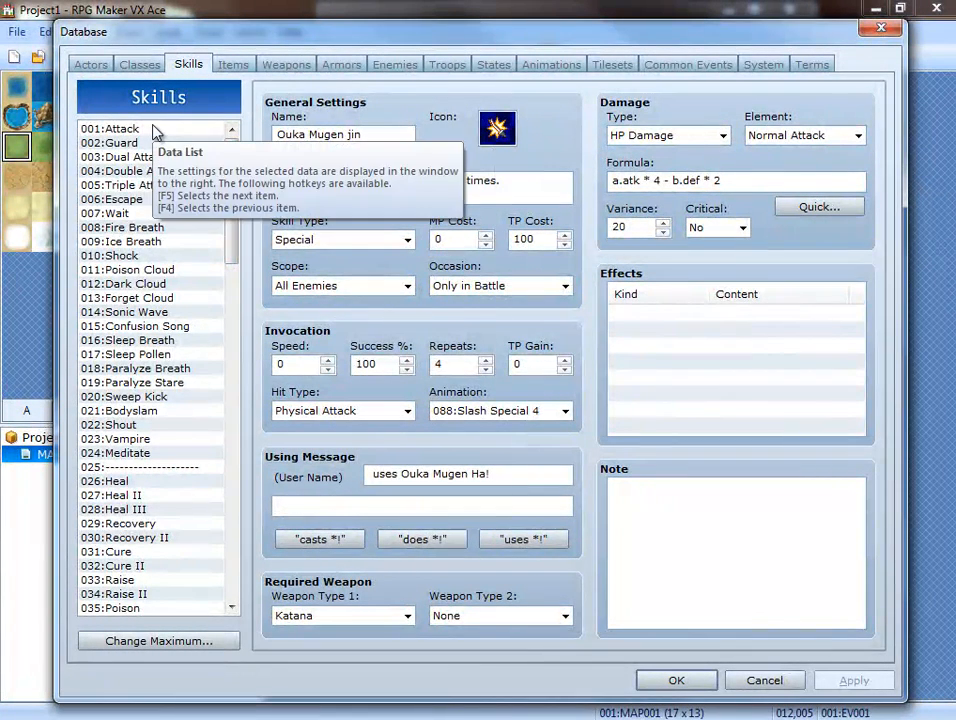
left_click(154, 130)
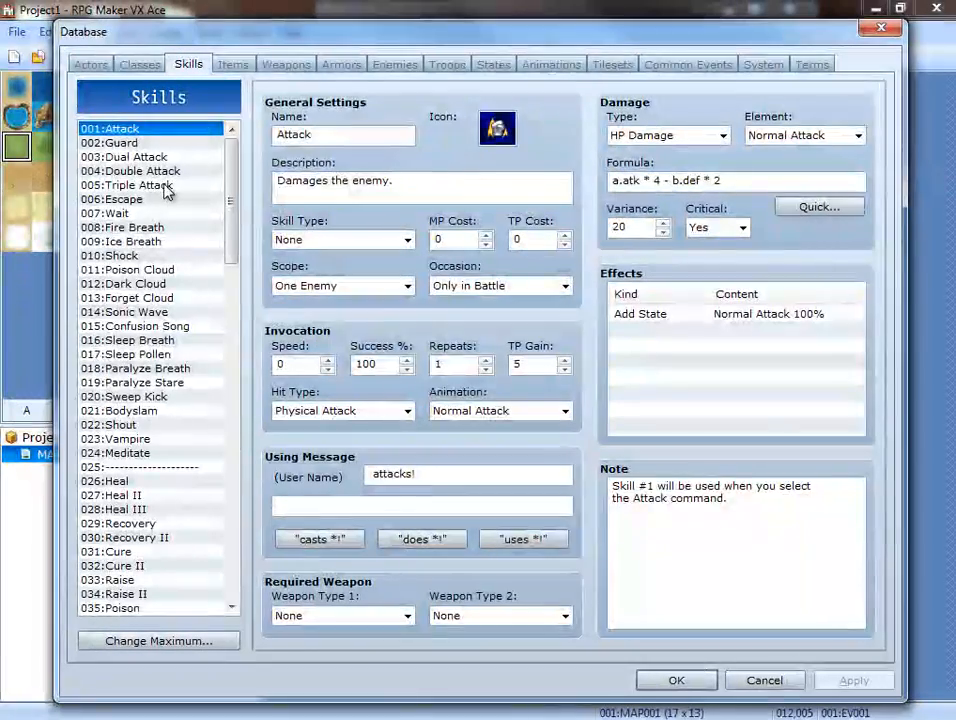
left_click(166, 186)
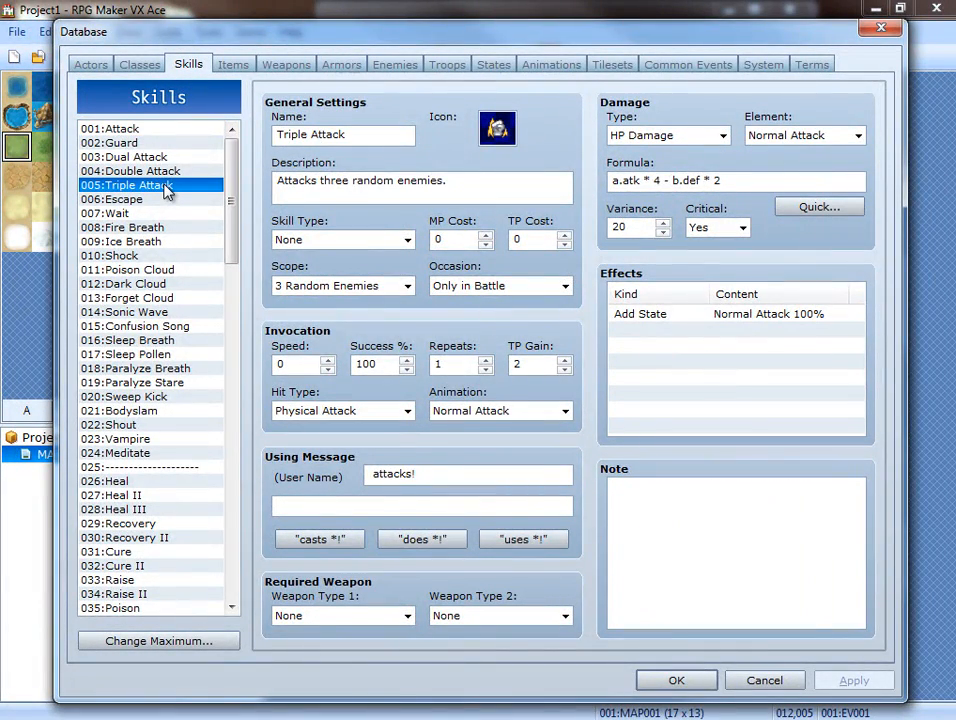
left_click(700, 679)
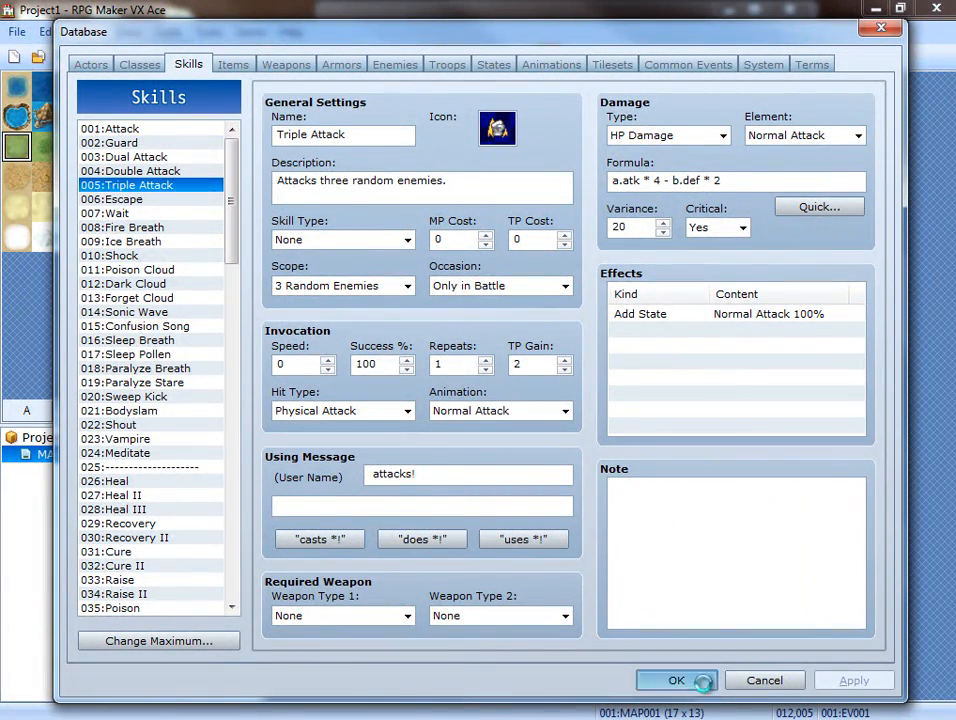
Open the script editor and examine the ATB type options in the general settings of the MOG_ATB script.
left_click(600, 60)
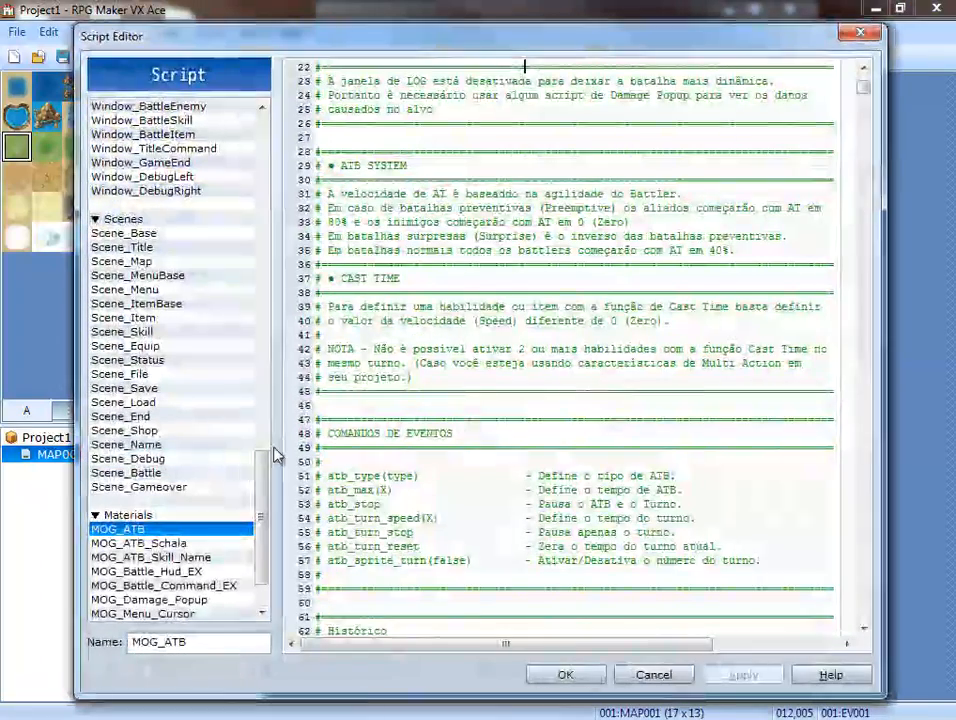
left_click_drag(863, 89, 863, 111)
scroll(725, 178, "up", 19)
scroll(719, 199, "up", 18)
scroll(704, 260, "down", 10)
scroll(549, 374, "down", 7)
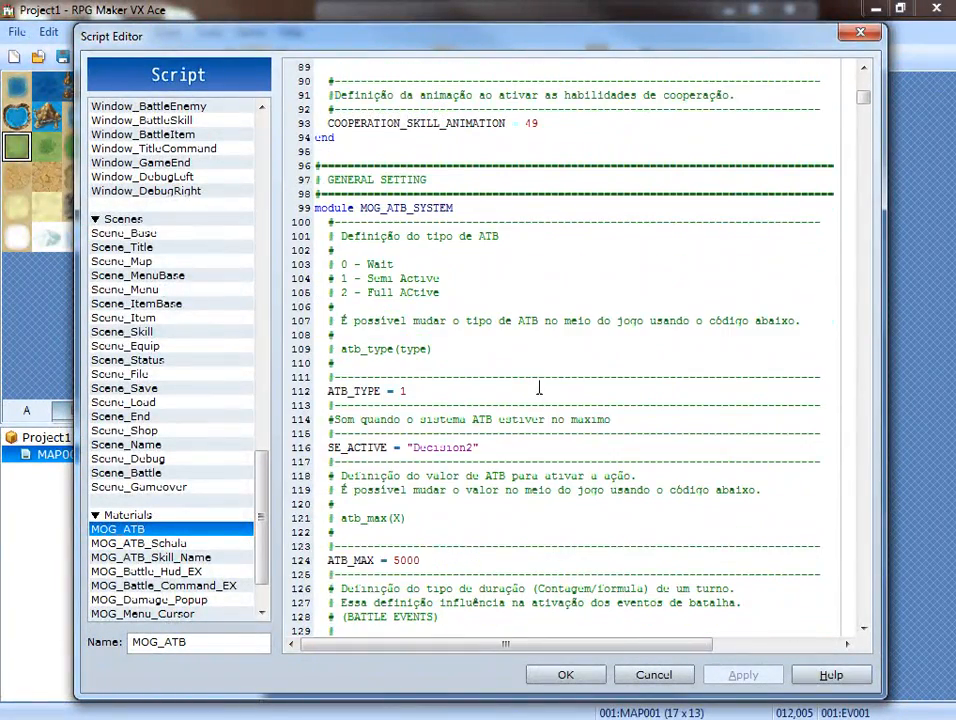
scroll(482, 376, "down", 3)
scroll(482, 376, "up", 1)
scroll(433, 363, "down", 2)
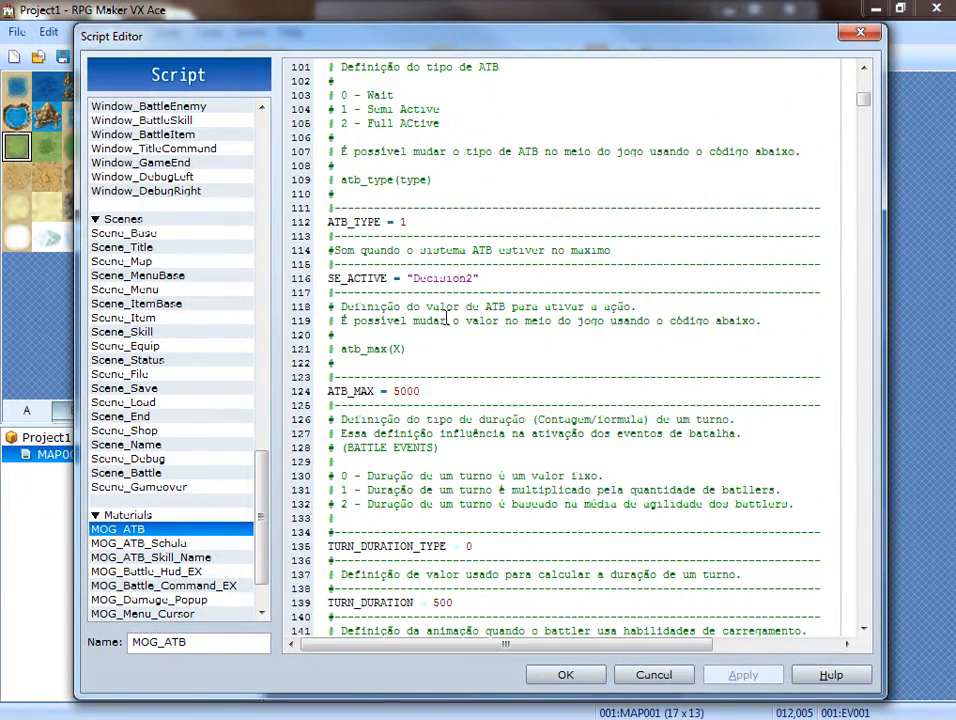
Examine MOG_ATB's settings for ATB maximum, turn duration, cast animation, next-actor buttons and turn number display.
scroll(446, 318, "down", 2)
scroll(437, 320, "down", 4)
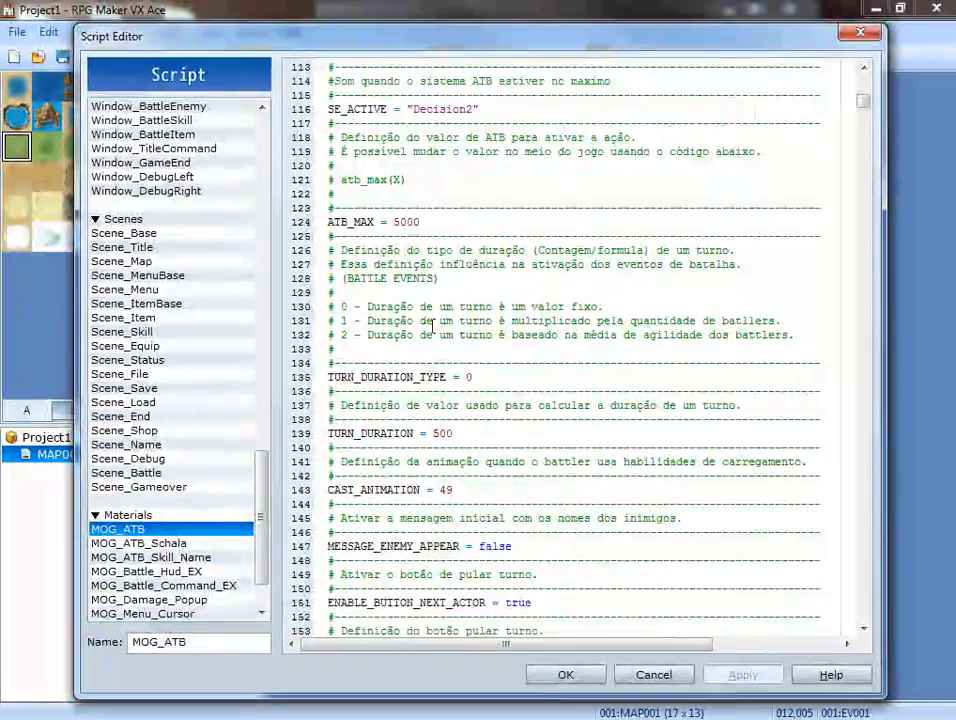
scroll(432, 328, "down", 2)
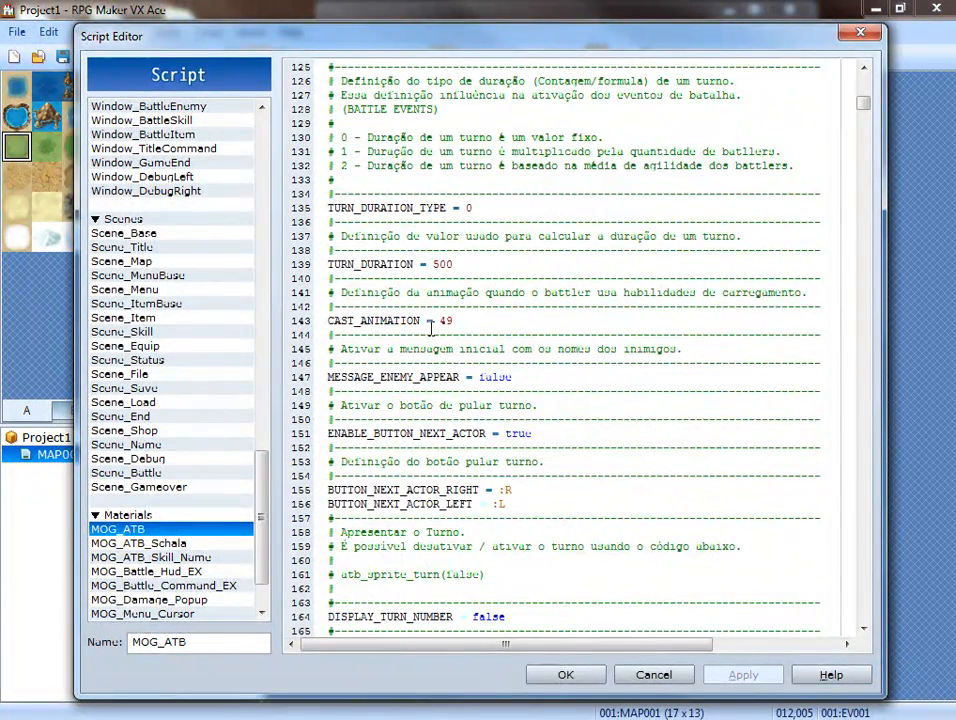
scroll(432, 328, "down", 5)
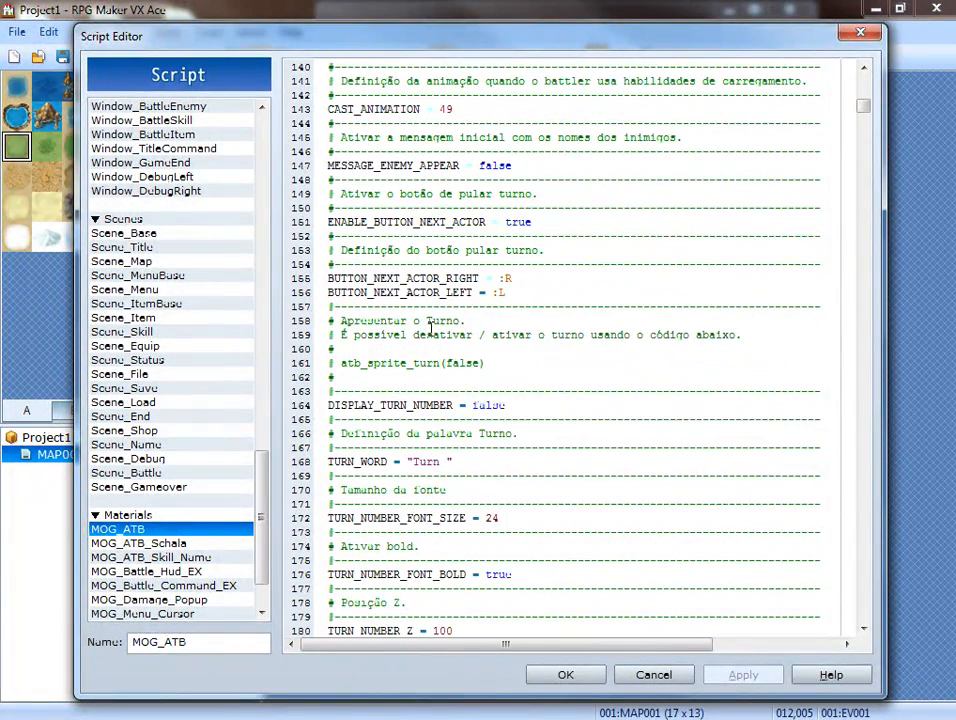
scroll(432, 328, "down", 5)
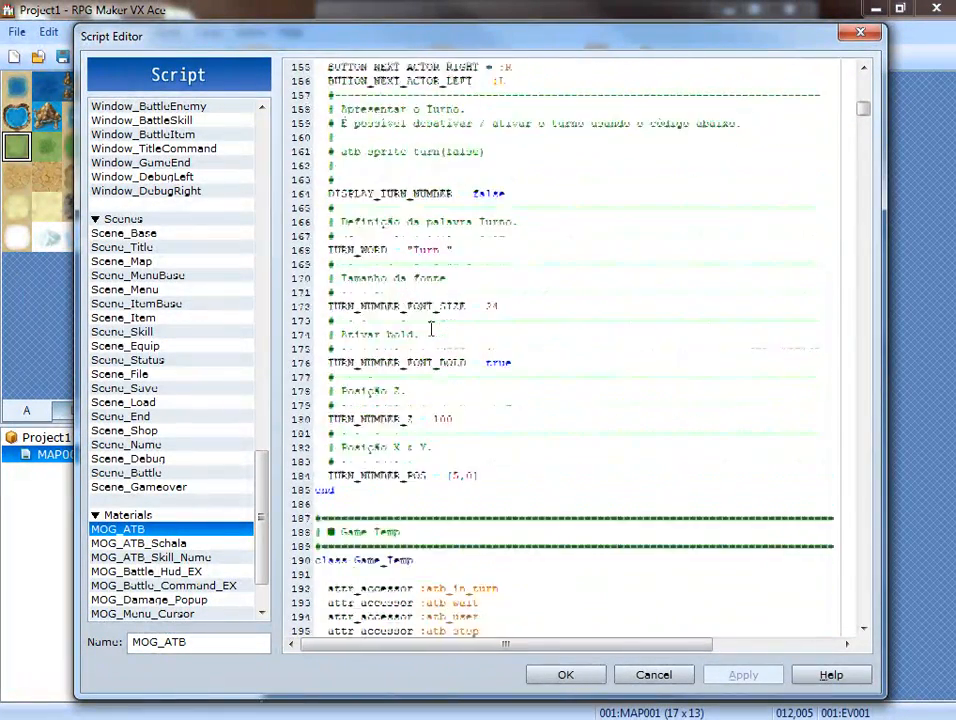
scroll(432, 328, "down", 10)
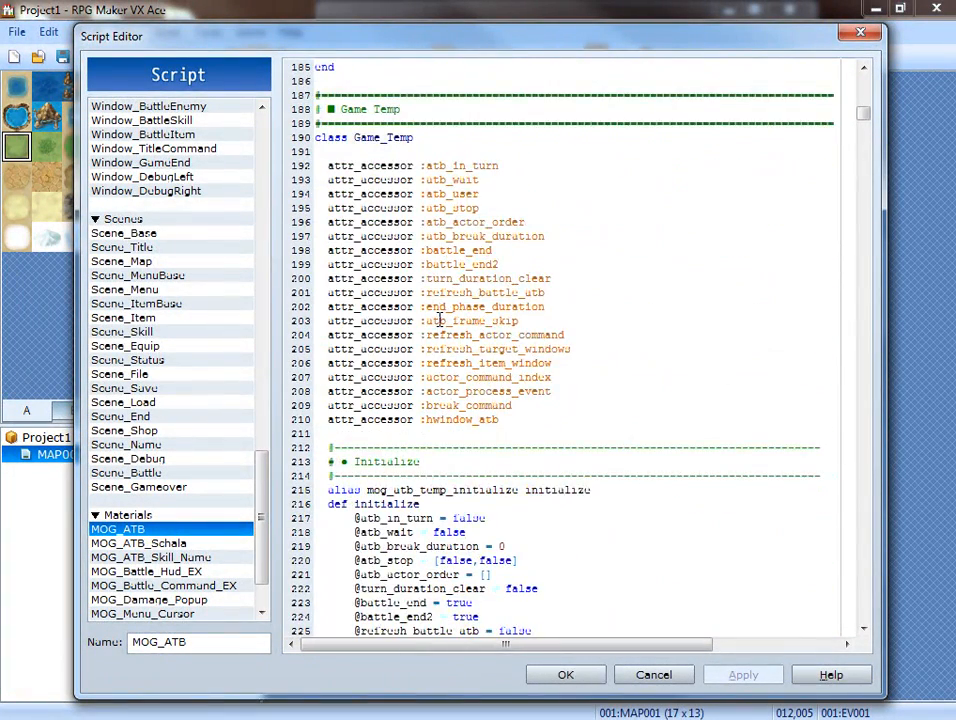
scroll(438, 320, "down", 20)
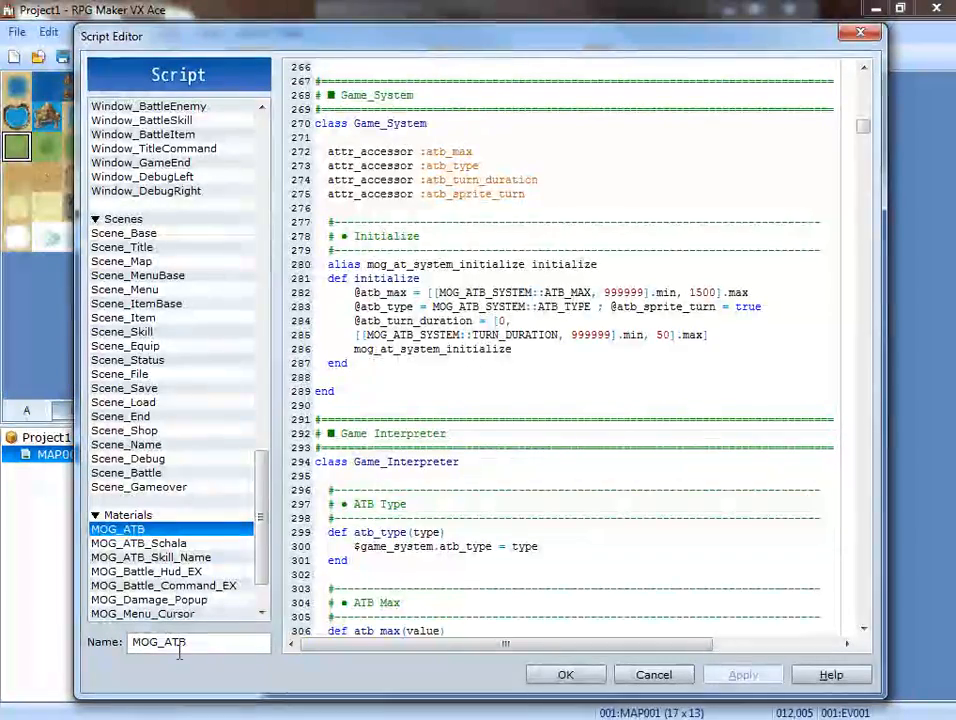
Examine the MOG_ATB_Schala script's required image files, battler icon naming rules and gauge position and size settings.
left_click(158, 545)
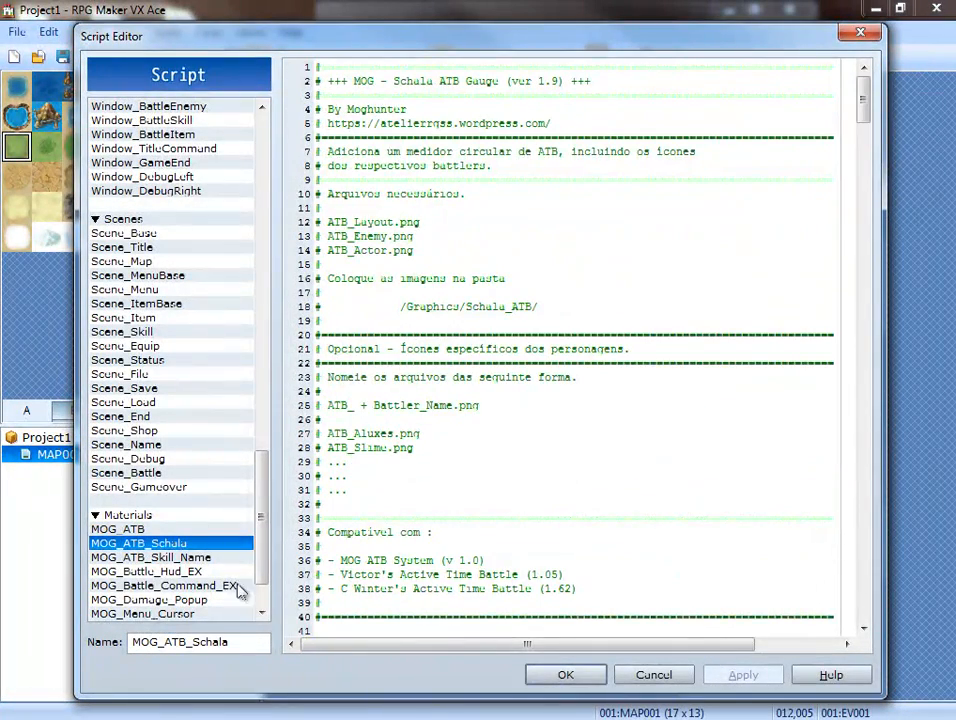
scroll(567, 390, "down", 7)
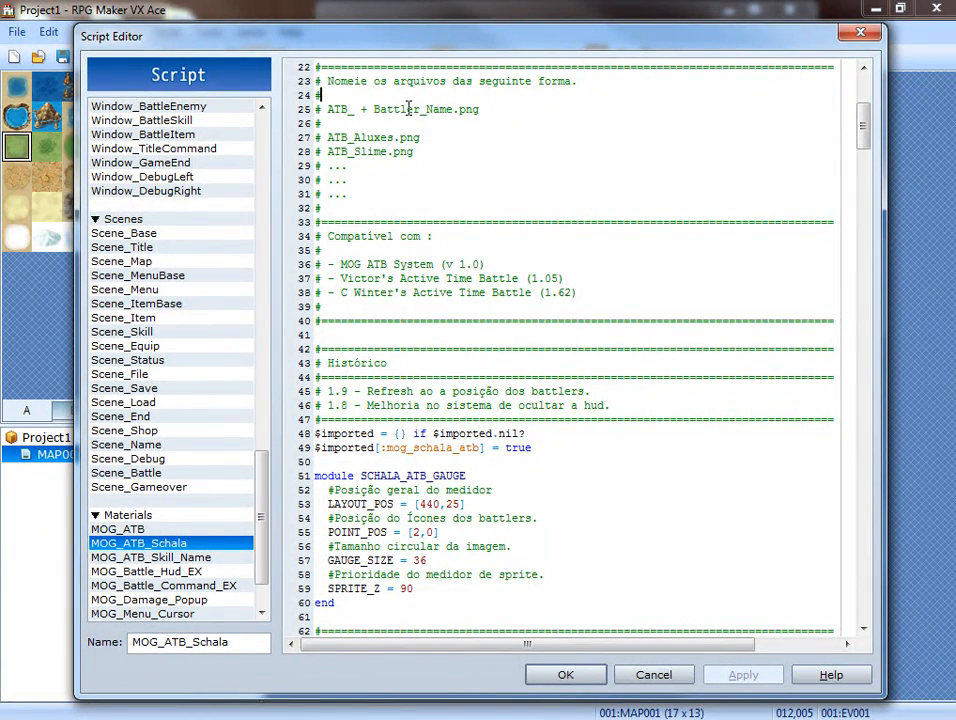
scroll(410, 109, "up", 1)
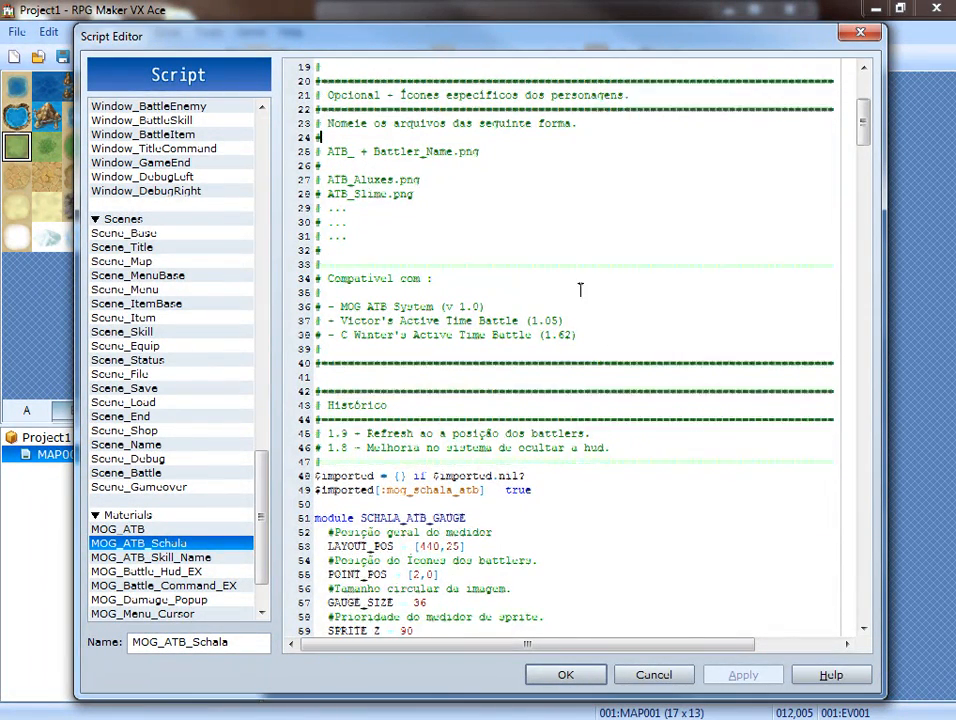
scroll(396, 289, "down", 3)
scroll(430, 316, "down", 3)
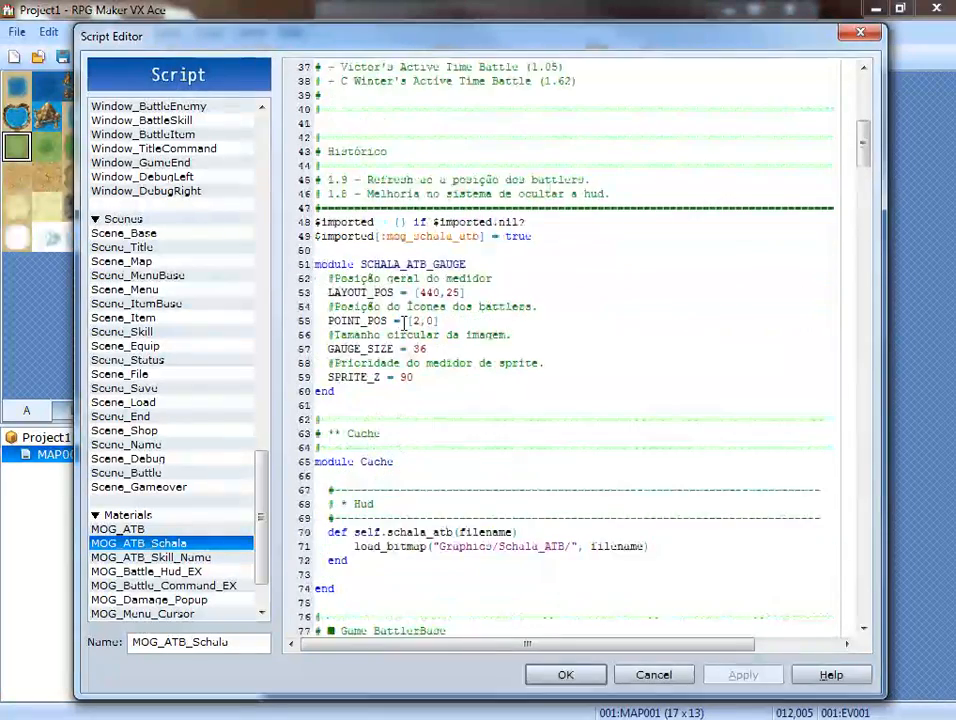
scroll(404, 325, "down", 3)
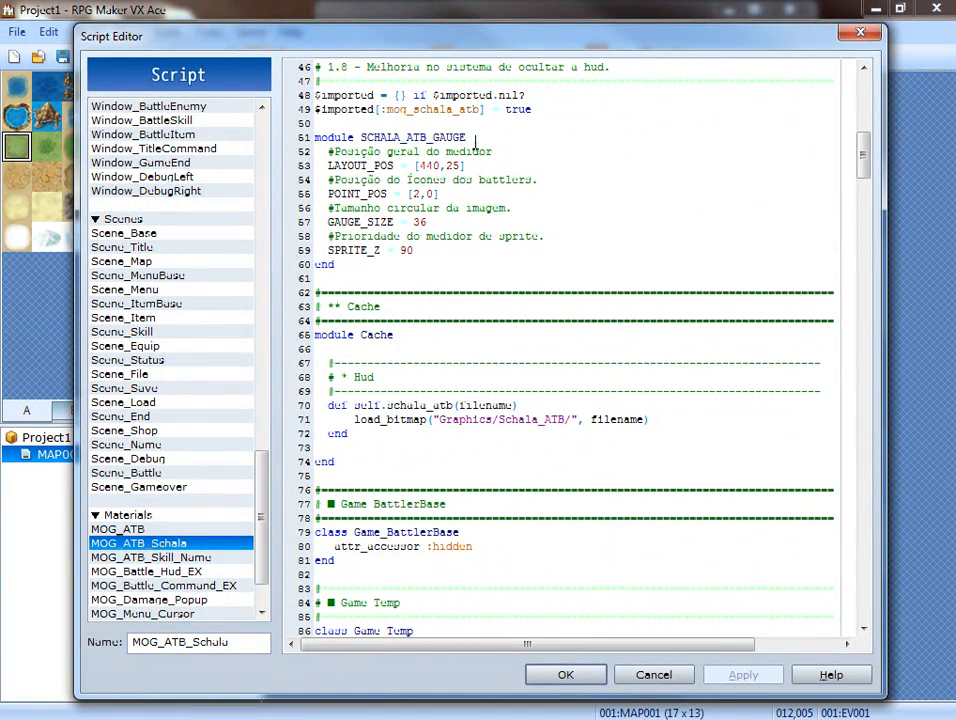
scroll(440, 391, "up", 11)
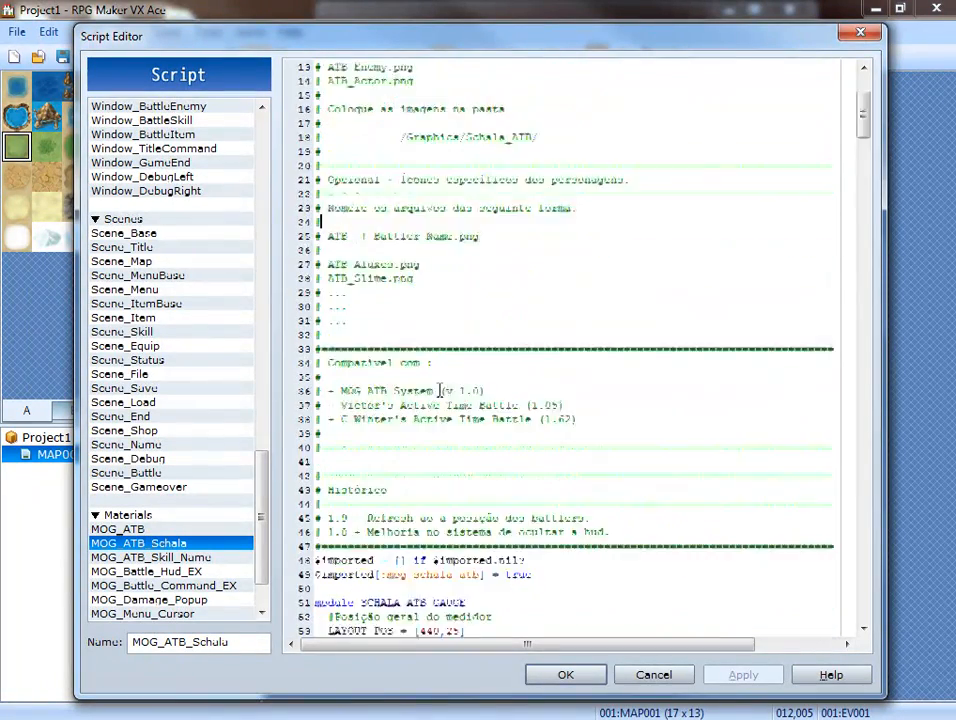
scroll(440, 391, "up", 4)
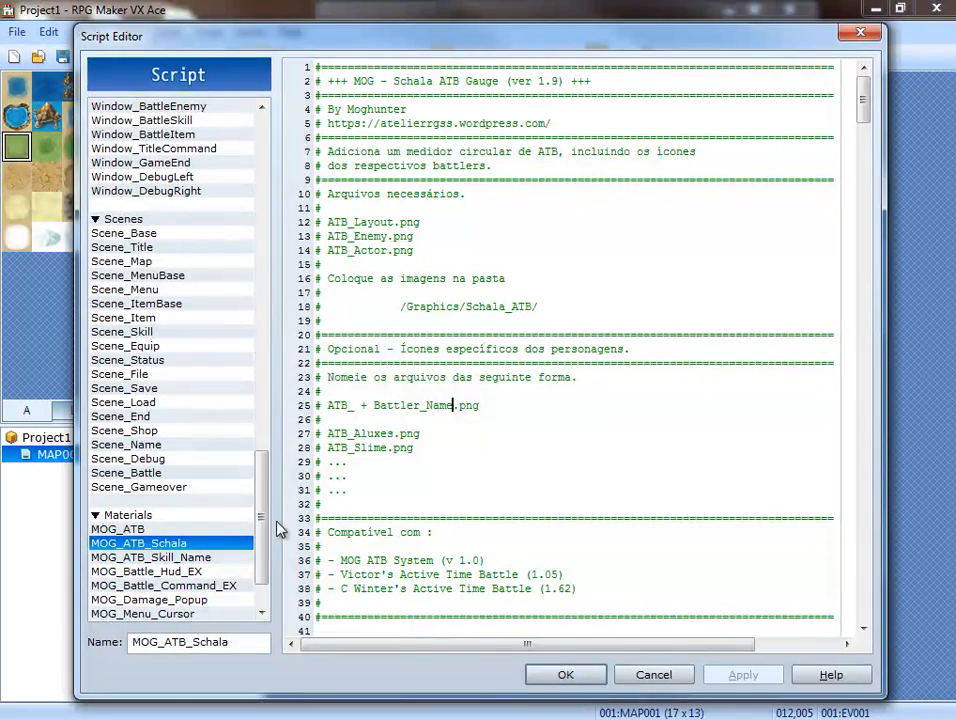
Look through the MOG_ATB_Skill_Name script, including its skill name position and font settings.
left_click(172, 558)
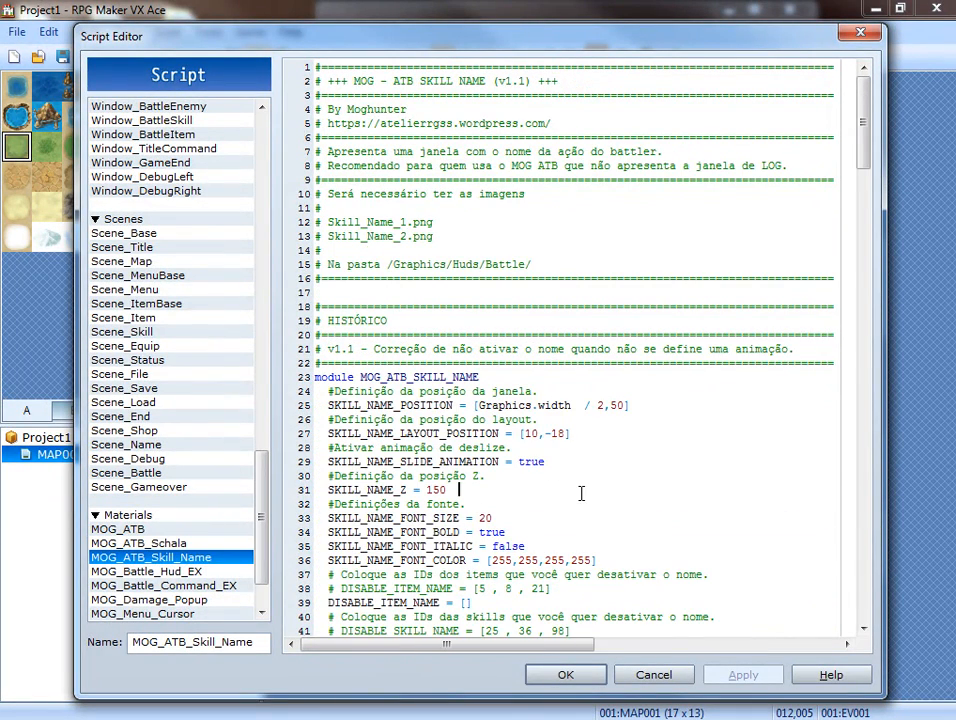
scroll(580, 493, "down", 20)
scroll(523, 470, "down", 10)
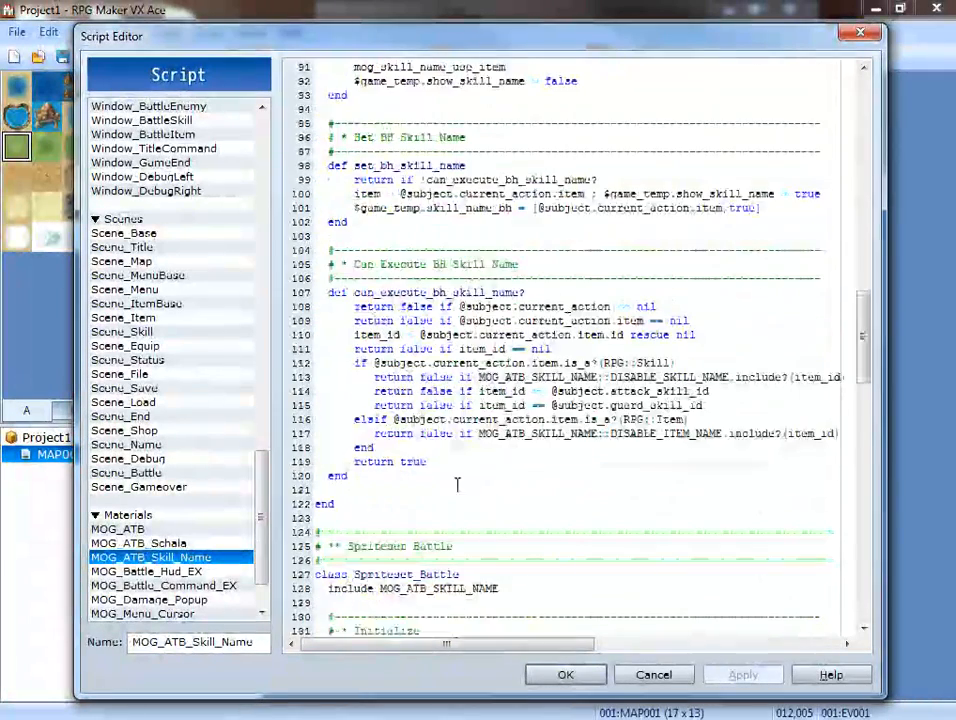
Review the command type, position, animation and cursor settings in the MOG_Battle_Command_EX script and close the script editor.
left_click(197, 587)
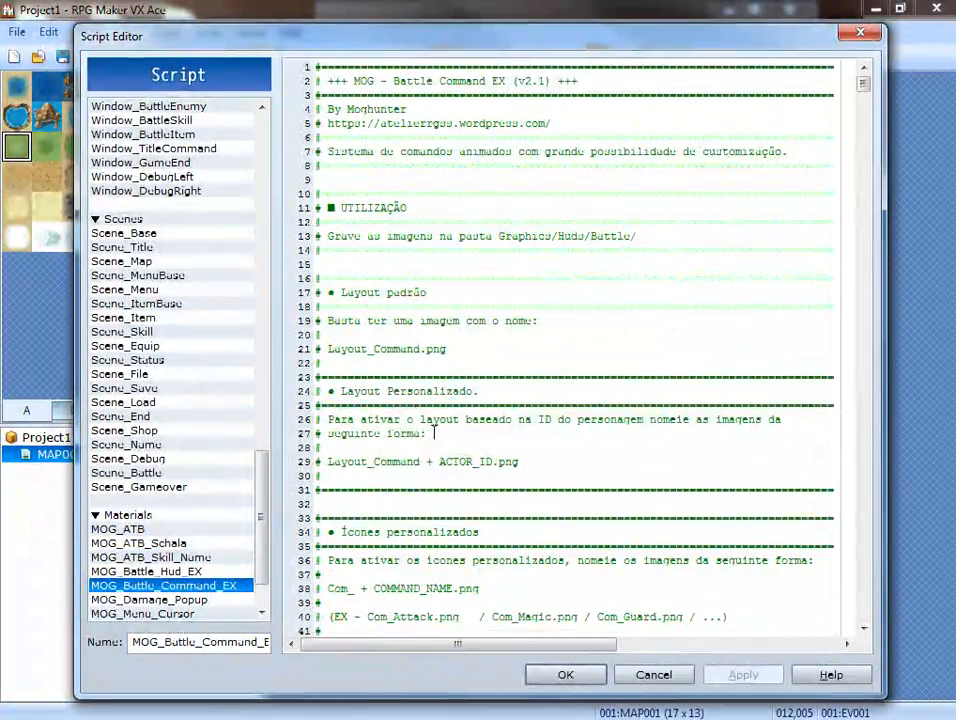
scroll(437, 551, "down", 17)
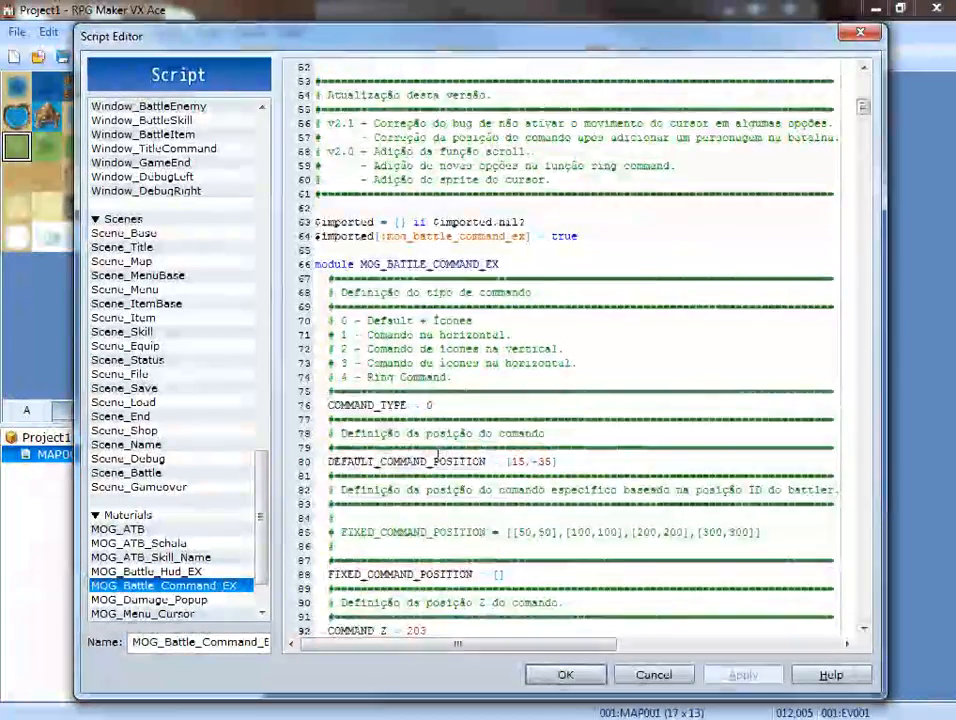
scroll(437, 460, "down", 17)
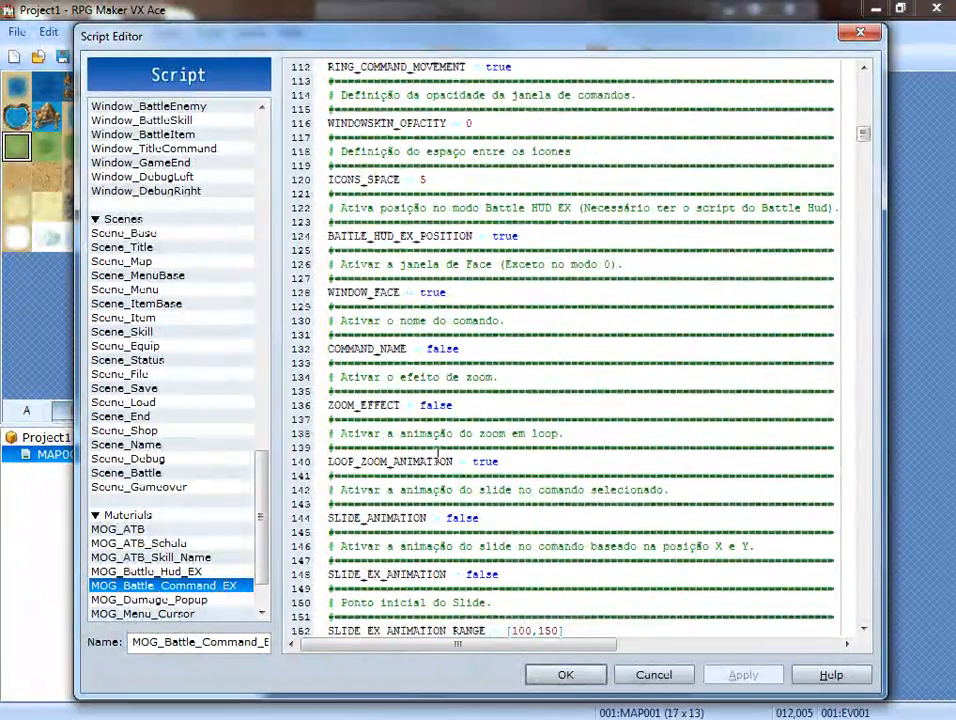
scroll(437, 460, "down", 20)
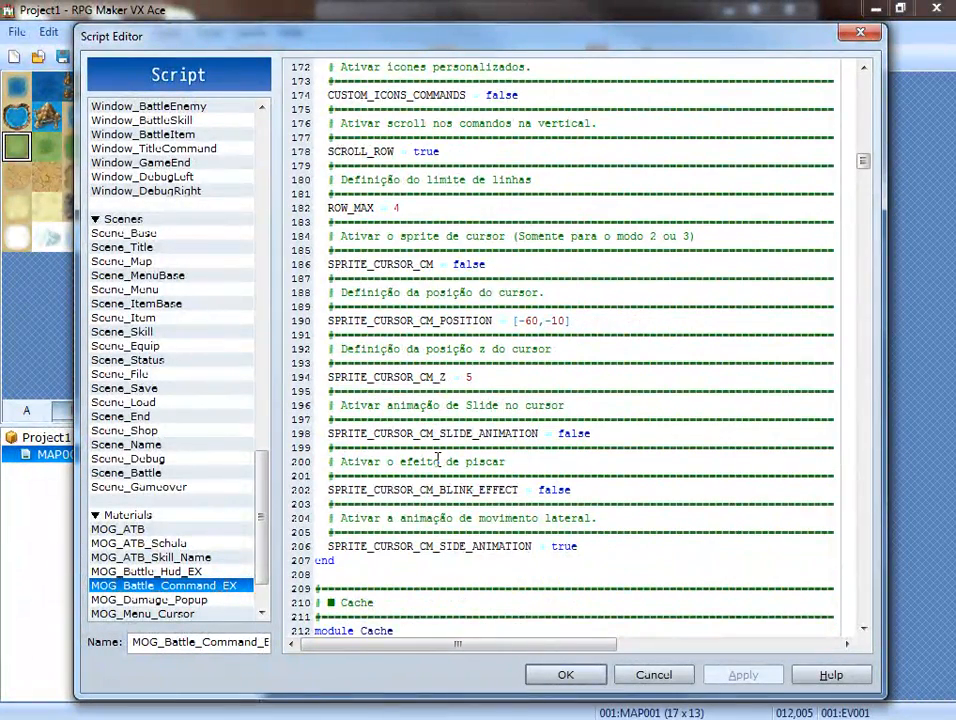
scroll(437, 460, "down", 16)
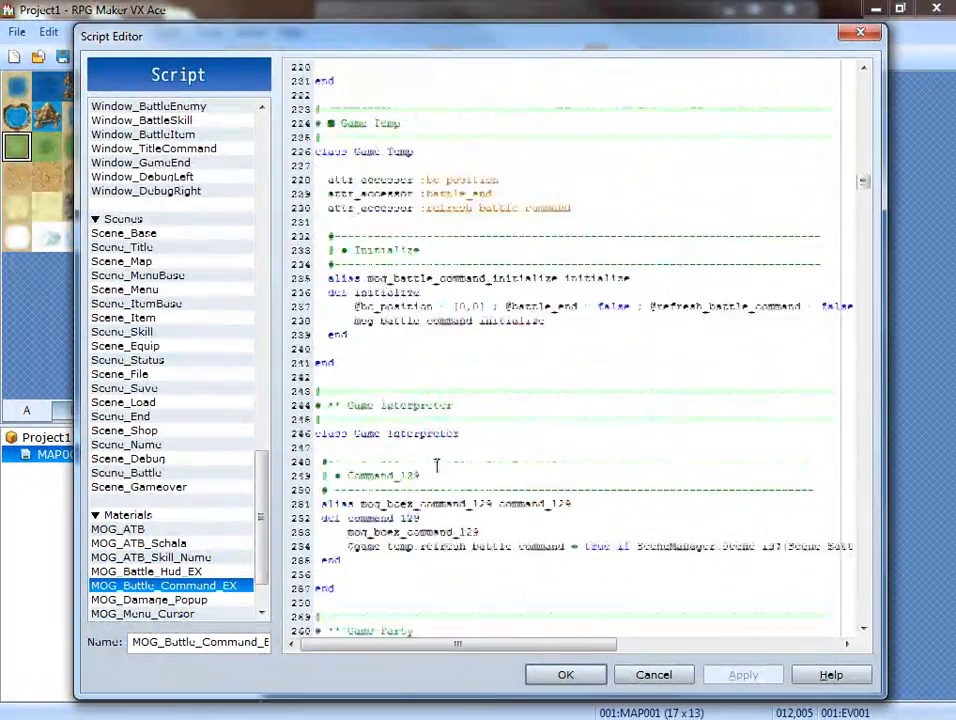
scroll(437, 465, "down", 4)
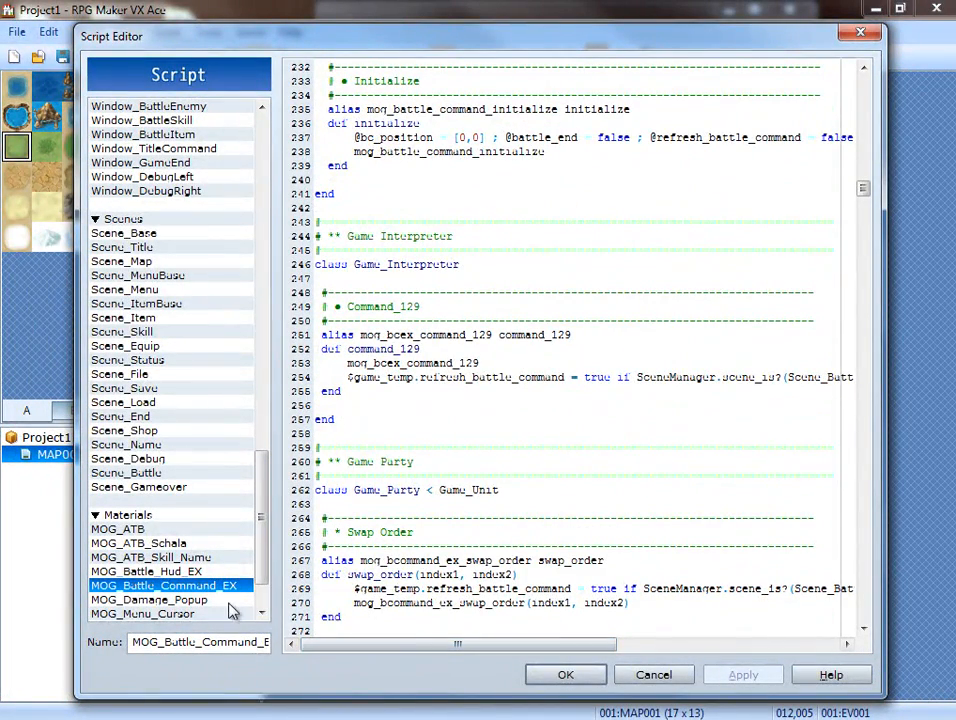
left_click(533, 681)
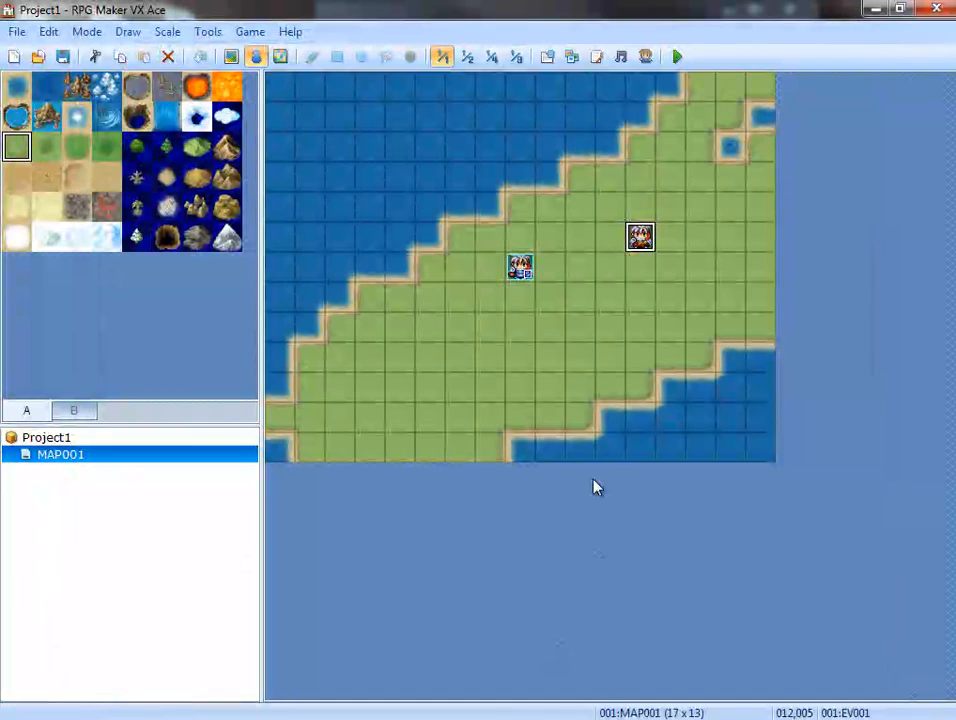
Switch to Windows Explorer and inspect Actor_1.png, Actor_2.png and Actor_3.png in Project1's Graphics\Schala_ATB folder.
left_click(872, 10)
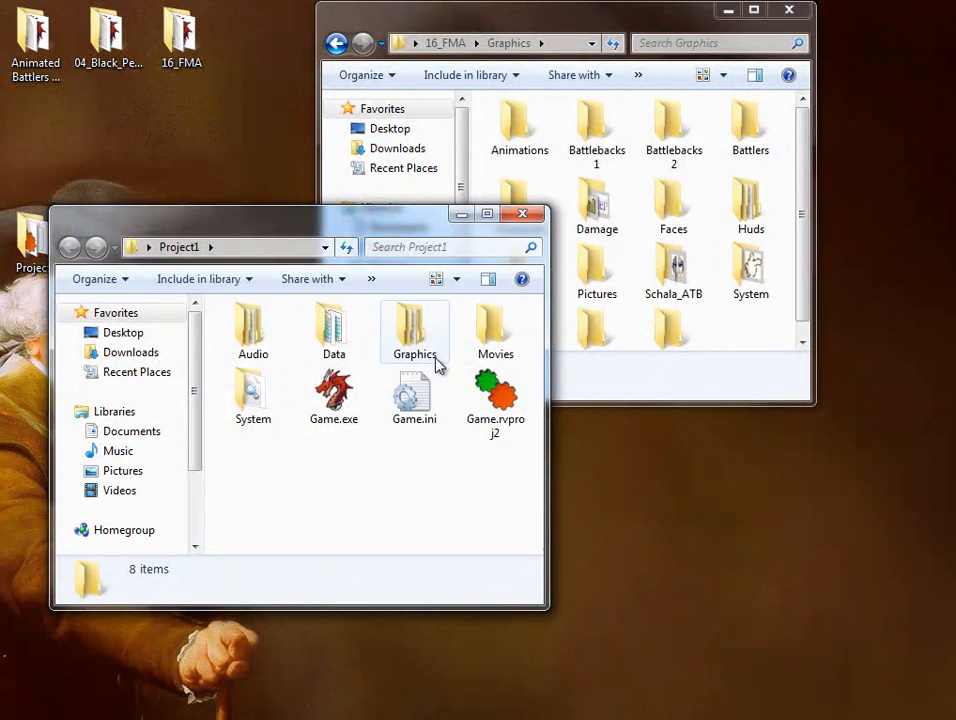
double_click(416, 330)
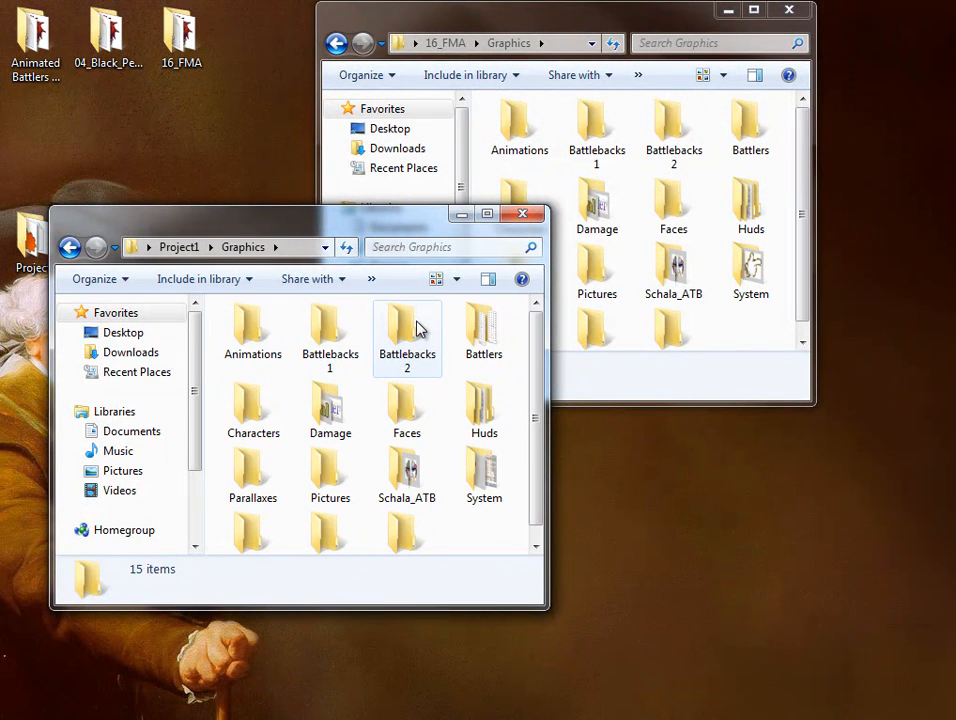
double_click(428, 486)
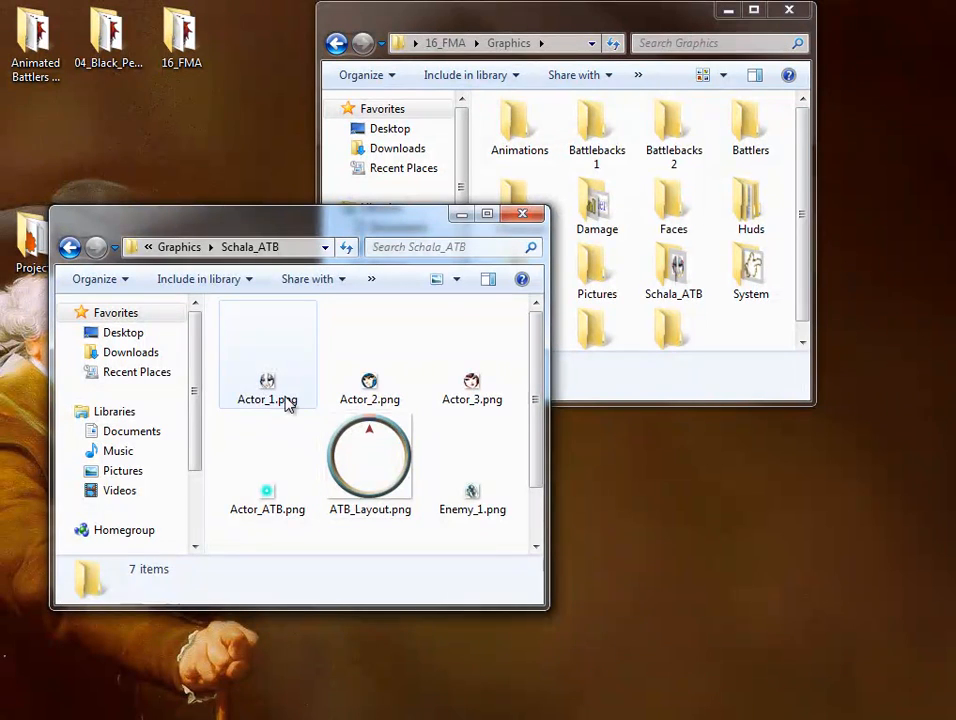
left_click(286, 400)
left_click(372, 400)
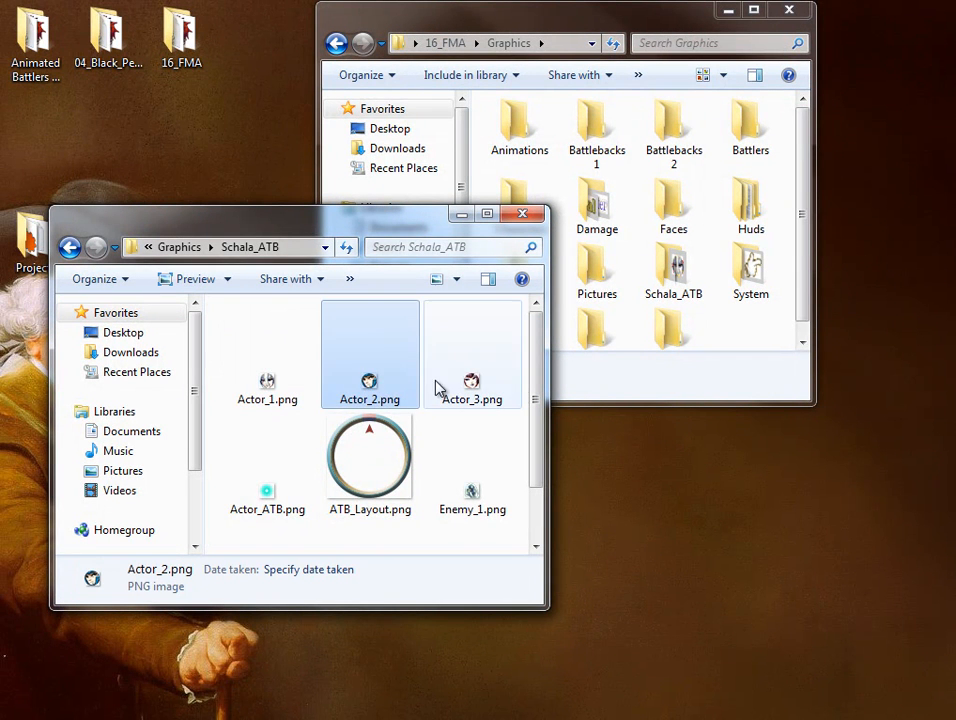
left_click(468, 383)
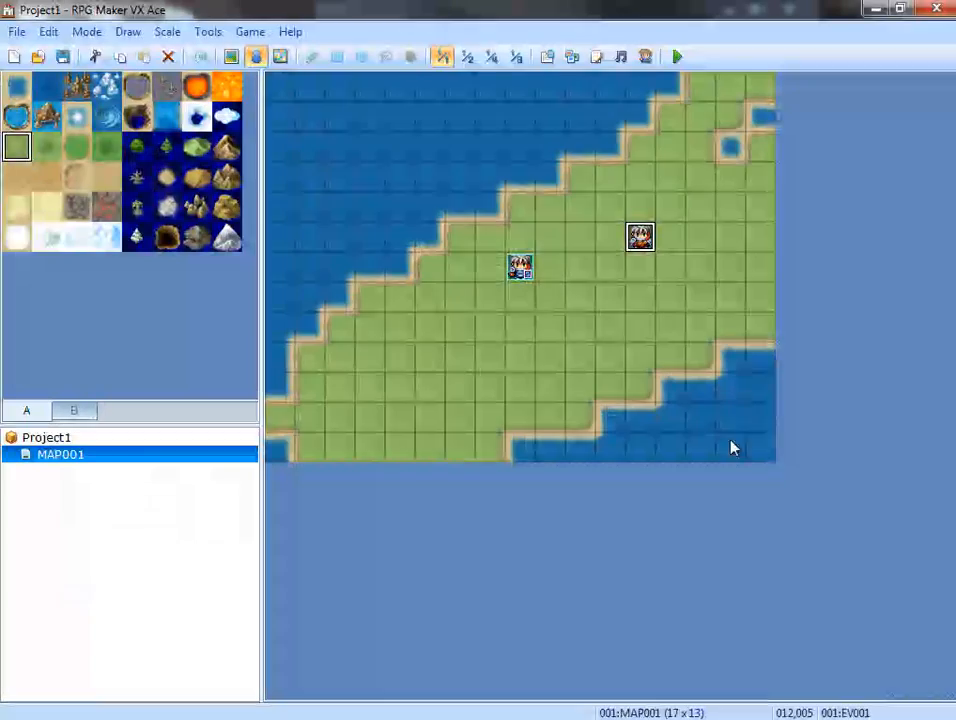
Return to RPG Maker VX Ace, recheck the MOG_ATB cooperation skills and MOG_ATB_Schala in the script editor, and close it.
left_click(597, 57)
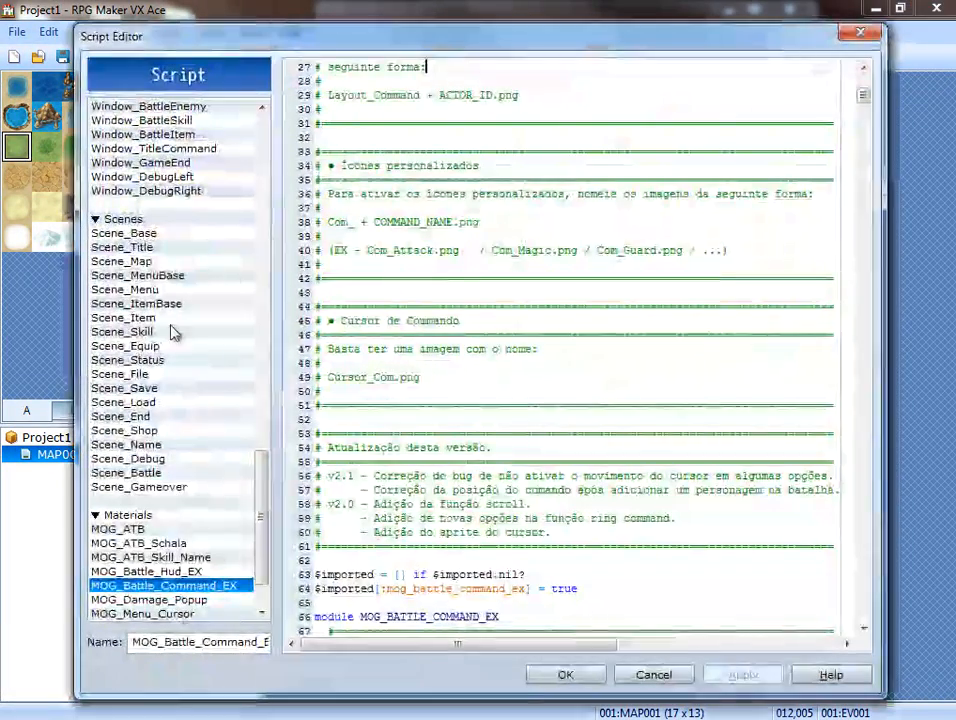
left_click(170, 530)
scroll(510, 335, "down", 15)
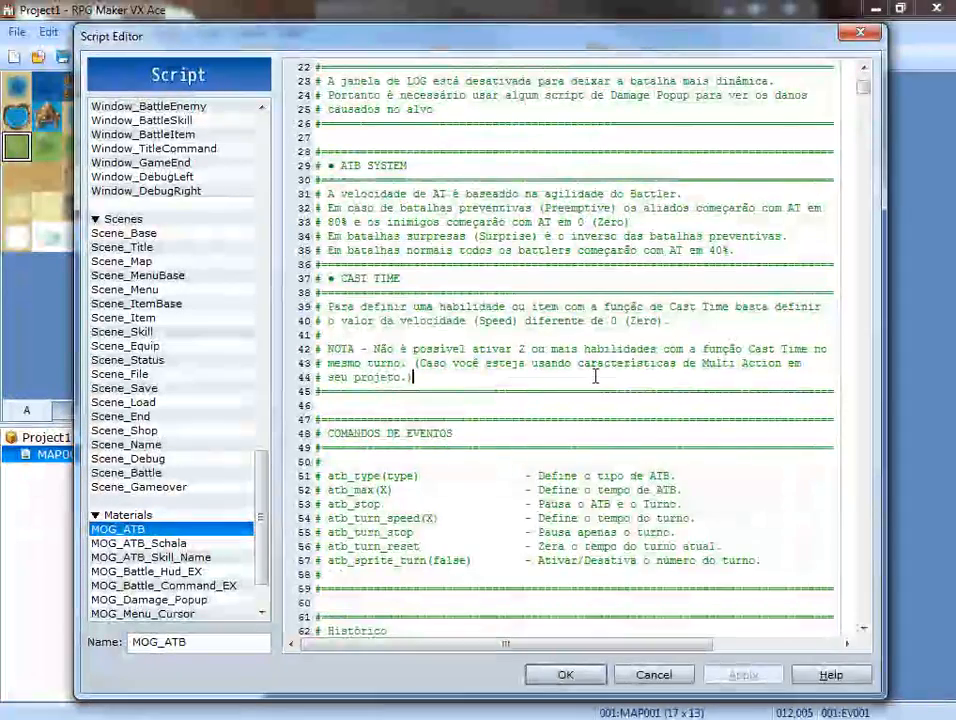
scroll(510, 335, "down", 8)
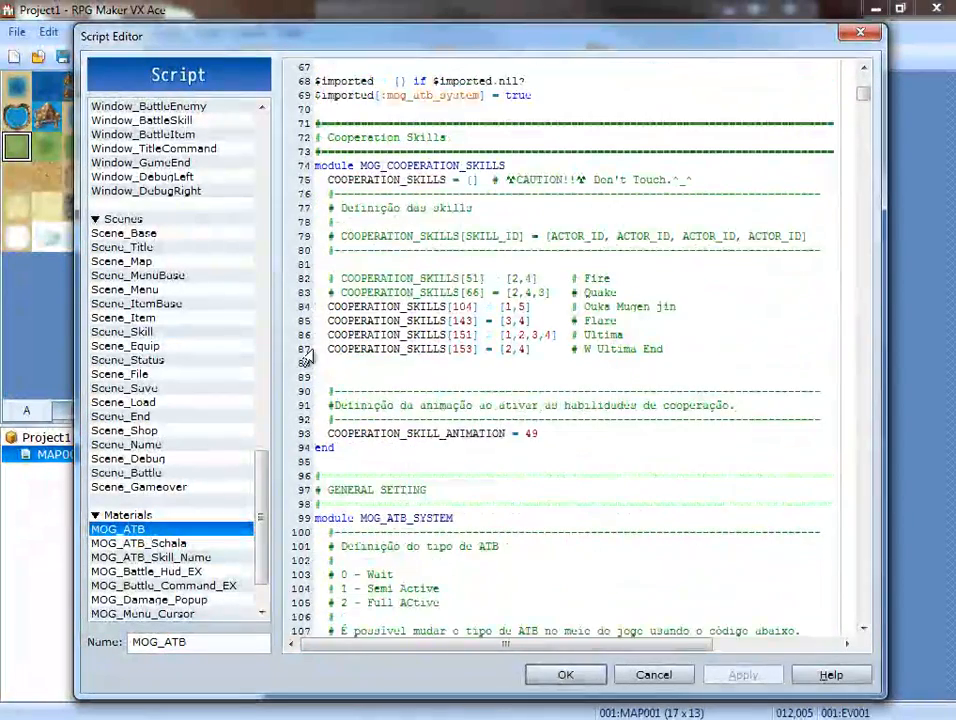
left_click(145, 545)
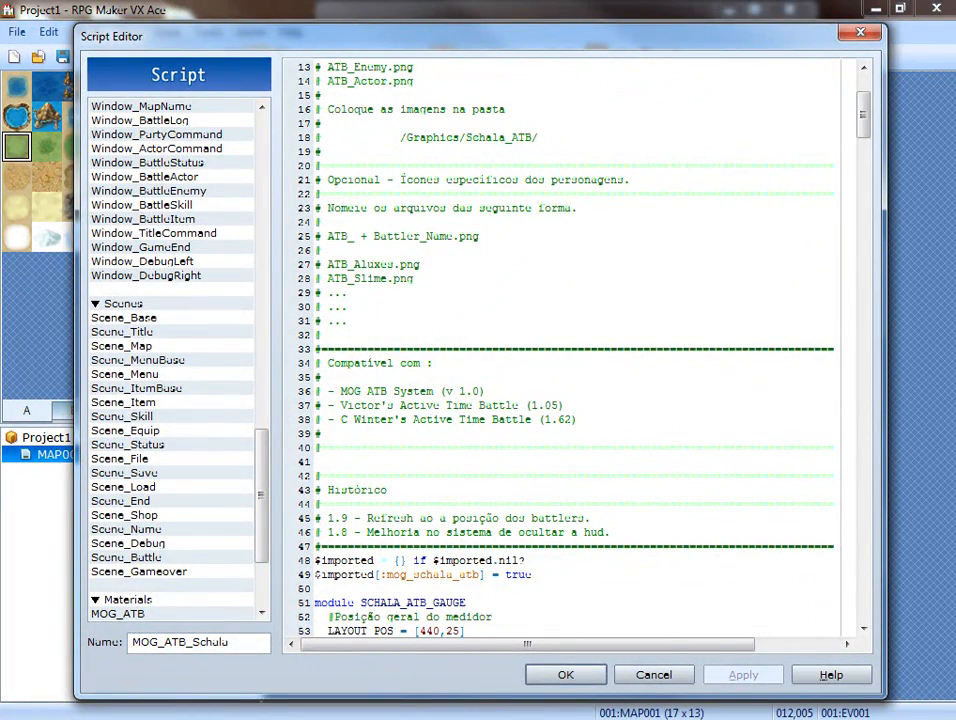
left_click(565, 674)
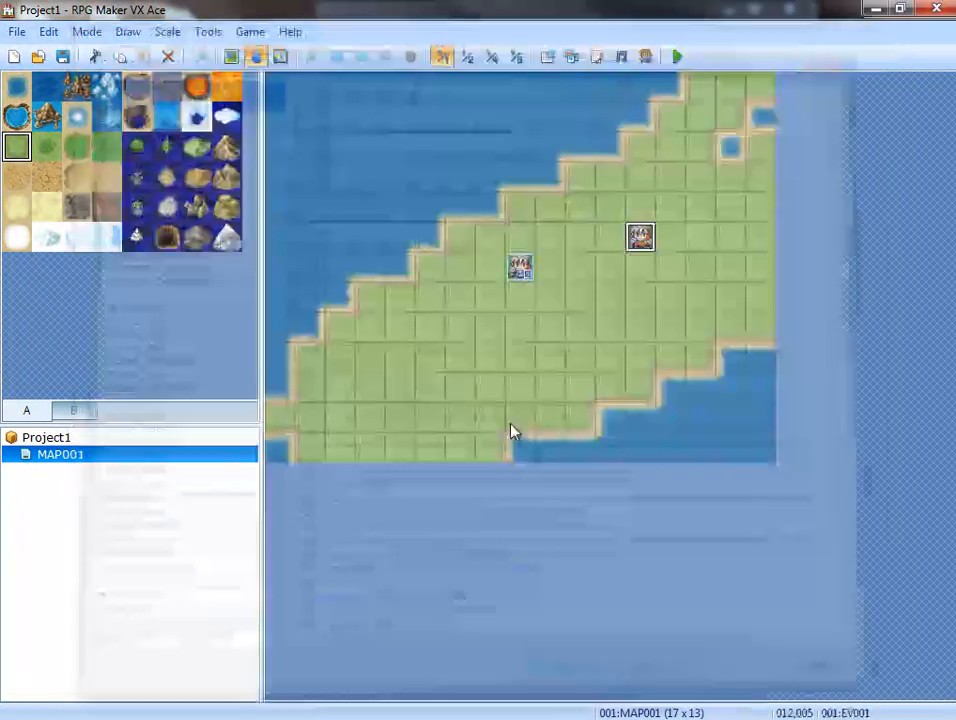
Compare actors 001 and 002 in the database's Actors list with Actor_1.png in the Schala_ATB folder.
left_click(547, 58)
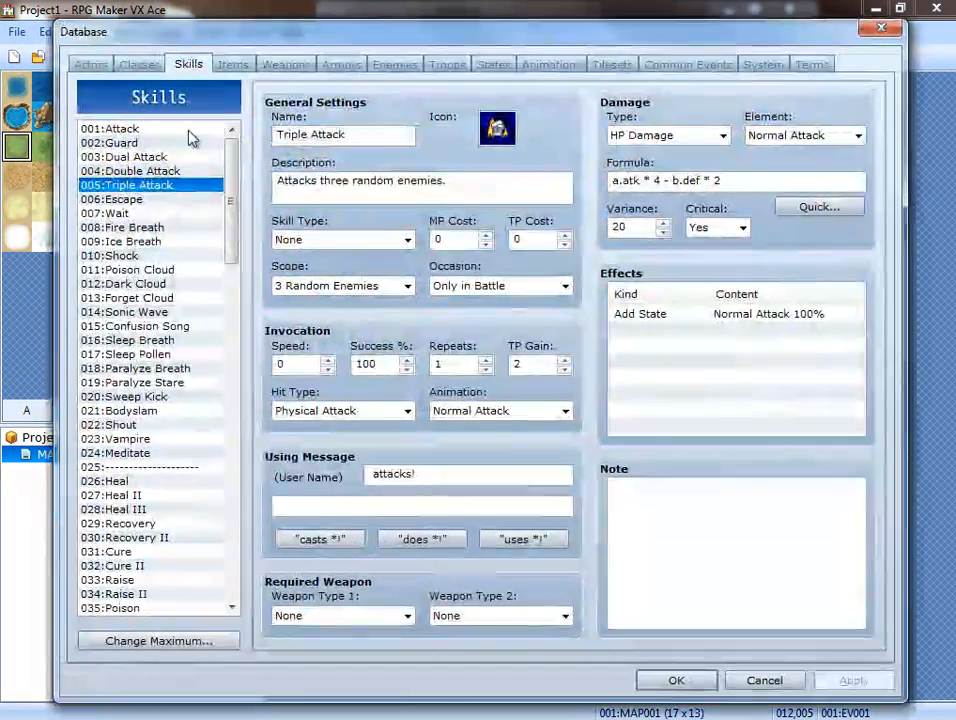
left_click(92, 64)
left_click(112, 130)
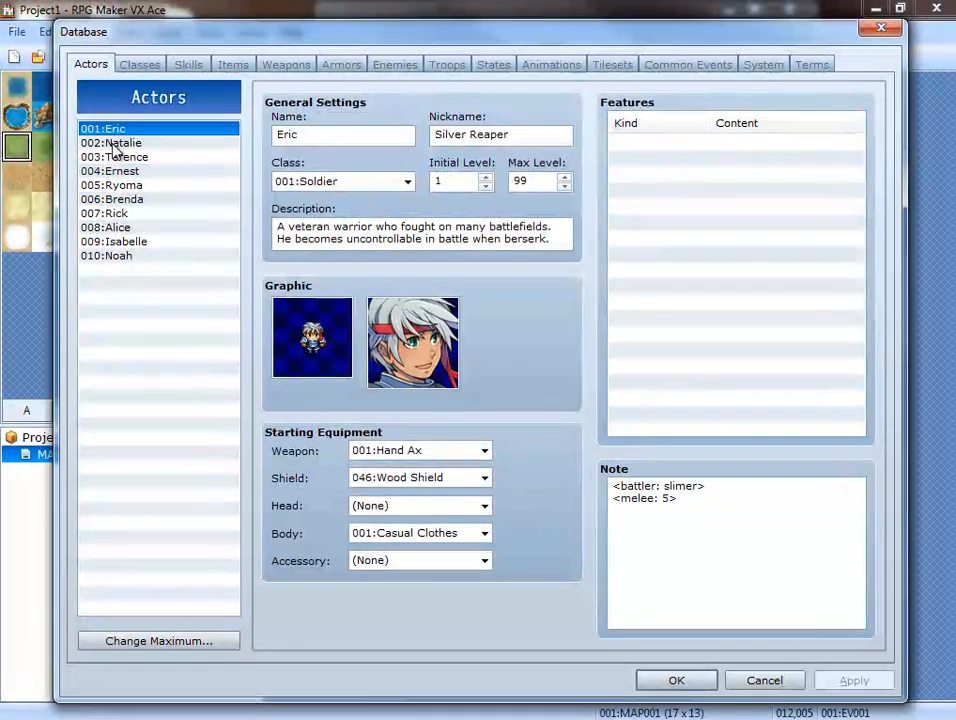
left_click(112, 143)
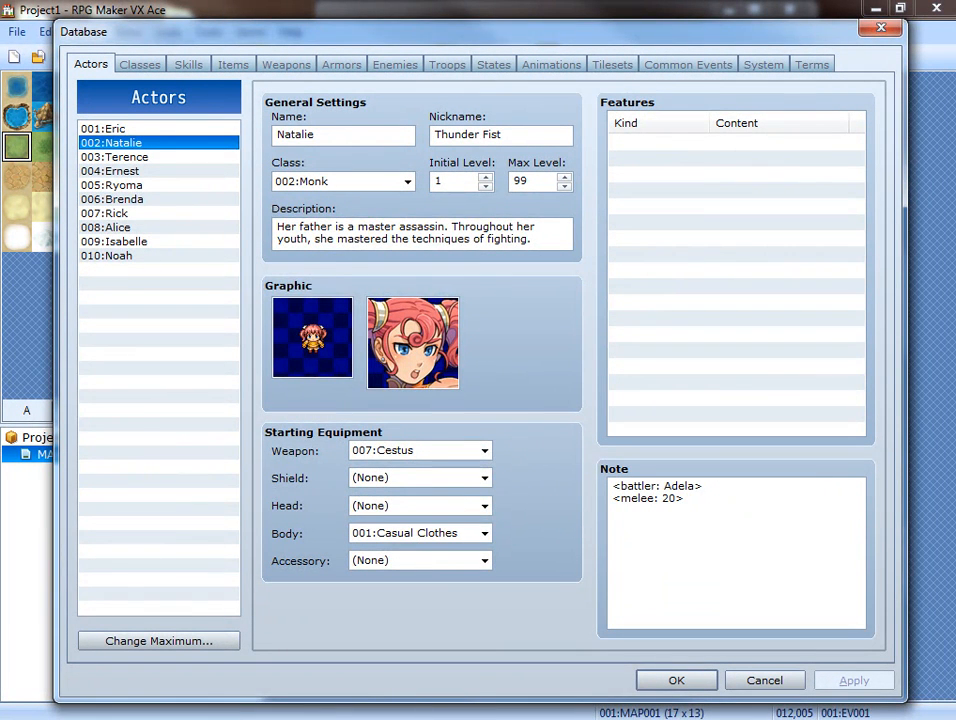
key("alt+Tab")
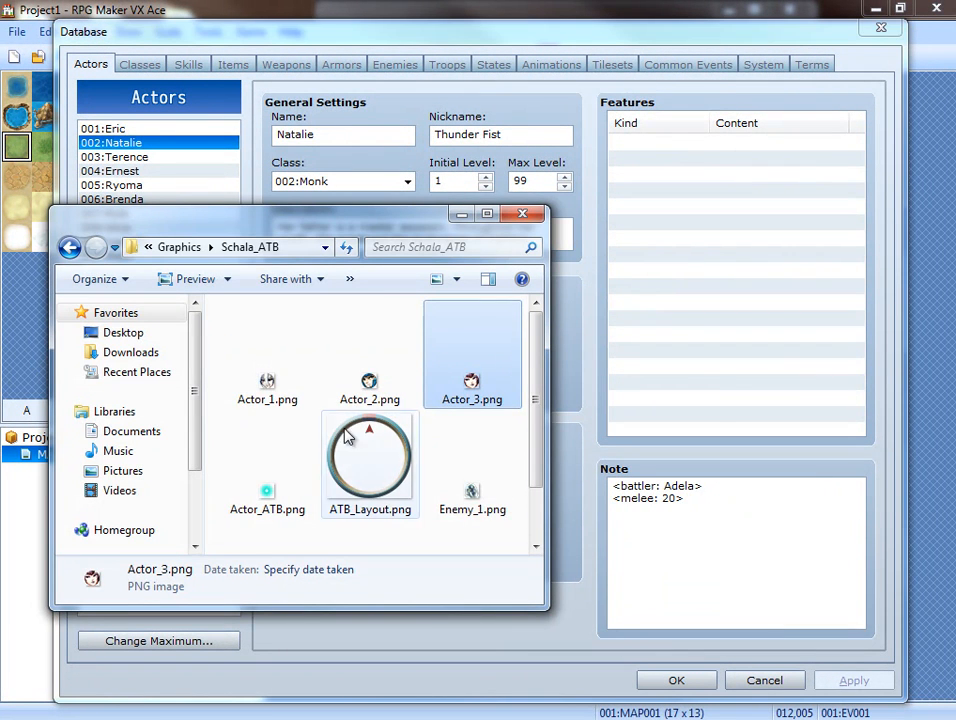
left_click(268, 378)
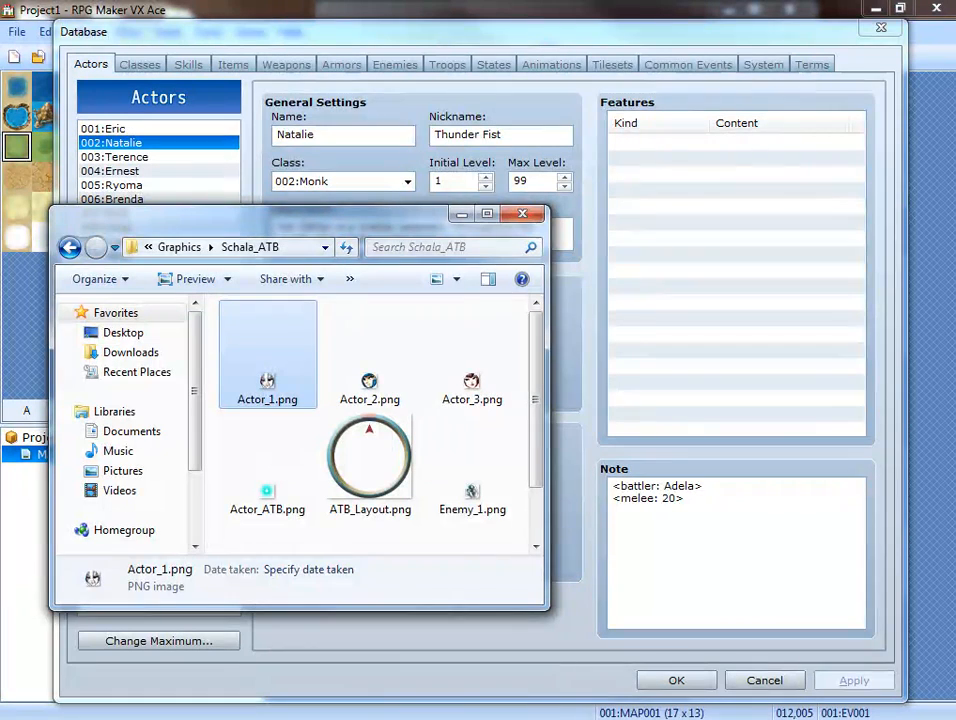
key("alt+Tab")
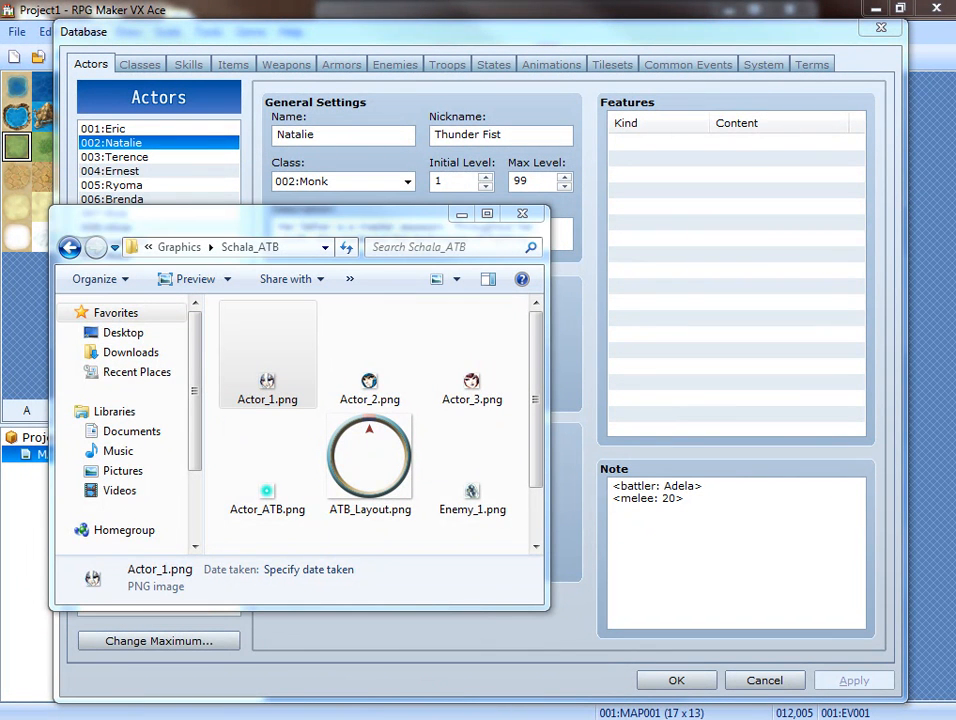
mouse_move(950, 190)
left_mouse_down()
mouse_move(722, 186)
mouse_move(462, 3)
left_mouse_up()
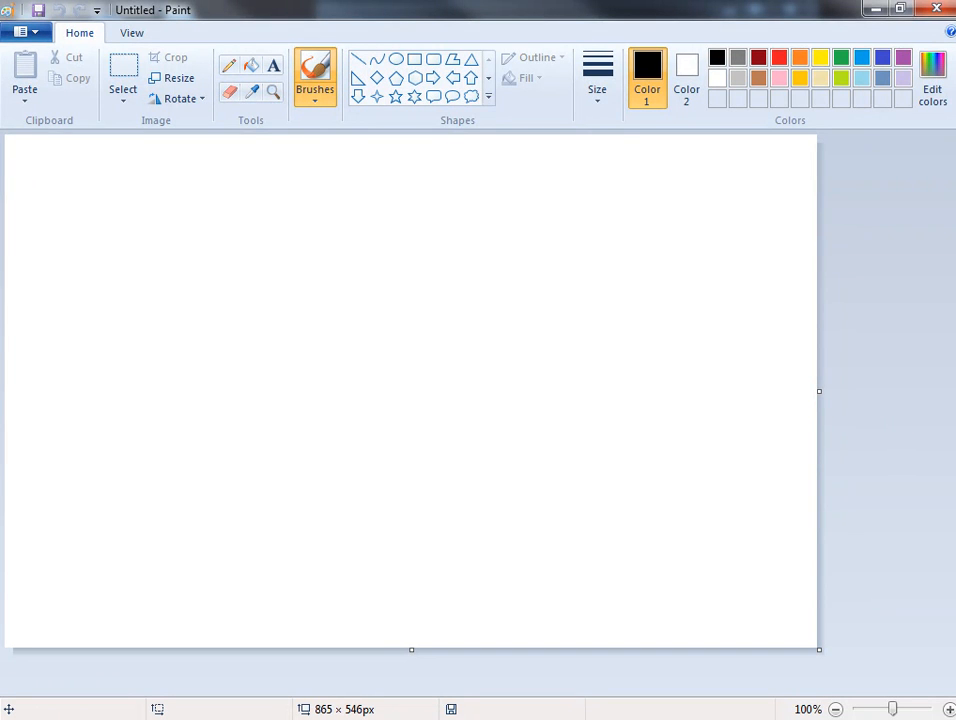
key("alt+Tab")
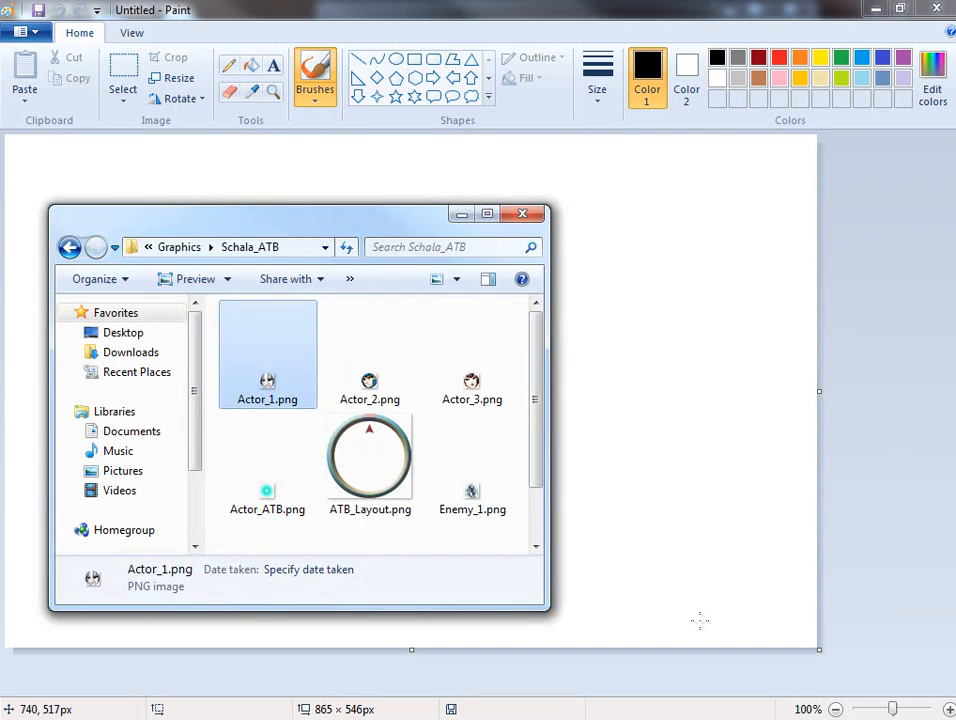
left_click_drag(265, 352, 773, 305)
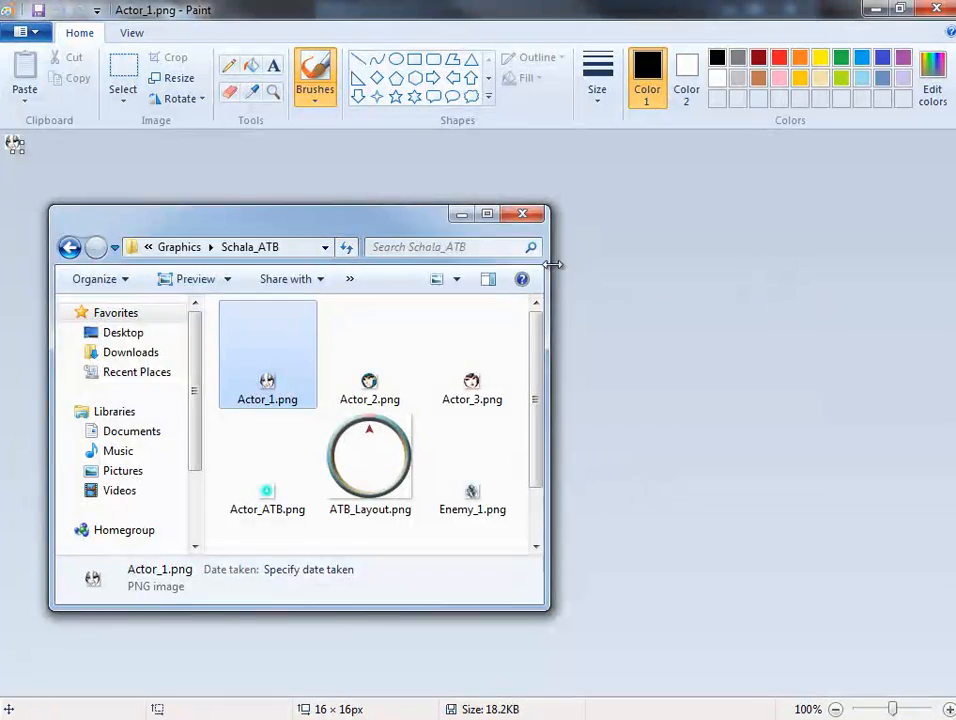
left_click(412, 8)
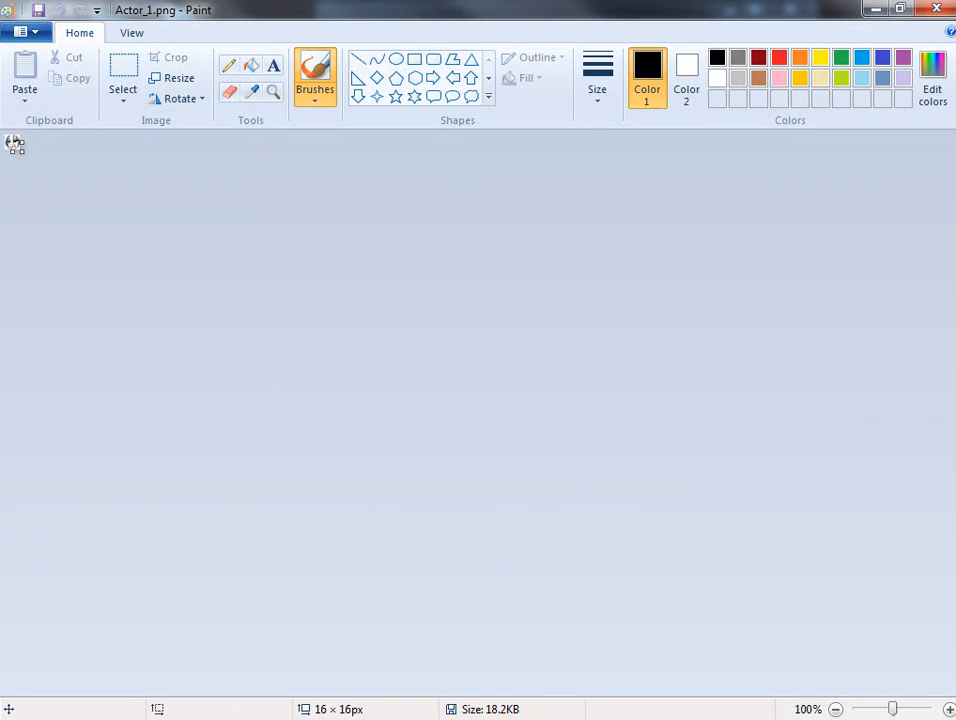
left_click(948, 7)
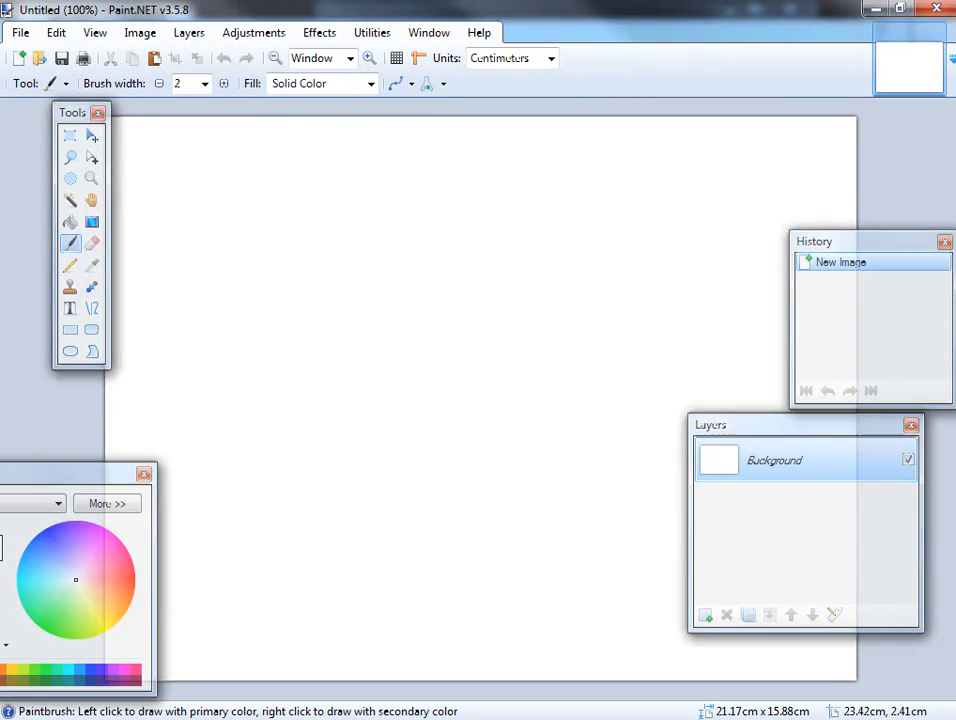
Open Actor_1.png from the Schala_ATB folder in Paint.NET and erase the whole face with the Eraser.
key("ctrl+o")
left_click_drag(258, 380, 595, 280)
left_click(514, 335)
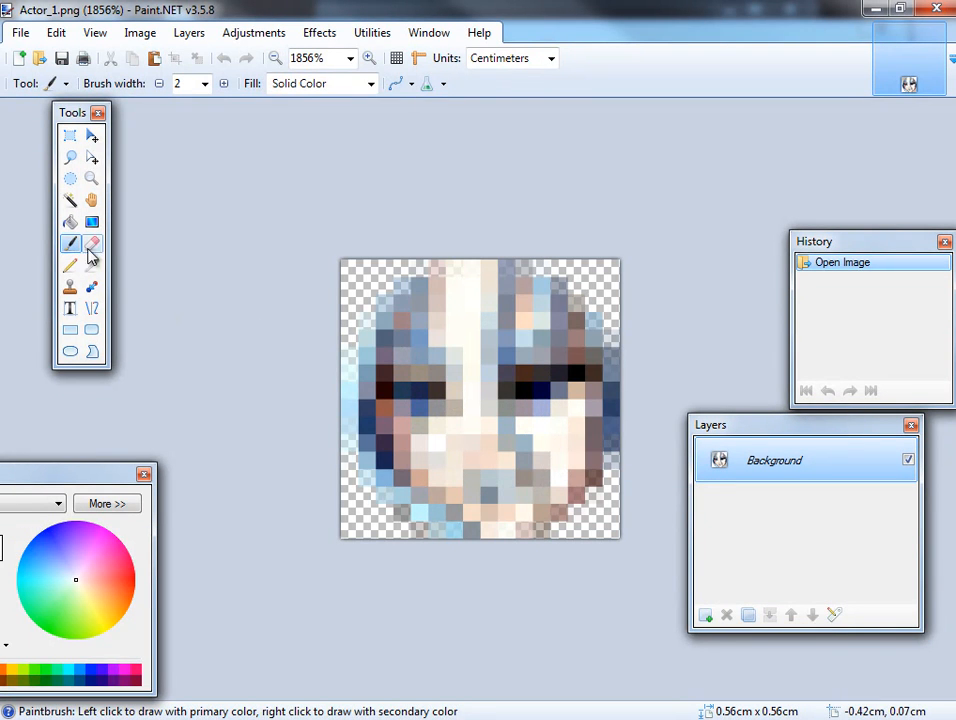
left_click(91, 243)
mouse_move(358, 271)
left_mouse_down()
mouse_move(460, 297)
mouse_move(341, 314)
mouse_move(569, 363)
mouse_move(608, 352)
mouse_move(673, 400)
mouse_move(440, 489)
mouse_move(203, 559)
mouse_move(238, 569)
left_mouse_up()
left_click_drag(632, 477, 103, 452)
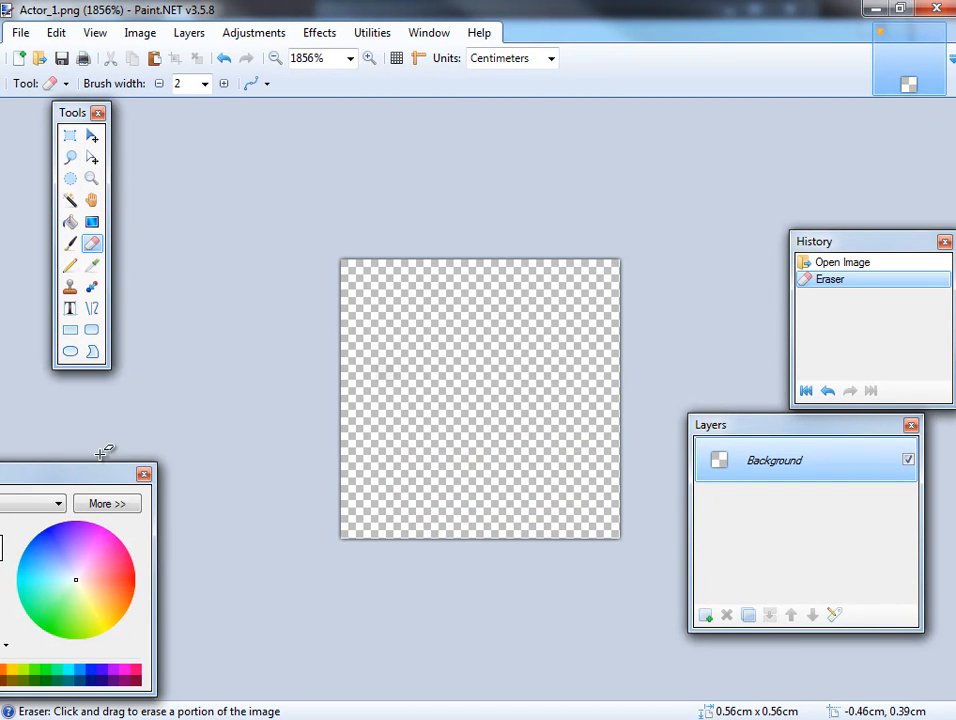
Draw a black slime-shaped outline with the Pencil, fill it with green, and save over Actor_1.png using auto-detected bit depth.
left_click(70, 265)
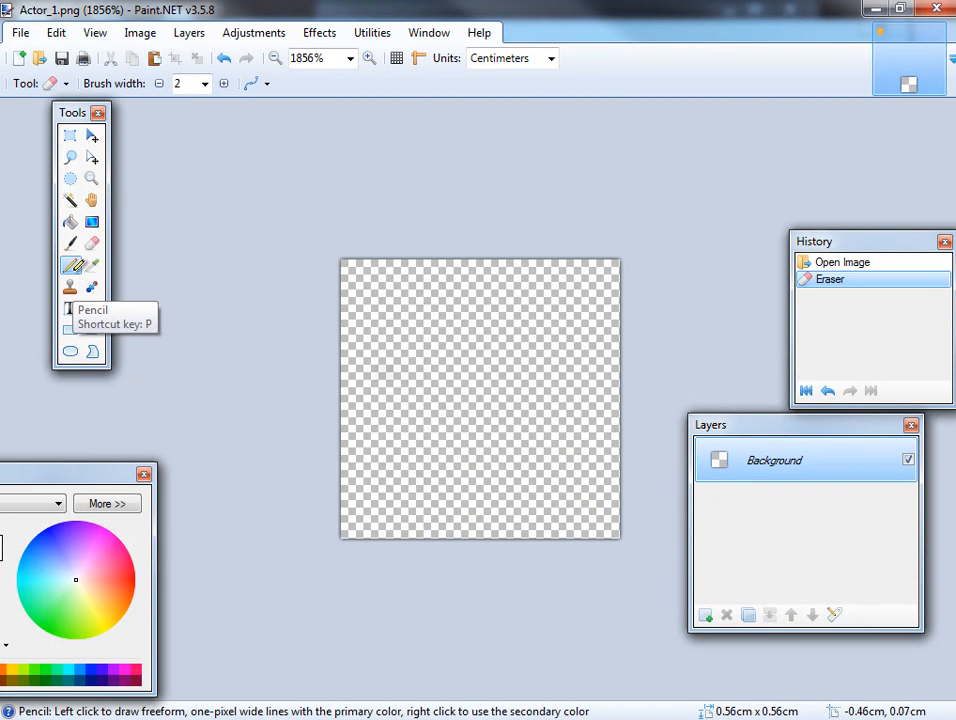
mouse_move(475, 288)
left_mouse_down()
mouse_move(512, 318)
mouse_move(559, 390)
mouse_move(506, 495)
mouse_move(398, 442)
mouse_move(470, 337)
mouse_move(477, 295)
left_mouse_up()
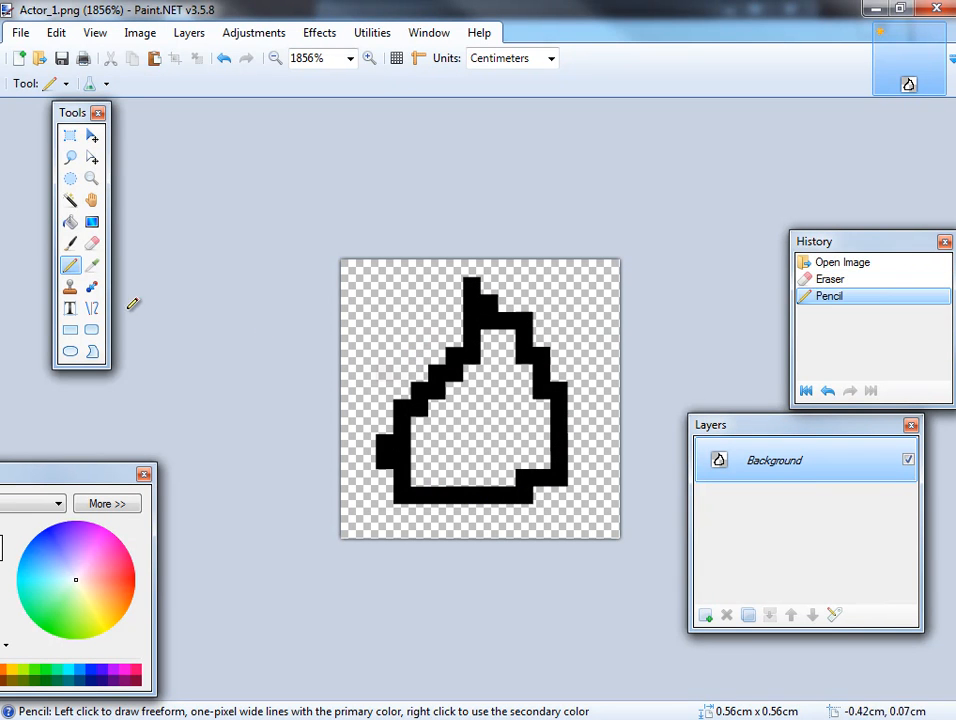
left_click(70, 223)
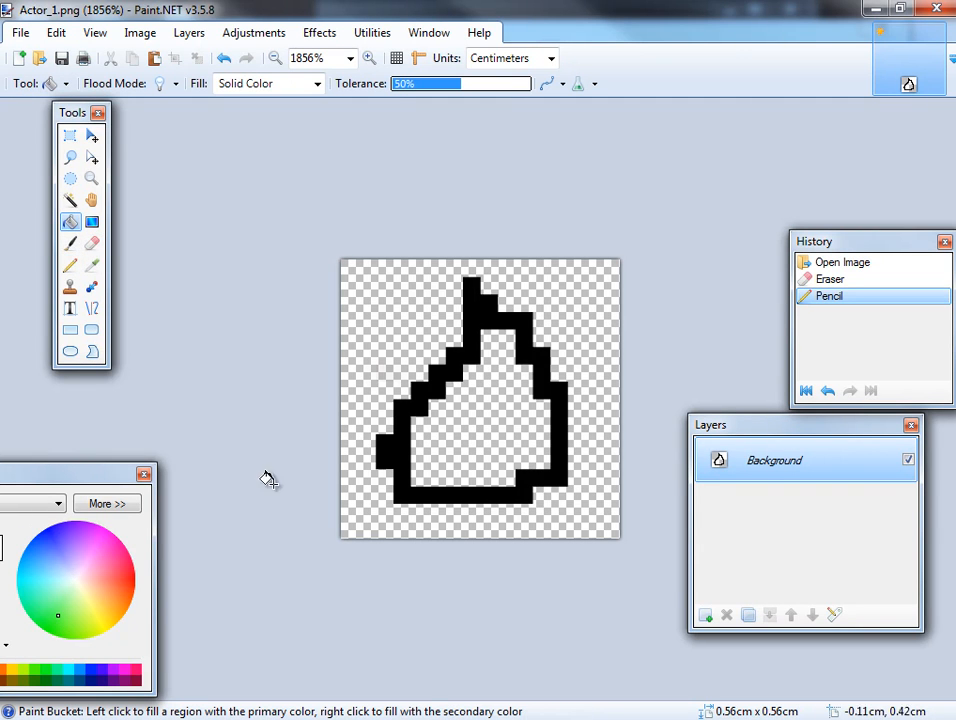
left_click(497, 418)
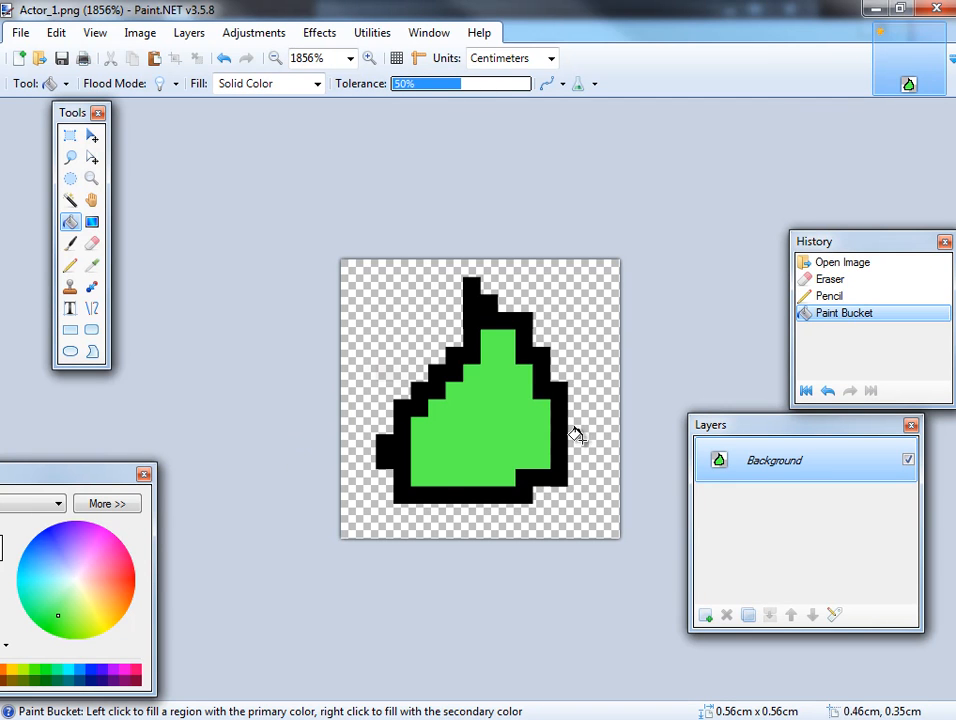
left_click(61, 59)
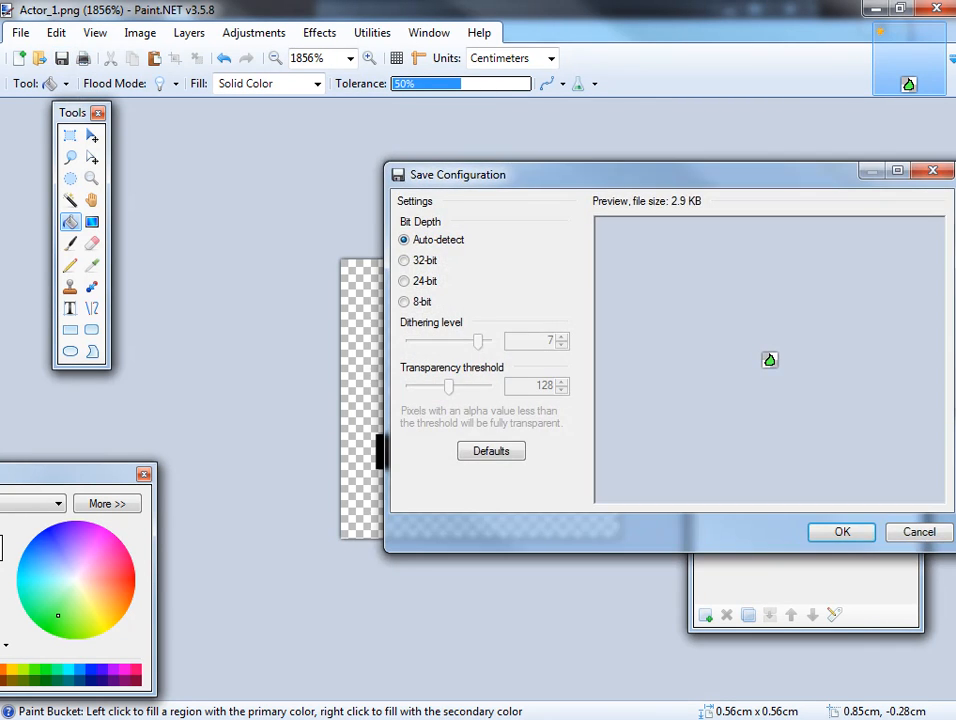
left_click(838, 535)
Switch to Windows Explorer, inspect Enemy_1.png enlarged in the photo viewer, and go back to the Graphics folder.
key("alt+Tab")
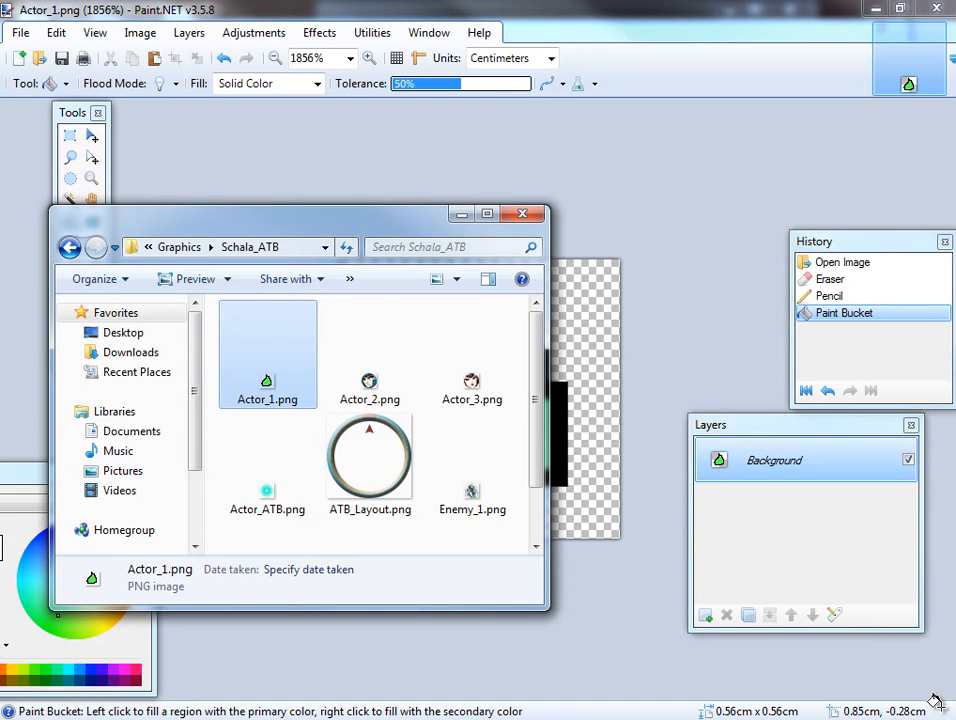
scroll(540, 513, "down", 2)
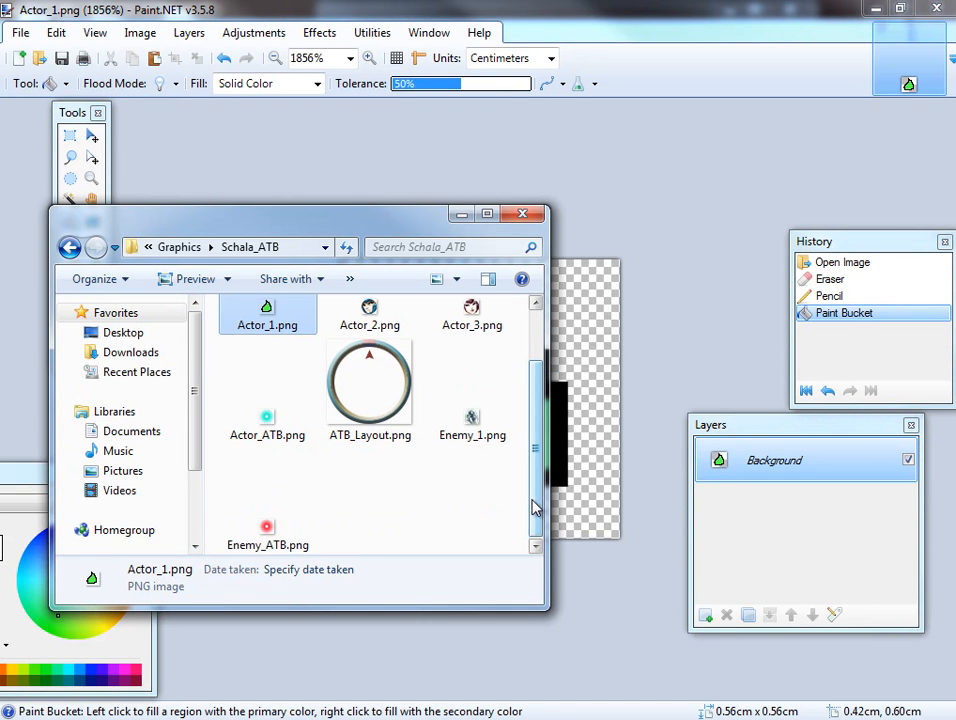
double_click(474, 400)
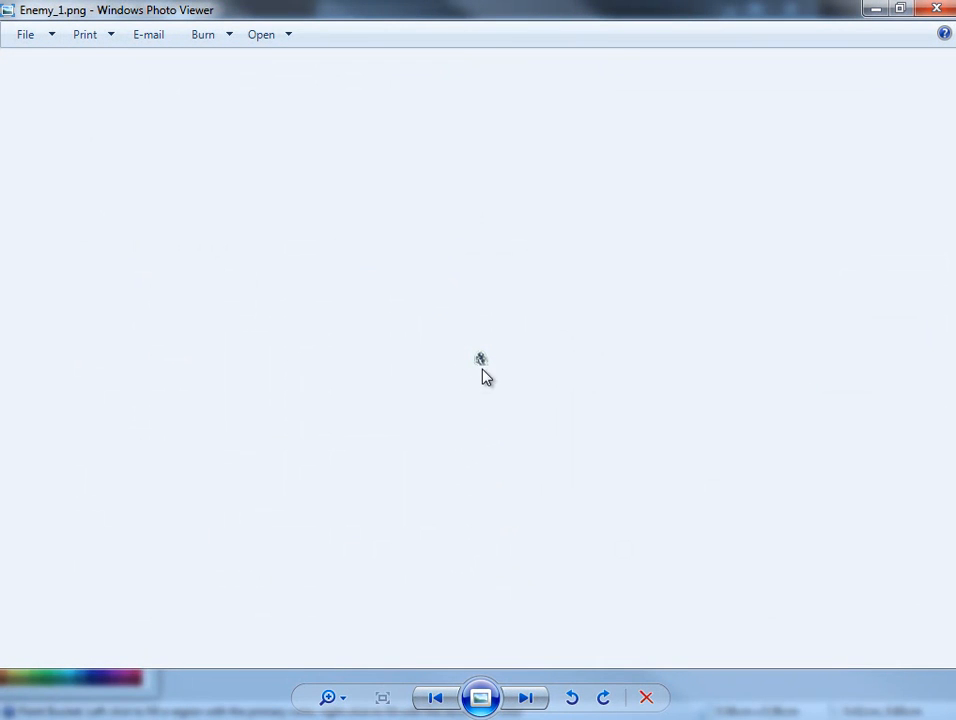
scroll(505, 367, "up", 5)
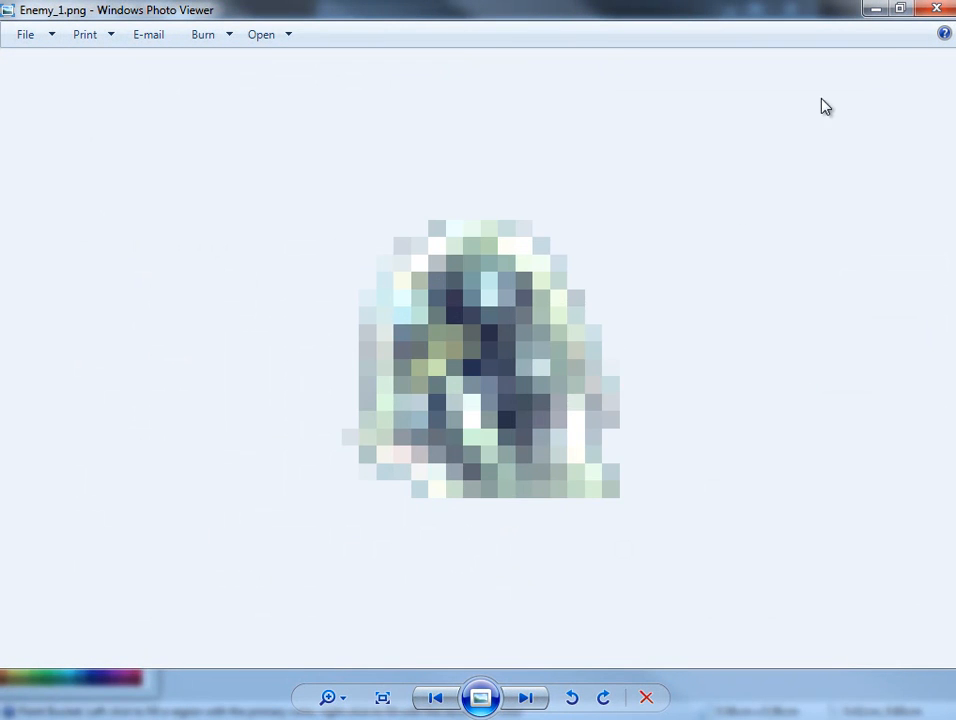
left_click(936, 9)
key("BackSpace")
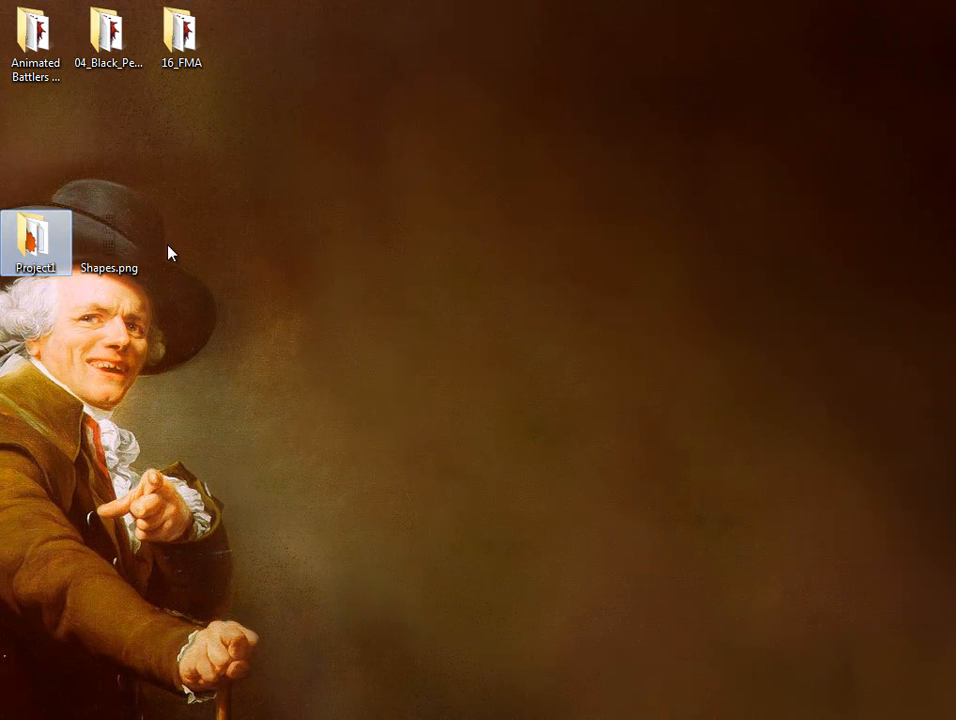
Move Shapes.png from the desktop into Project1's Graphics\Battlers folder.
left_click_drag(140, 250, 434, 147)
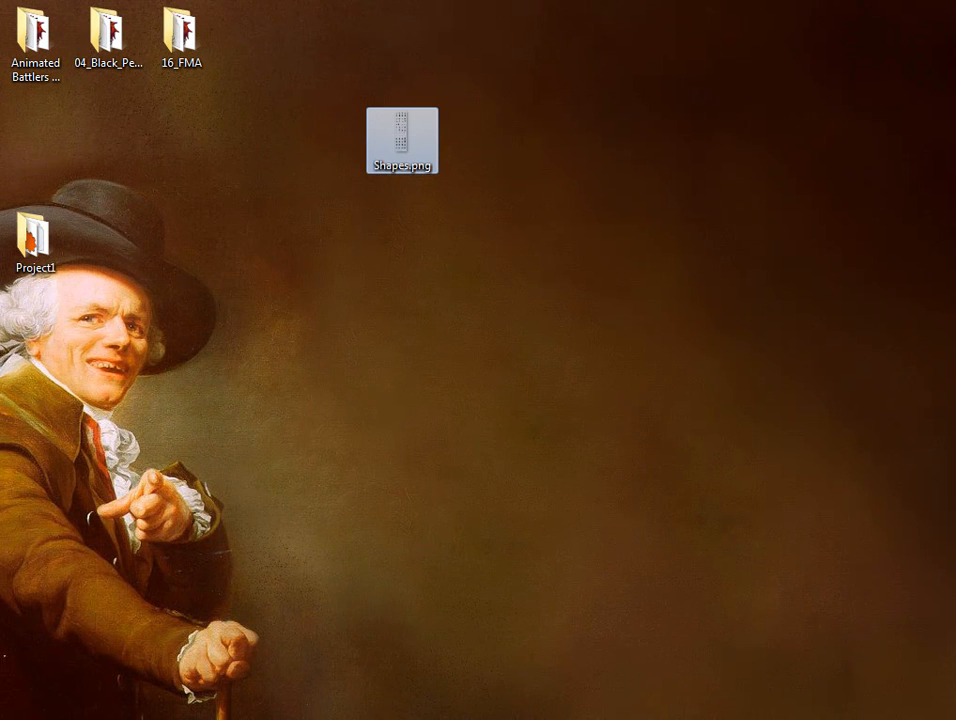
right_click(412, 142)
mouse_move(467, 341)
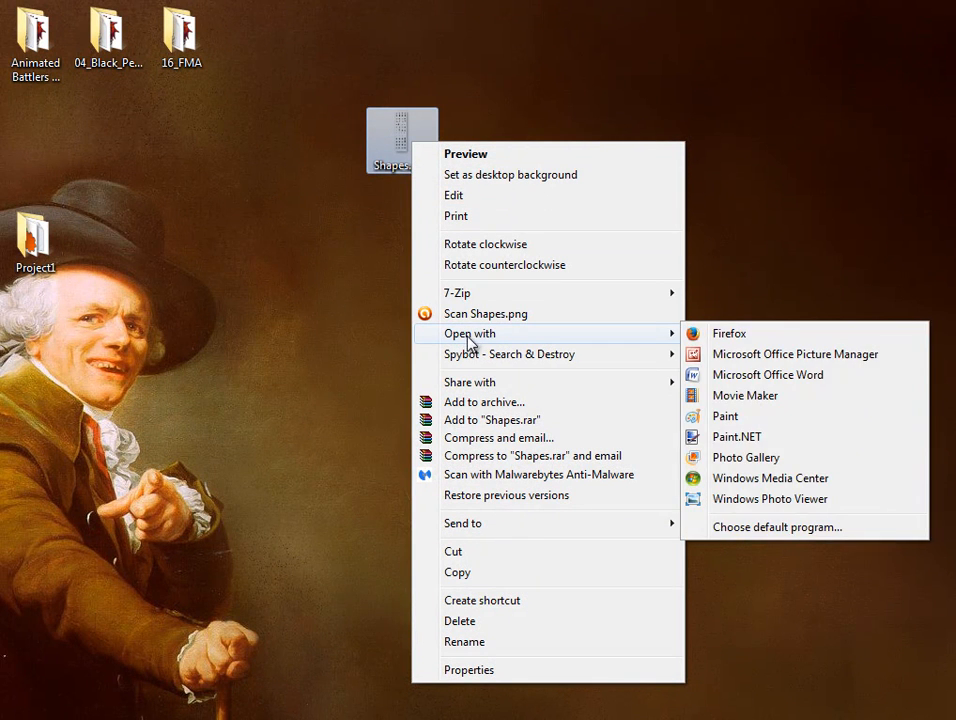
left_click(477, 552)
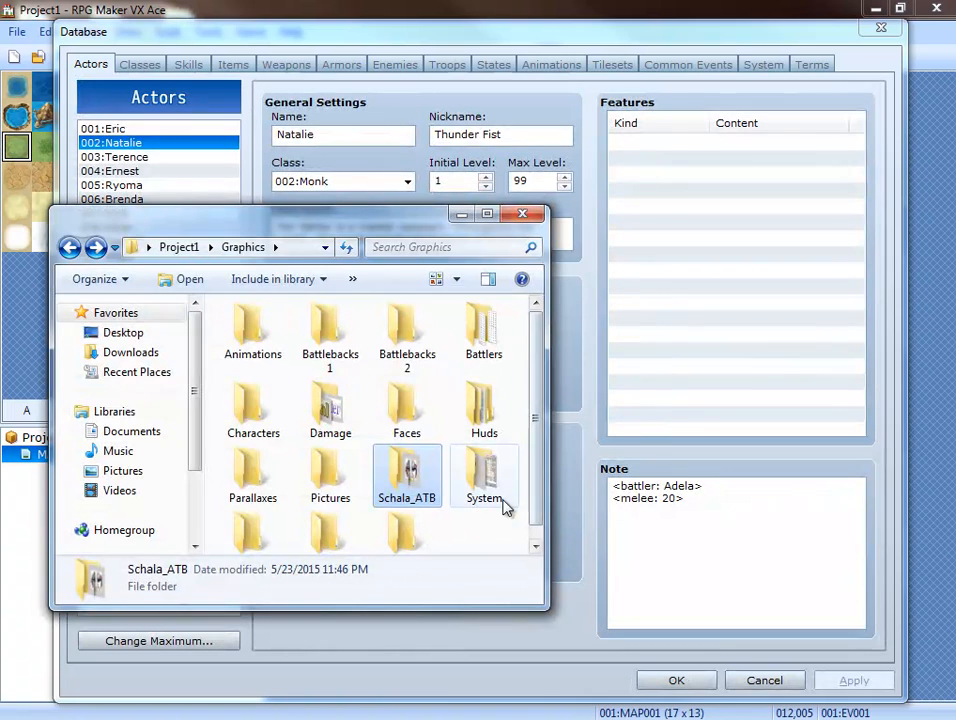
double_click(487, 337)
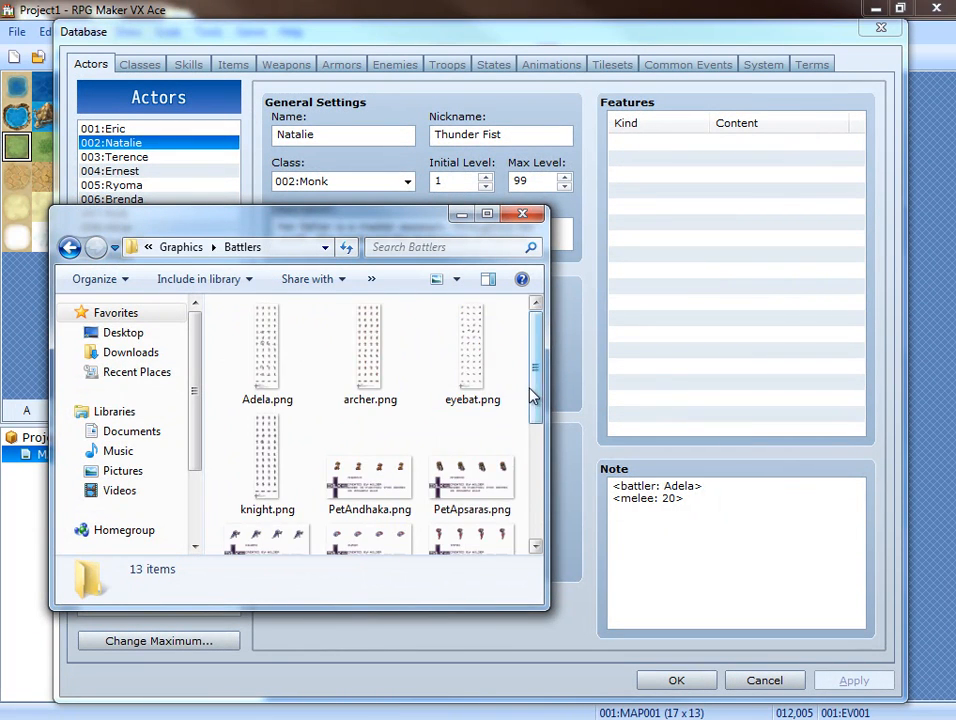
left_click_drag(533, 395, 533, 514)
right_click(478, 512)
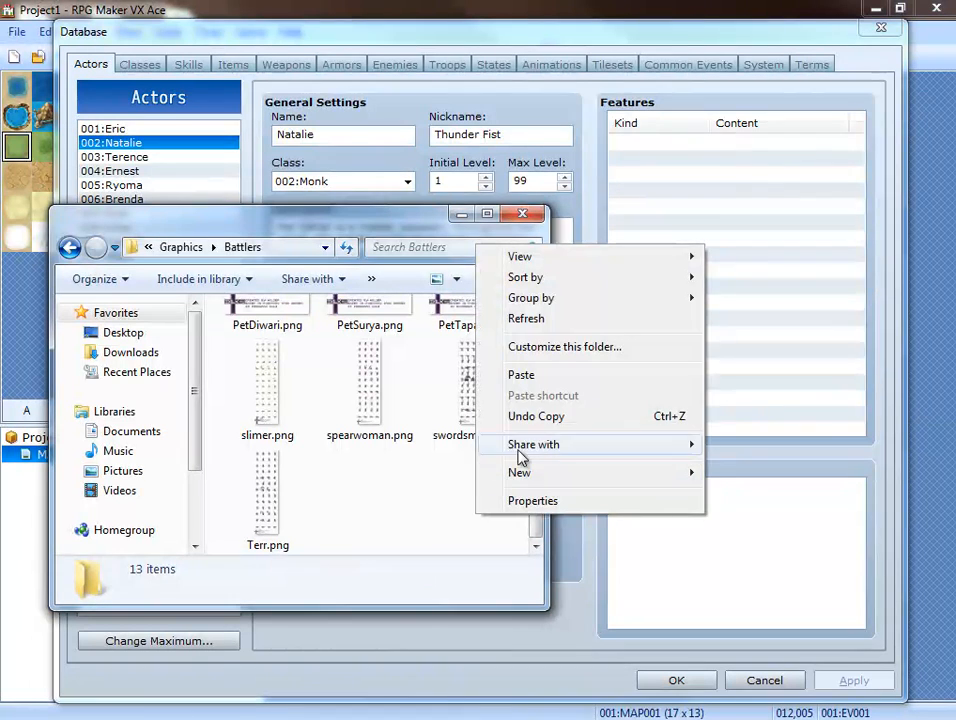
left_click(523, 375)
left_click(496, 525)
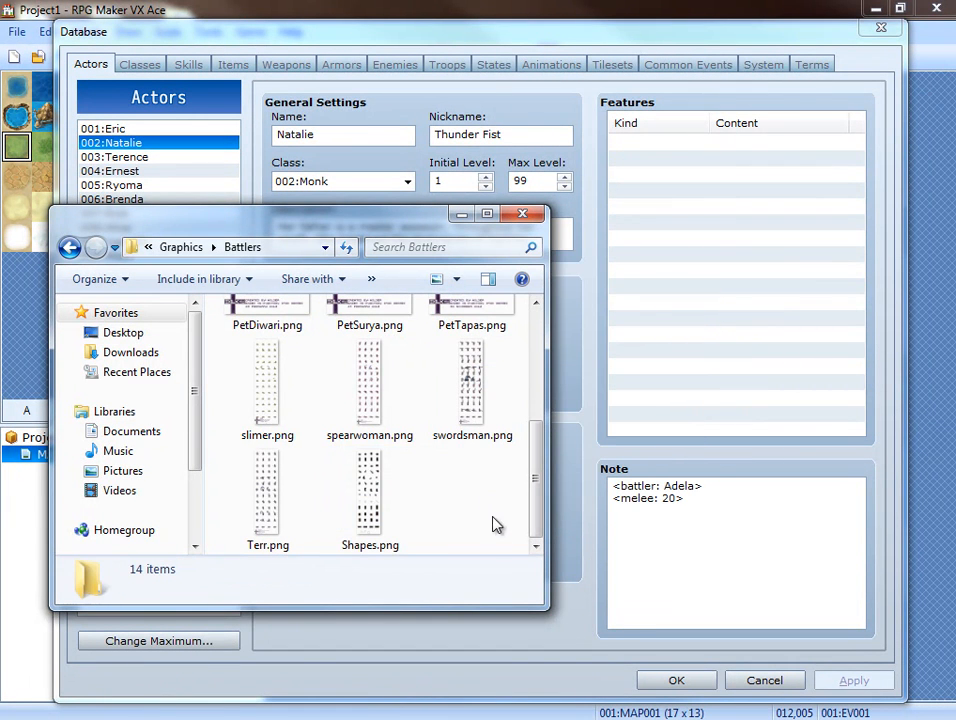
Return to RPG Maker VX Ace, change actor 001's note tag to <battler: Shapes>, and apply the change.
left_click(140, 128)
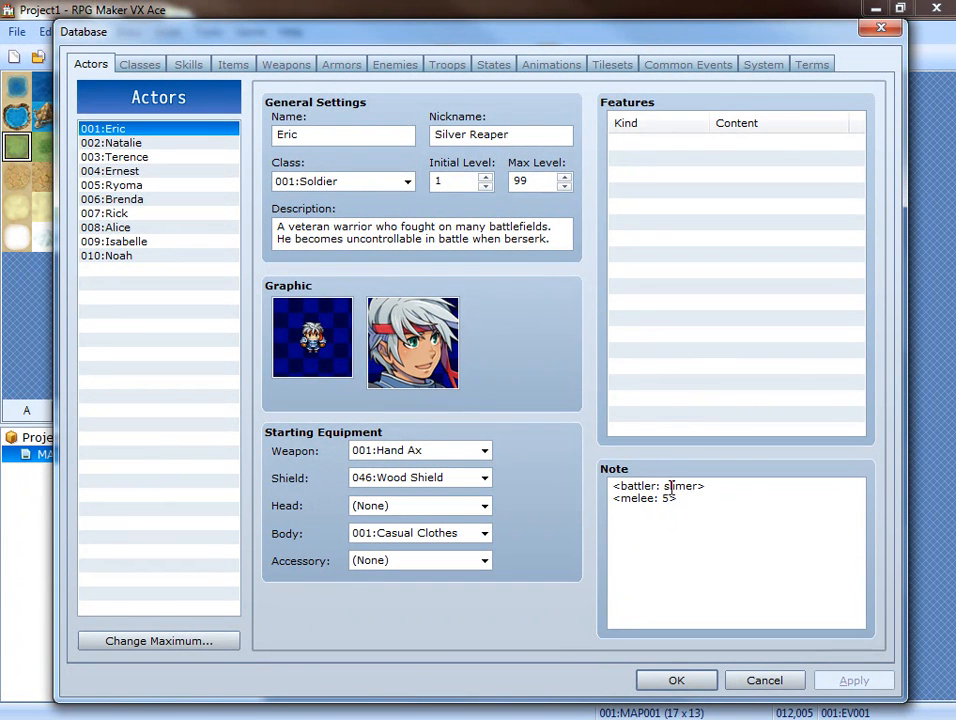
key("Delete")
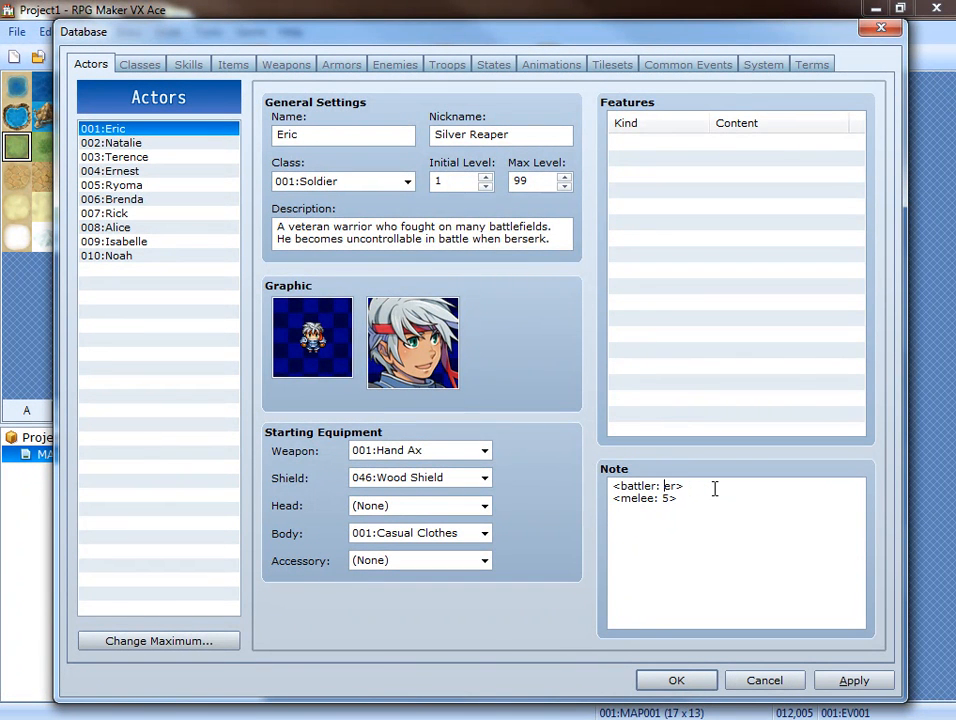
type("Shapes")
left_click(871, 682)
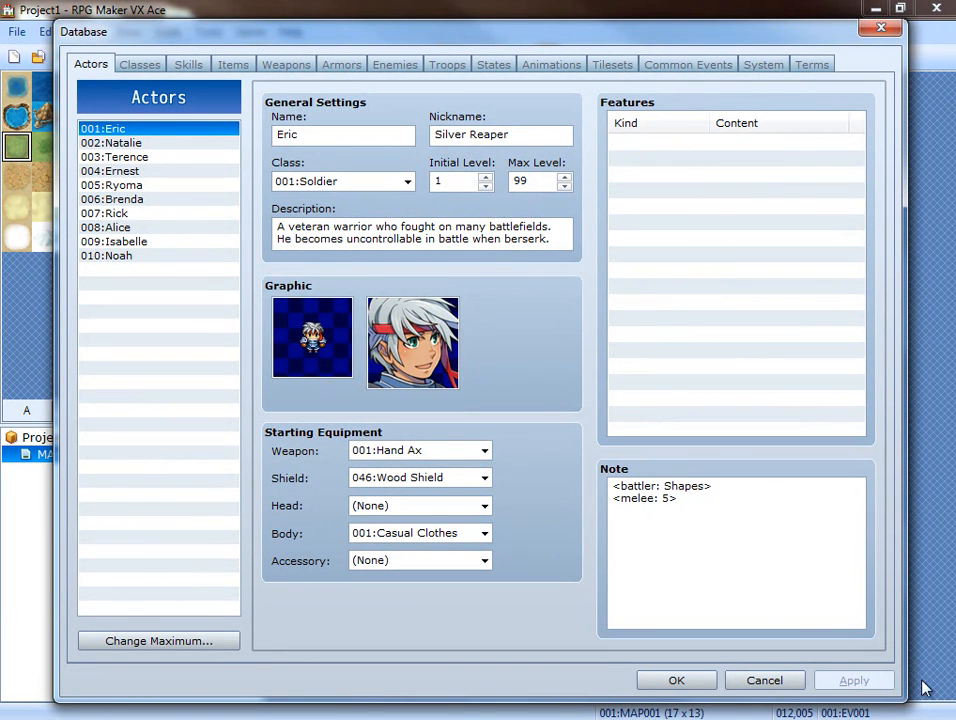
Switch to Windows Explorer, look into the System folder of Project1's Graphics, and return to the Graphics folder.
left_click(416, 717)
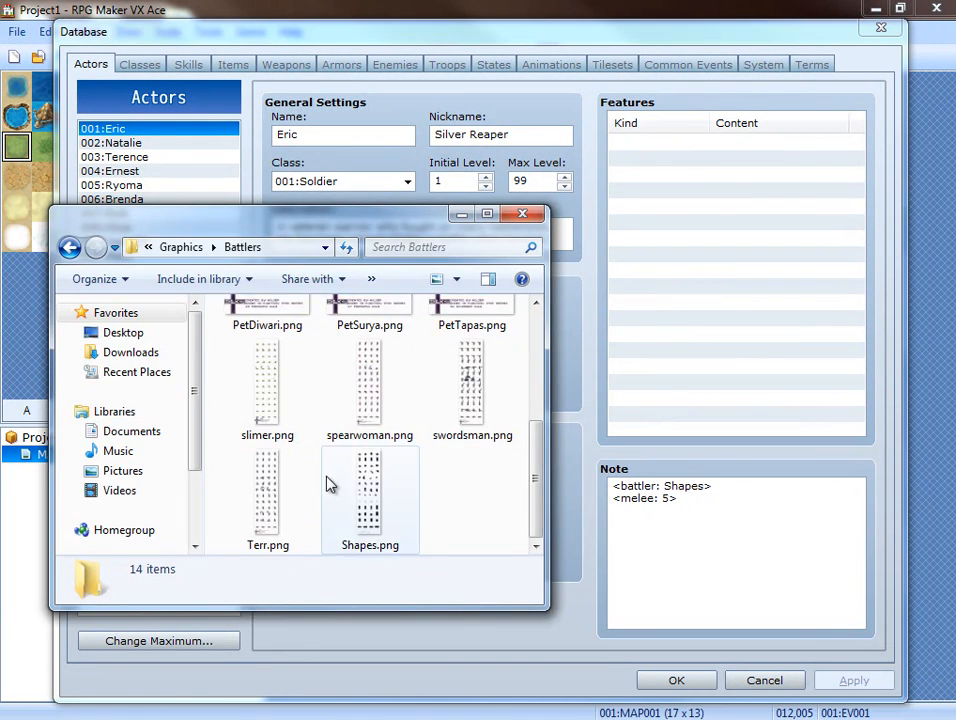
key("alt+Left")
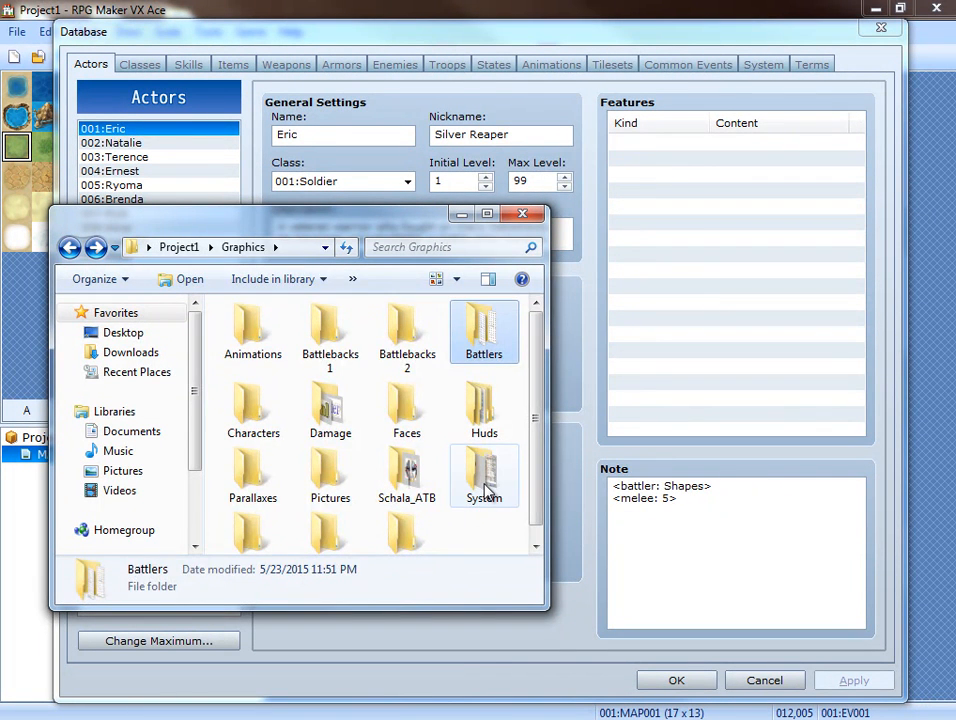
double_click(487, 489)
key("alt+Left")
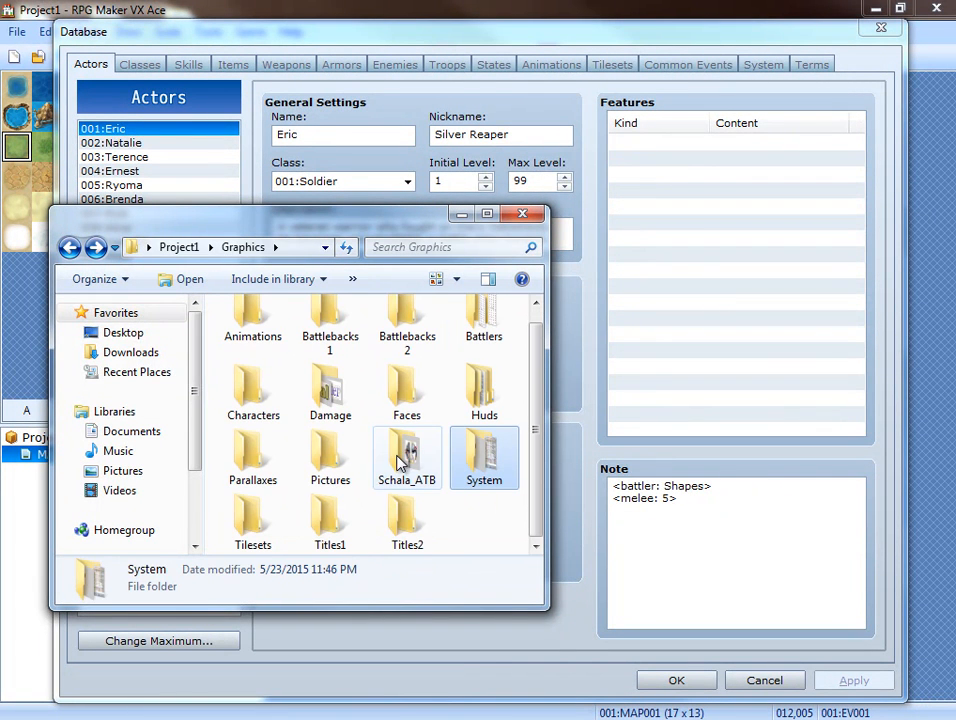
Open Face_1.png from the Graphics\Huds\Battle folder in Paint.NET.
double_click(468, 412)
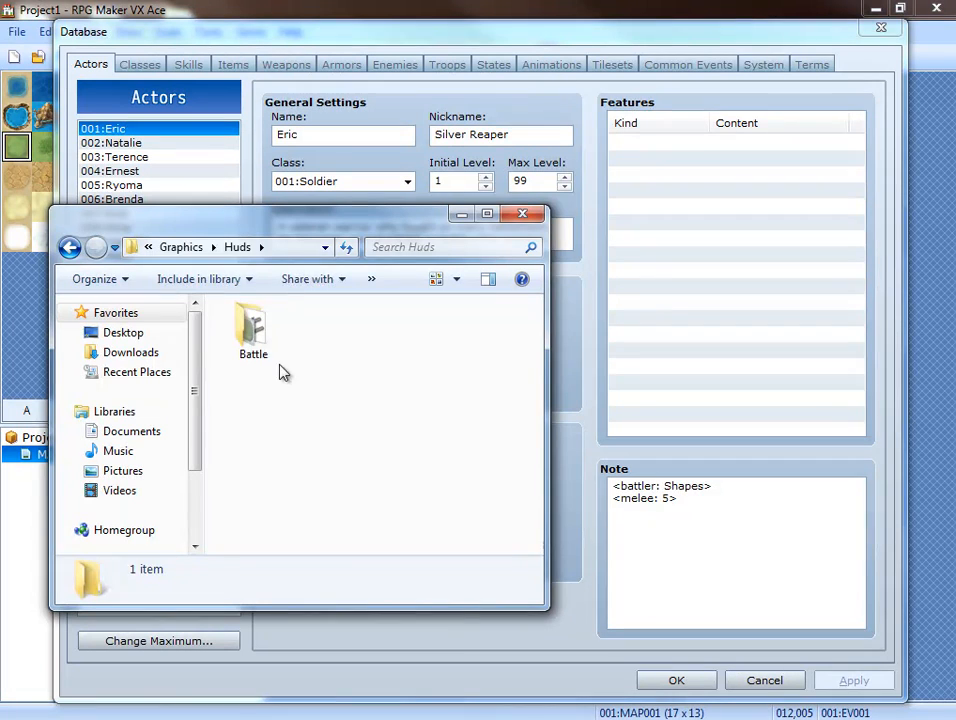
double_click(253, 333)
scroll(270, 400, "down", 2)
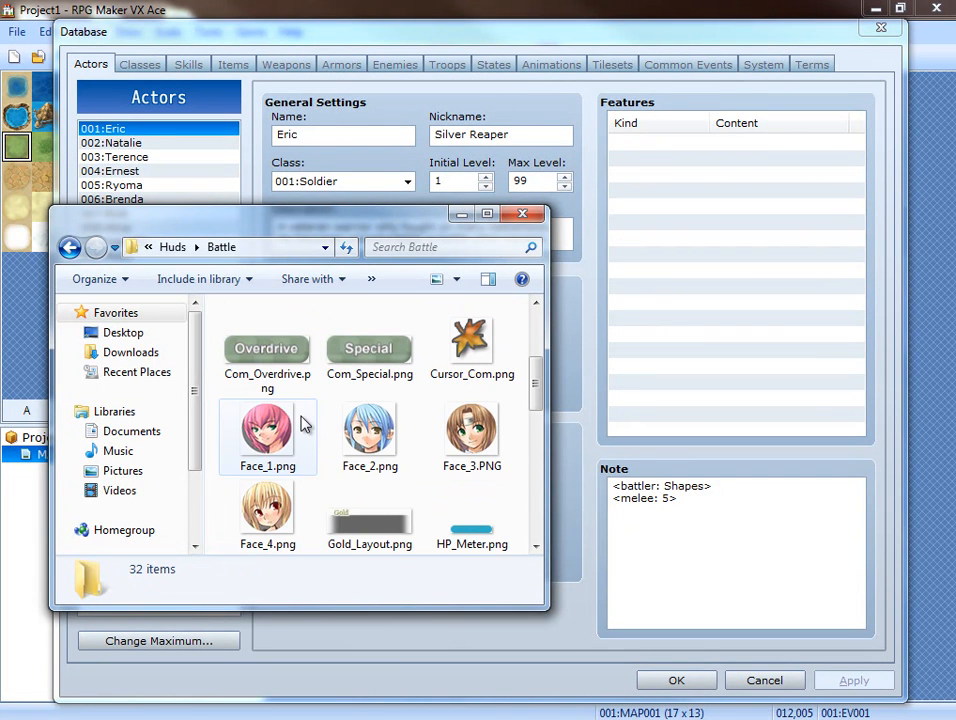
scroll(415, 425, "down", 1)
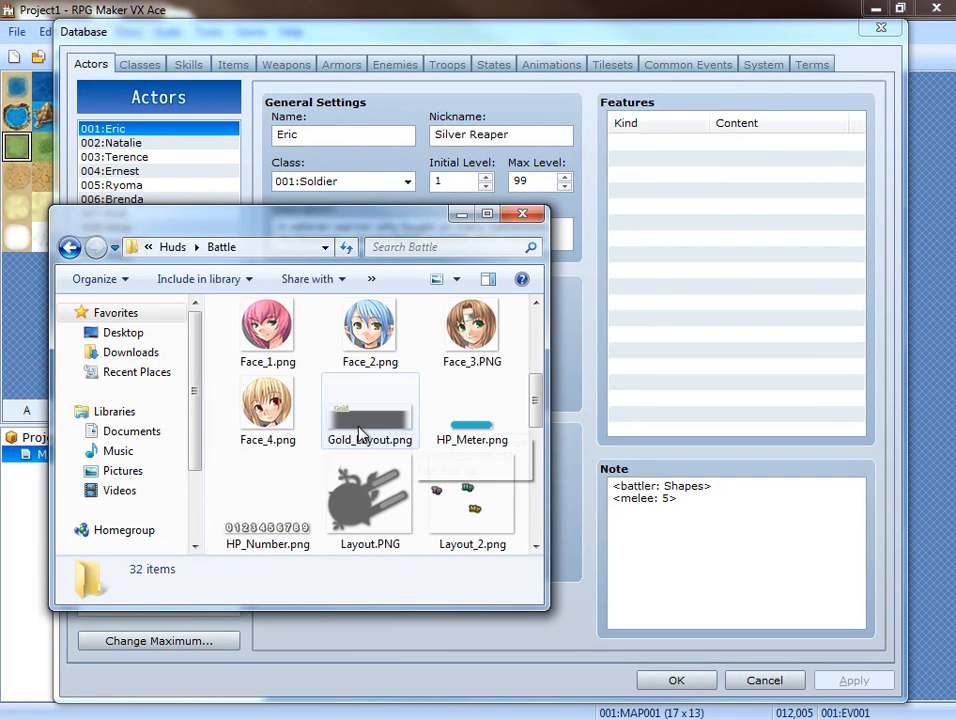
left_click(280, 343)
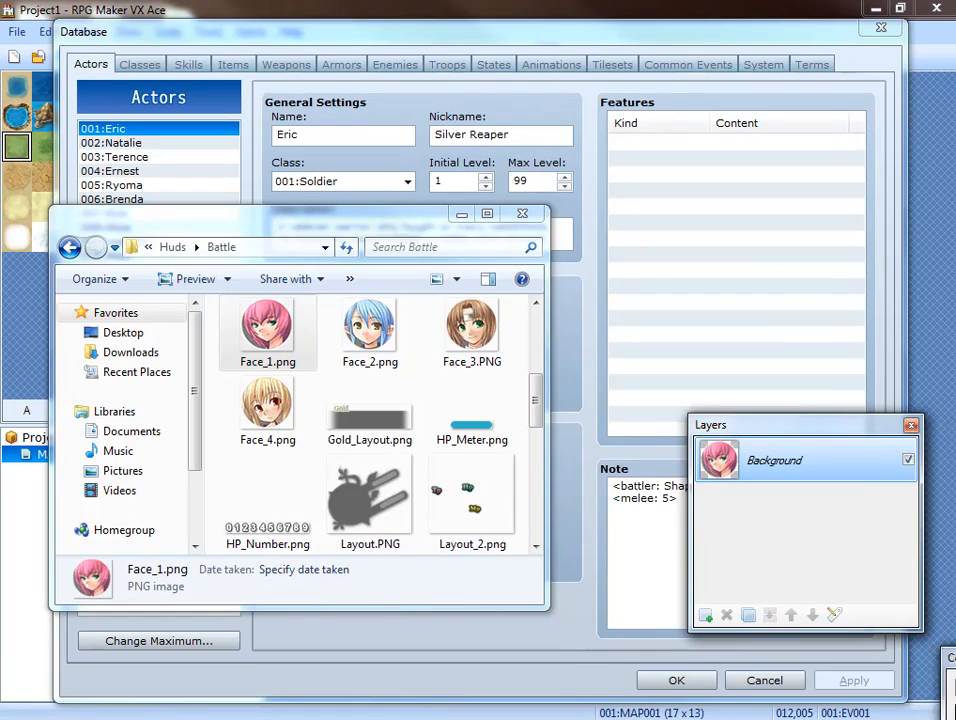
Erase the whole pink-haired portrait to transparency using the Eraser with a brush width of 30.
scroll(467, 342, "up", 5, "ctrl")
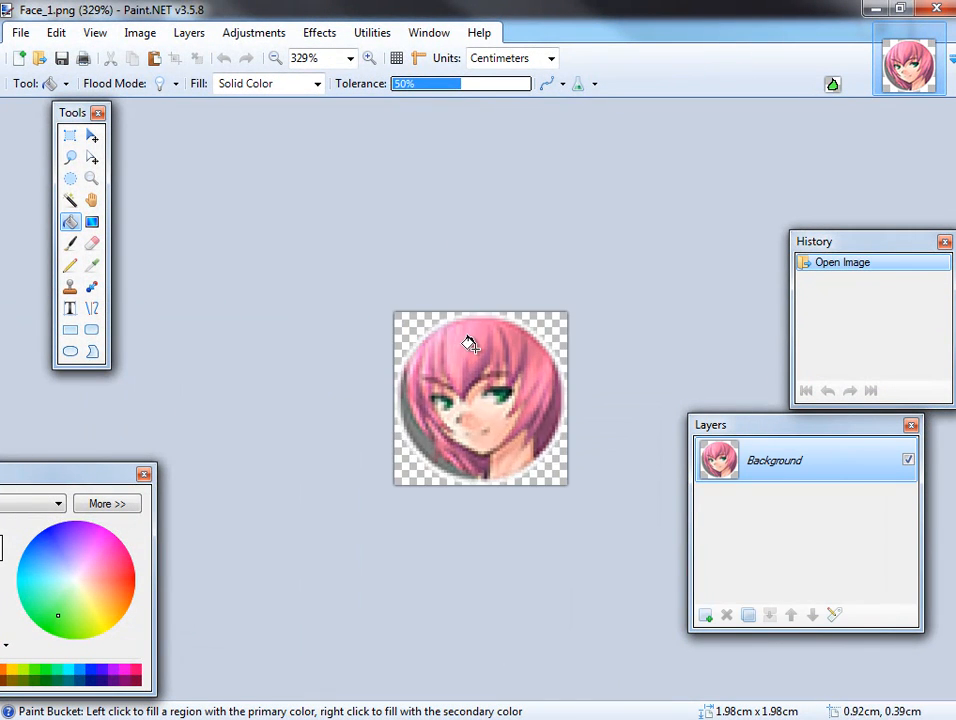
left_click(91, 242)
mouse_move(363, 258)
left_mouse_down()
mouse_move(609, 262)
mouse_move(481, 230)
mouse_move(650, 205)
left_mouse_up()
left_click(204, 83)
left_click(186, 312)
mouse_move(224, 316)
left_mouse_down()
mouse_move(815, 303)
mouse_move(507, 455)
mouse_move(684, 505)
mouse_move(506, 542)
left_mouse_up()
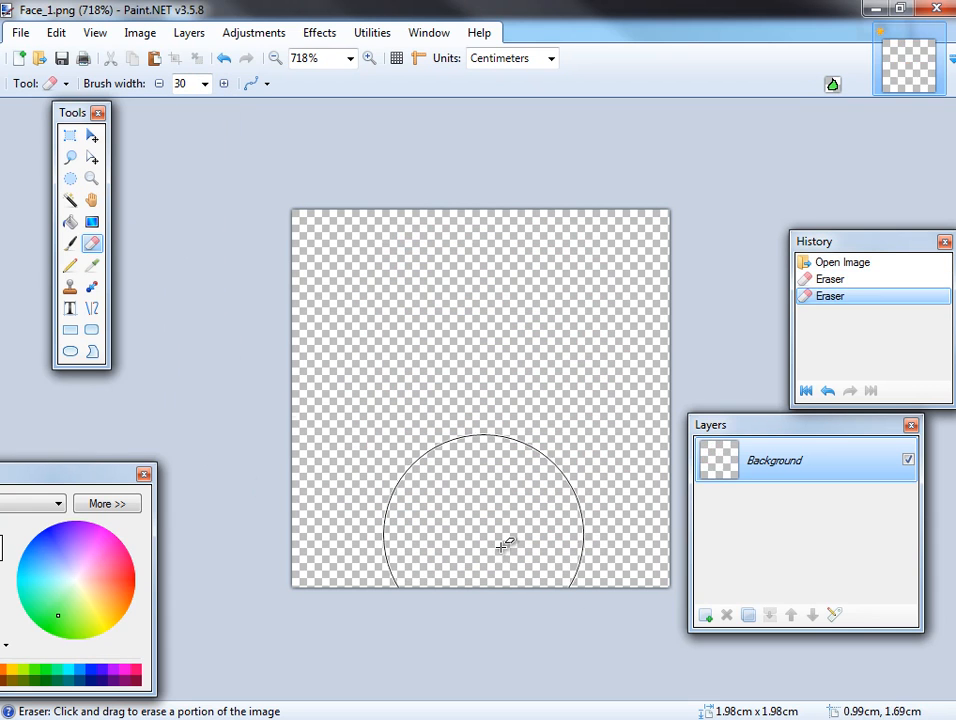
Draw a closed, roughly round green outline filling most of the canvas with the Pencil and fill it with green.
left_click(69, 265)
mouse_move(449, 244)
left_mouse_down()
mouse_move(625, 367)
mouse_move(534, 542)
mouse_move(363, 312)
mouse_move(453, 248)
mouse_move(345, 182)
left_mouse_up()
left_click(70, 221)
left_click(550, 405)
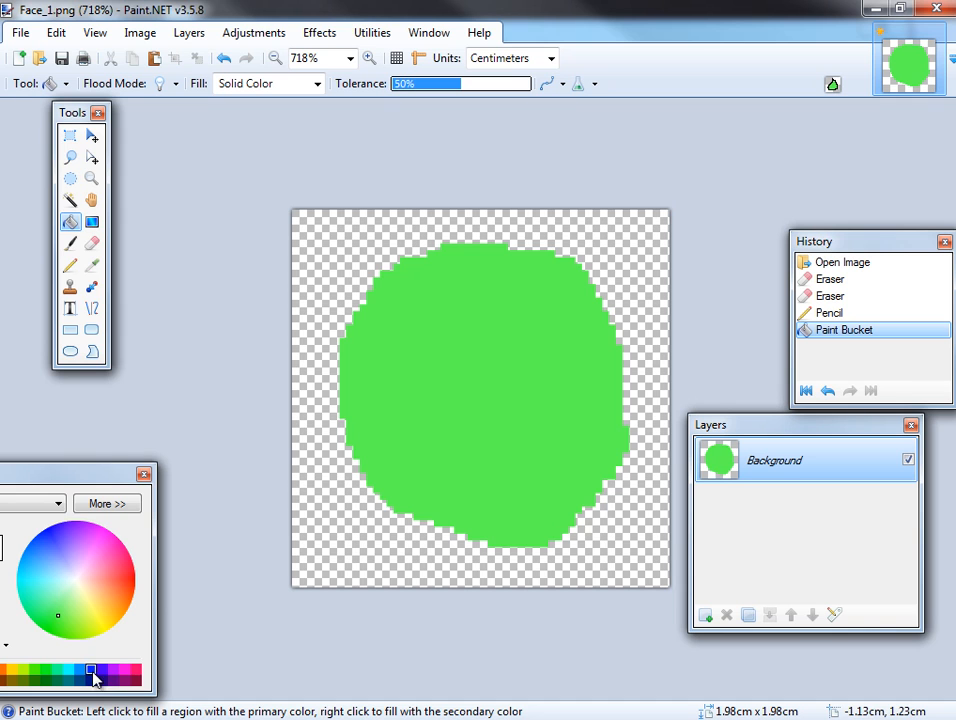
Sketch two arched eyes and a wide open smiling mouth in blue on the green head with the Pencil.
key("p")
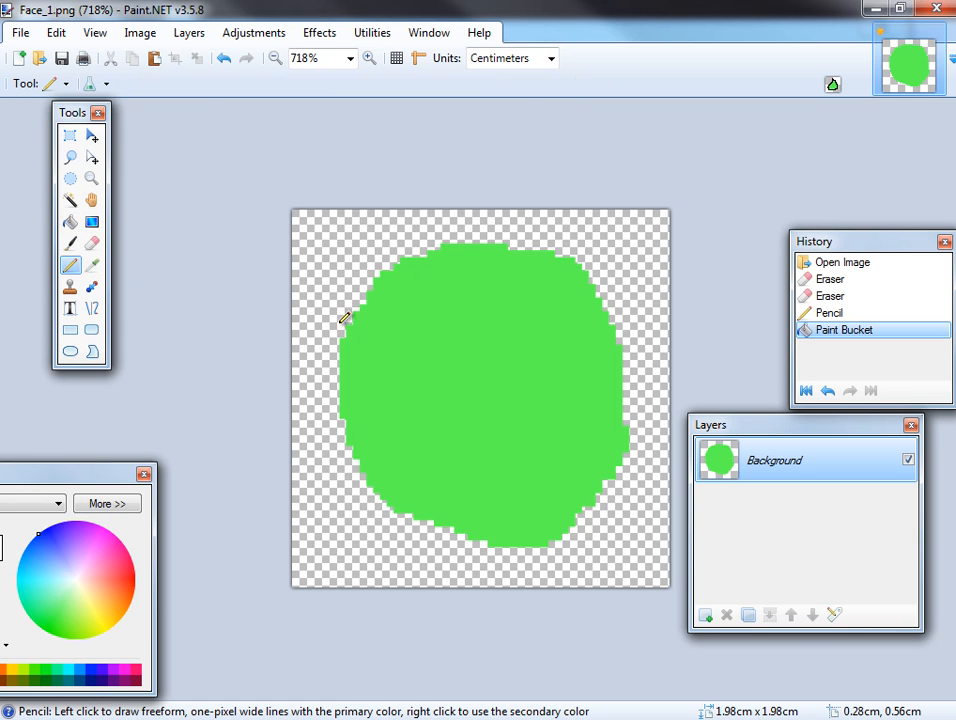
left_click_drag(438, 333, 439, 334)
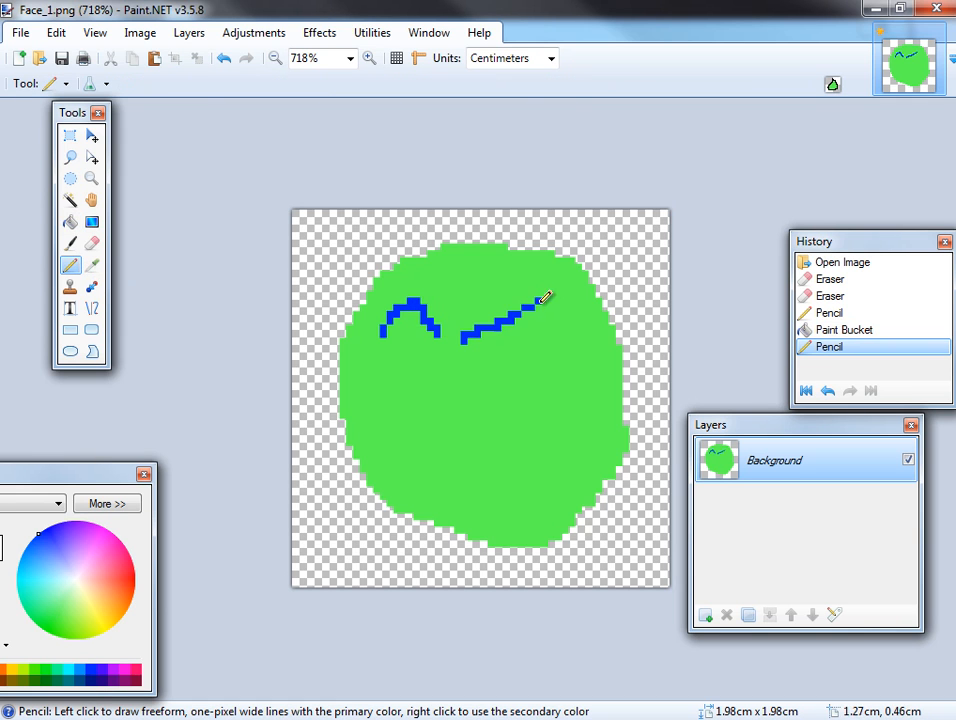
left_click_drag(541, 301, 550, 350)
mouse_move(412, 381)
left_mouse_down()
mouse_move(596, 396)
mouse_move(548, 492)
mouse_move(427, 420)
mouse_move(419, 383)
left_mouse_up()
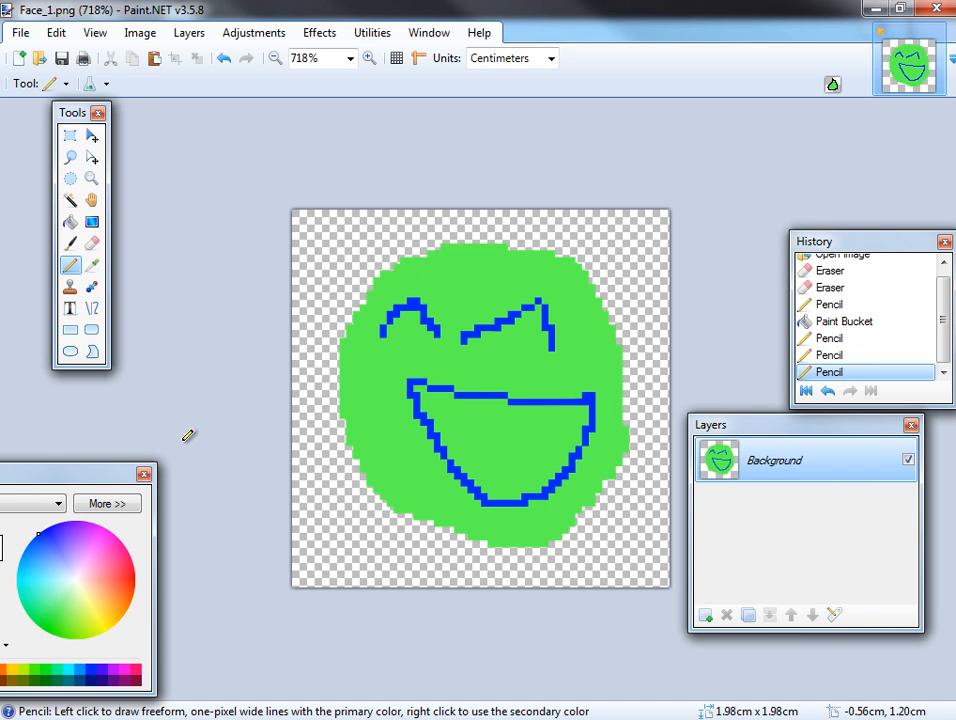
Fill the inside of the mouth with yellow.
left_click(72, 222)
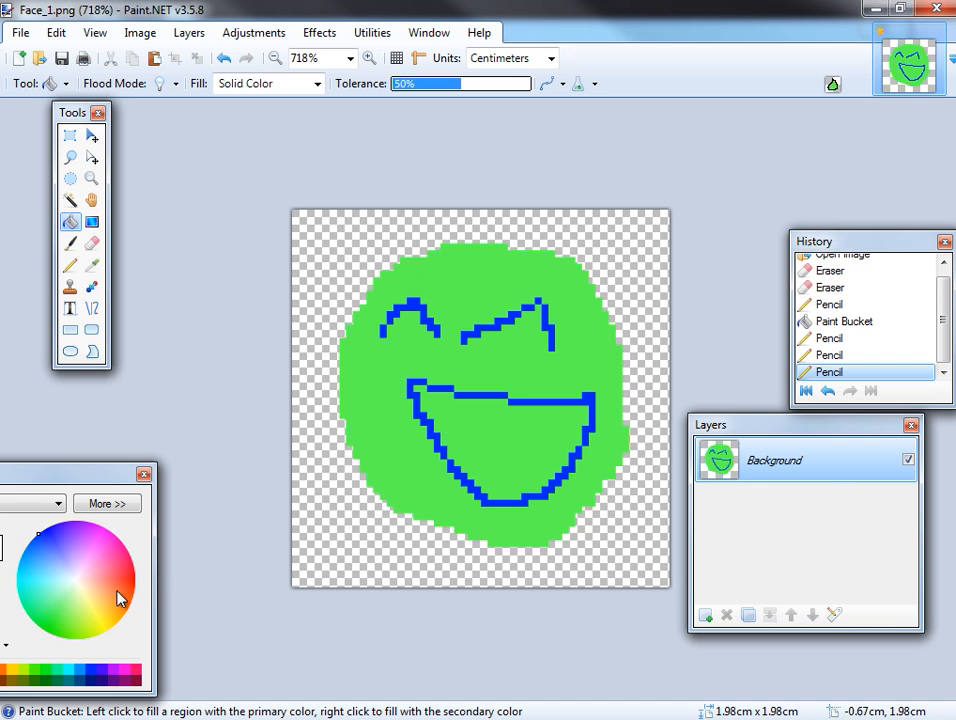
left_click(100, 610)
left_click(506, 444)
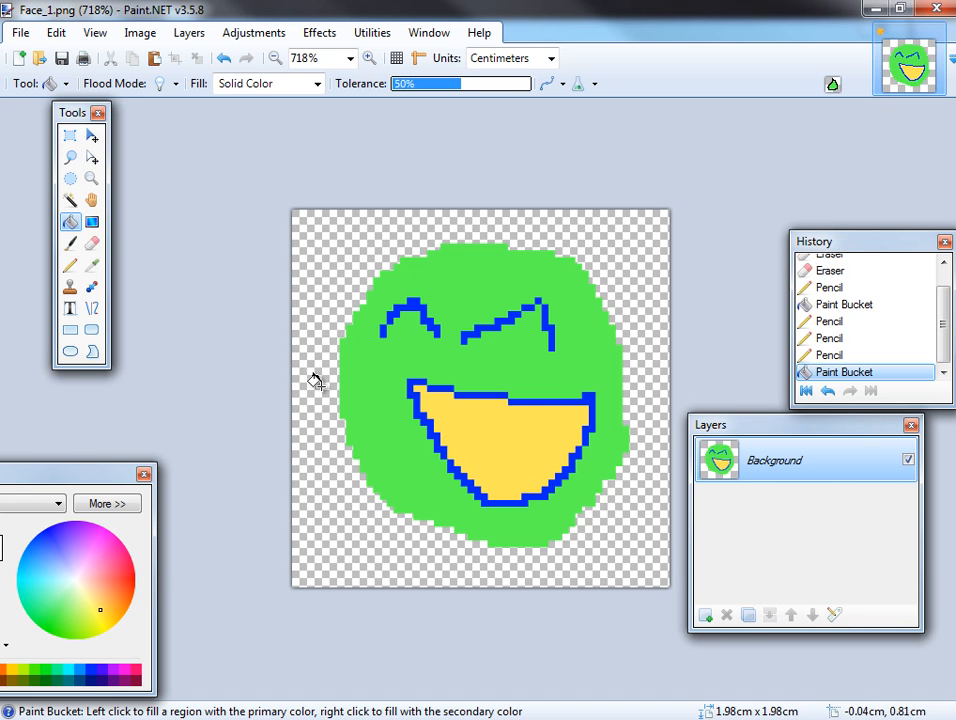
Save Face_1.png with auto-detected bit depth, and close Paint.NET and the Battle folder window.
left_click(62, 58)
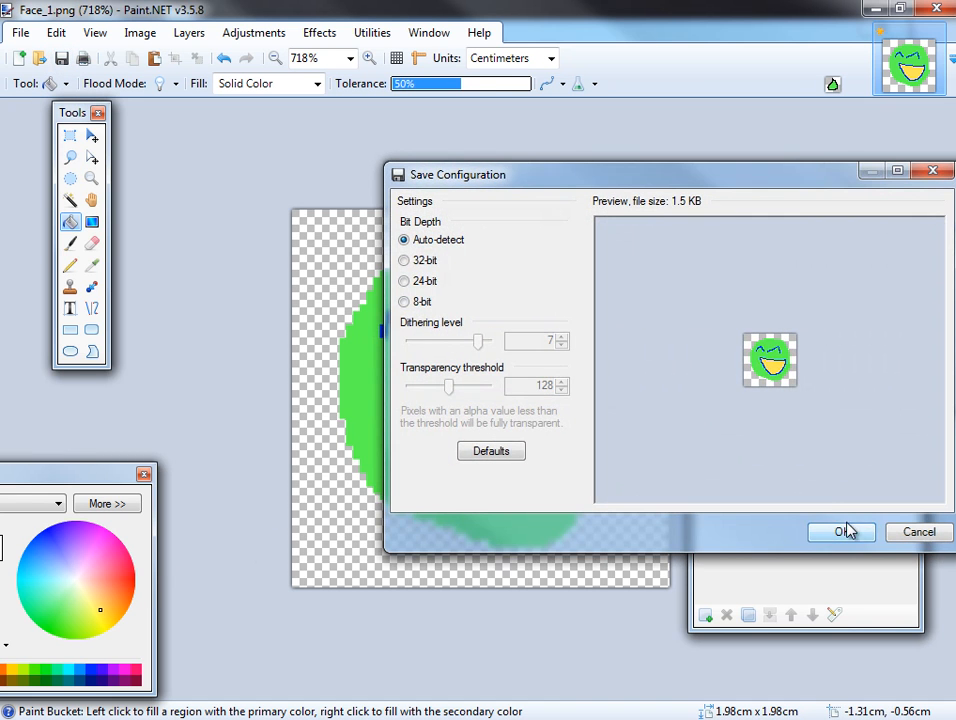
left_click(845, 529)
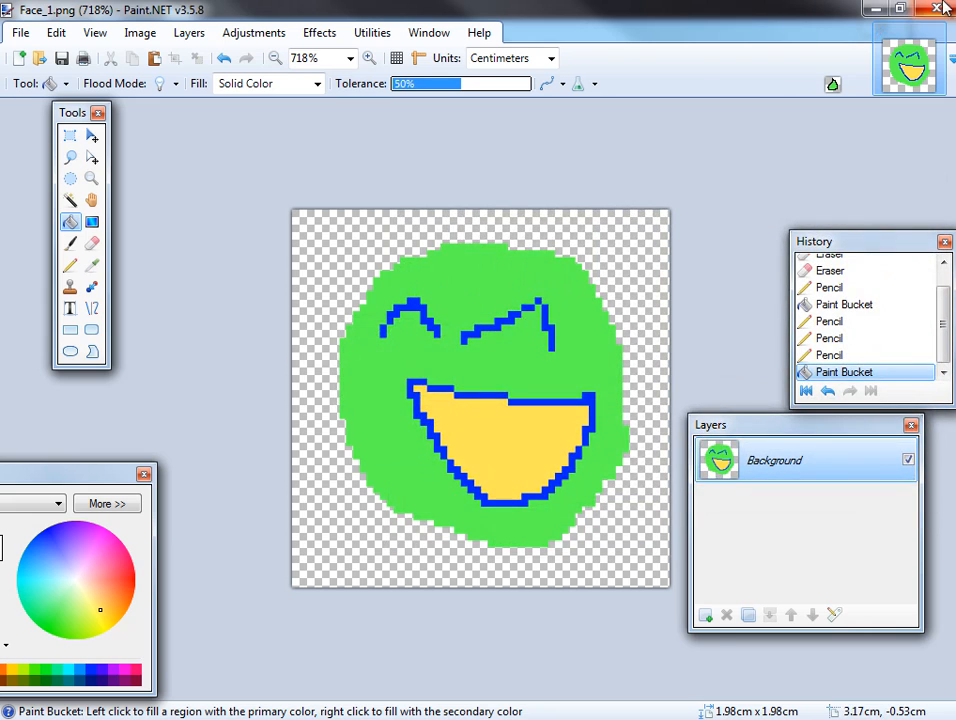
left_click(944, 9)
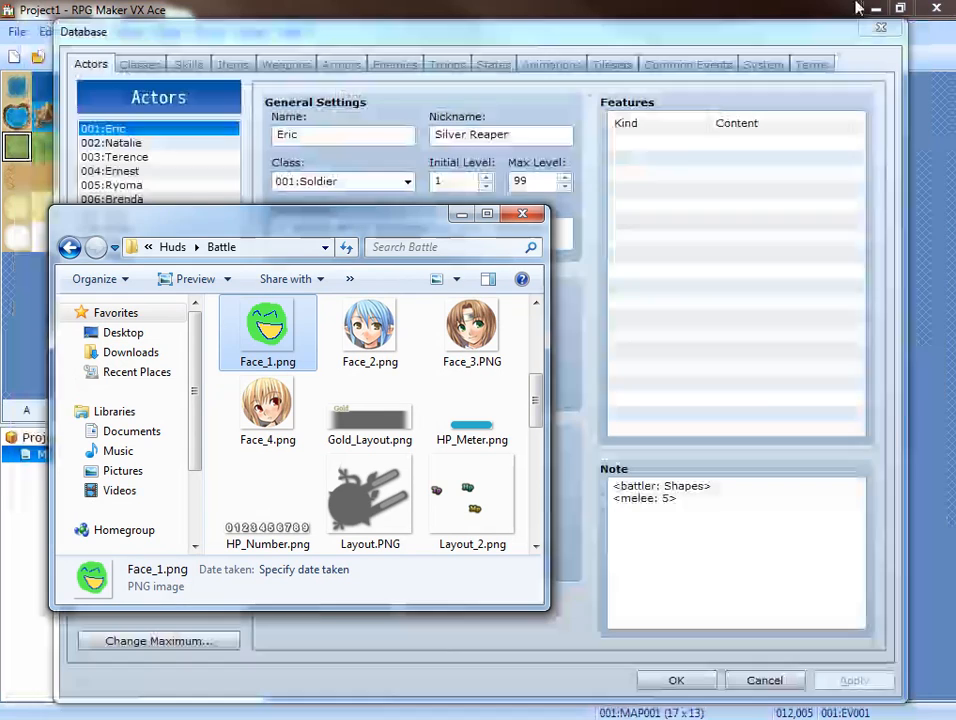
left_click(522, 215)
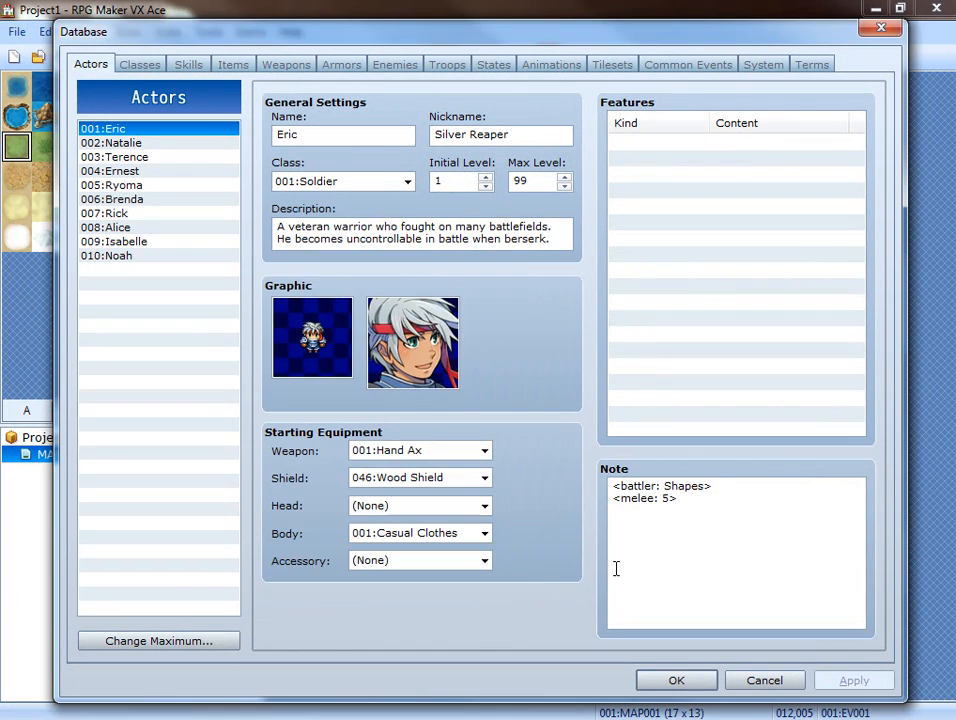
Accept the RPG Maker database settings and start a playtest, saving the changes to Project1.
left_click(698, 680)
left_click(677, 57)
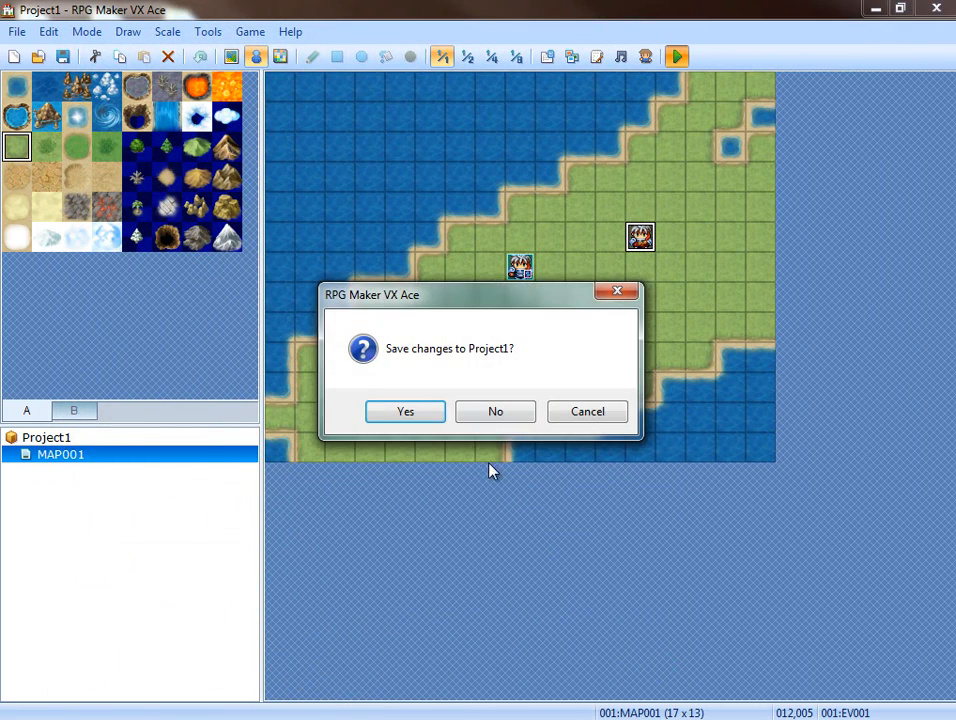
left_click(405, 411)
left_click_drag(955, 213, 393, 249)
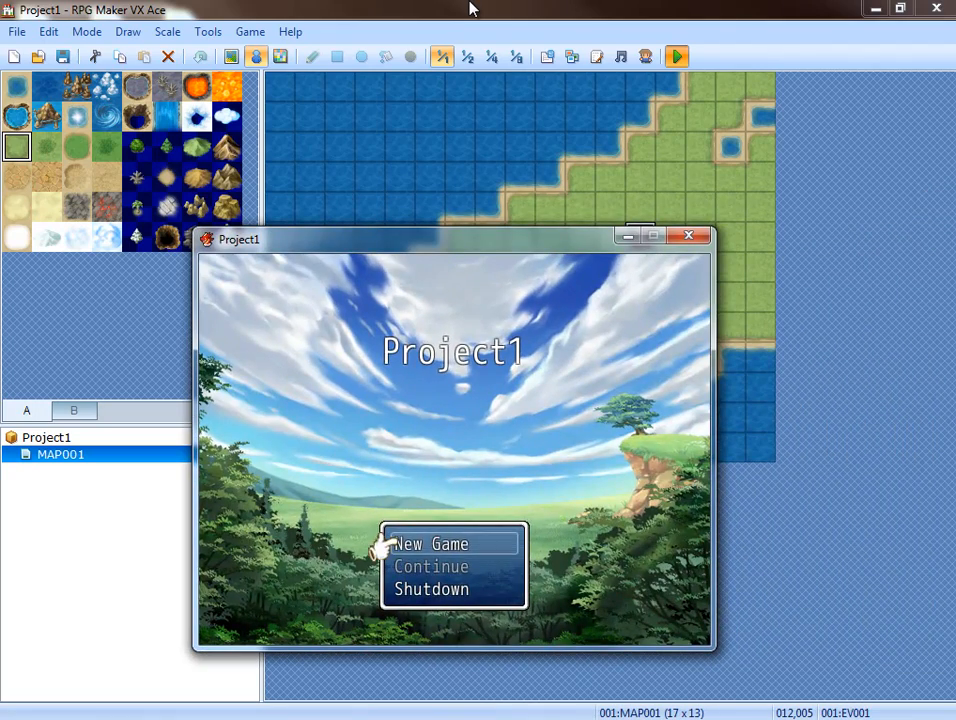
Start a new game, walk the party right to the map event and trigger its battle.
key("Return")
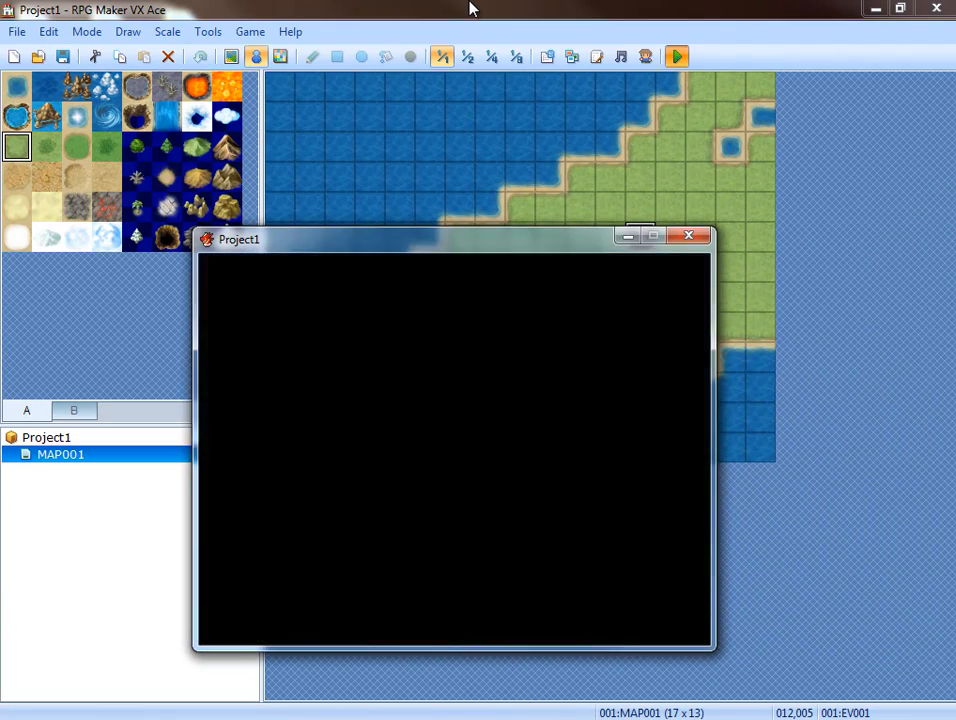
key("Right")
key("Right")
key("Right")
key("Right")
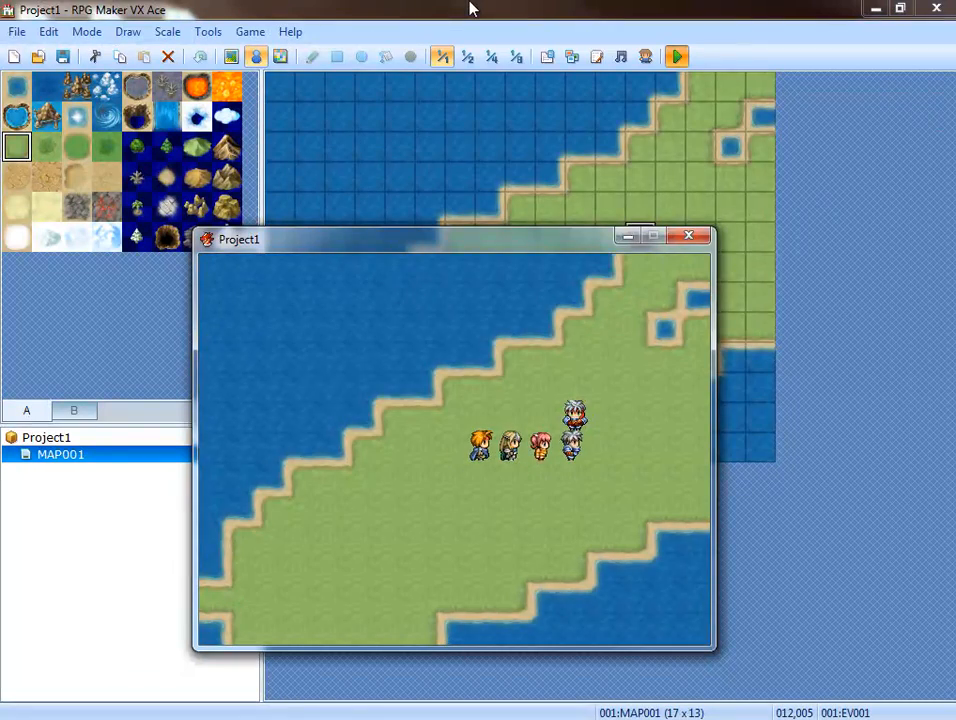
key("Return")
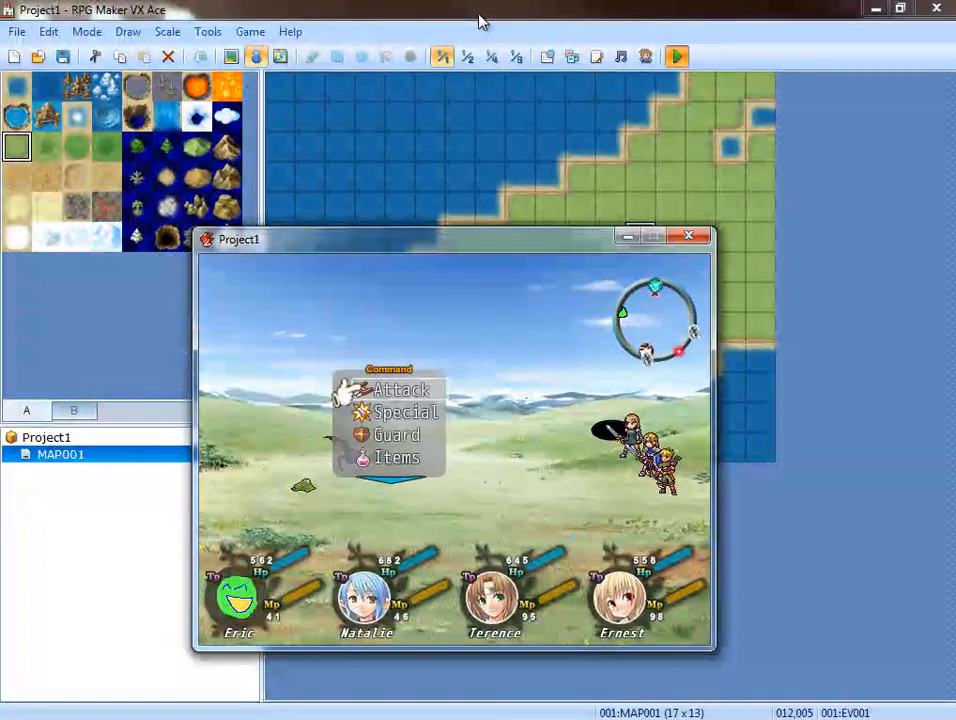
Fight the battle with the party's attacks until it ends, dismiss the result message and close the playtest.
key("Return")
key("Return")
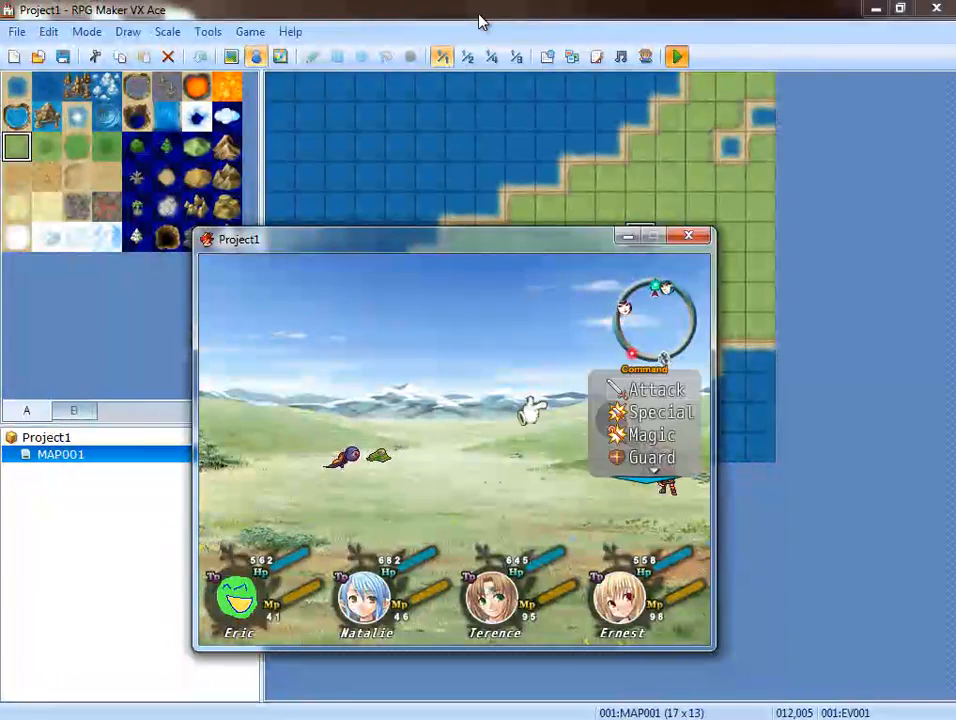
key("Return")
key("Return")
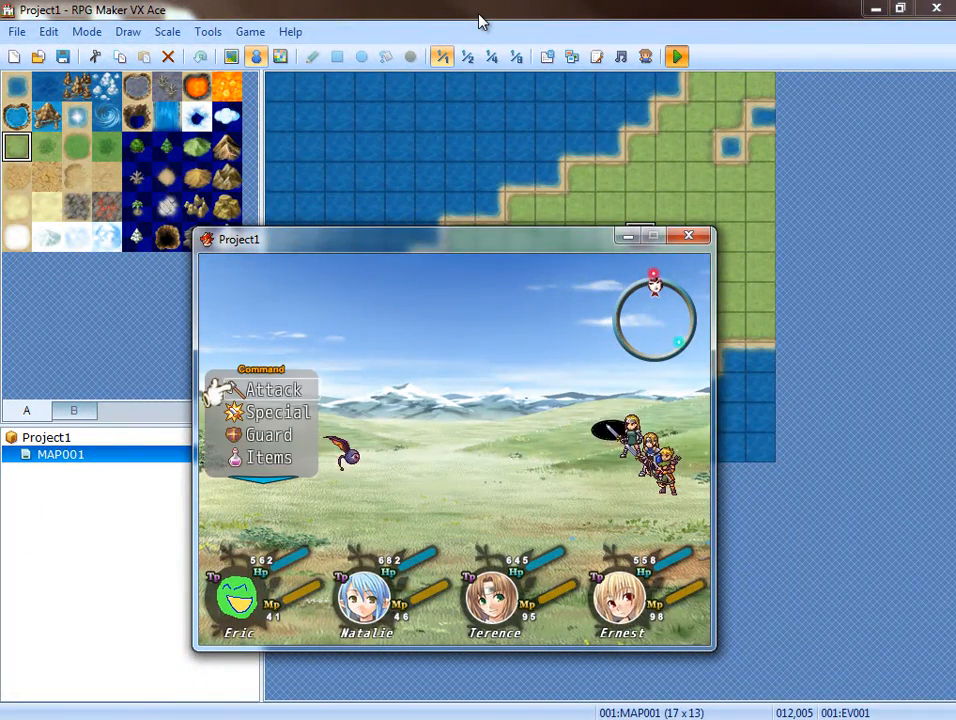
key("Return")
key("Return")
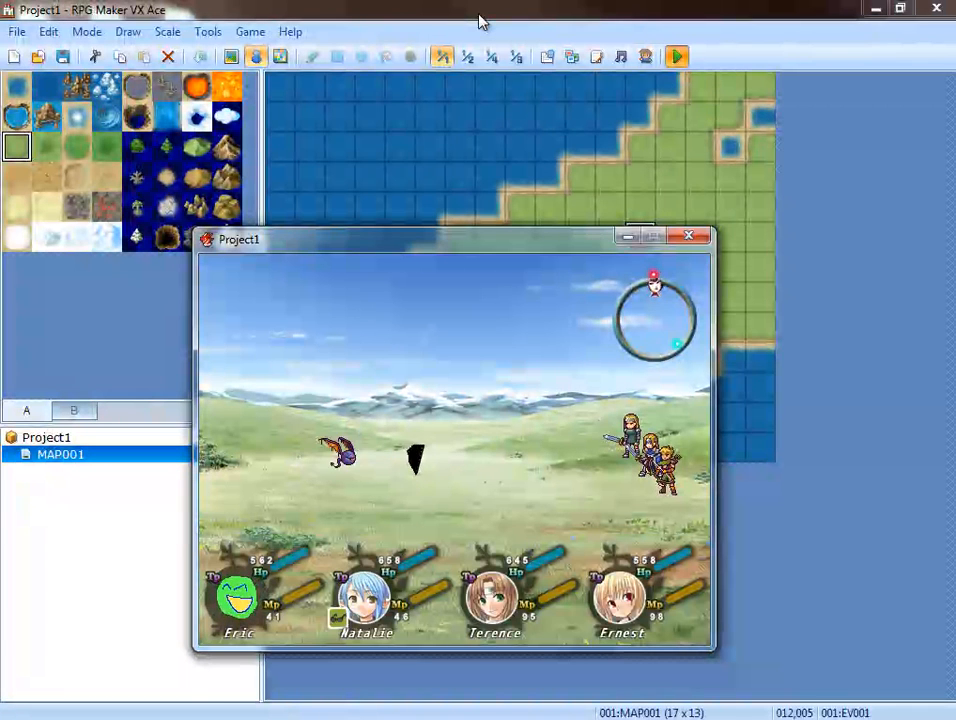
key("Return")
key("Return")
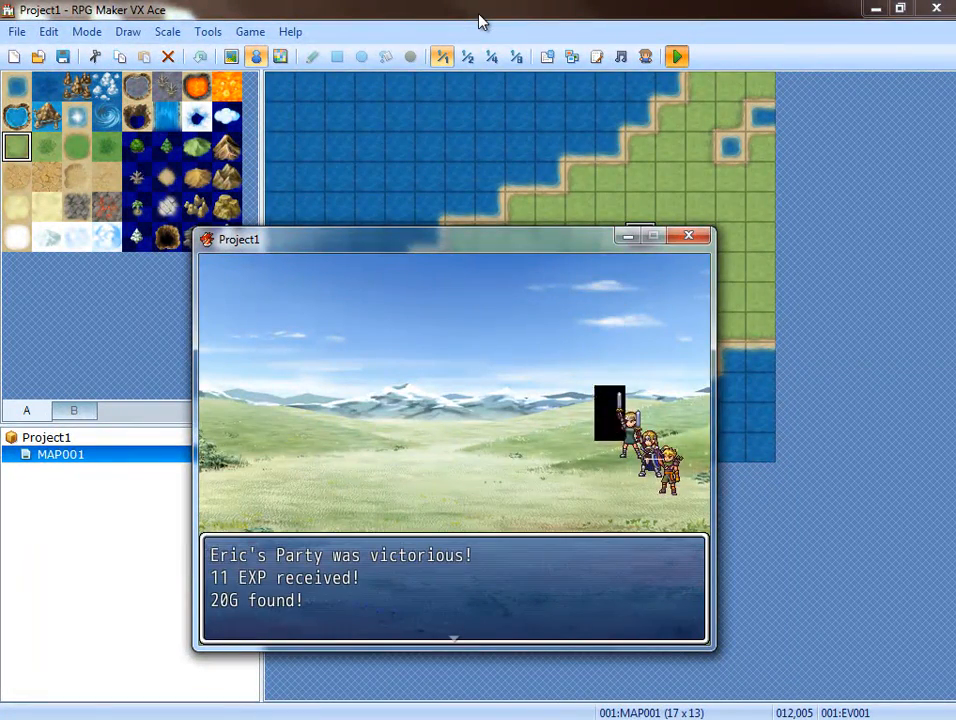
key("Return")
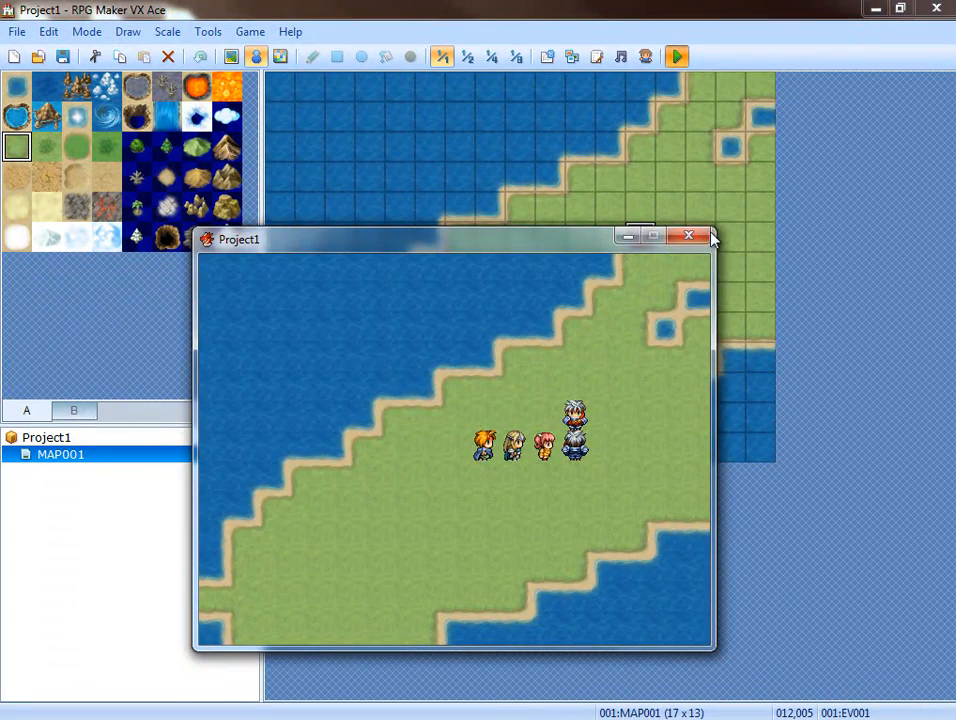
left_click(702, 233)
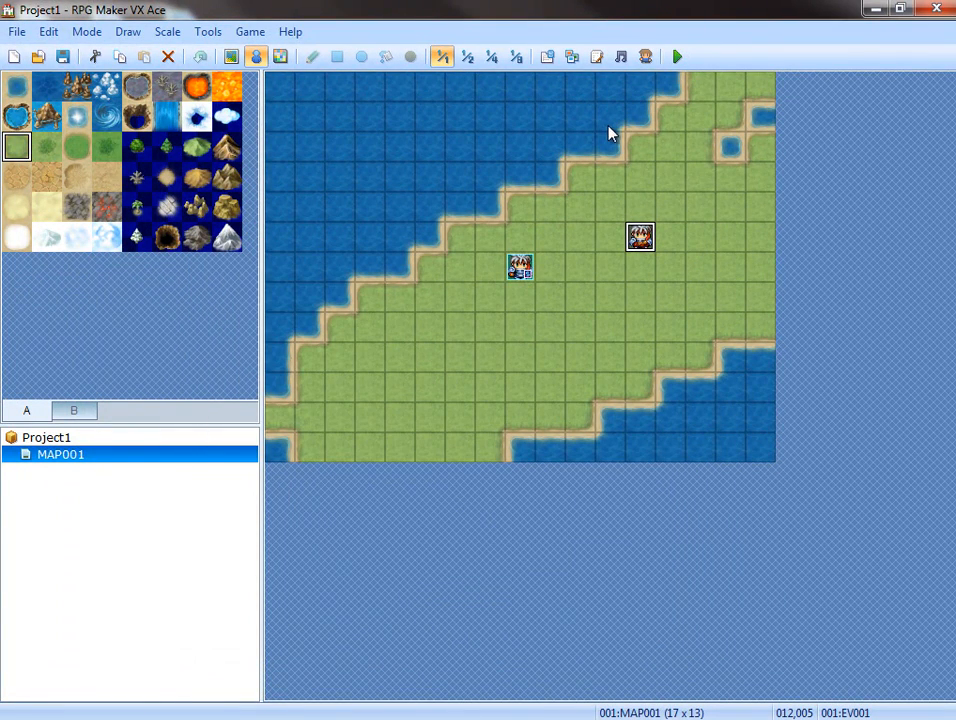